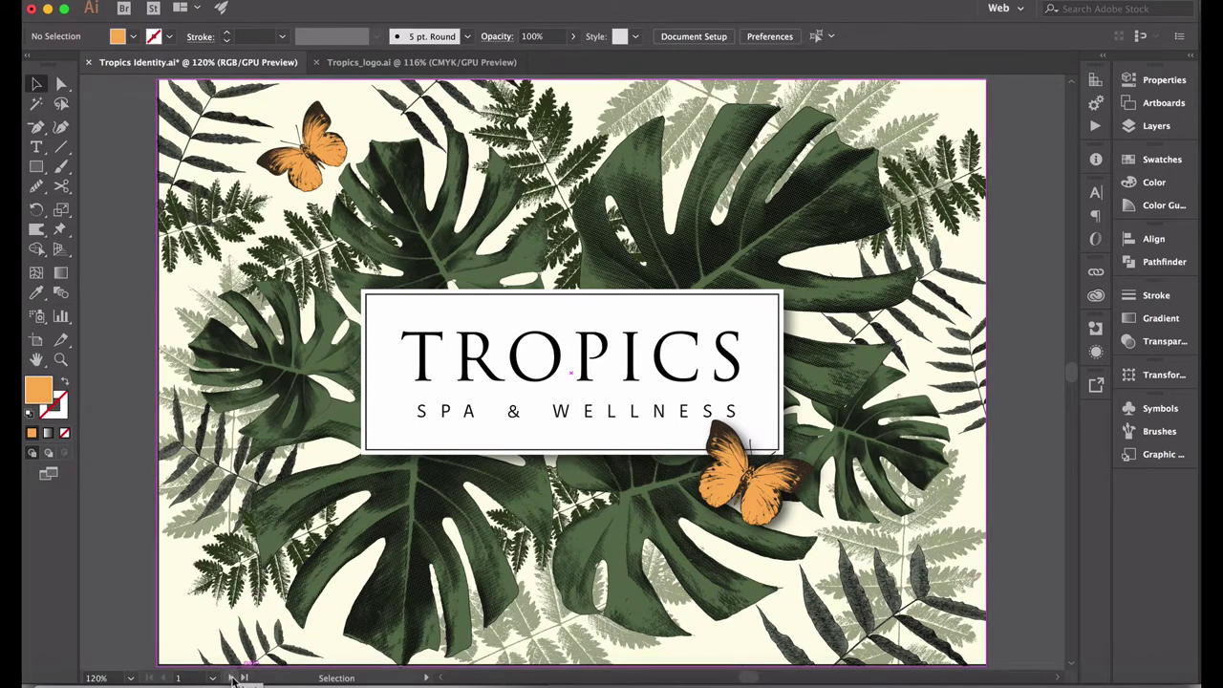
Step: Look through the second and third artboards of Tropics Identity.ai and return to the first one
left_click(230, 678)
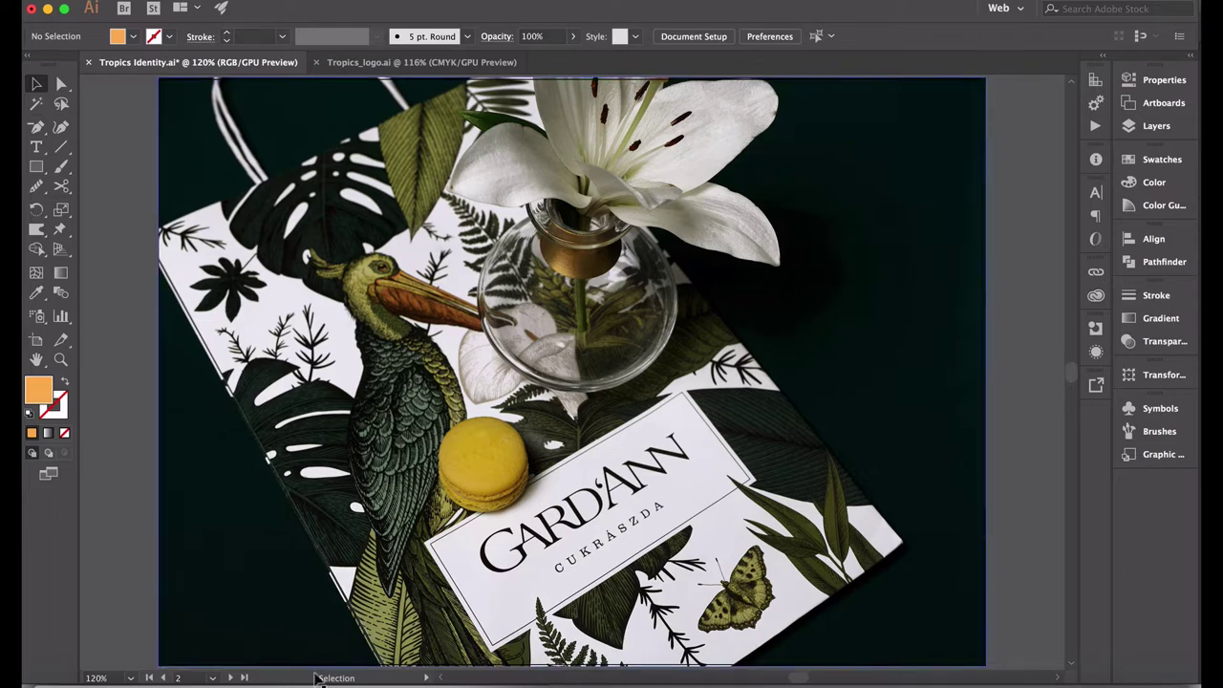
left_click(230, 678)
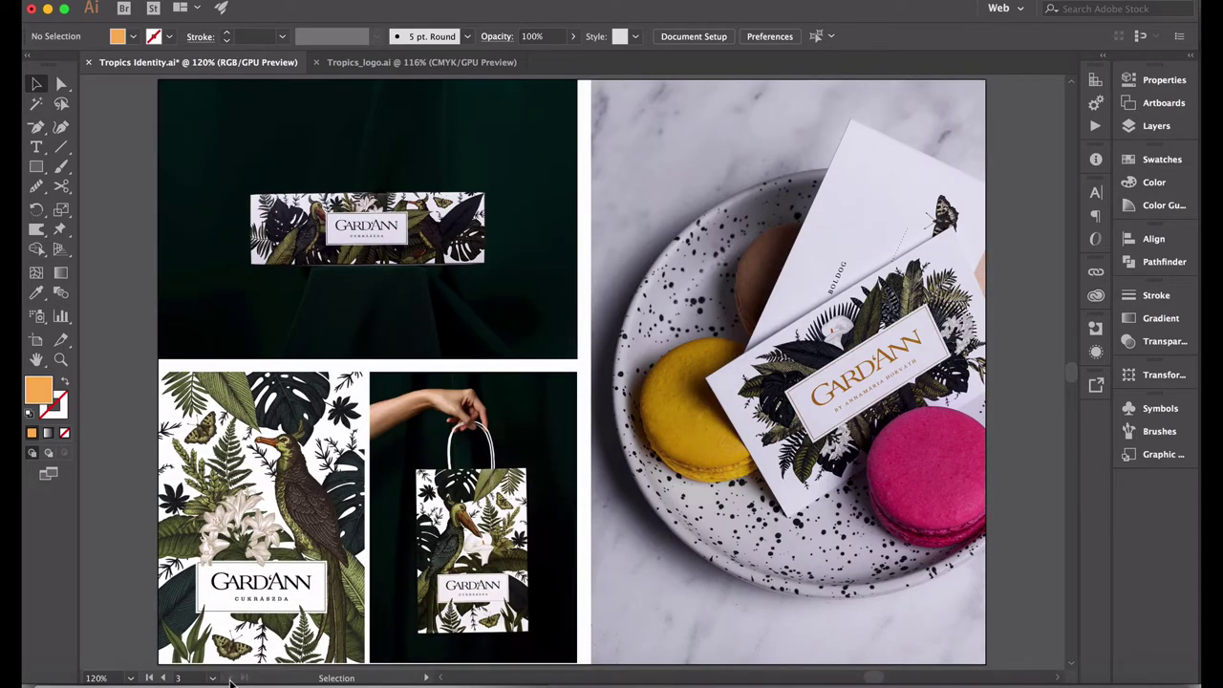
left_click(150, 677)
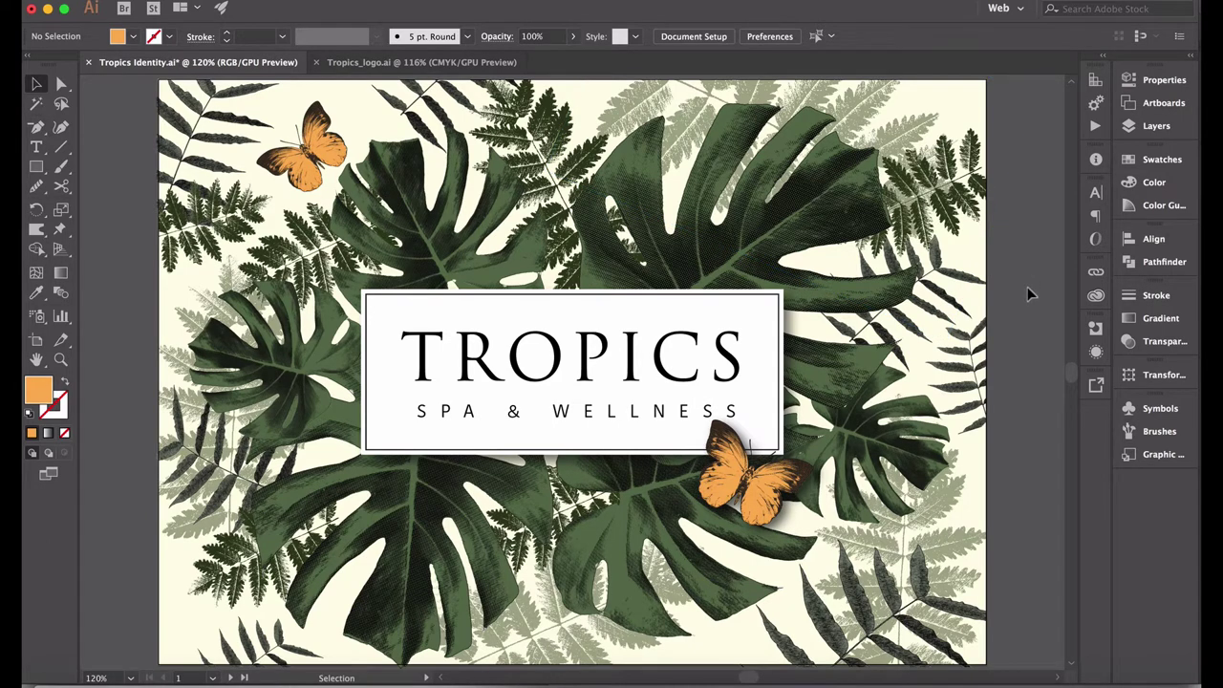
key("a")
key("v")
Step: Switch to Photoshop and view the open butterfly, green leaves and fern source images
key("super+Tab")
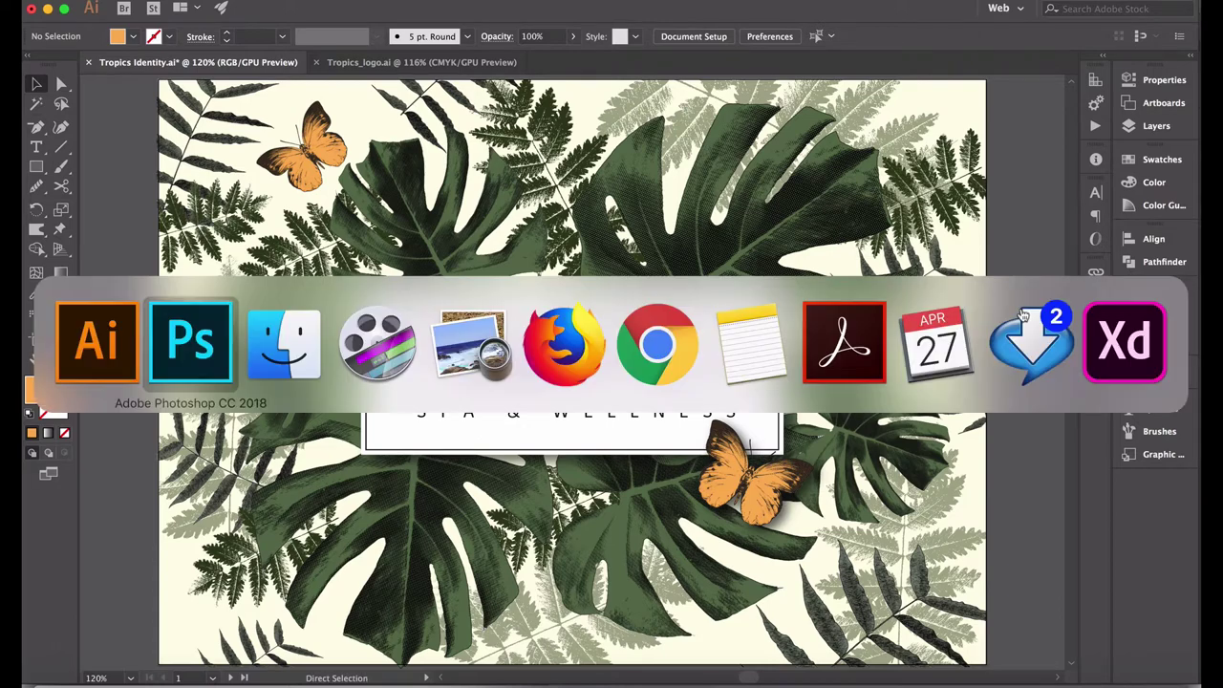
key("super+Tab")
left_click(207, 360)
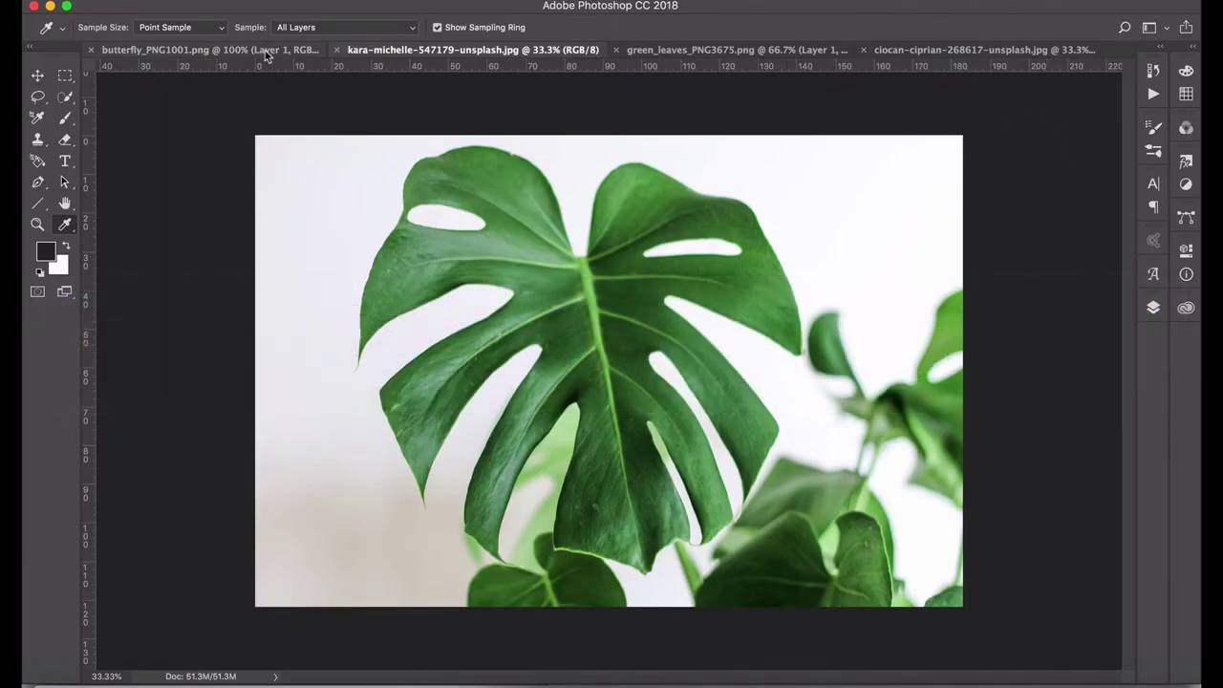
left_click(210, 49)
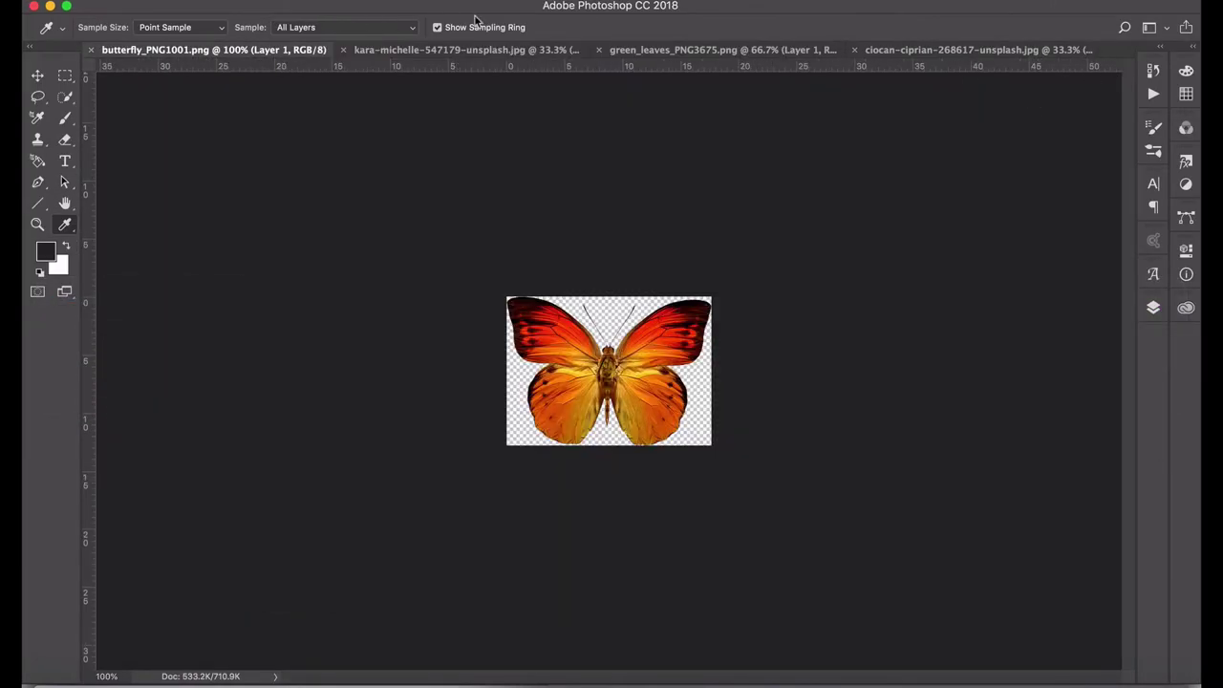
left_click(650, 50)
left_click(957, 57)
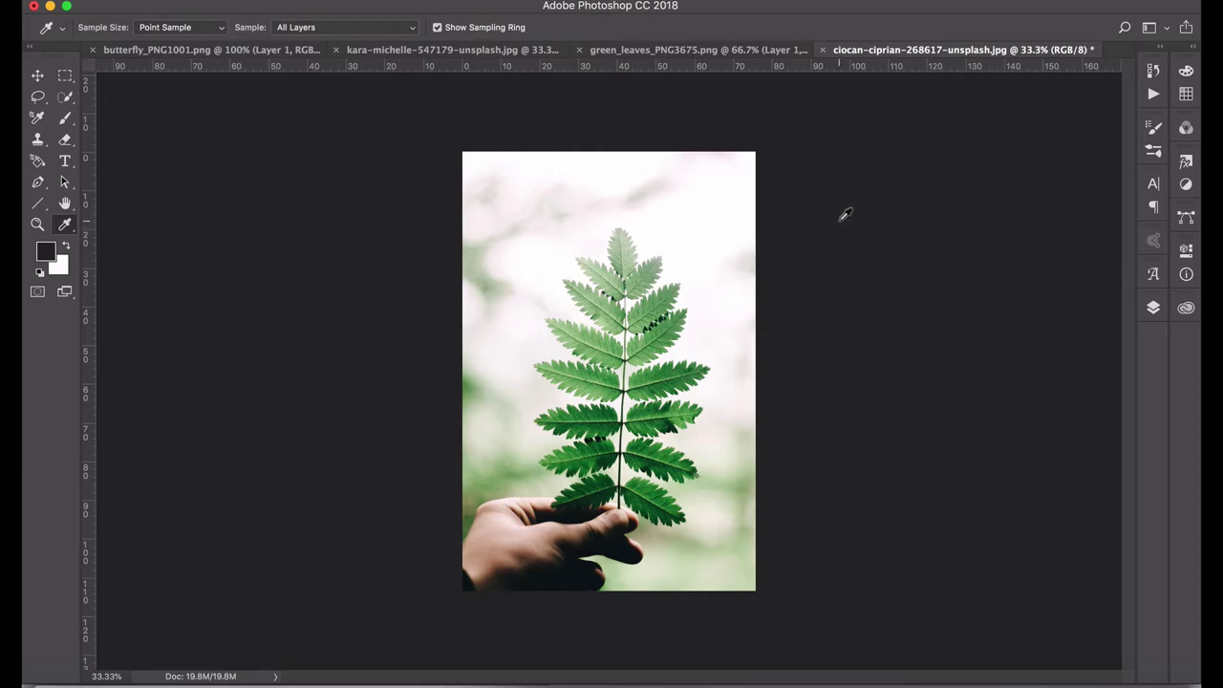
Step: Switch to Finder and arrange a new window showing the Adobe entries in Applications beside the 05 Video window
key("super+Tab")
key("super+Tab")
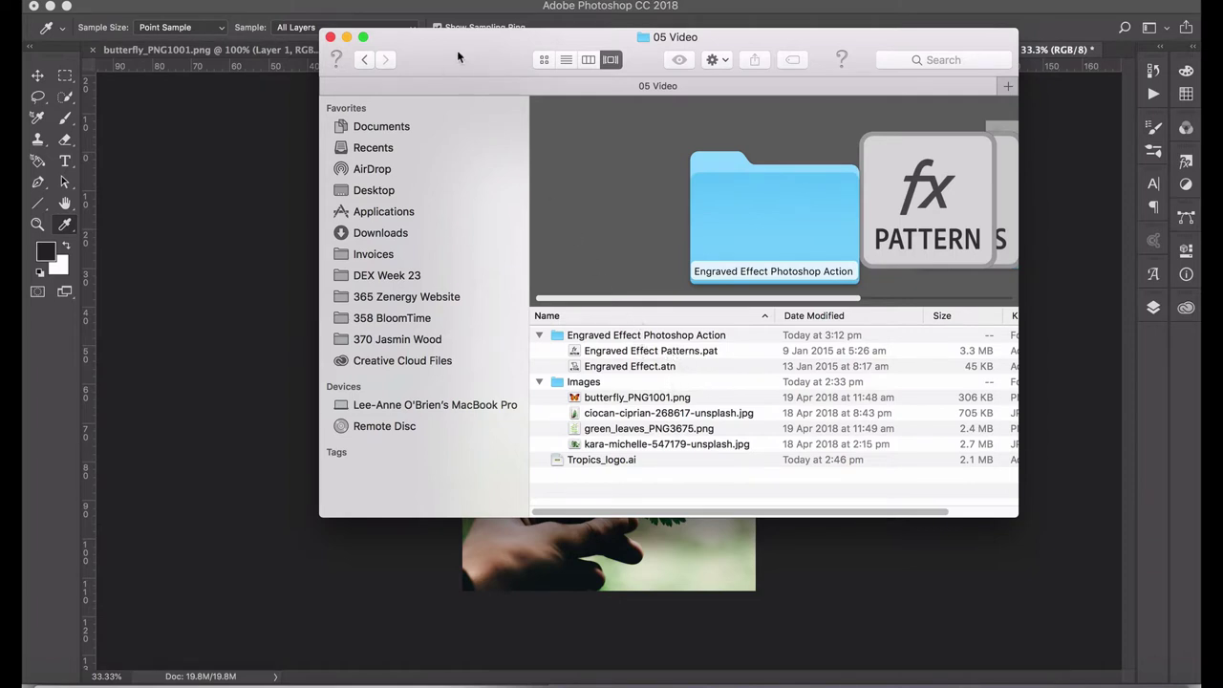
left_click_drag(458, 55, 603, 39)
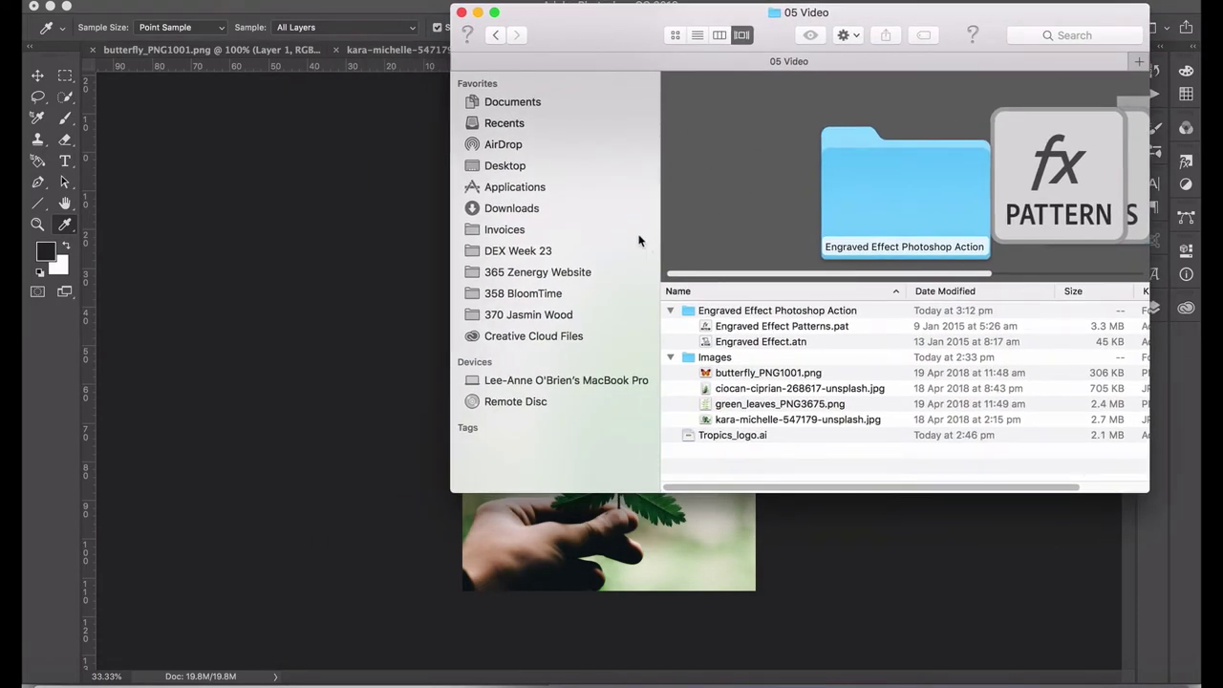
key("super+n")
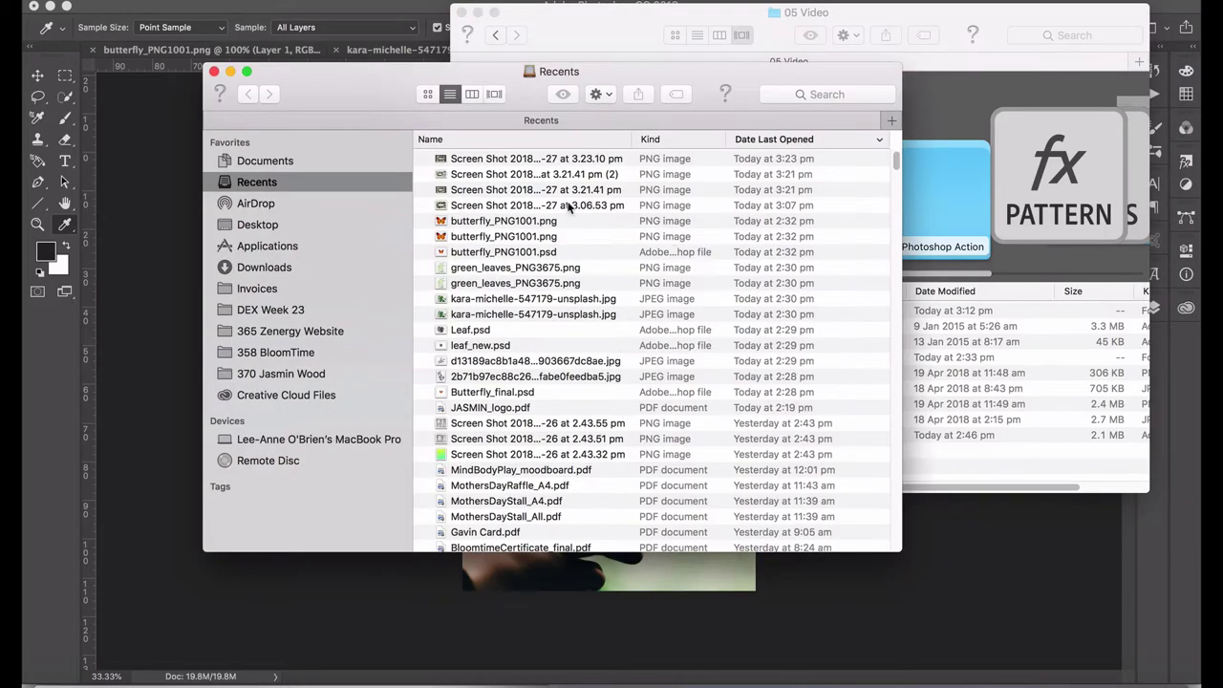
left_click(265, 246)
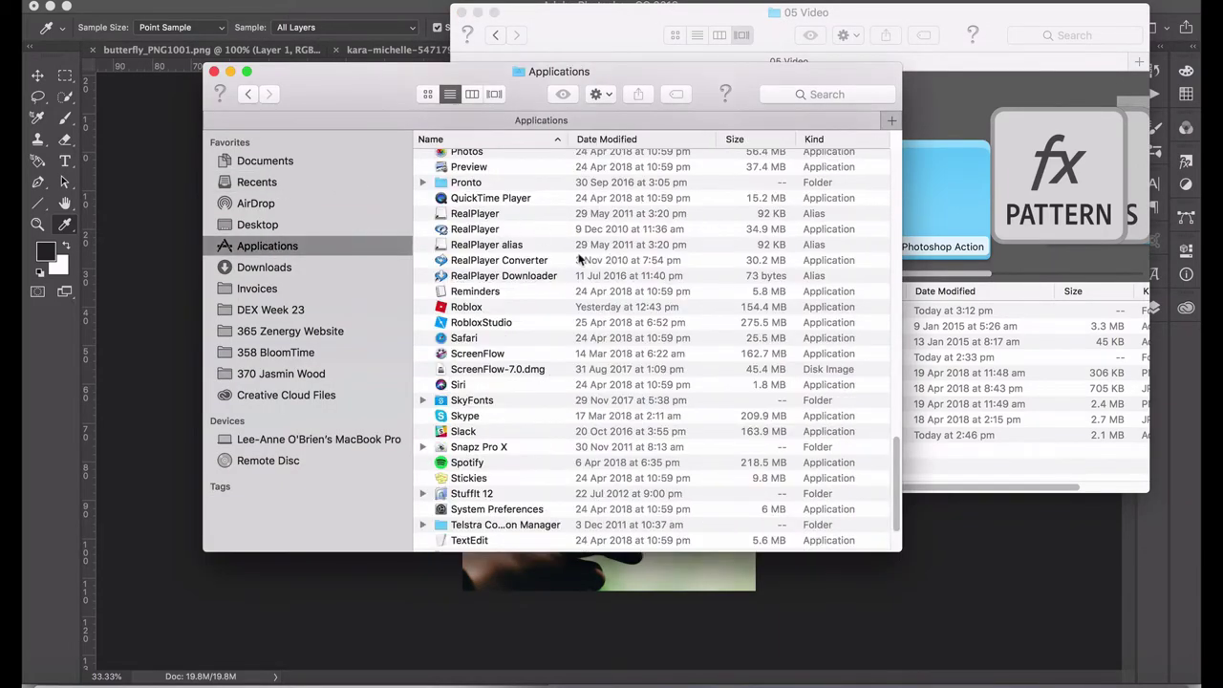
type("ad")
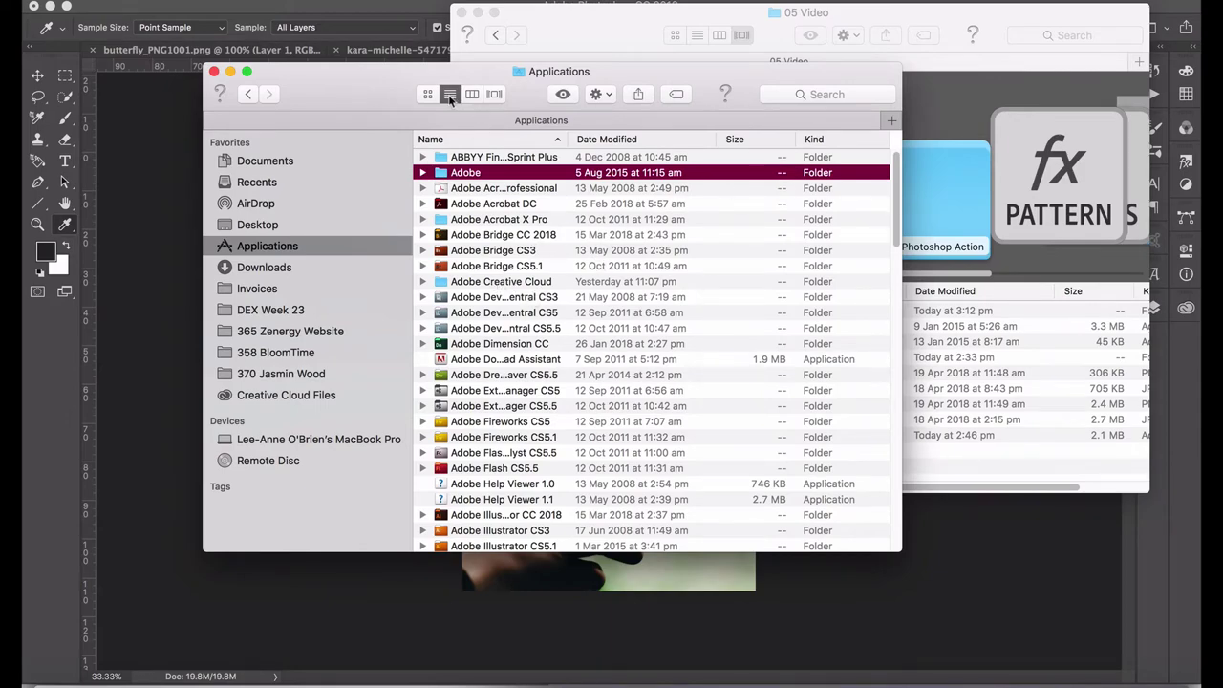
left_click_drag(375, 90, 193, 28)
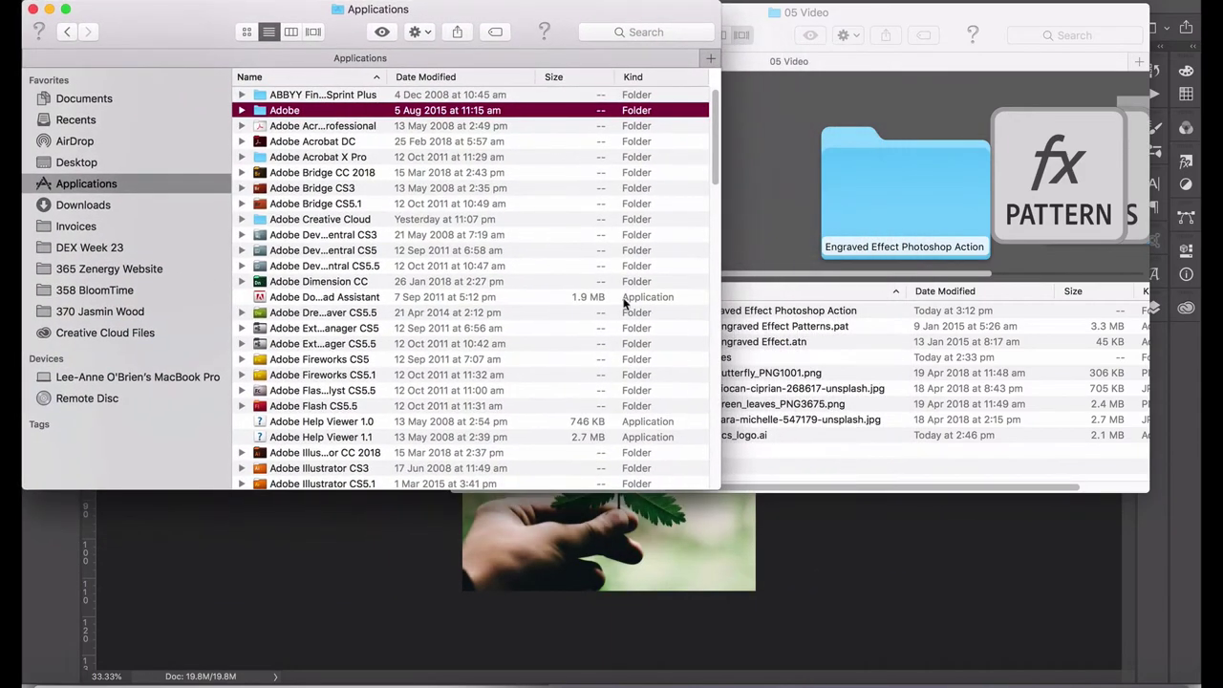
left_click_drag(717, 487, 632, 671)
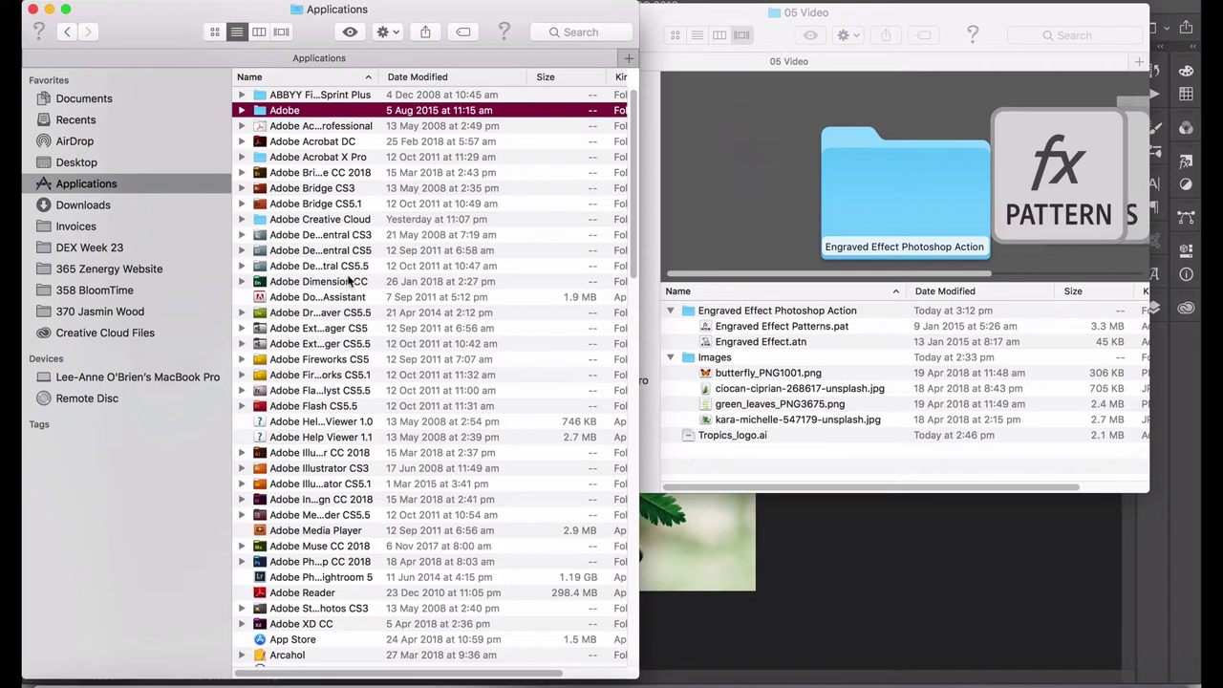
Step: Open the Patterns folder inside Adobe Photoshop CC 2018's Presets and select Engraved Effect Patterns.pat in the 05 Video window
double_click(327, 562)
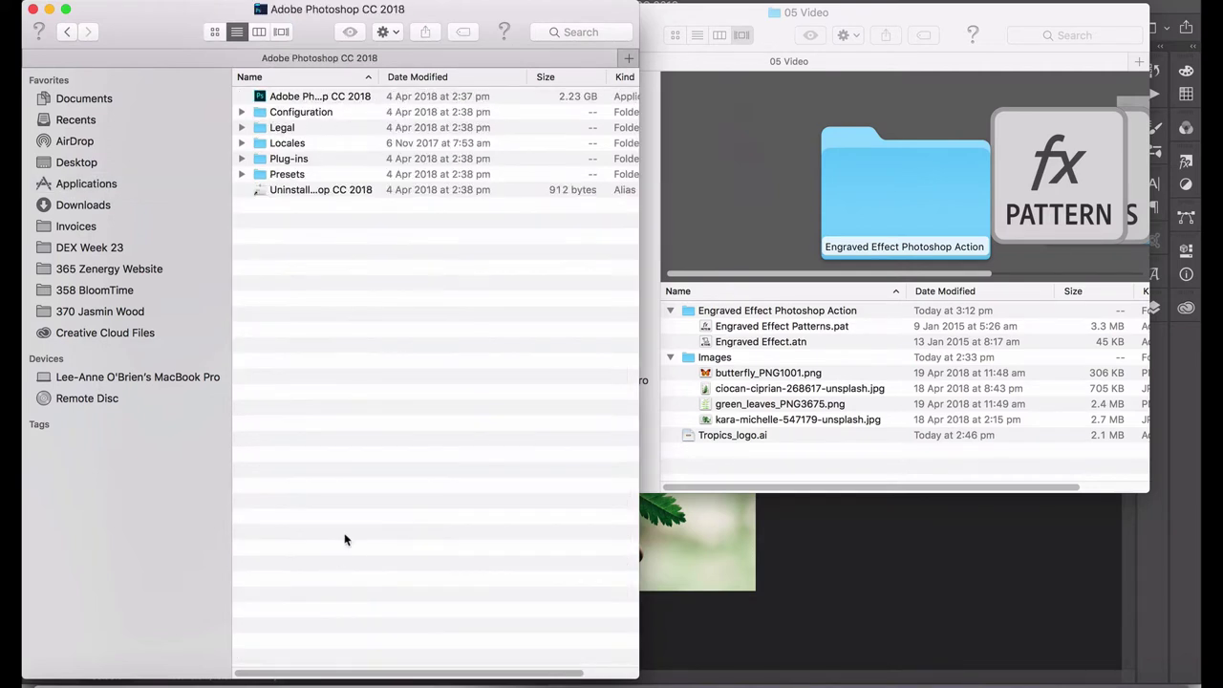
double_click(289, 175)
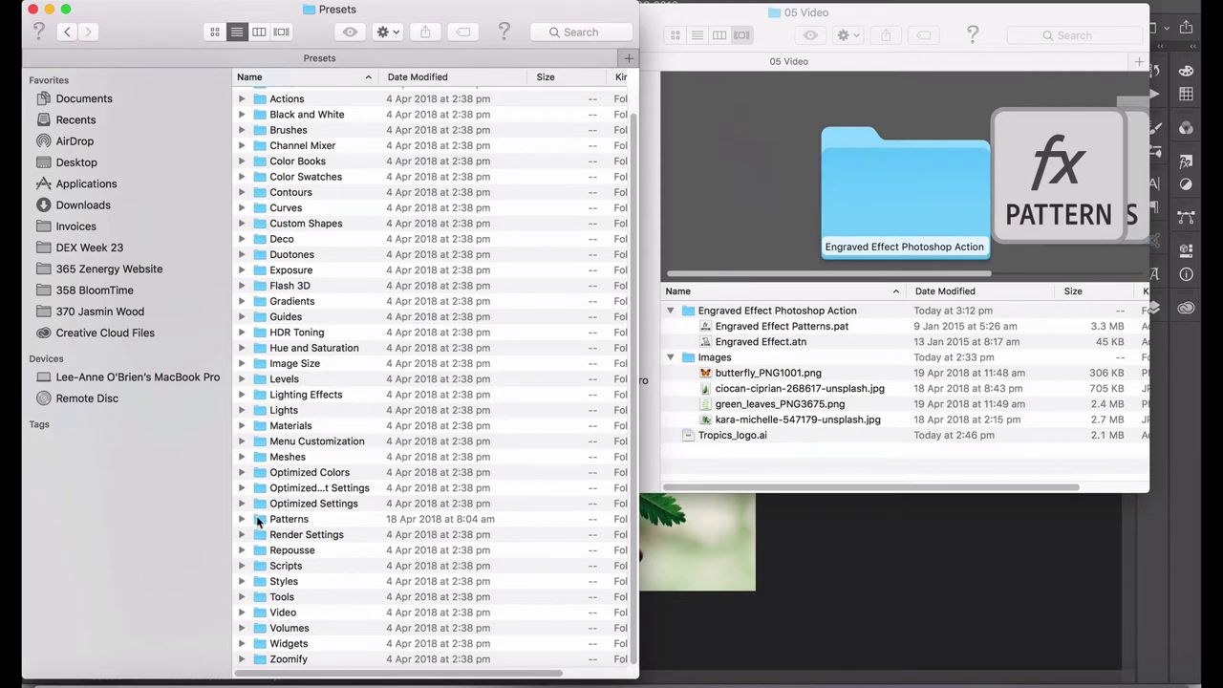
double_click(260, 520)
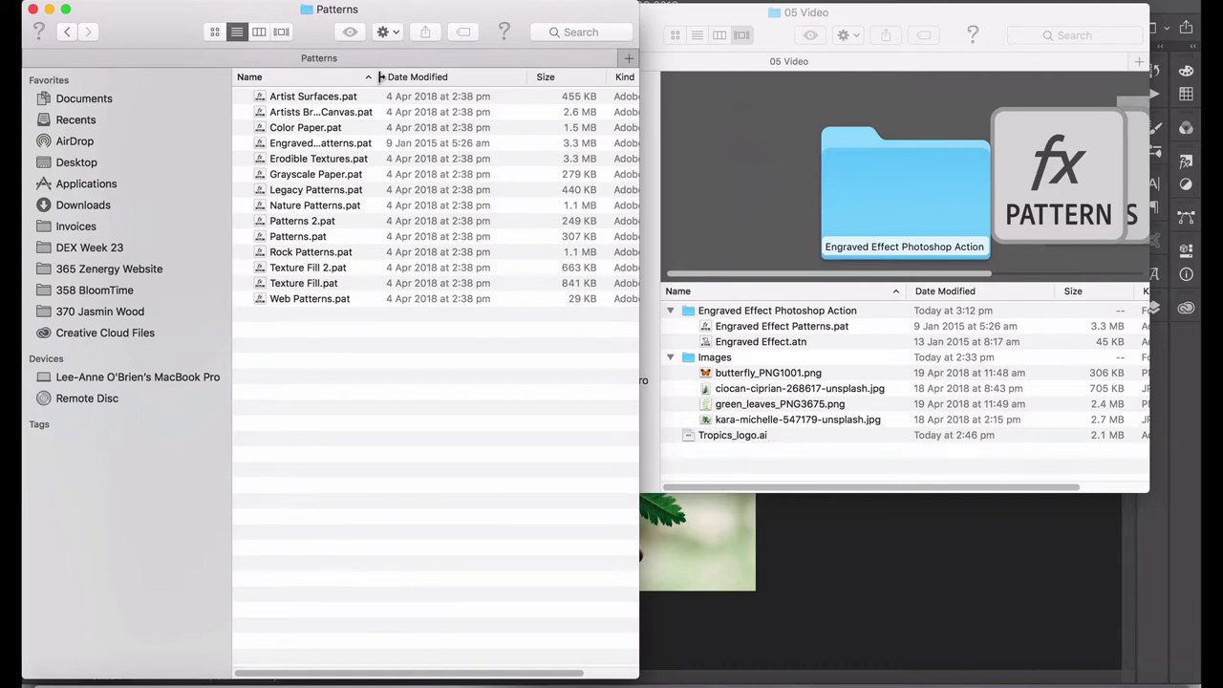
left_click_drag(379, 76, 486, 77)
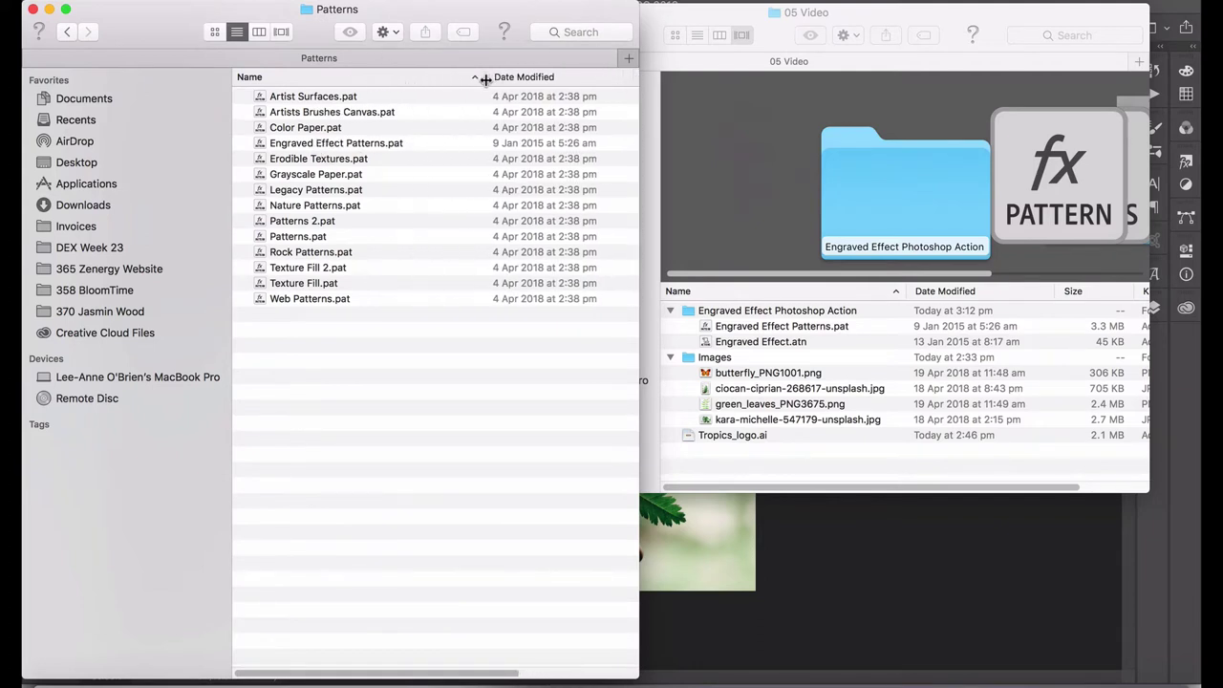
left_click(707, 328)
left_click(706, 328)
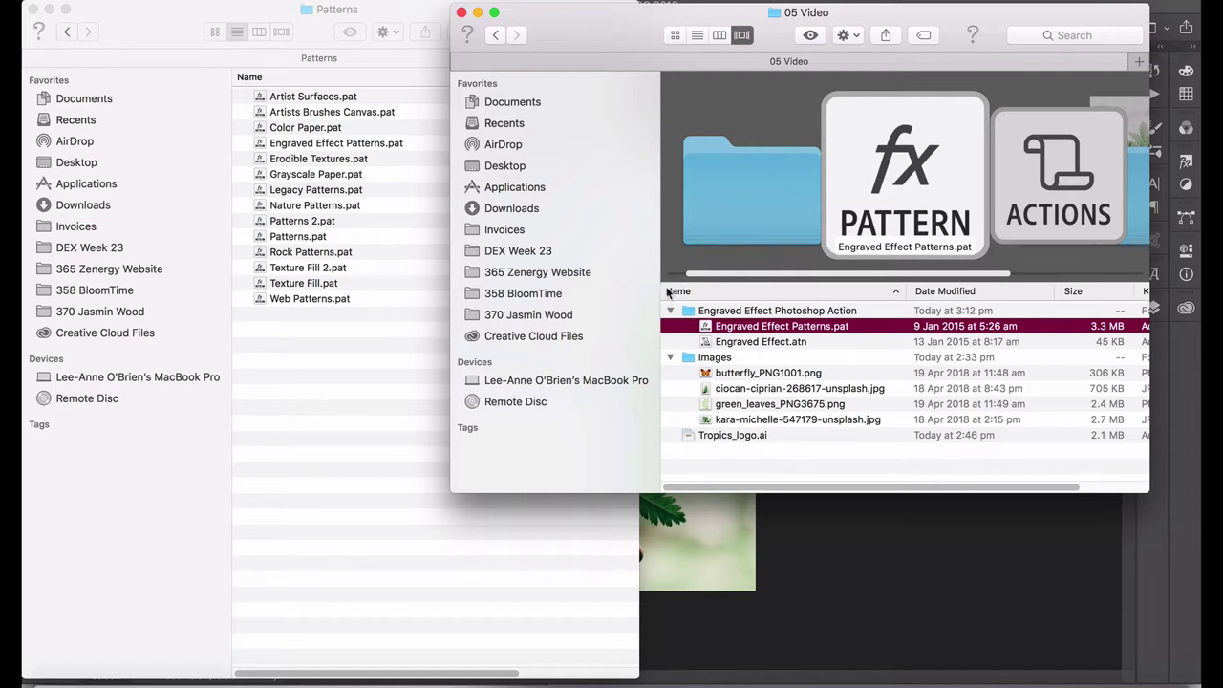
Step: Return to Photoshop, bring up the kara-michelle monstera image and delete the existing Engraved Effect action set
left_click(707, 522)
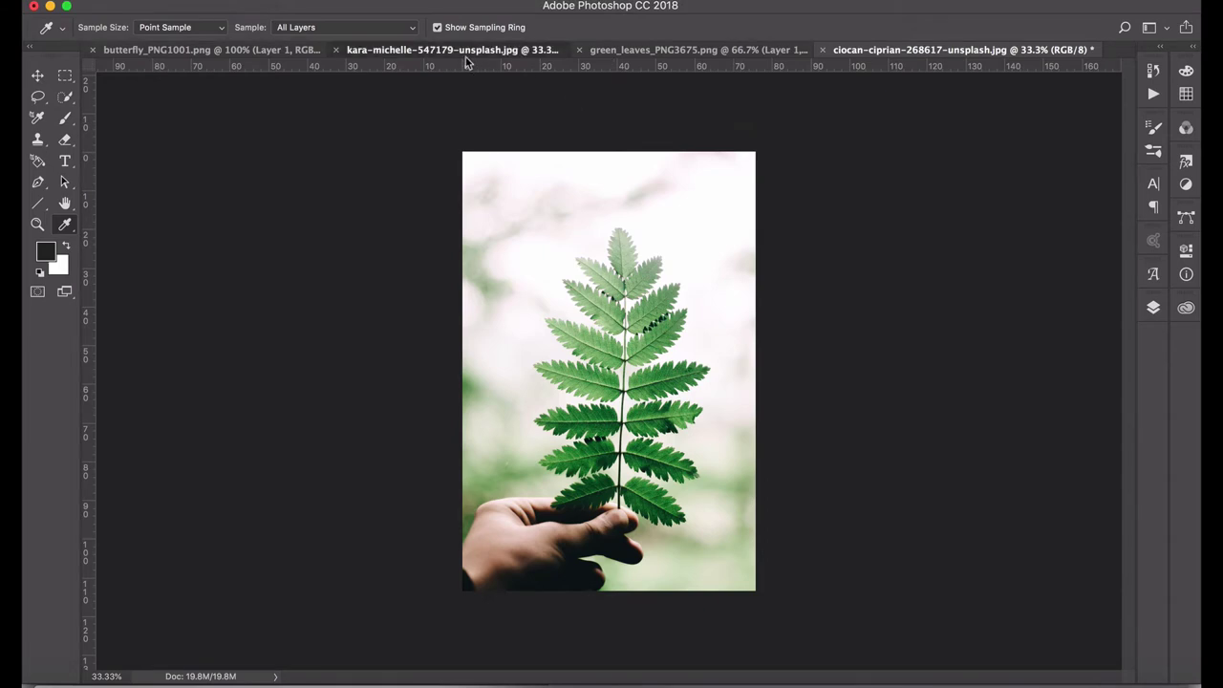
left_click(467, 54)
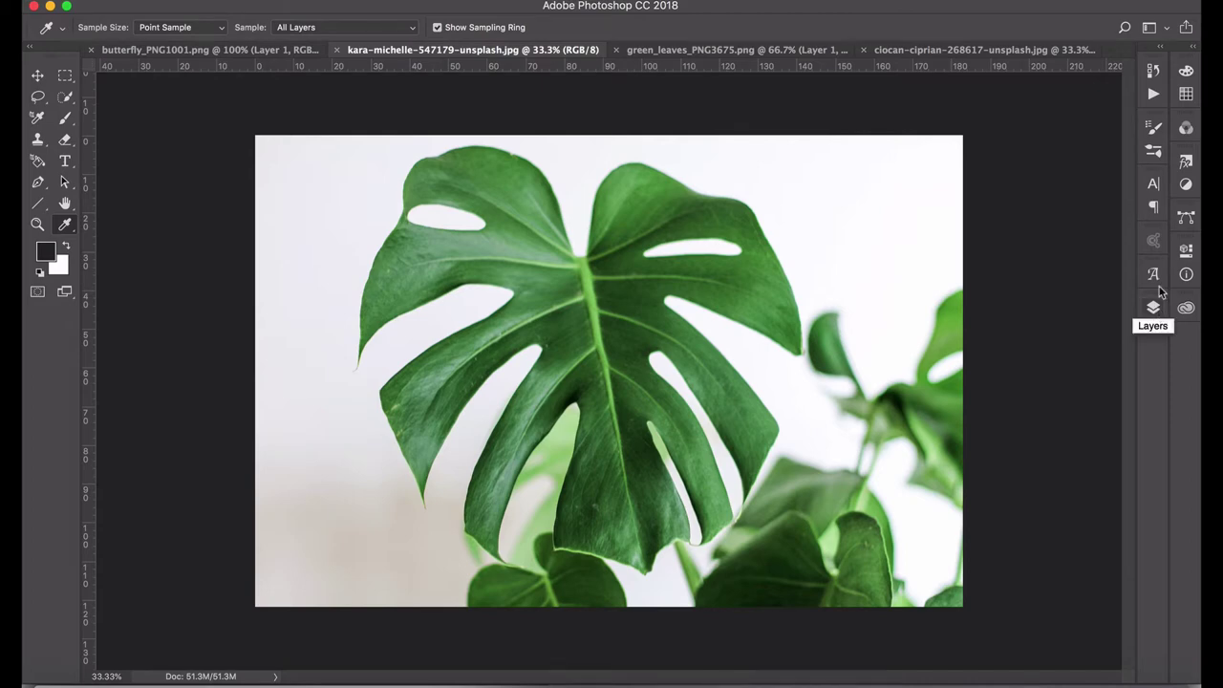
left_click(1153, 96)
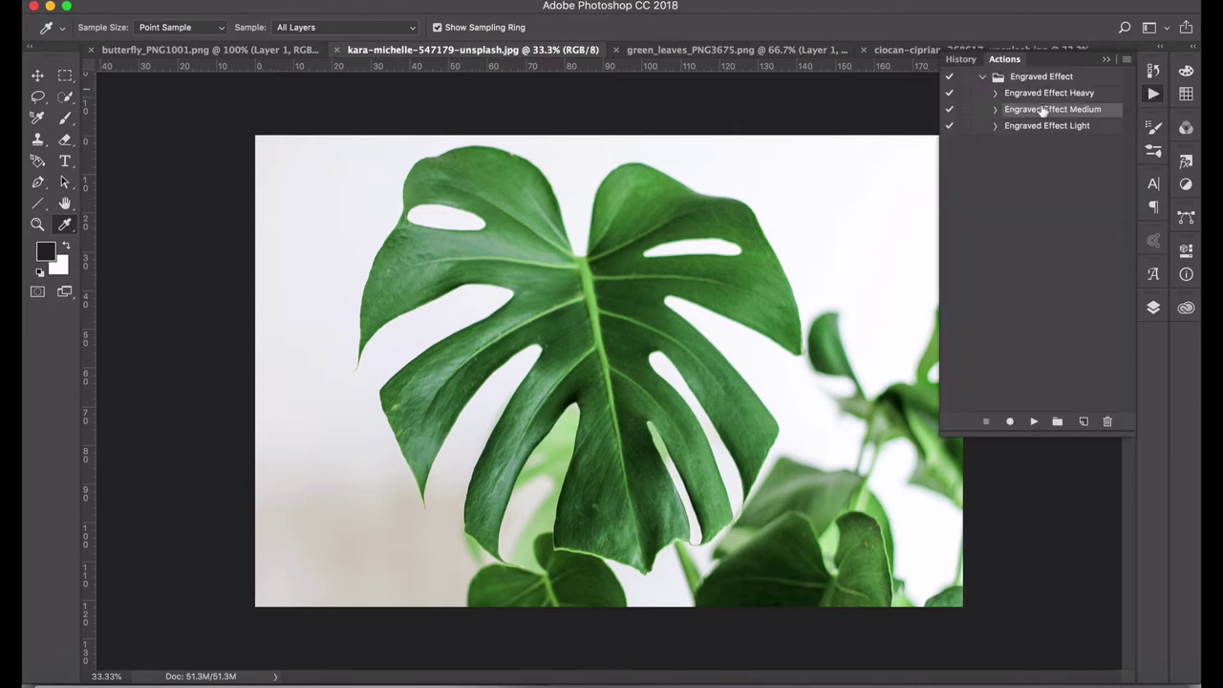
left_click(1052, 77)
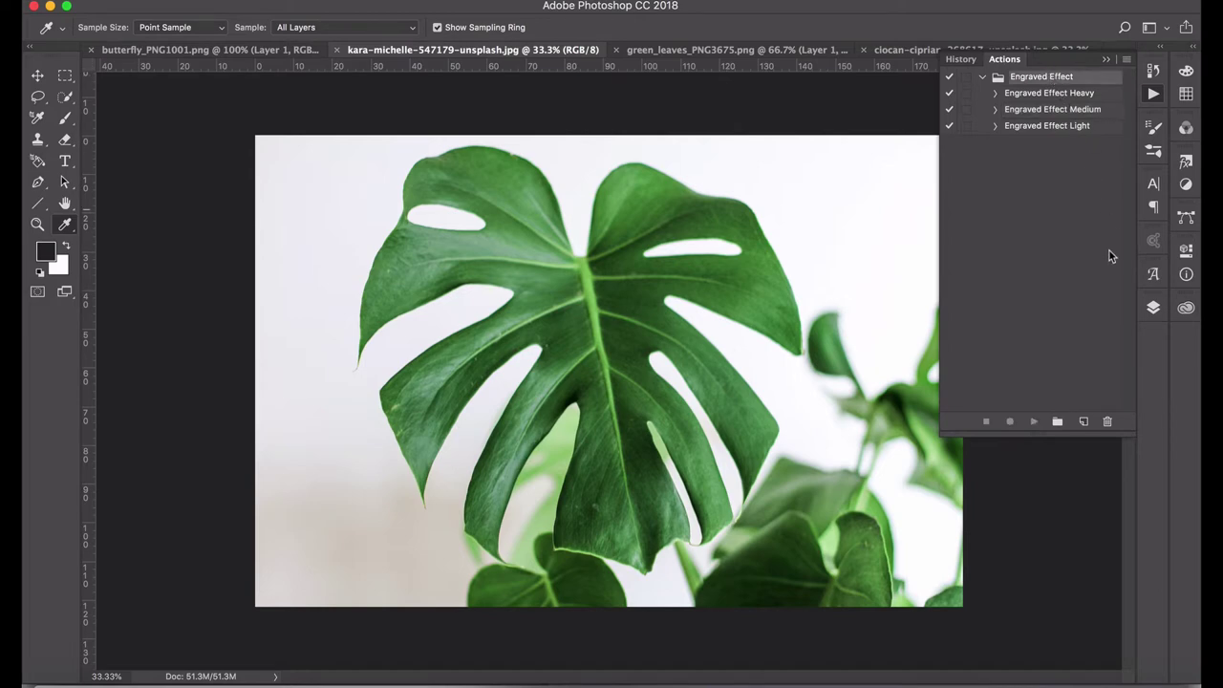
left_click(1056, 131)
left_click(1045, 77)
left_click(1107, 421)
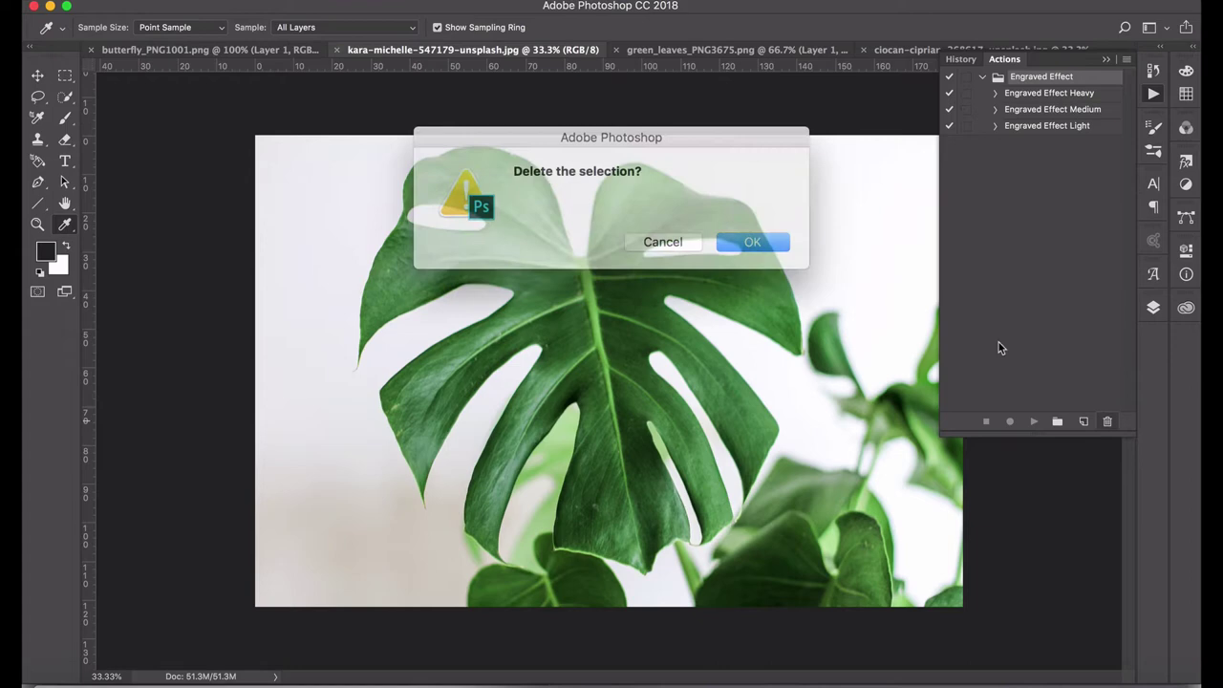
left_click(734, 237)
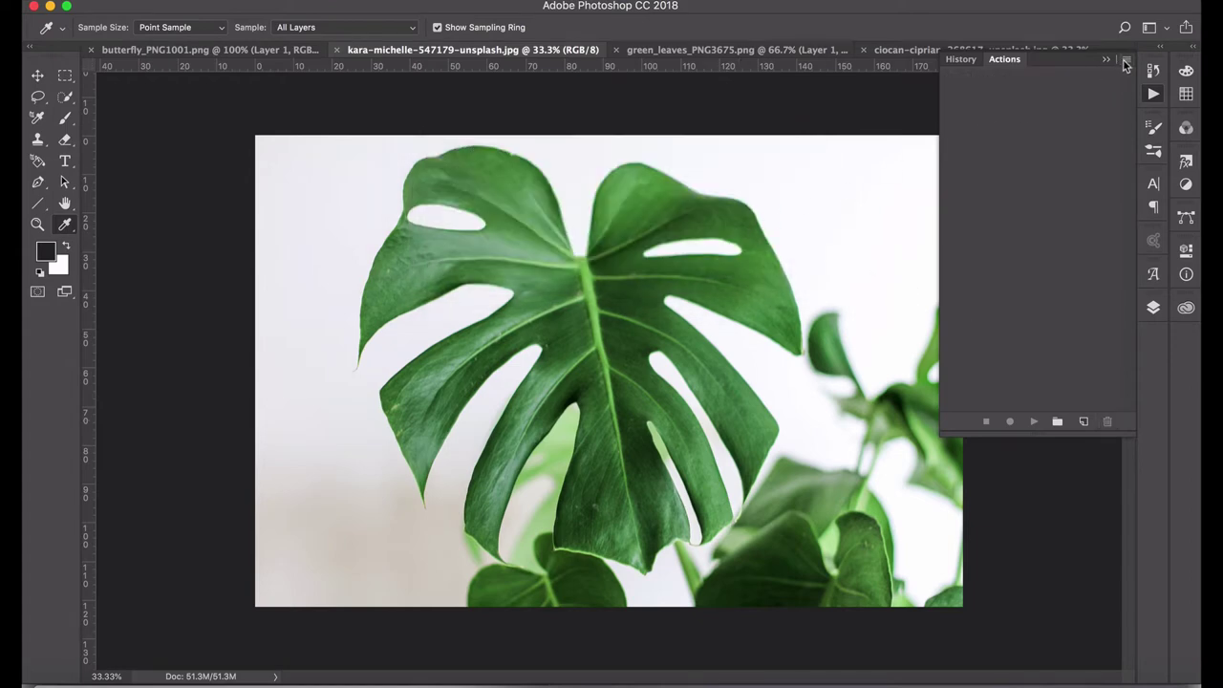
Step: Load the Engraved Effect.atn action set from the Engraved Effect Photoshop Action folder
left_click(1127, 61)
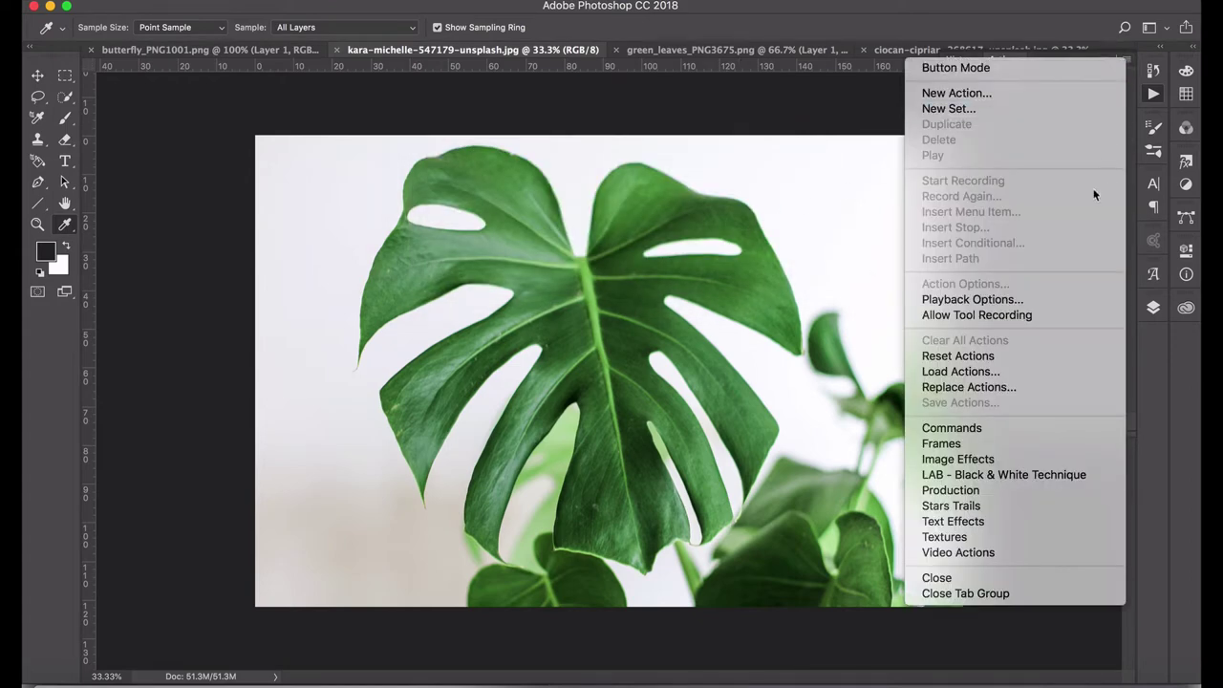
left_click(1014, 373)
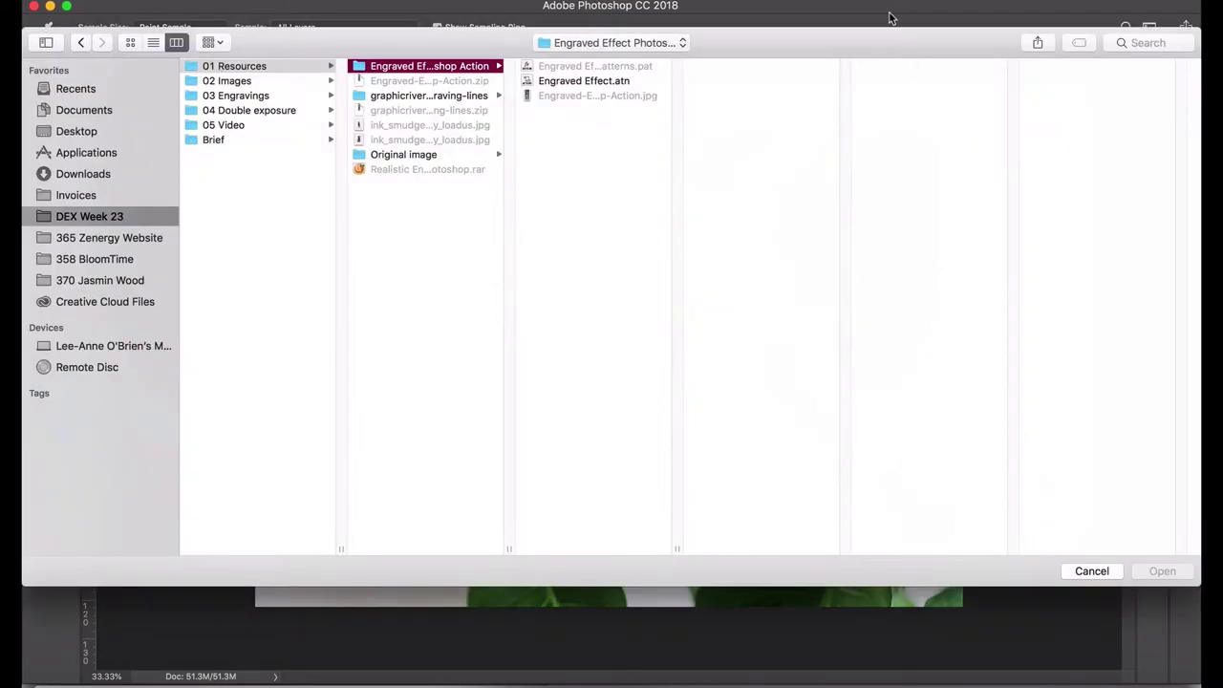
left_click(617, 82)
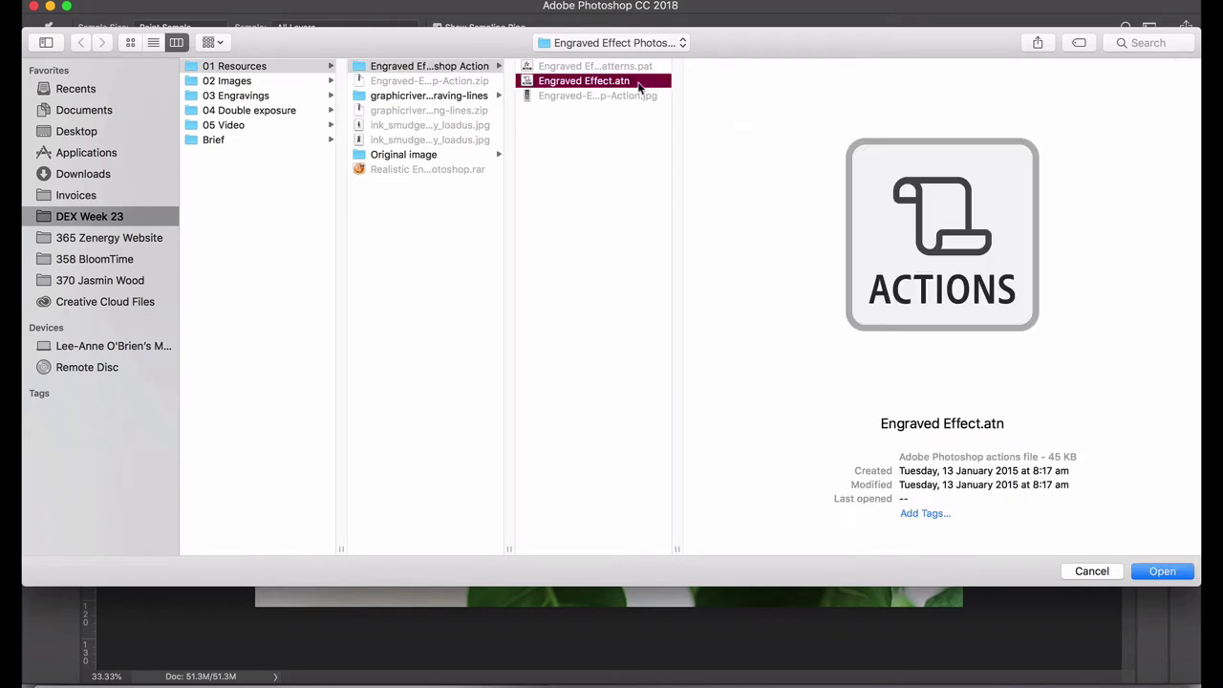
left_click(1156, 571)
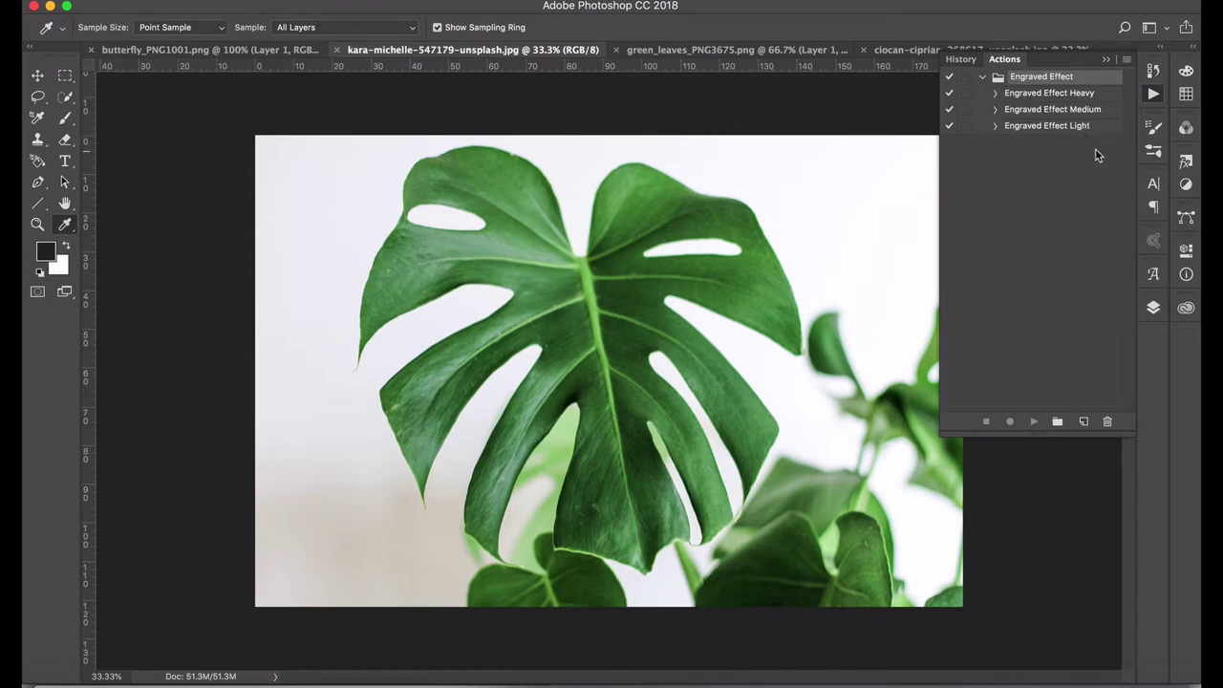
Step: Duplicate the Background layer of the monstera image
left_click(1153, 308)
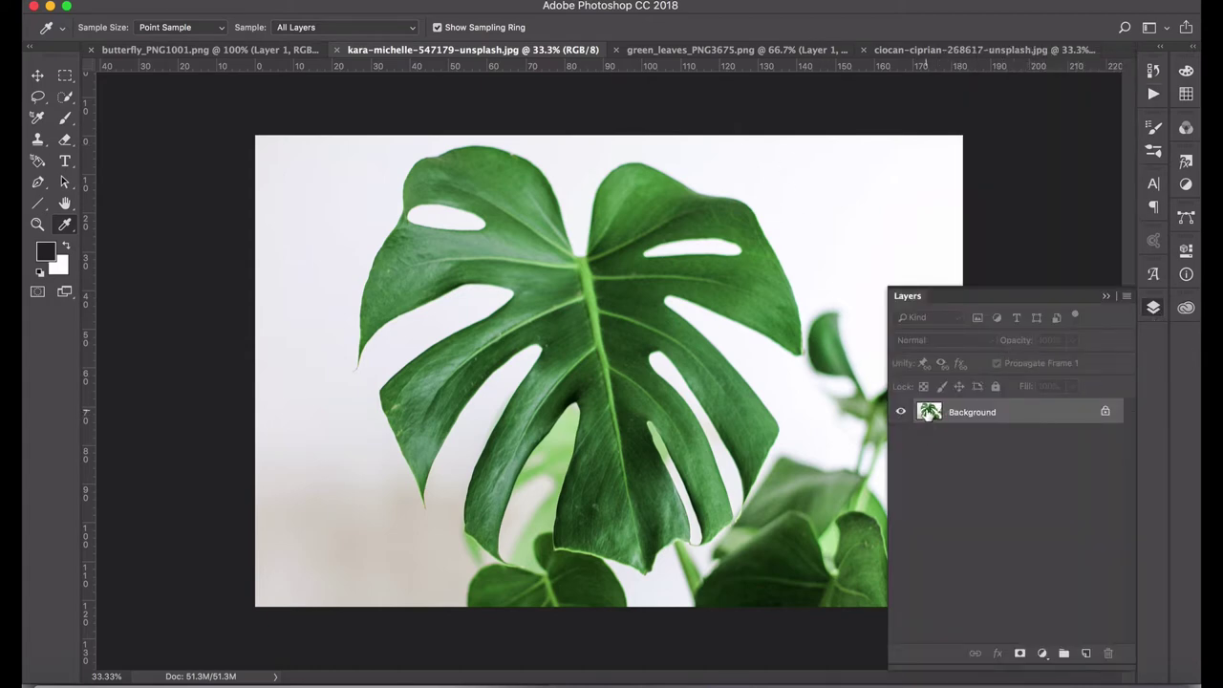
double_click(927, 414)
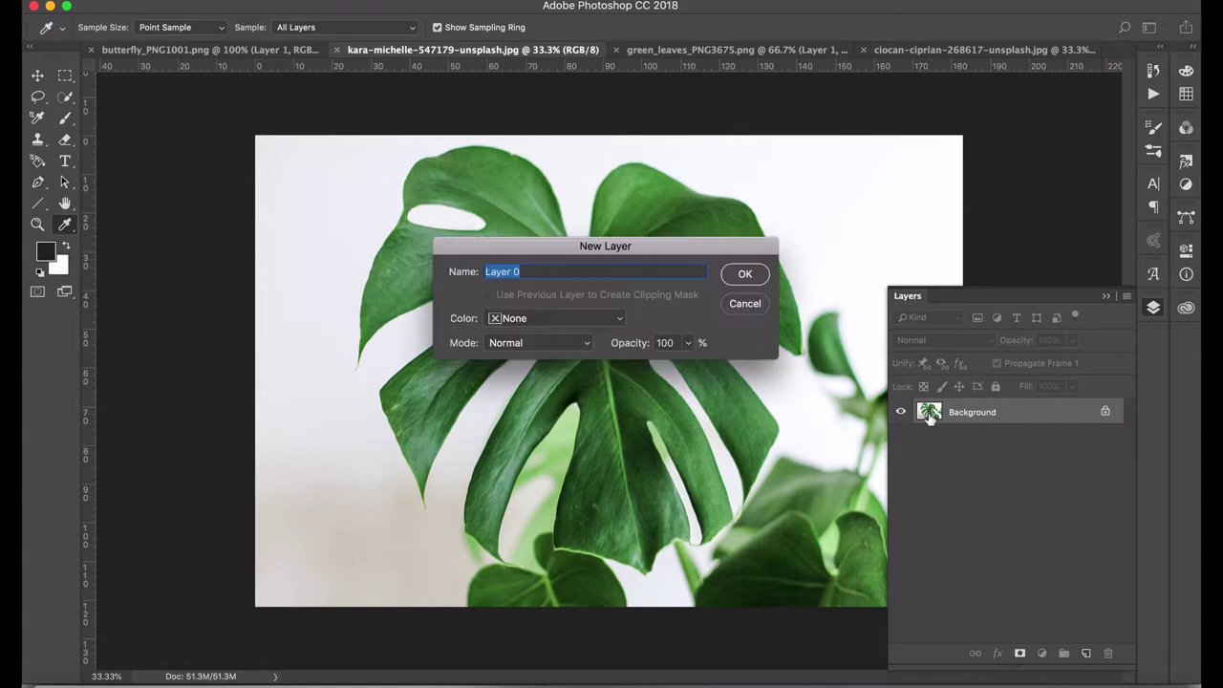
left_click(747, 305)
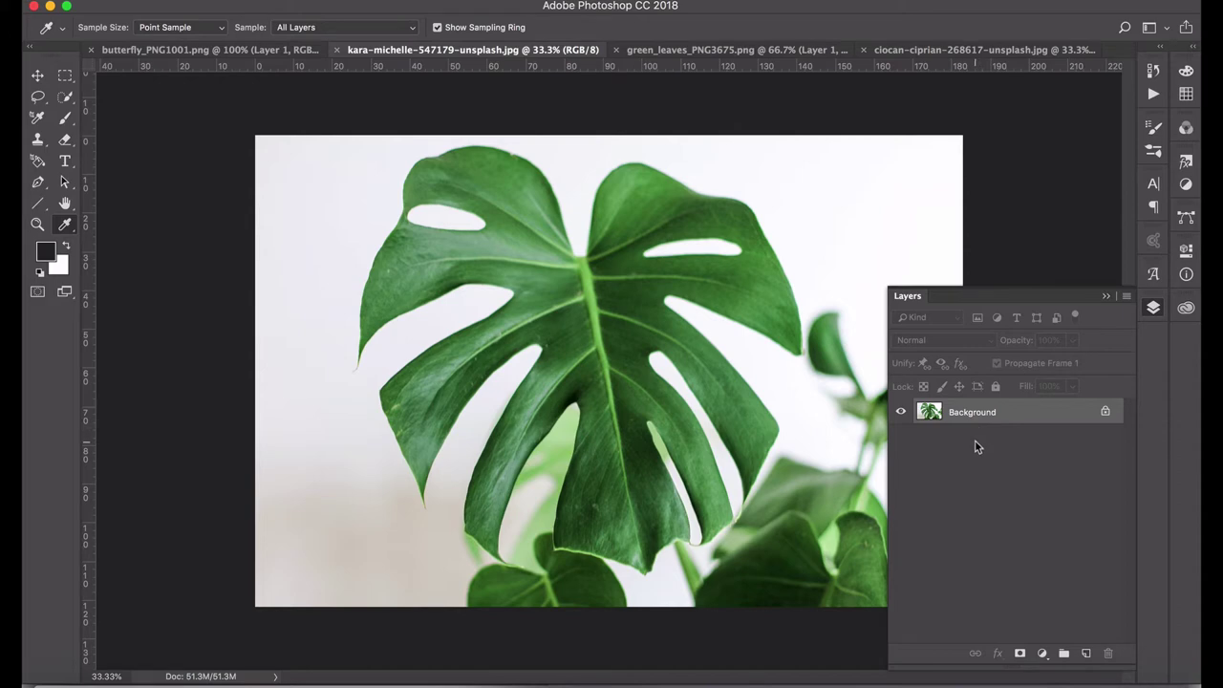
key("super+j")
Step: Examine the Engraved Effect patterns available for a Pattern Overlay on Layer 1 and discard the layer style changes
double_click(929, 411)
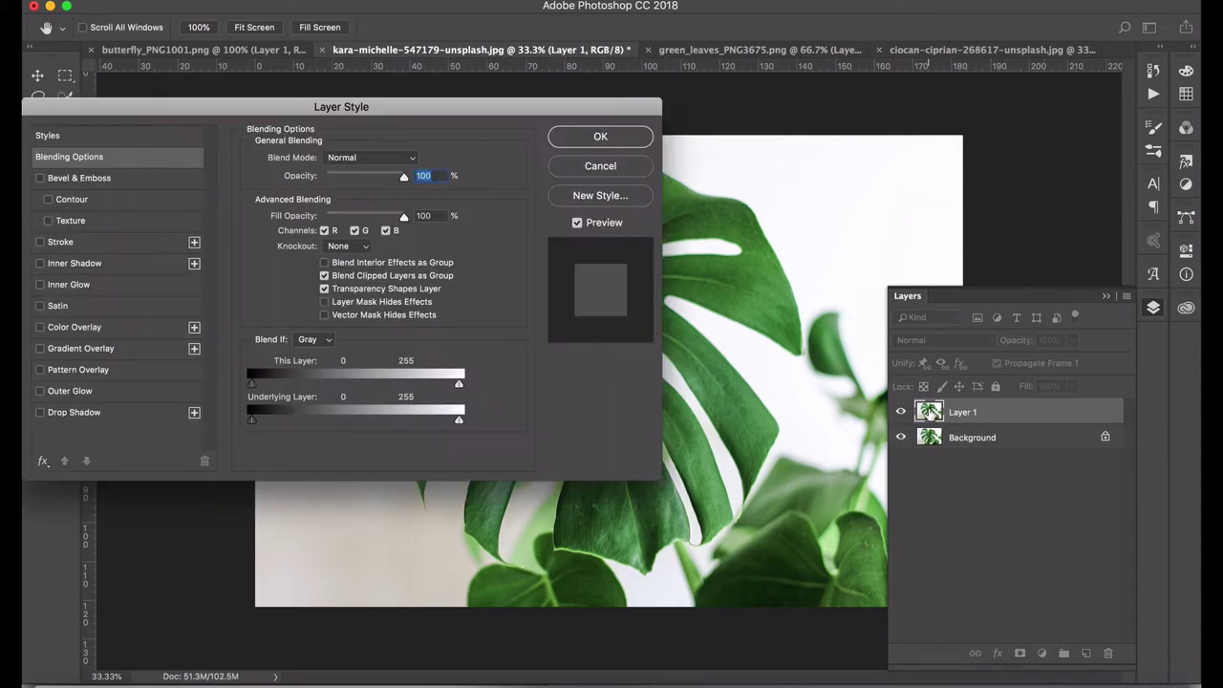
left_click(102, 373)
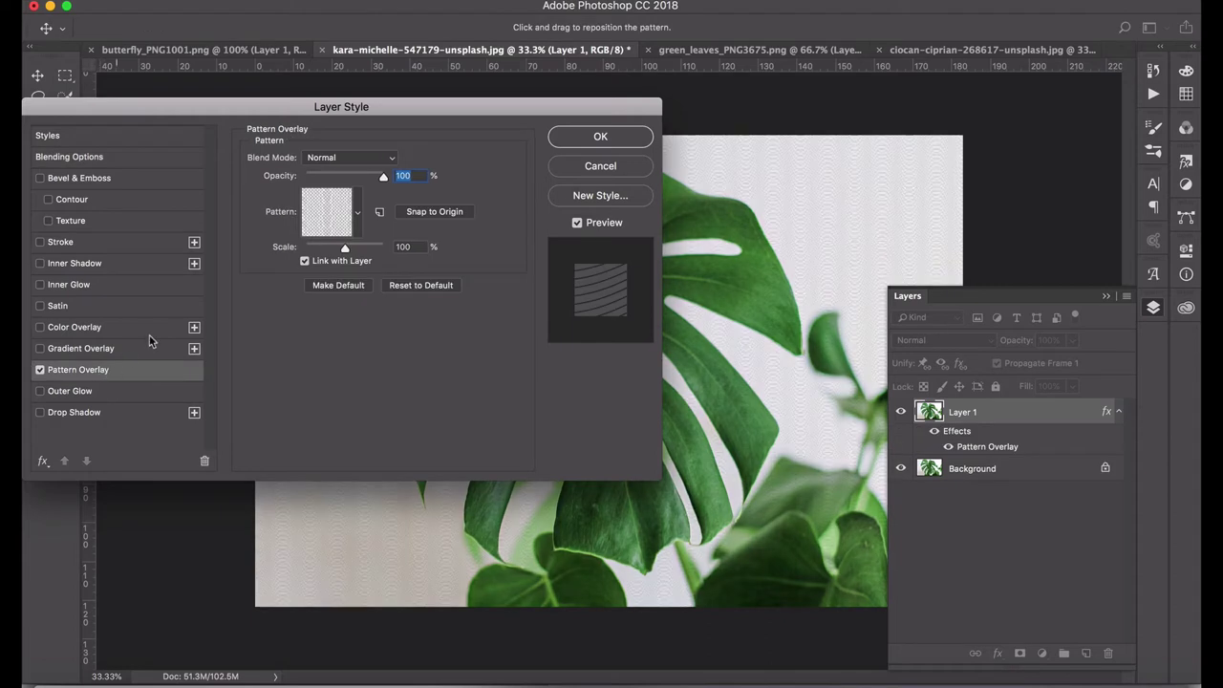
left_click(358, 214)
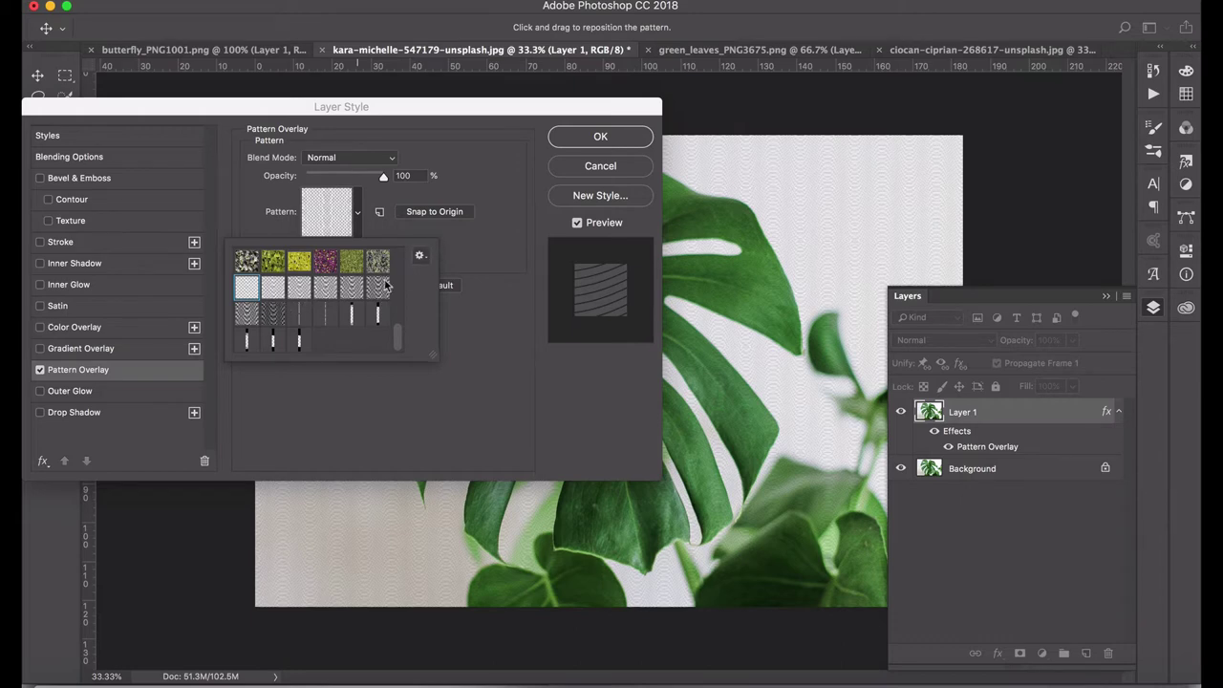
left_click(420, 256)
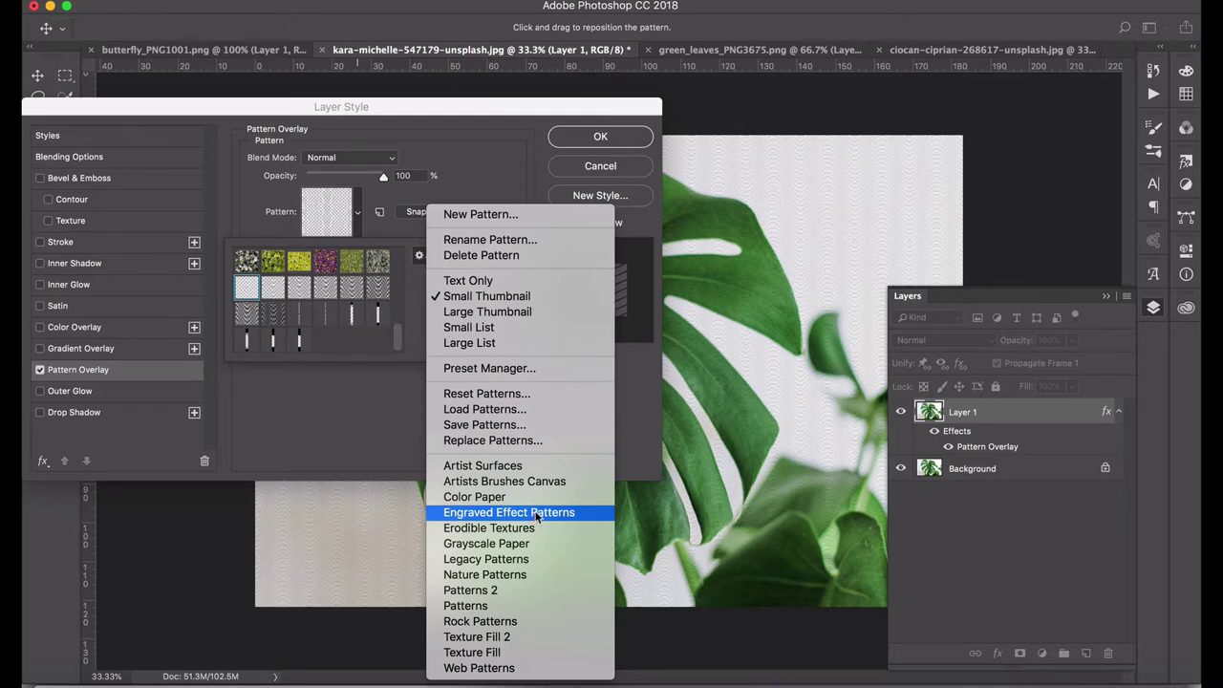
left_click(610, 170)
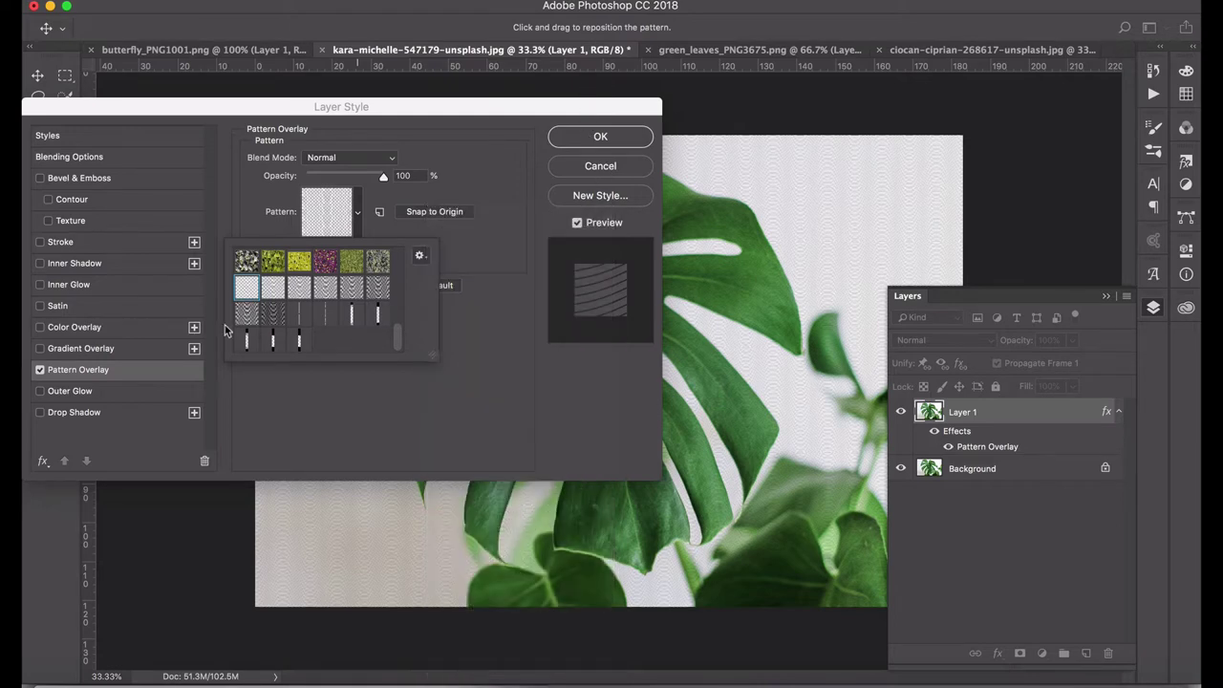
left_click(601, 168)
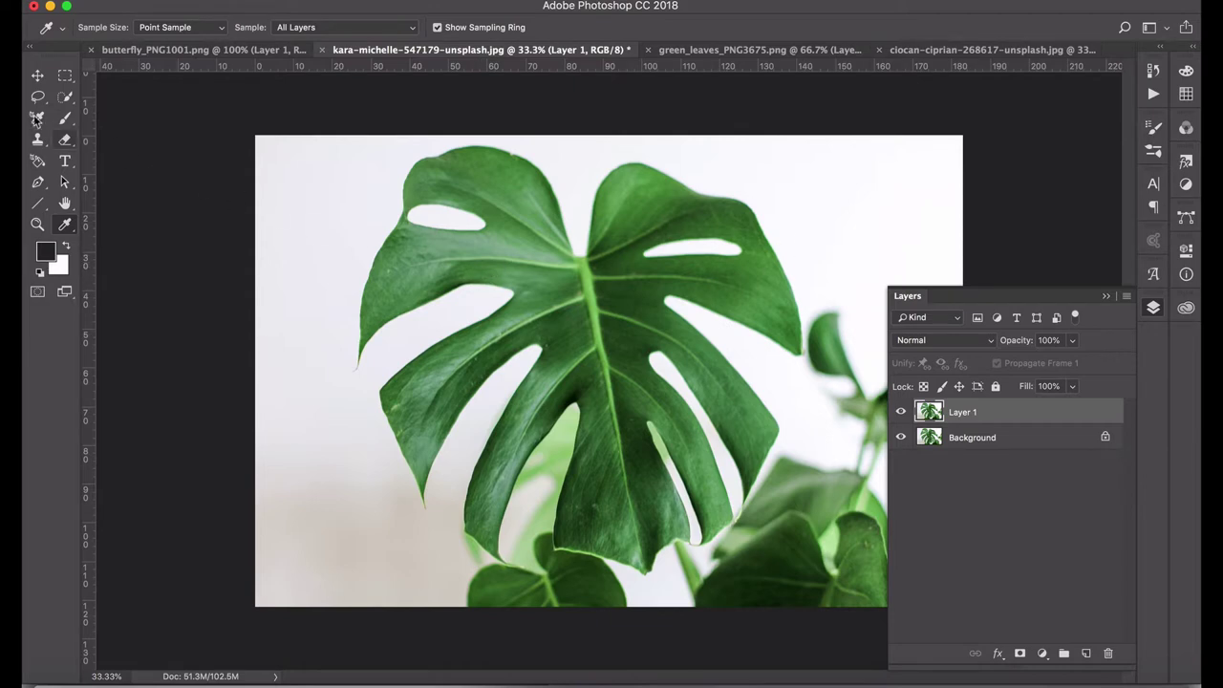
Step: Select the large monstera leaf on Layer 1 by brushing over its lobes with the Quick Selection tool
left_click(65, 96)
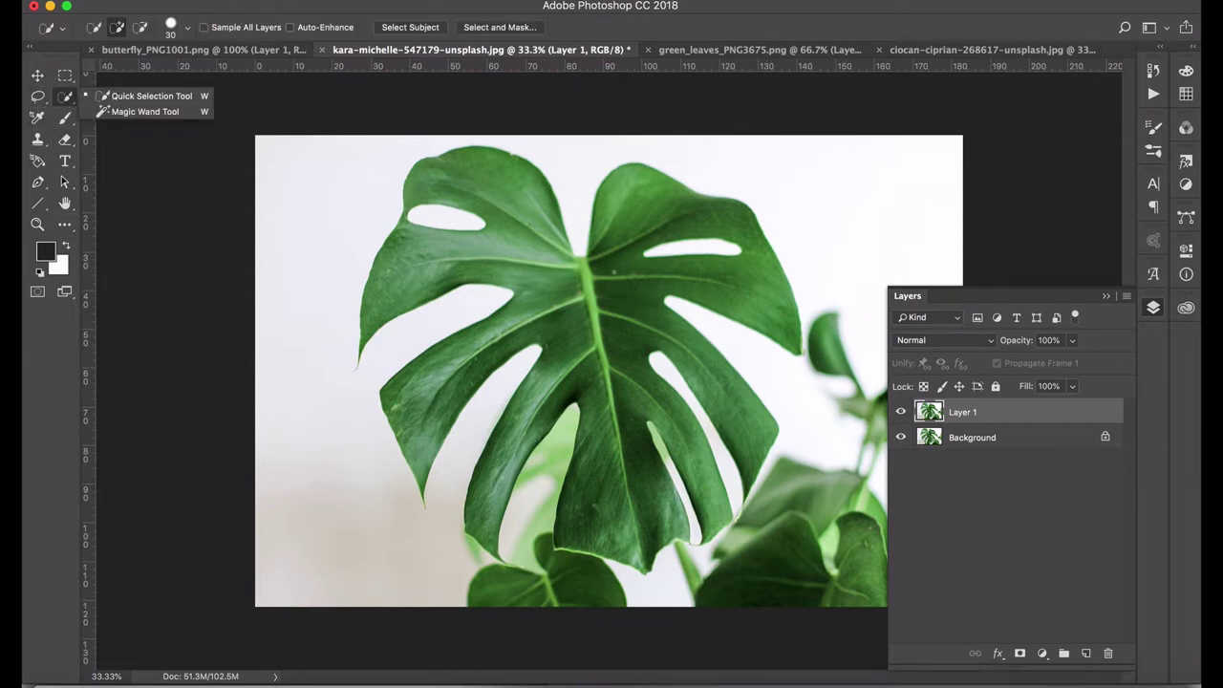
left_click(151, 96)
left_click_drag(669, 248, 727, 401)
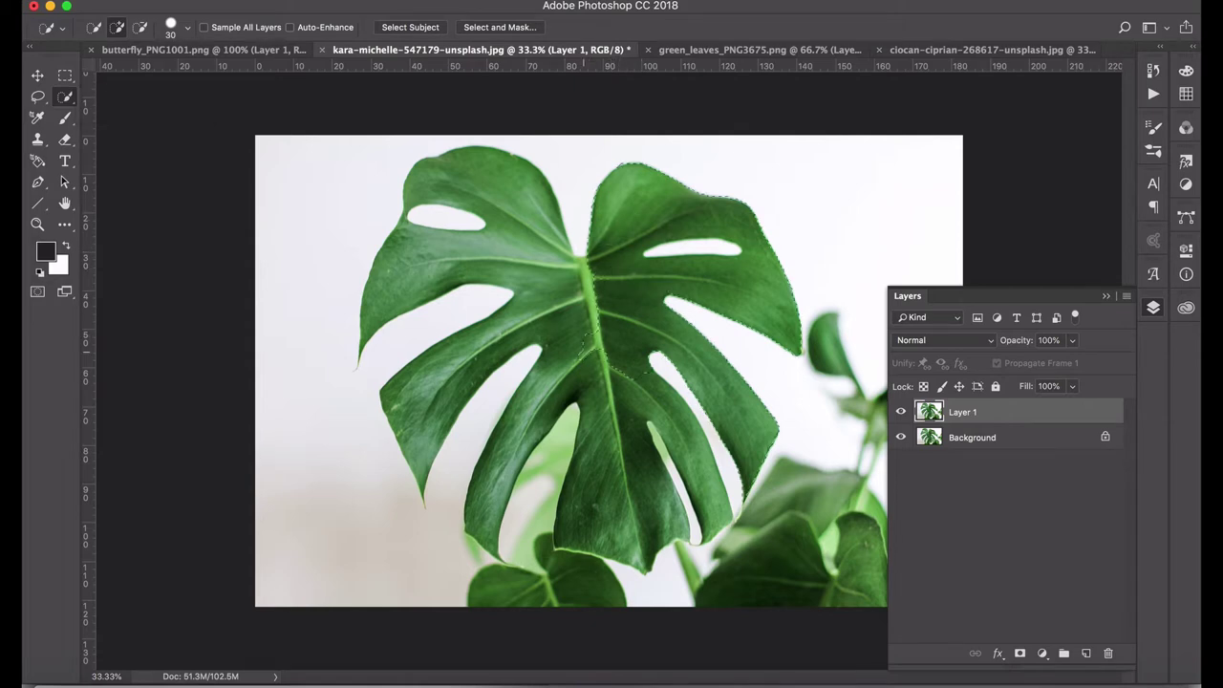
left_click_drag(591, 354, 542, 438)
mouse_move(540, 354)
left_mouse_down()
mouse_move(439, 382)
mouse_move(459, 239)
mouse_move(487, 201)
mouse_move(495, 296)
left_mouse_up()
Step: Subtract the white background gaps inside the leaf from the selection and add the missing part of the lower lobe
key("alt")
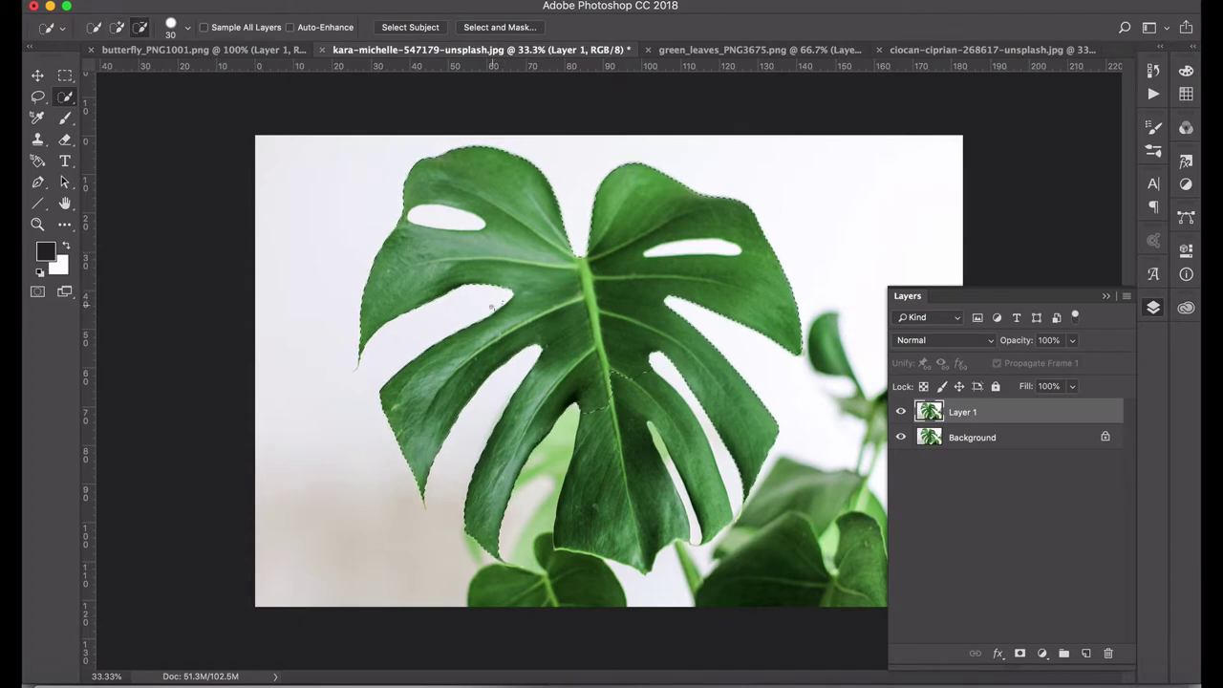
left_click(492, 305)
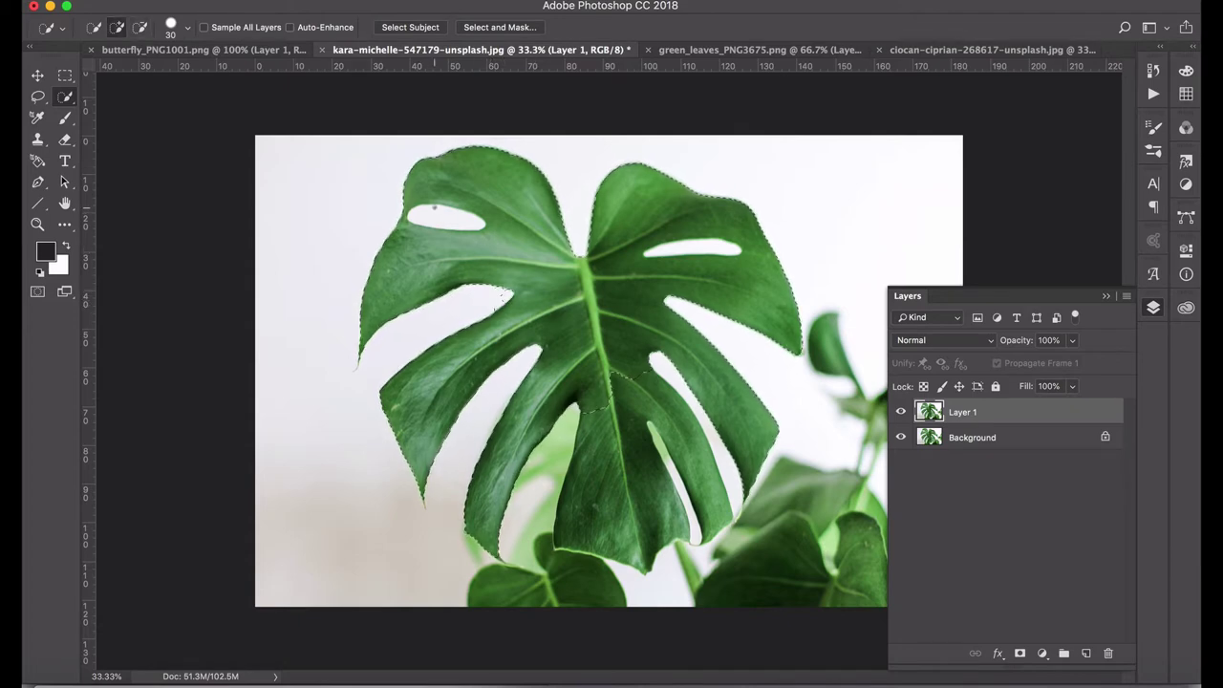
key("alt")
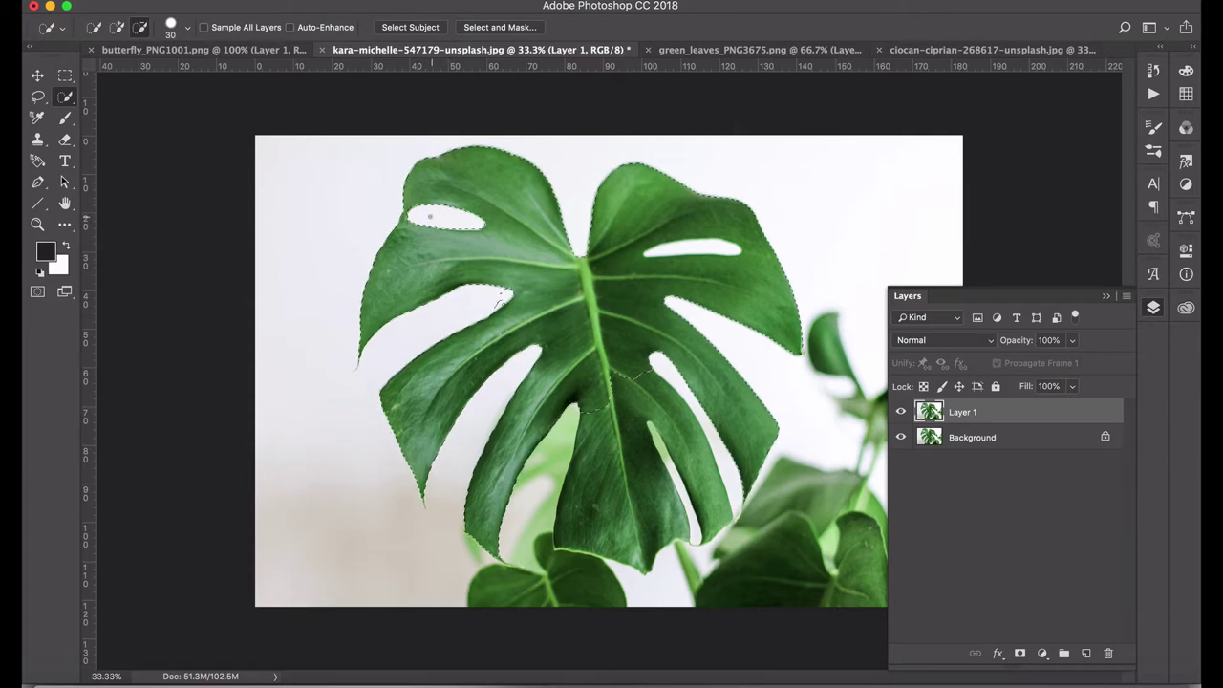
left_click(430, 217, "alt")
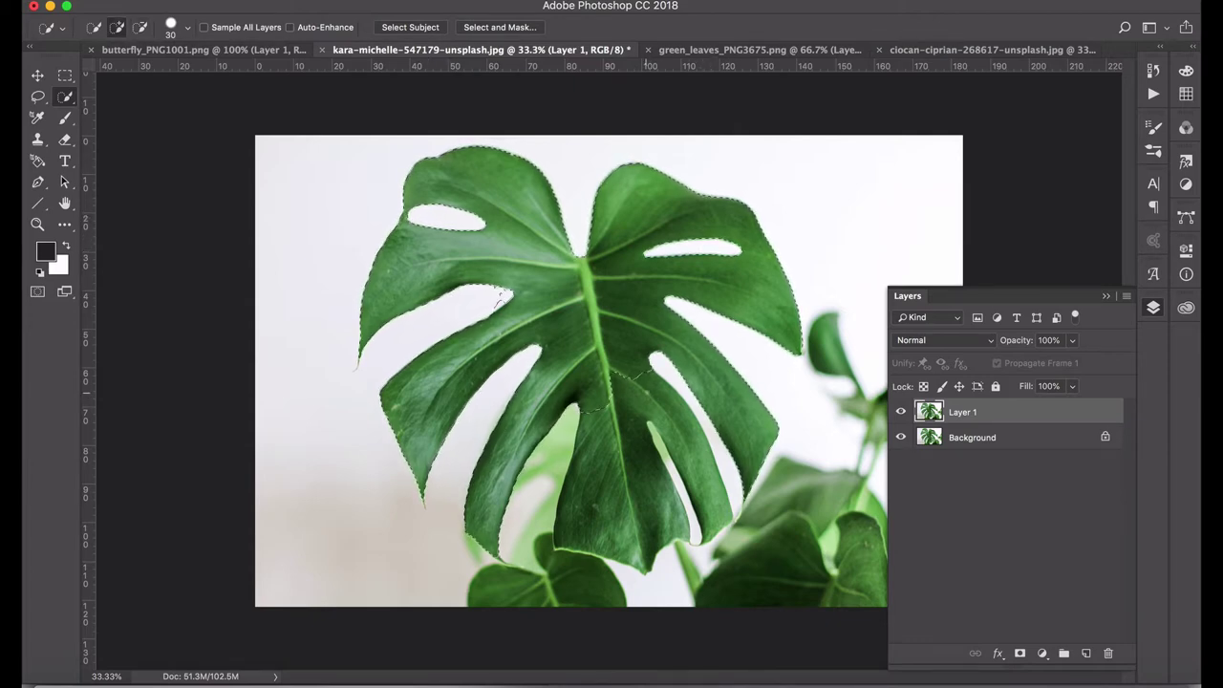
left_click(648, 394)
key("alt")
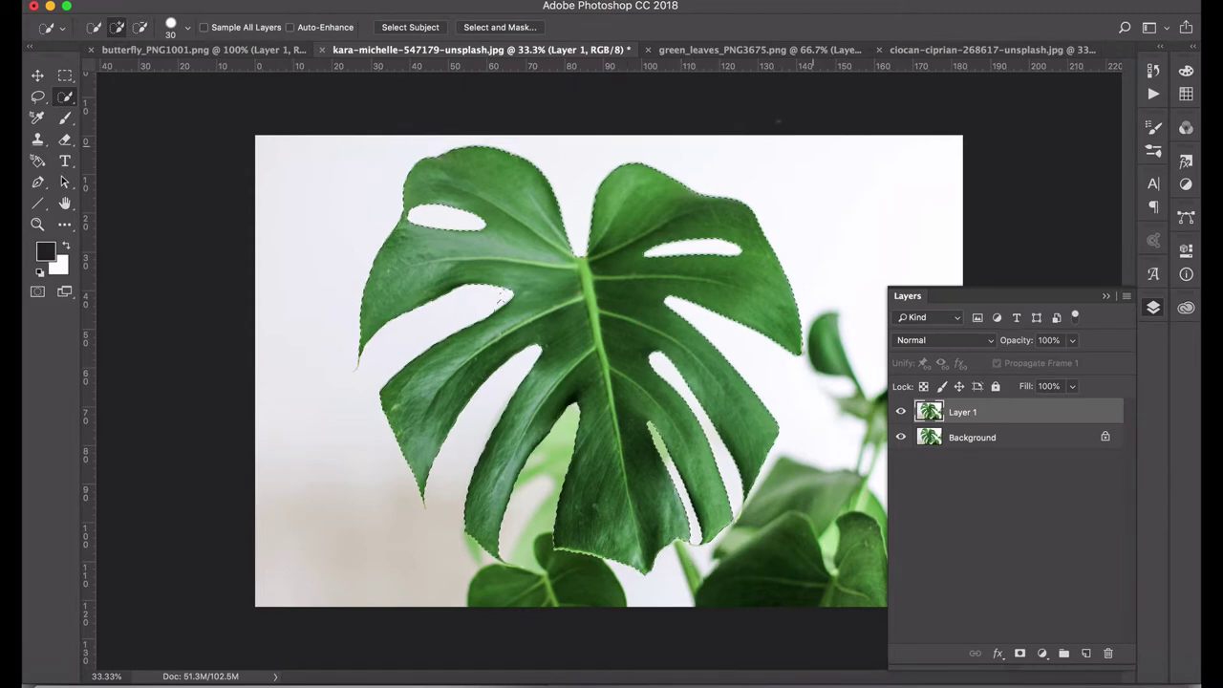
Step: Open the leaf selection in Select and Mask and show it in the Overlay view
left_click(493, 28)
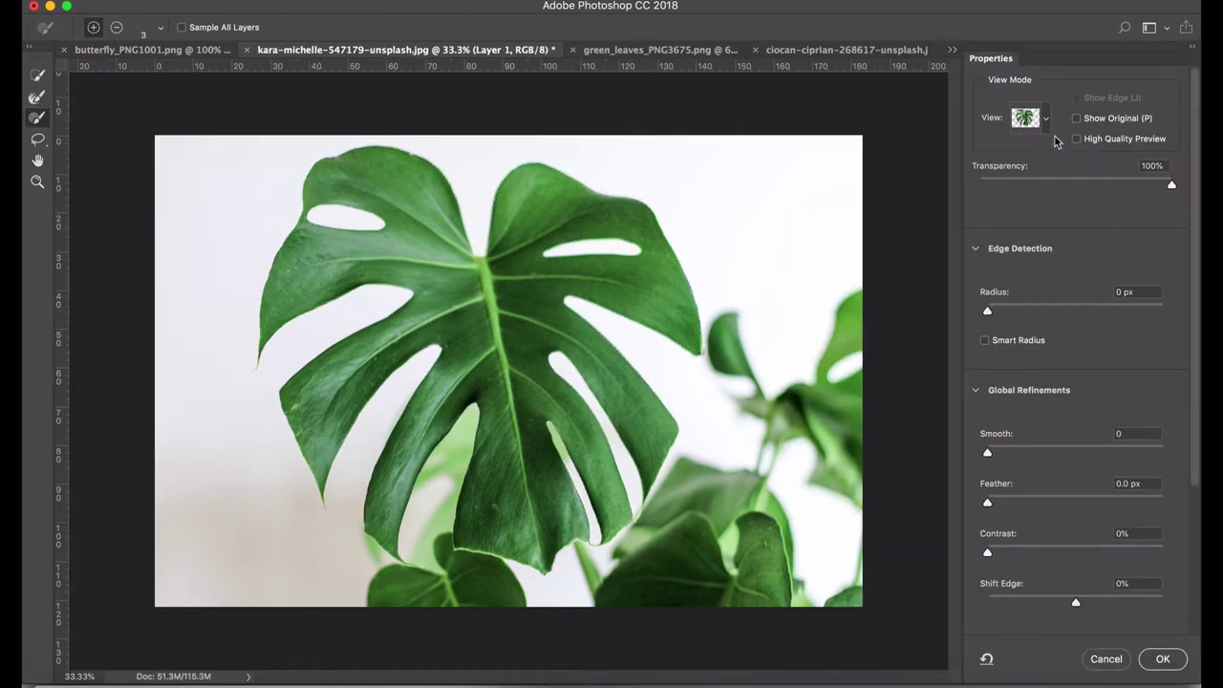
left_click_drag(1169, 186, 1167, 186)
left_click(1046, 120)
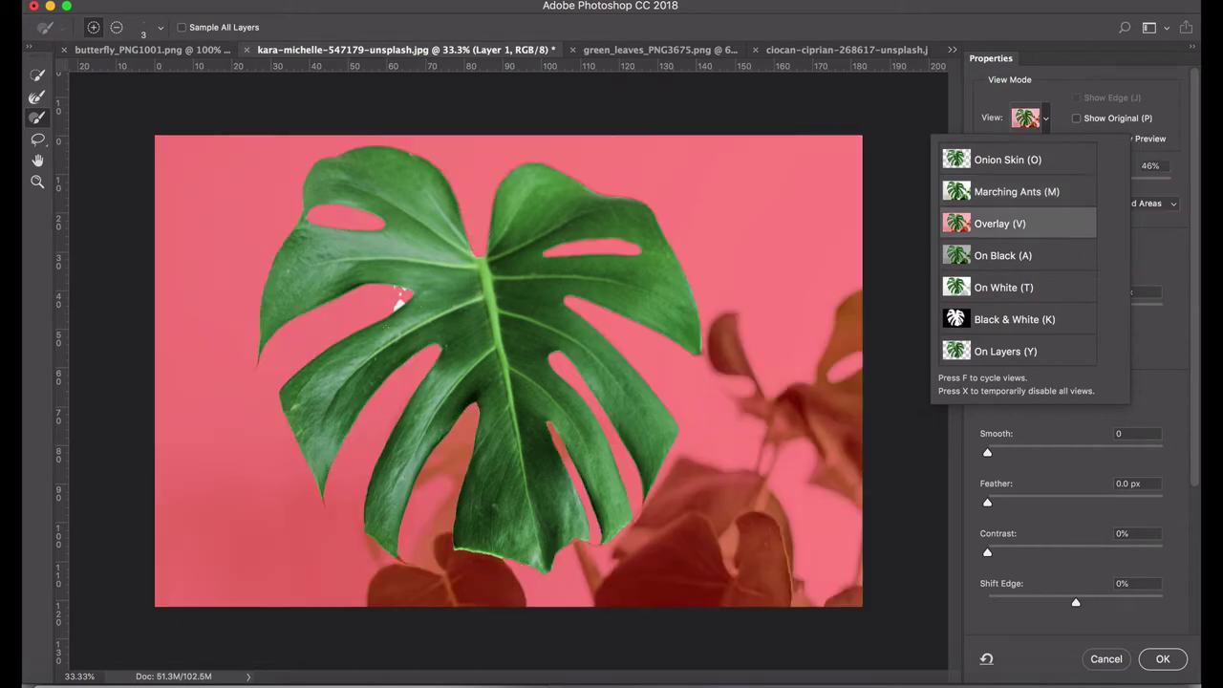
Step: Remove the leftover white patches in the gap left of the midrib from the selection, using a size 33 subtracting brush
scroll(385, 327, "up", 6)
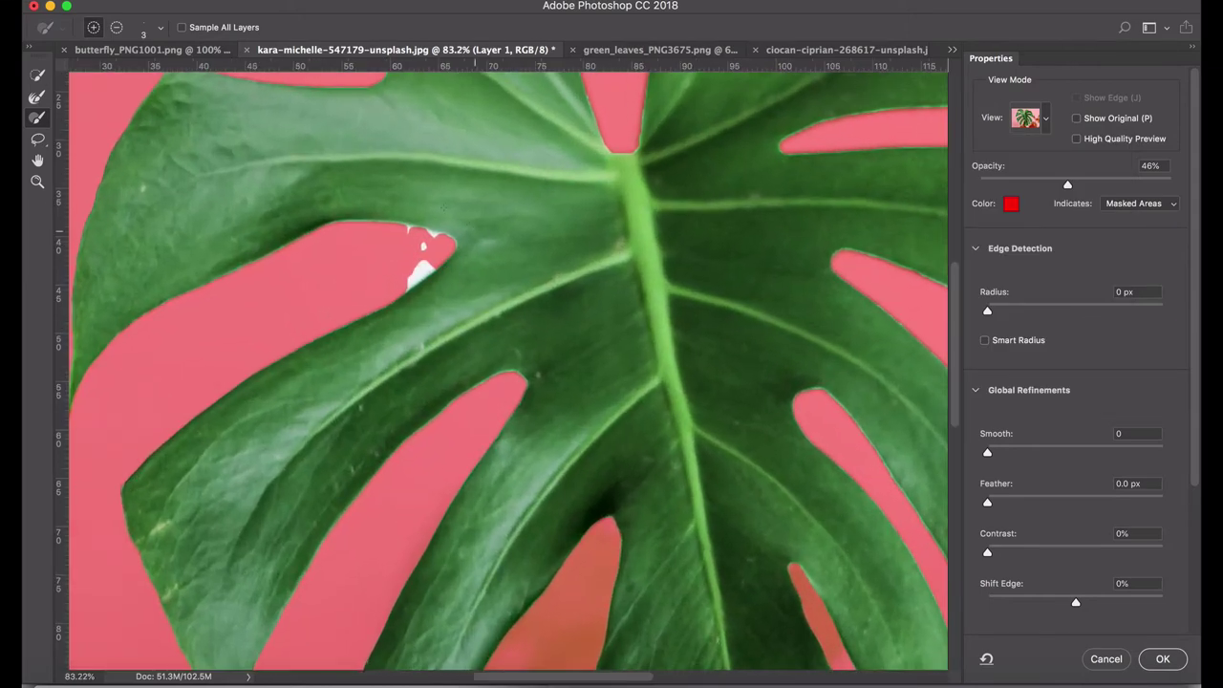
left_click(116, 28)
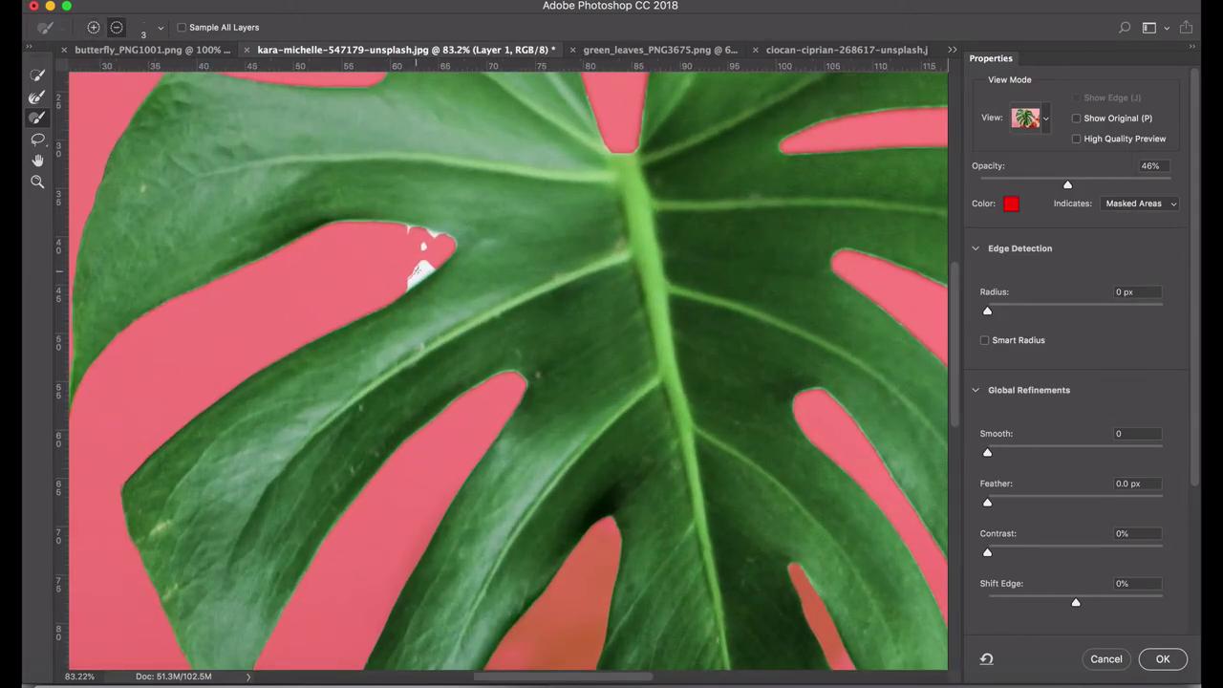
left_click(160, 27)
left_click_drag(65, 73, 96, 66)
key("Return")
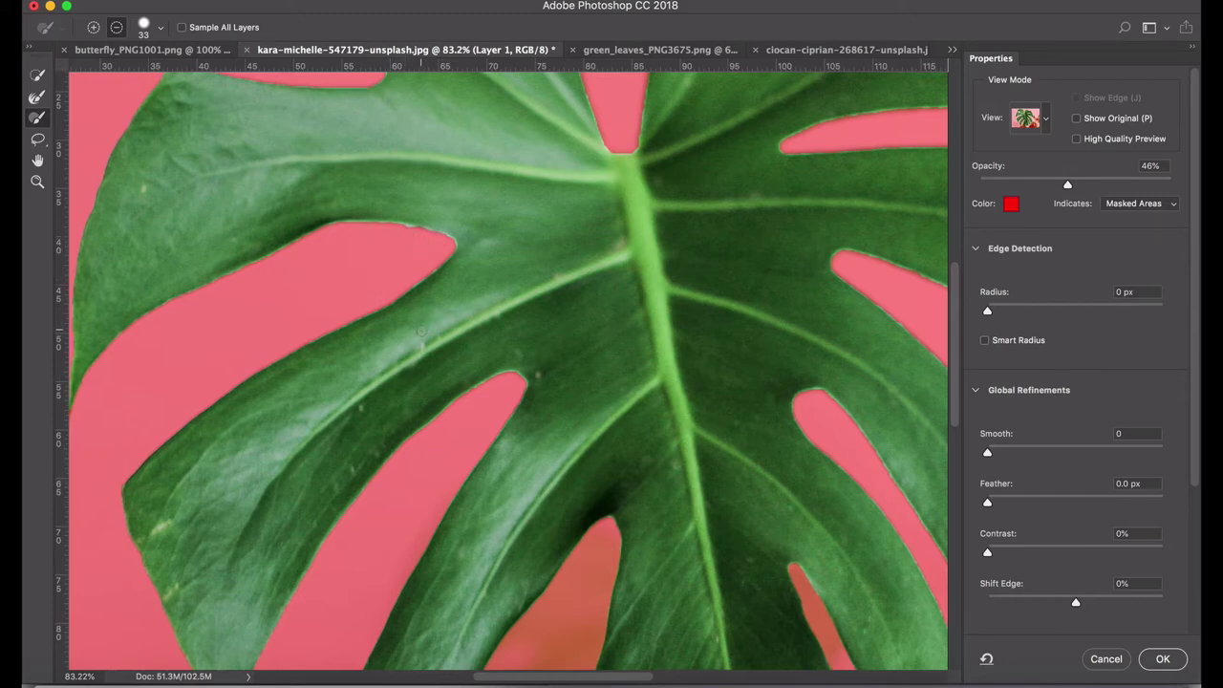
key("super+minus")
key("super+minus")
key("super+minus")
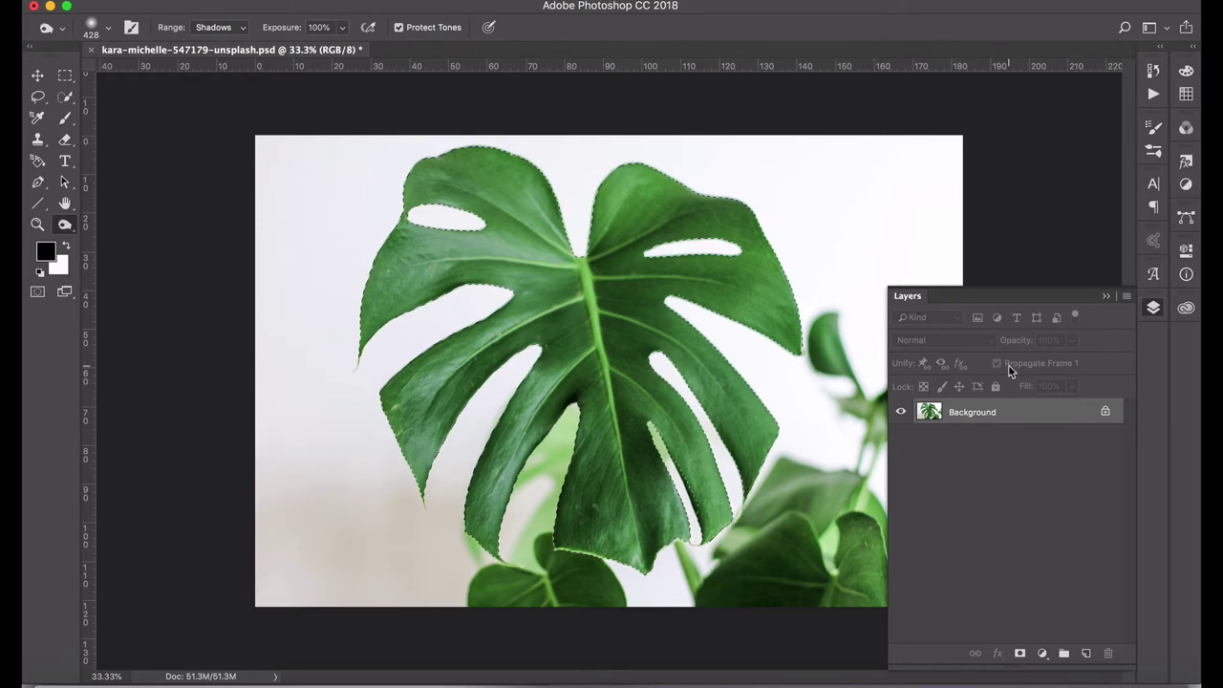
Step: Create a new 3266 x 3154 px, 72 ppi RGB document with a white background and paste the copied leaf into it
key("super+n")
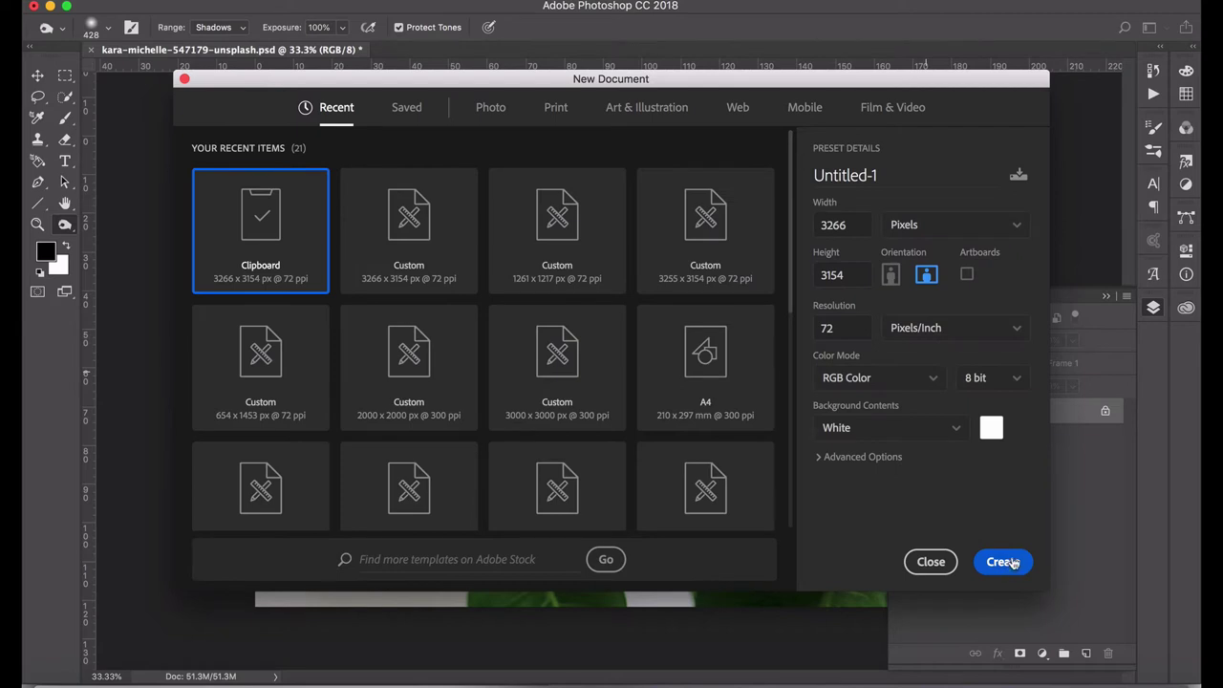
left_click(1007, 564)
key("super+v")
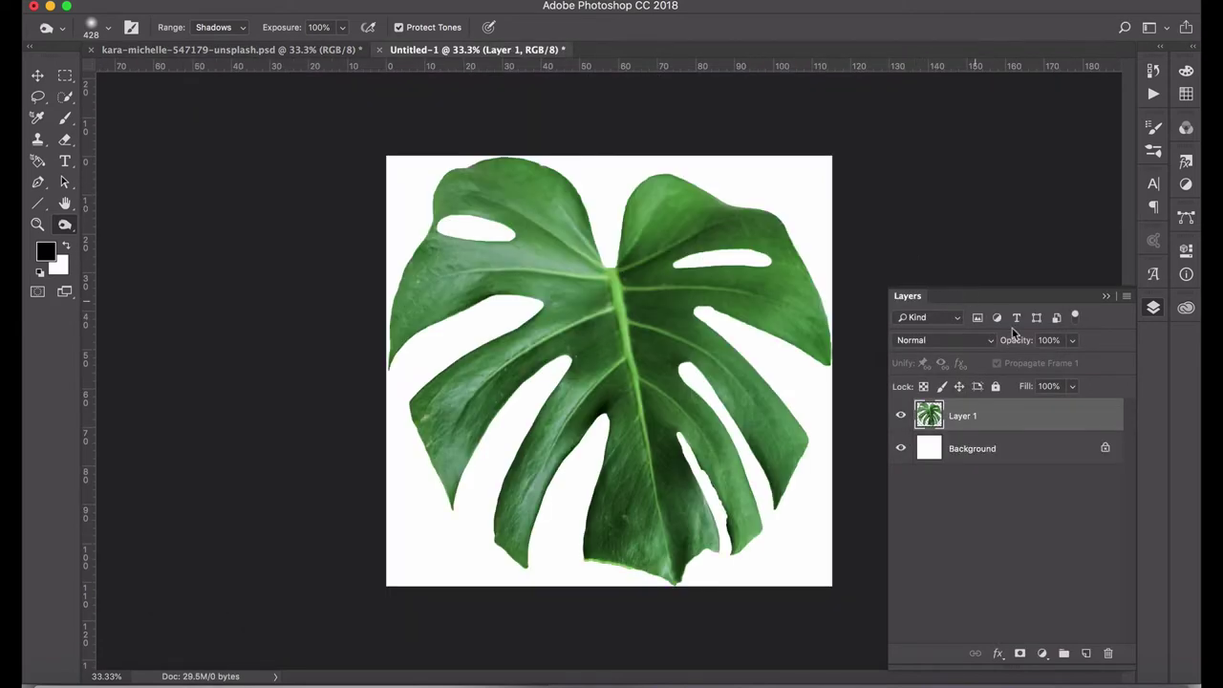
left_click(243, 0)
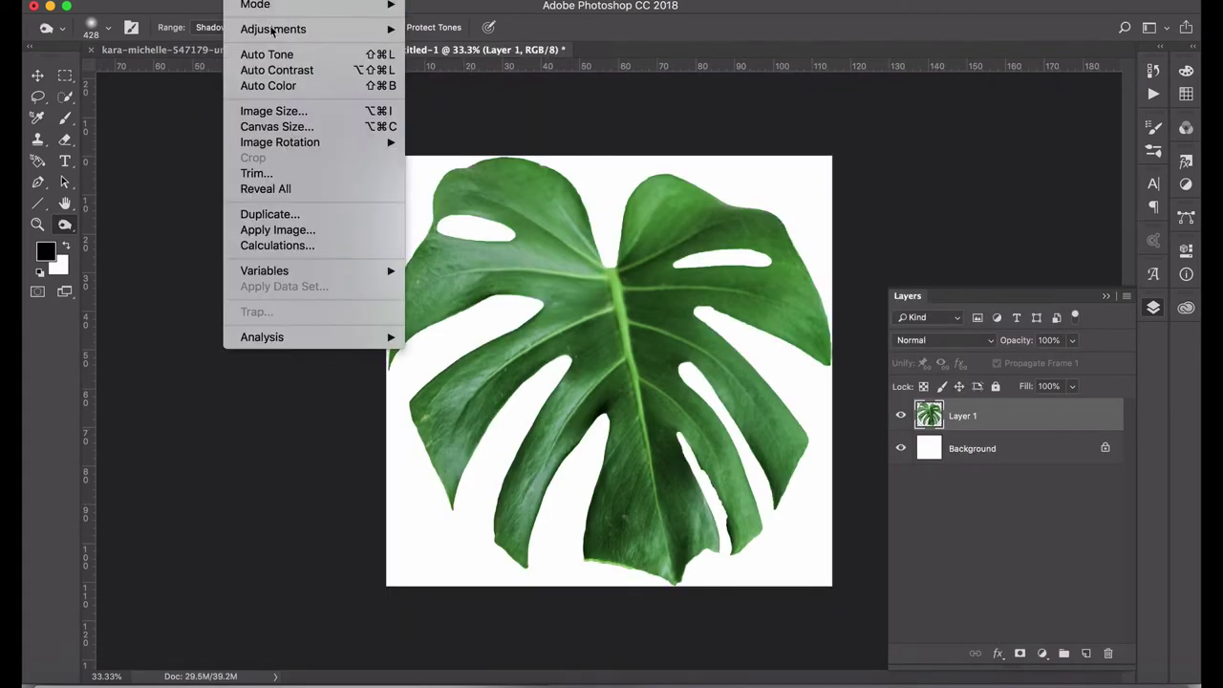
left_click(298, 113)
type("200")
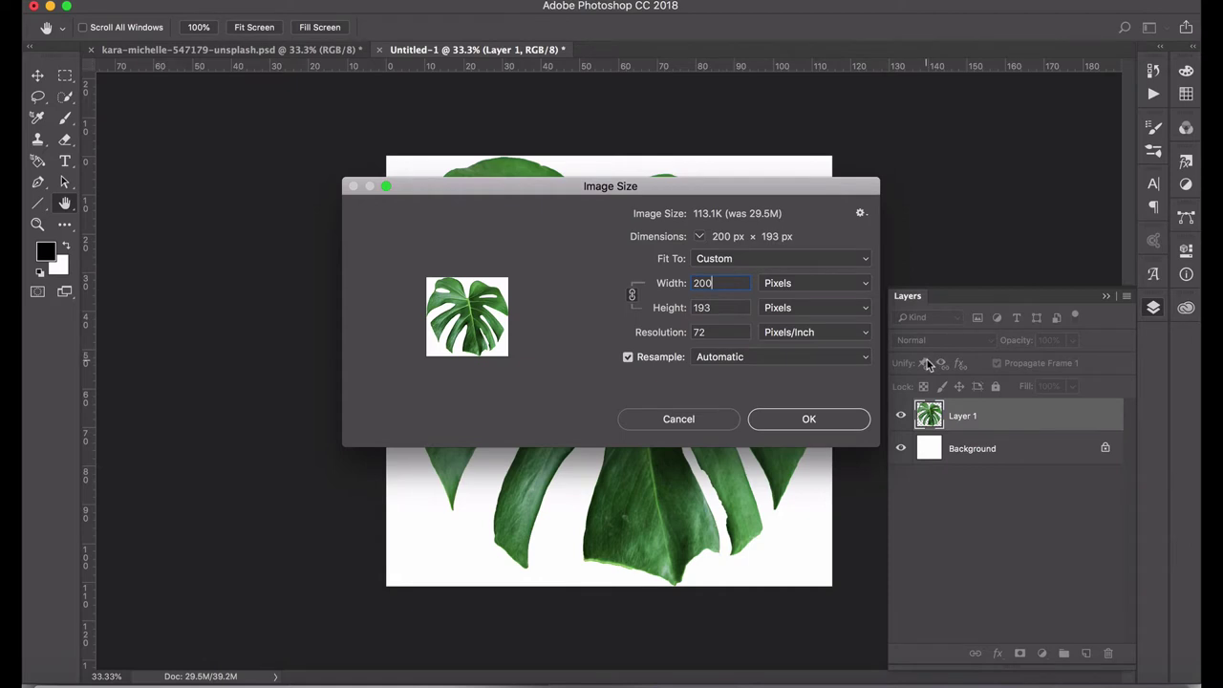
key("Return")
key("o")
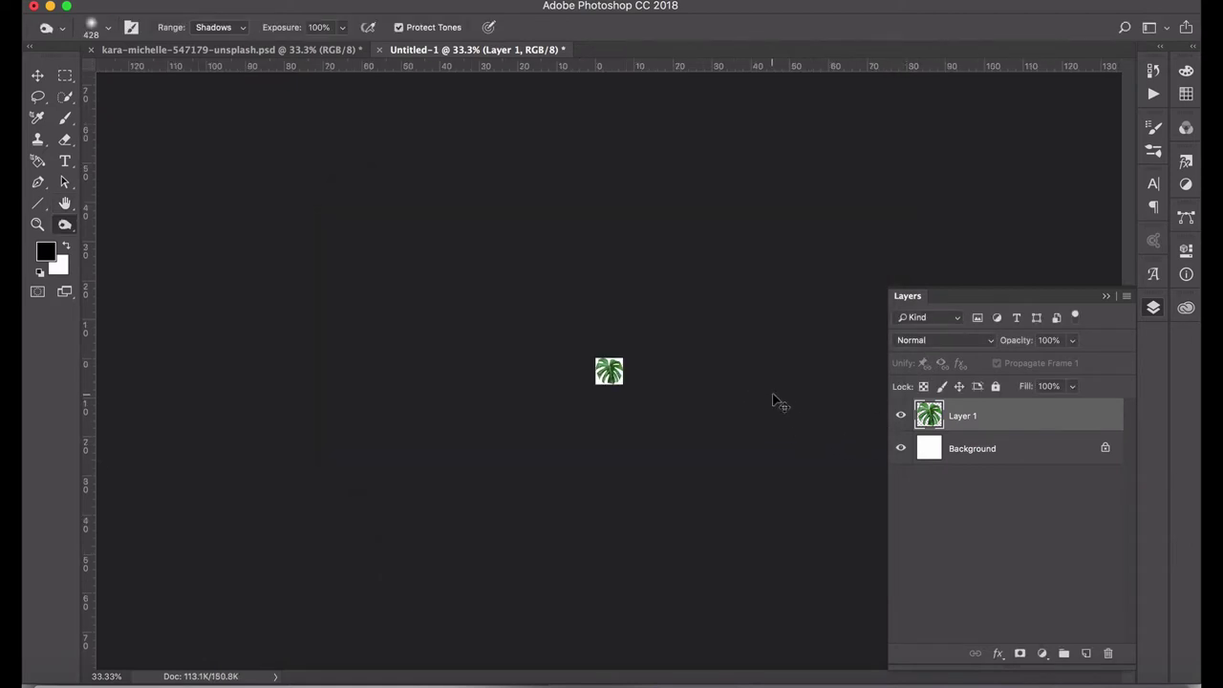
key("super+z")
Step: Resize the leaf image to 2000 px wide, keeping its proportions
left_click(247, 10)
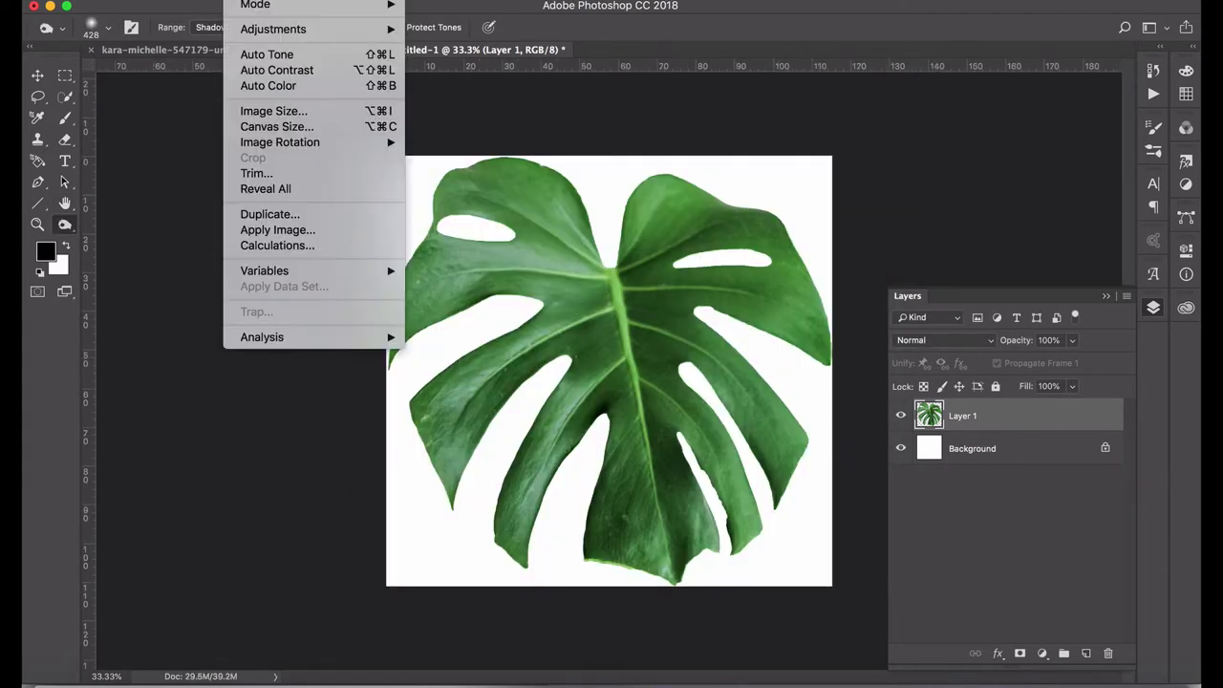
left_click(275, 111)
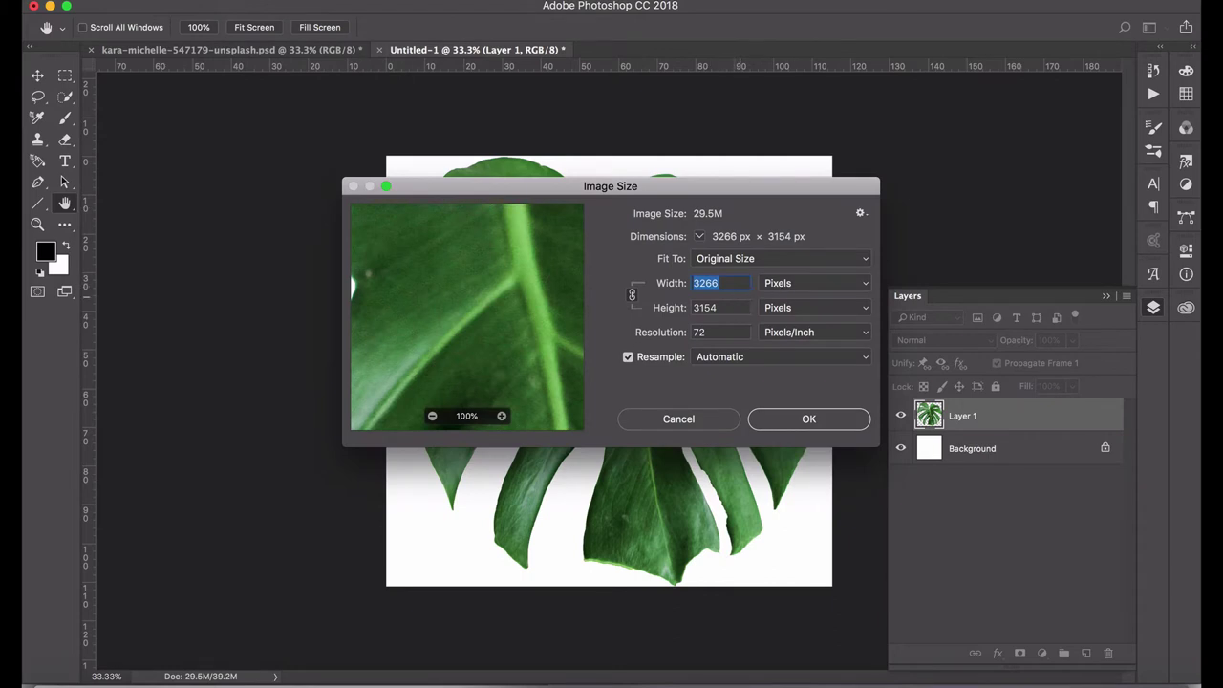
type("2000")
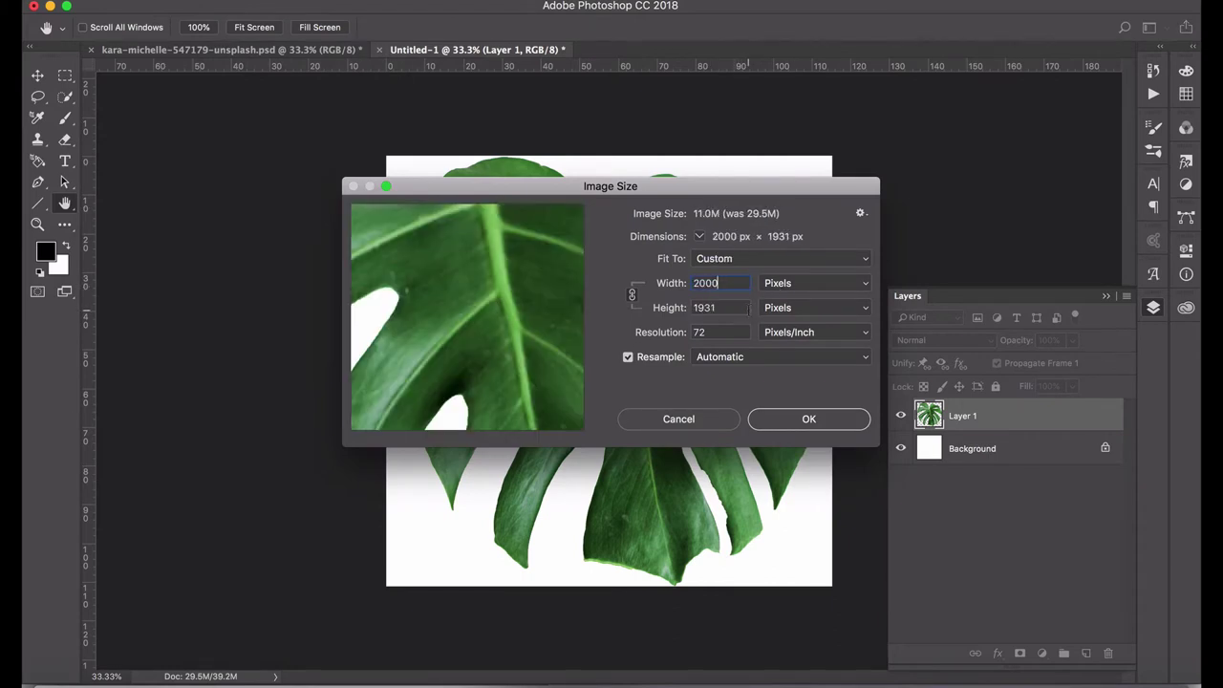
key("Return")
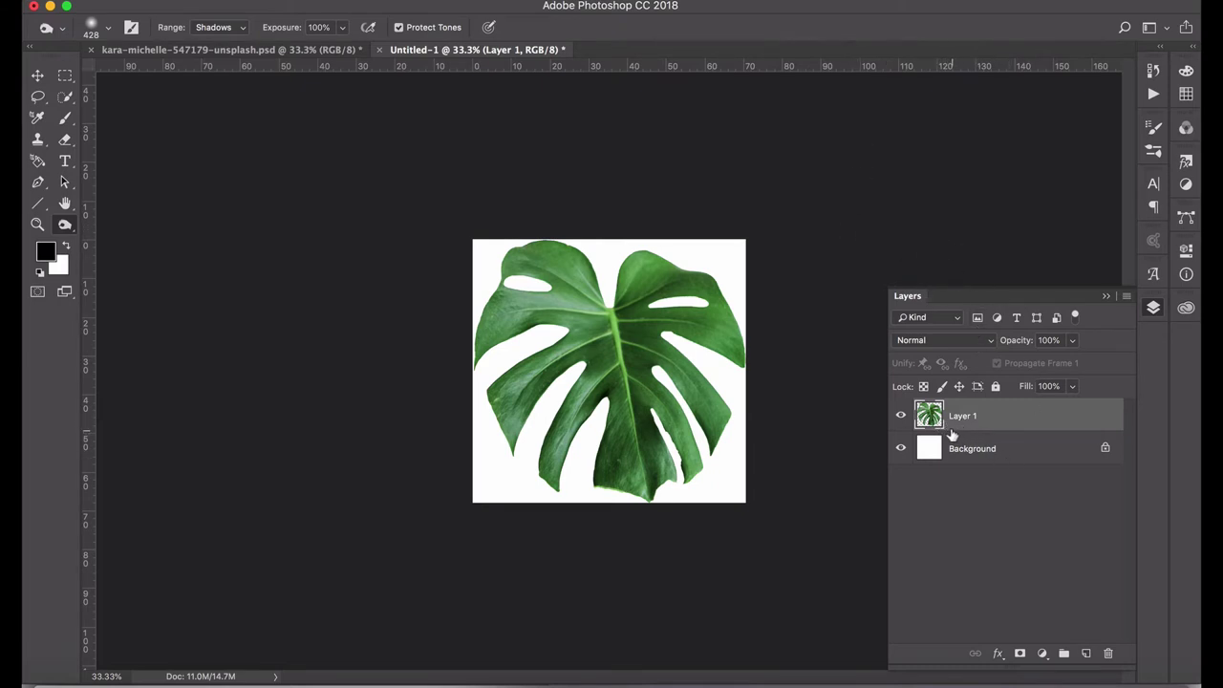
Step: Darken the shadows of the leaf with the Burn tool, using the Shadows range at 100% exposure
left_click(73, 230)
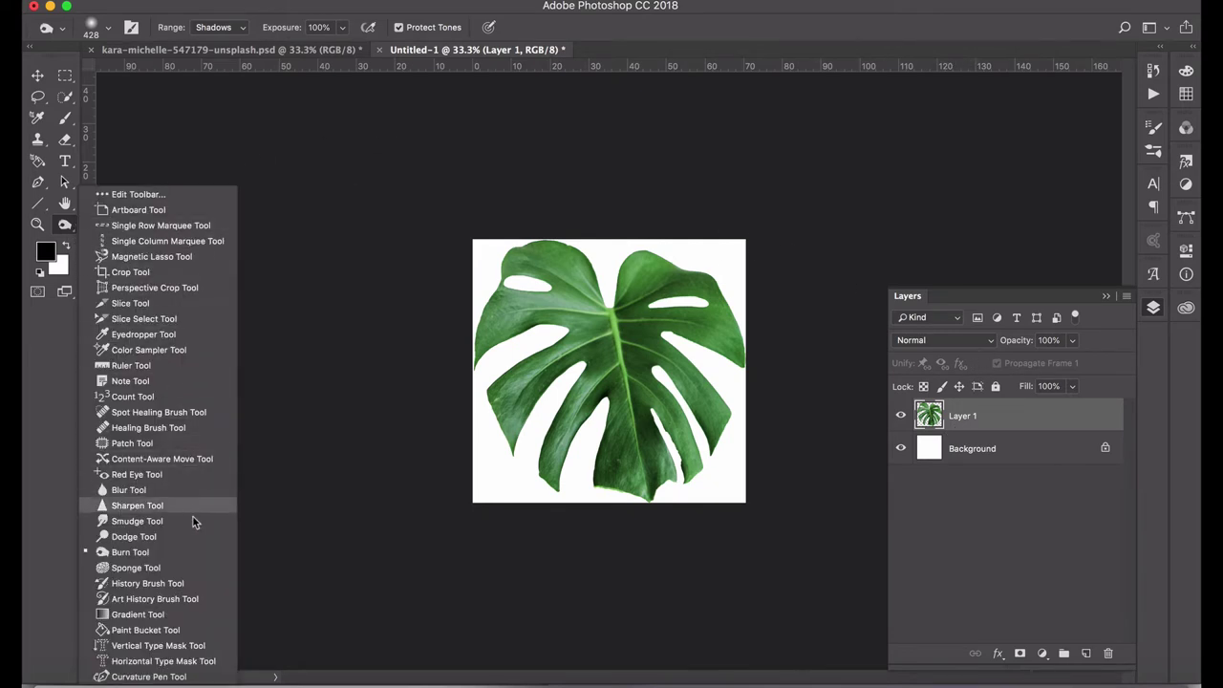
left_click(188, 551)
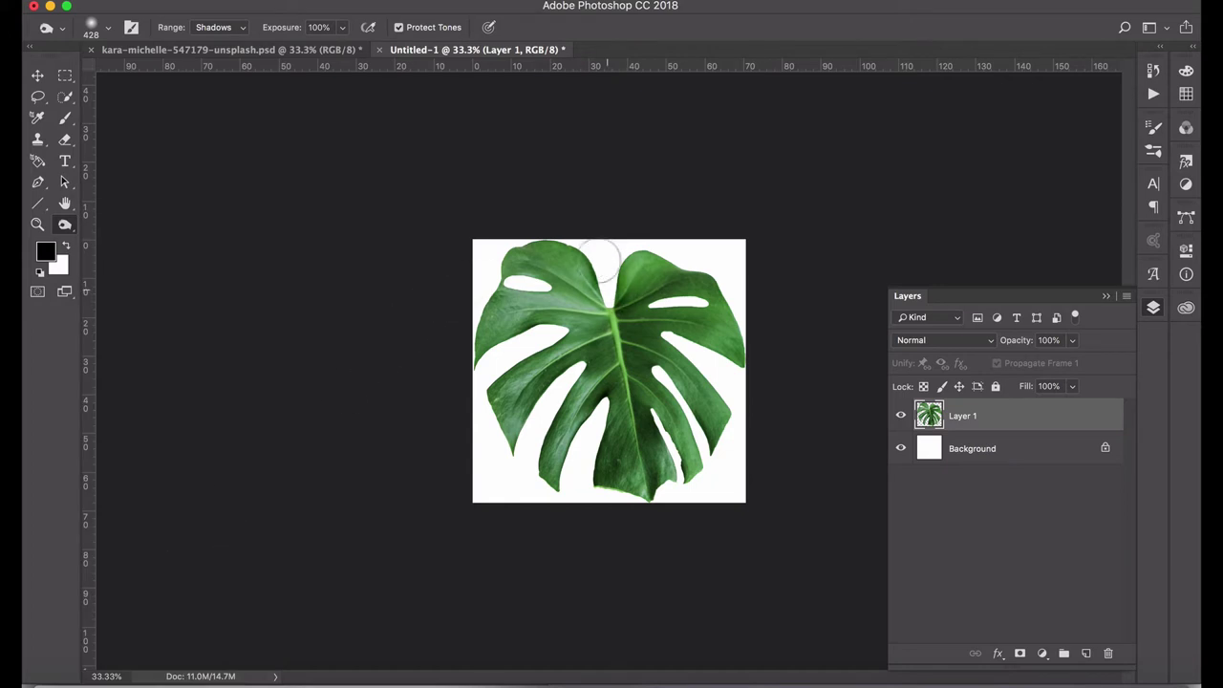
mouse_move(501, 252)
left_mouse_down()
mouse_move(495, 302)
mouse_move(495, 351)
mouse_move(525, 330)
mouse_move(554, 334)
mouse_move(502, 370)
mouse_move(547, 341)
mouse_move(521, 434)
mouse_move(579, 461)
mouse_move(597, 418)
mouse_move(674, 482)
mouse_move(710, 461)
mouse_move(731, 411)
mouse_move(688, 356)
mouse_move(736, 377)
mouse_move(722, 291)
mouse_move(623, 262)
mouse_move(636, 250)
mouse_move(602, 241)
left_mouse_up()
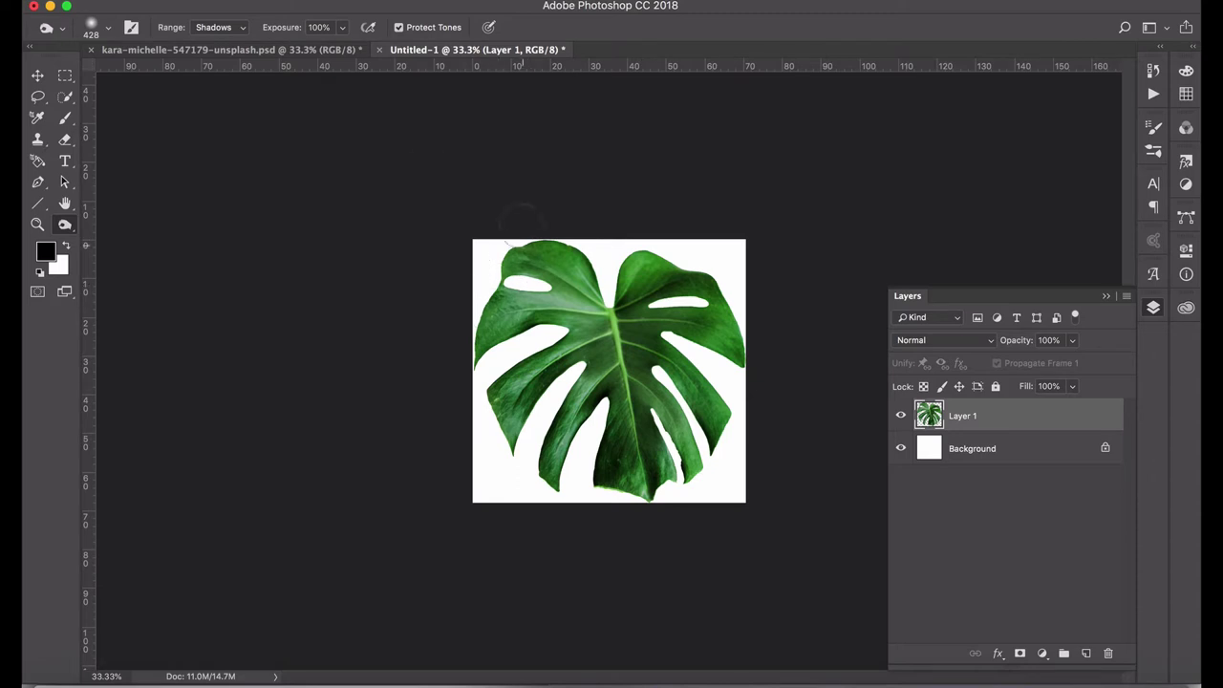
Step: Brighten the midrib and veins of the leaf with the Dodge tool, using the Highlights range at 45% exposure
left_click(65, 225)
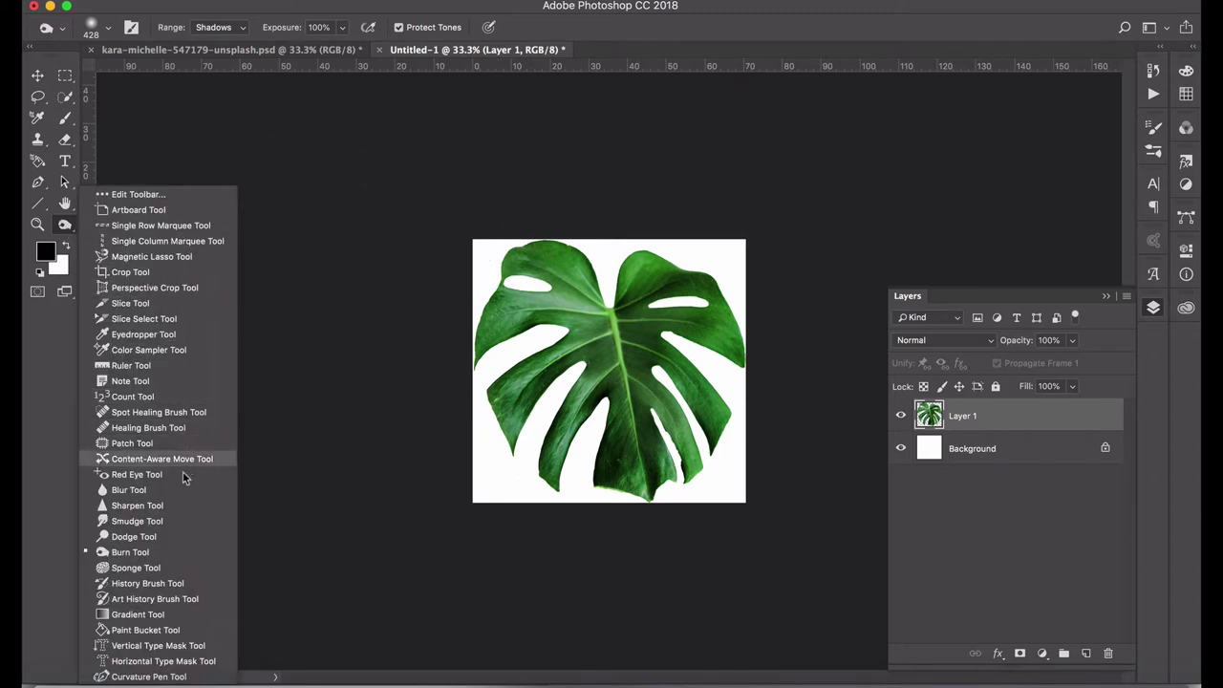
left_click(191, 538)
mouse_move(624, 301)
left_mouse_down()
mouse_move(616, 354)
mouse_move(634, 430)
mouse_move(616, 342)
mouse_move(550, 306)
mouse_move(583, 277)
mouse_move(633, 344)
mouse_move(629, 421)
left_mouse_up()
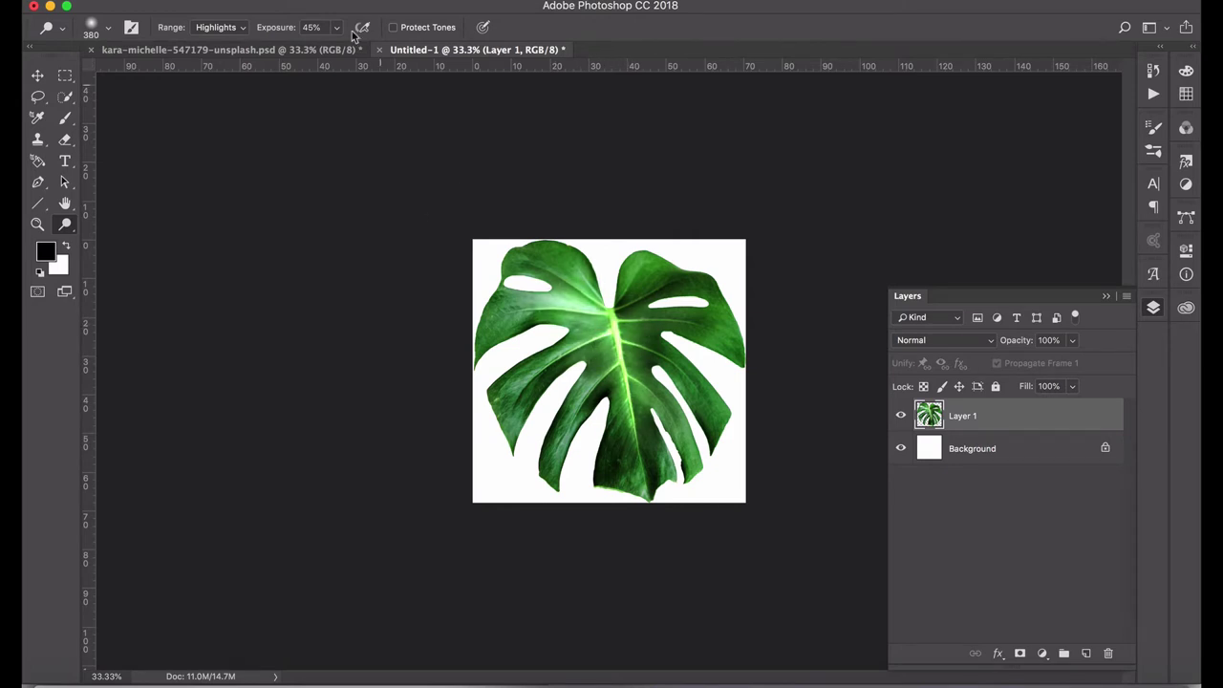
Step: Apply a Brightness/Contrast adjustment to the leaf layer with Contrast set to 73
left_click(251, 0)
mouse_move(272, 29)
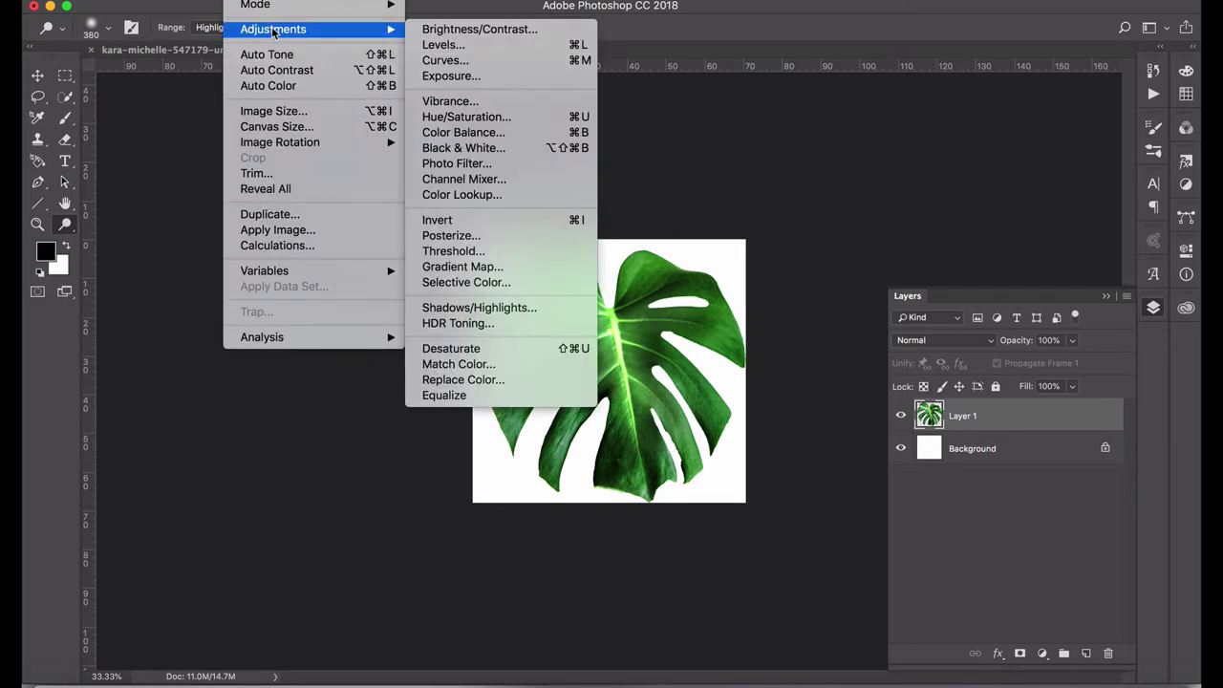
left_click(478, 30)
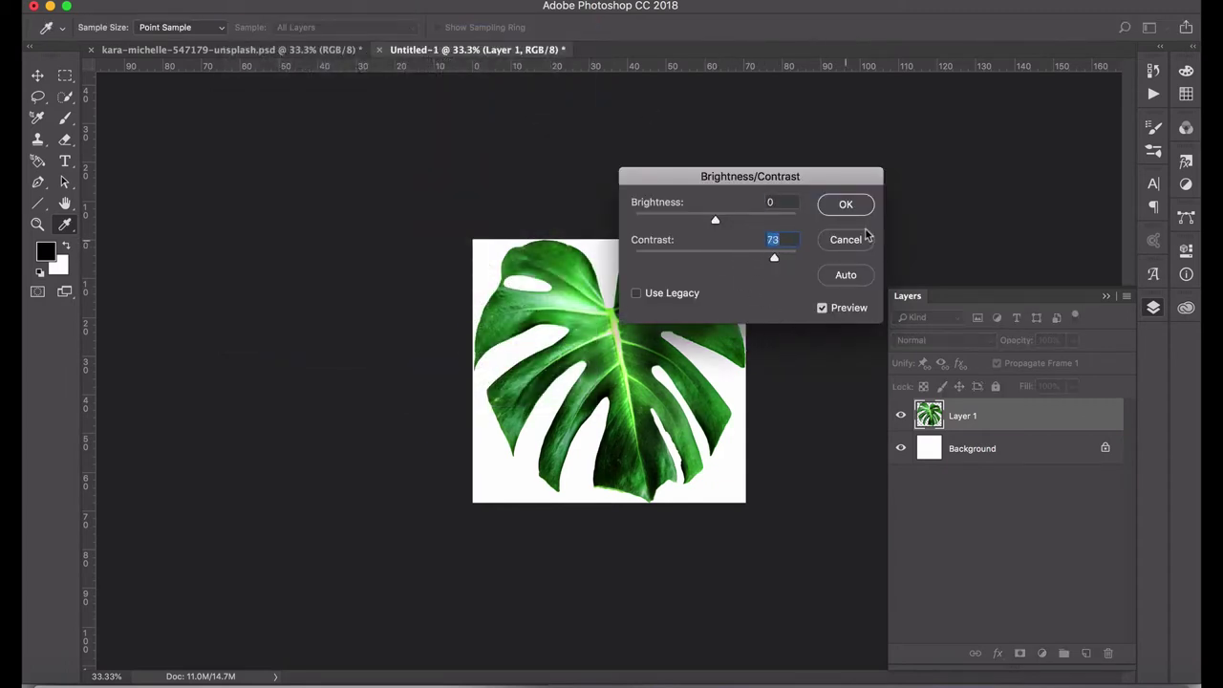
left_click(846, 205)
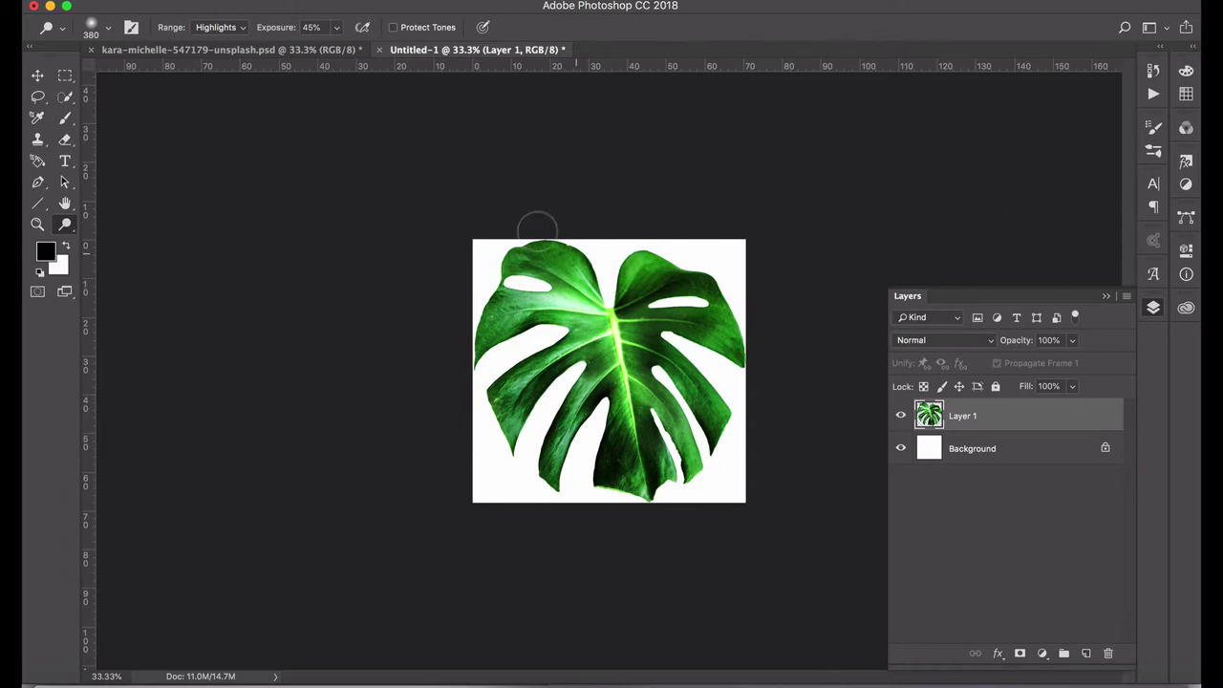
Step: Deepen the leaf's dark areas with the Burn tool, using the Shadows range at 100% exposure
left_click(65, 224)
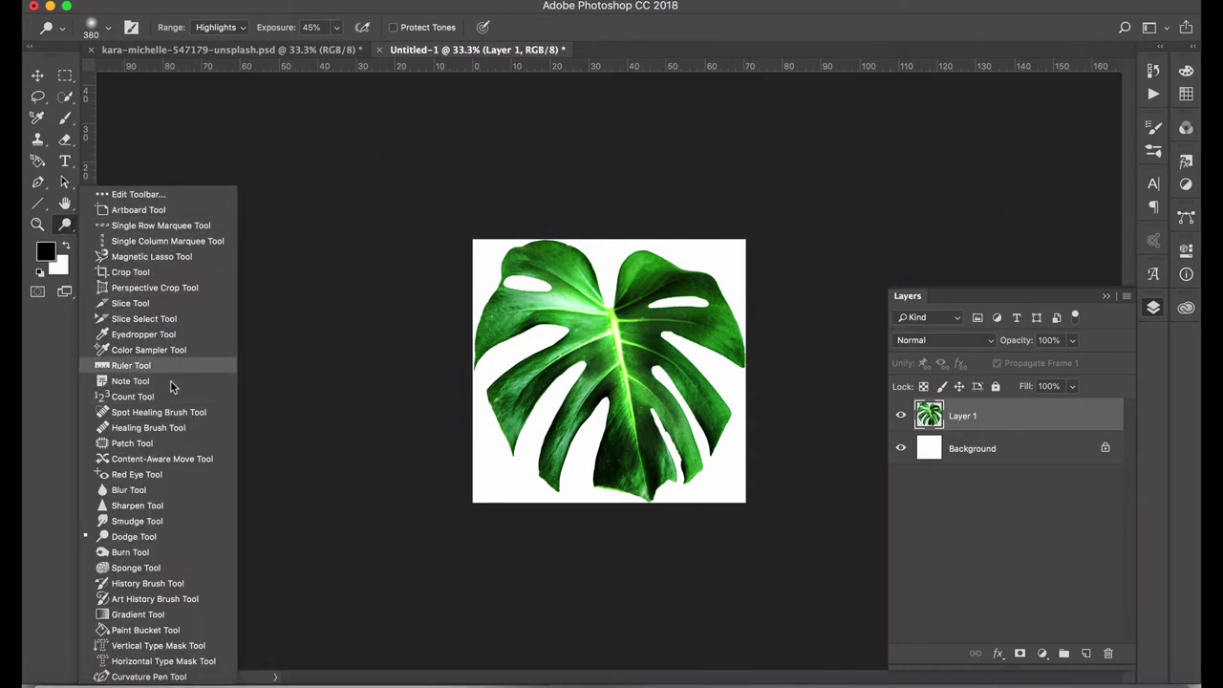
left_click(129, 552)
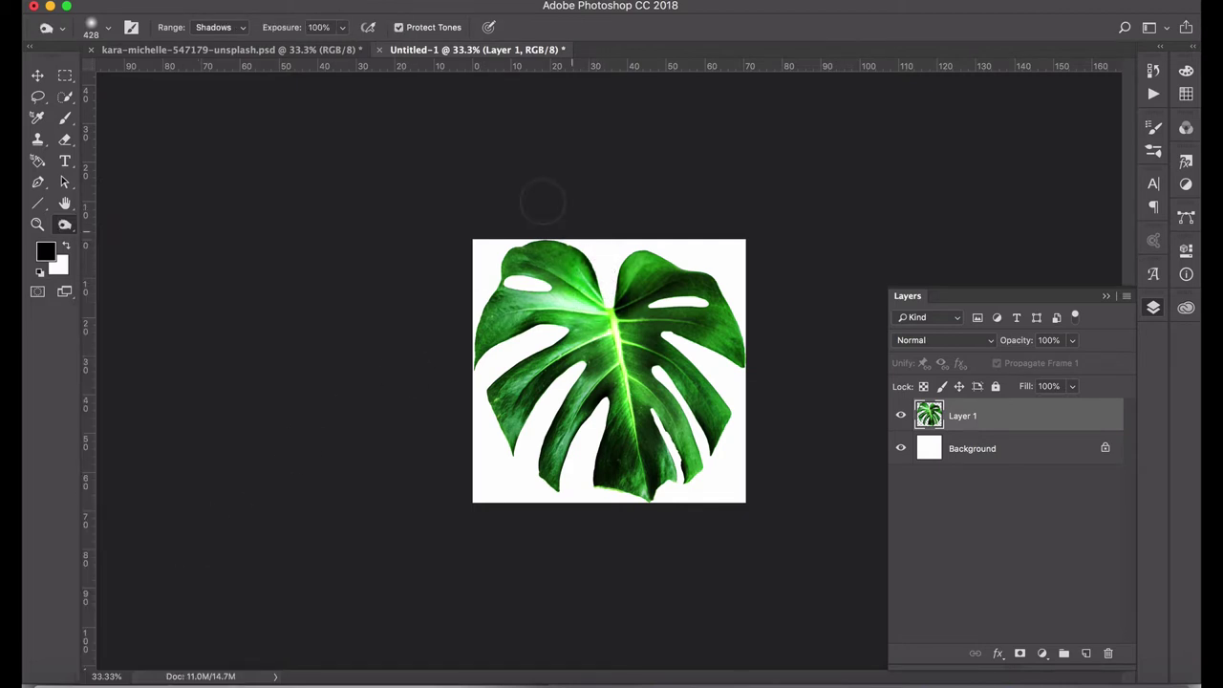
left_click(226, 31)
left_click(225, 28)
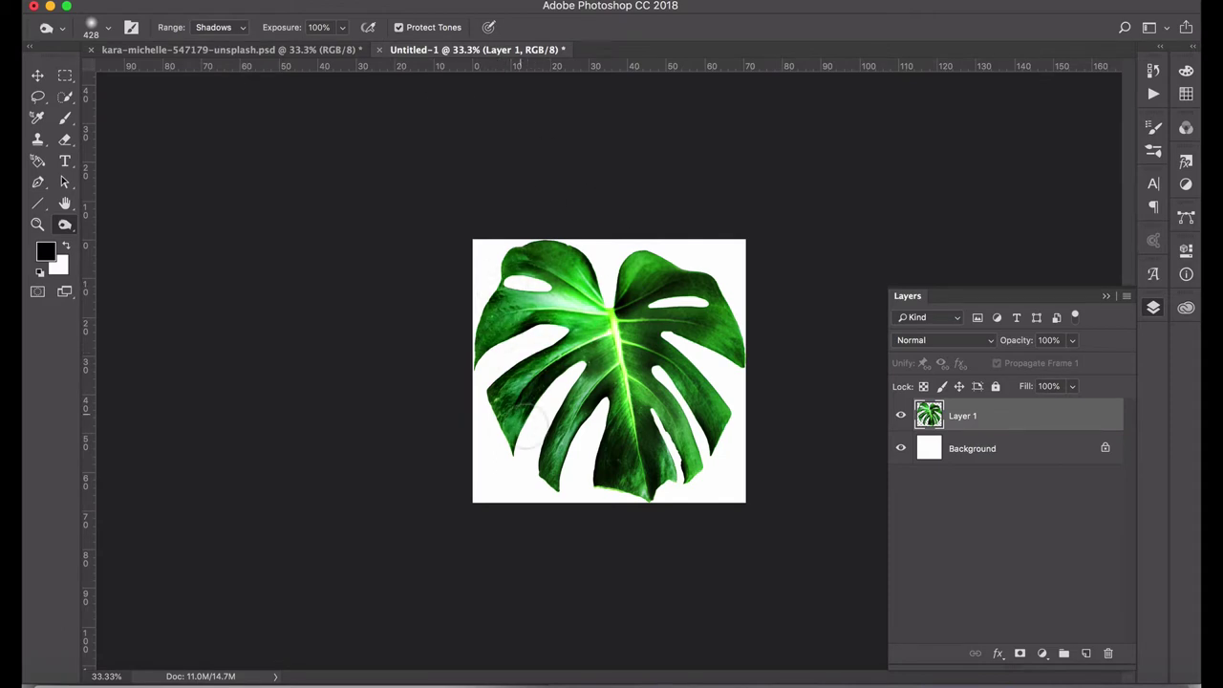
key("super+equal")
key("super+equal")
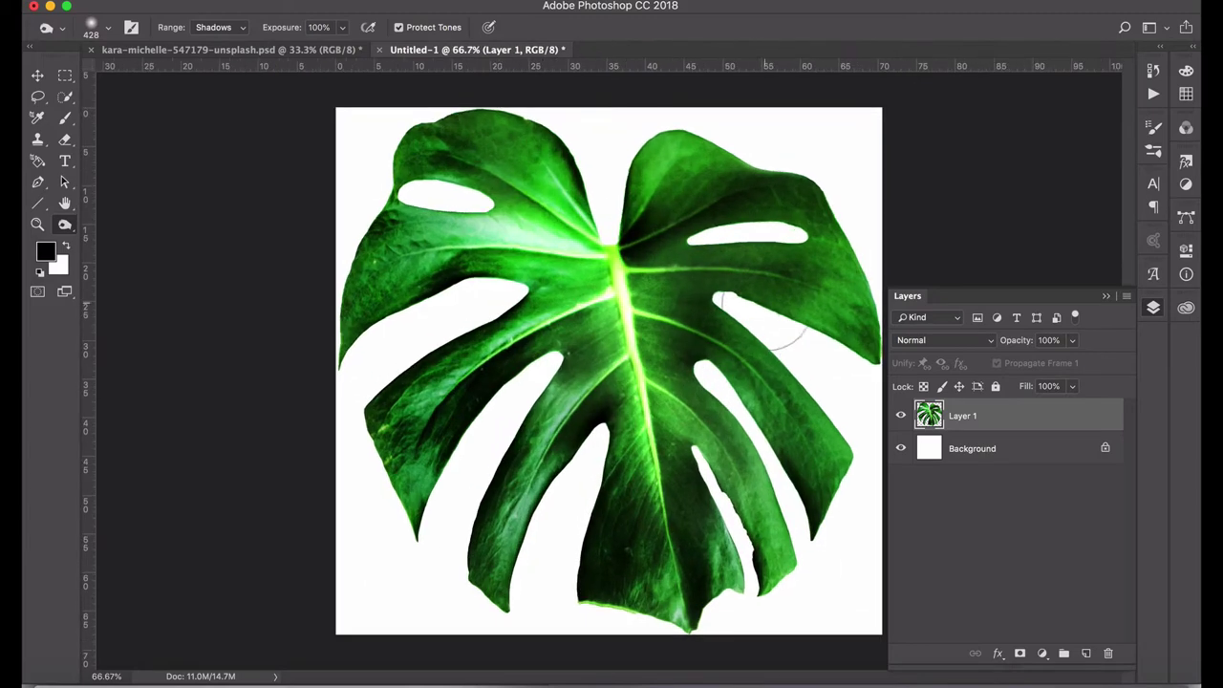
mouse_move(760, 311)
left_mouse_down()
mouse_move(833, 344)
mouse_move(836, 256)
mouse_move(812, 193)
mouse_move(711, 145)
mouse_move(618, 187)
left_mouse_up()
mouse_move(602, 430)
left_mouse_down()
mouse_move(614, 576)
mouse_move(734, 583)
mouse_move(722, 492)
mouse_move(748, 585)
mouse_move(629, 445)
mouse_move(576, 454)
mouse_move(574, 382)
mouse_move(560, 392)
mouse_move(566, 382)
mouse_move(483, 340)
mouse_move(466, 287)
mouse_move(531, 279)
mouse_move(499, 279)
mouse_move(518, 273)
mouse_move(506, 196)
mouse_move(509, 211)
mouse_move(482, 206)
mouse_move(574, 244)
mouse_move(614, 239)
mouse_move(769, 272)
left_mouse_up()
Step: Delete the white Background layer so that only the leaf layer remains
left_click(1014, 456)
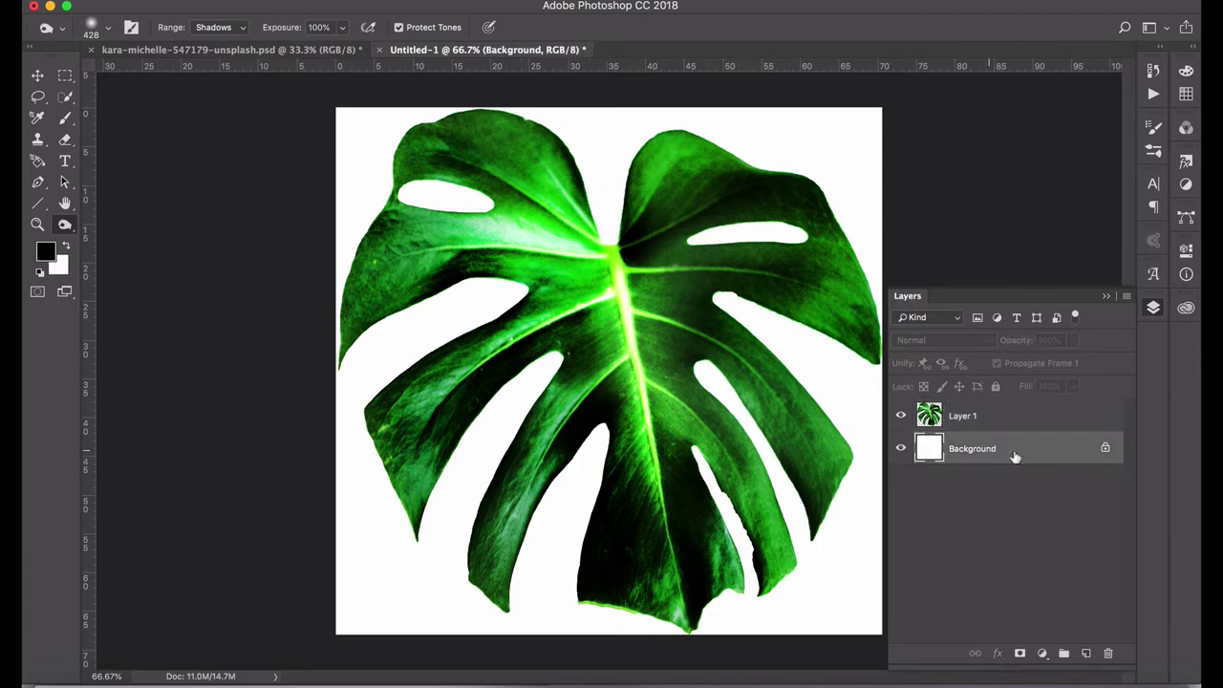
left_click(1109, 654)
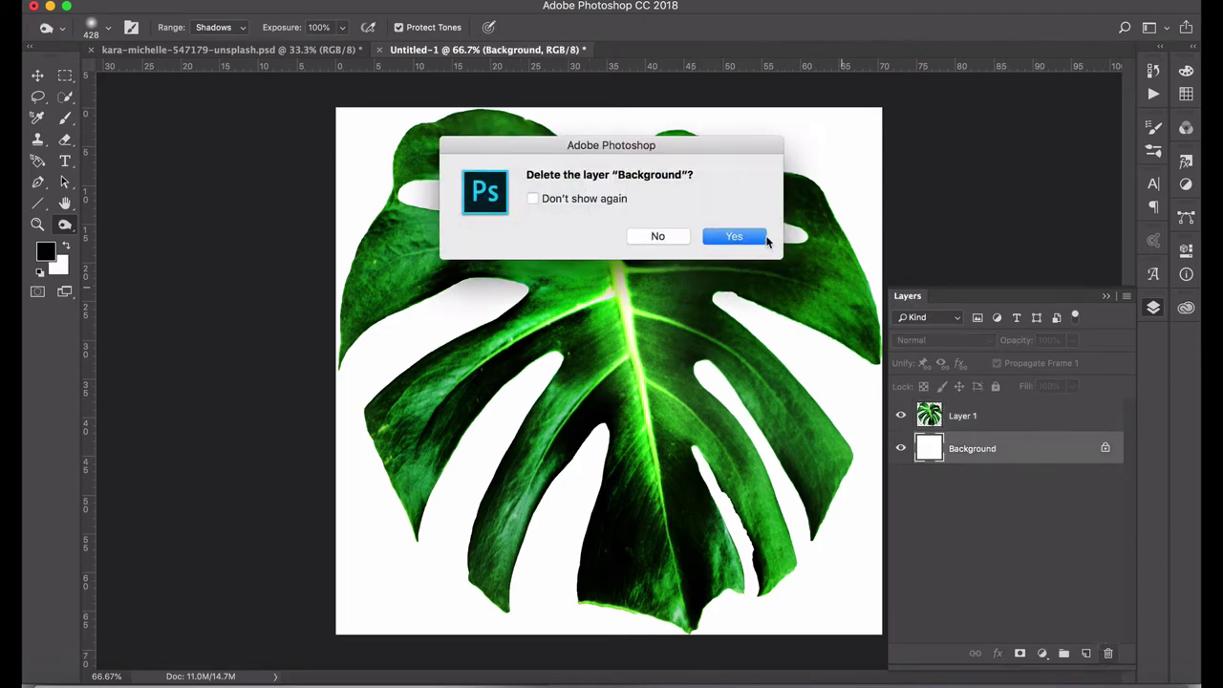
left_click(762, 239)
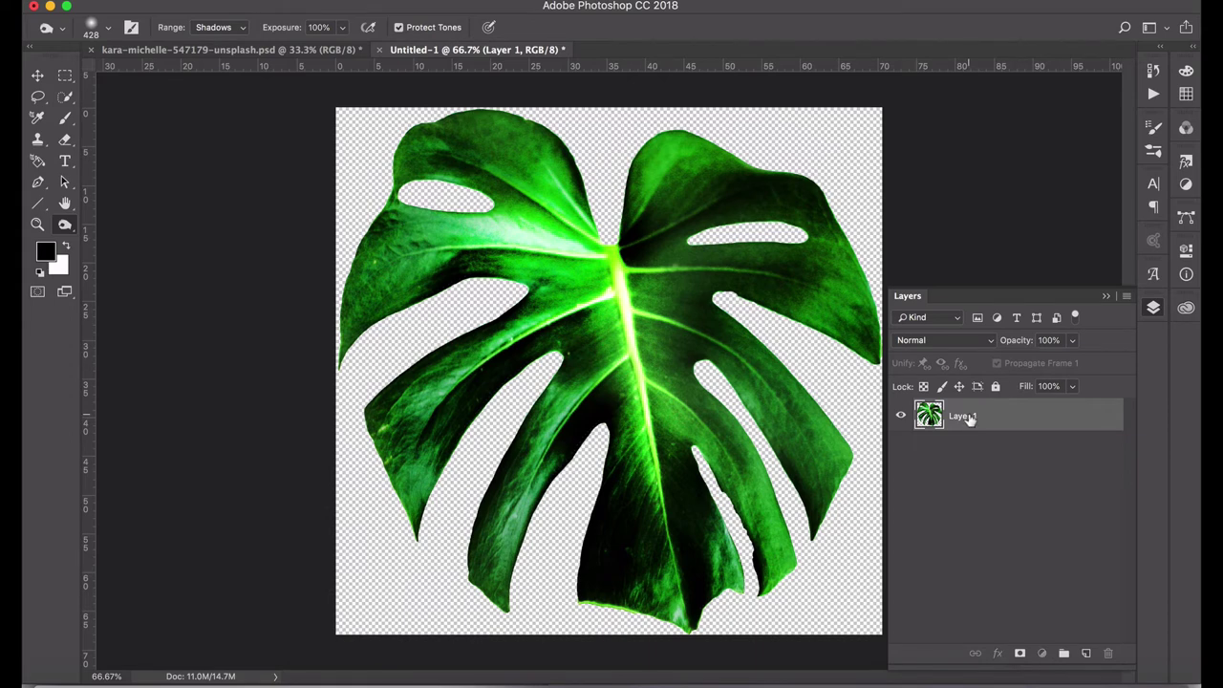
Step: Run the Engraved Effect Medium action on the leaf layer, continuing past the missing Background step
left_click(1150, 95)
left_click_drag(1126, 134, 1131, 79)
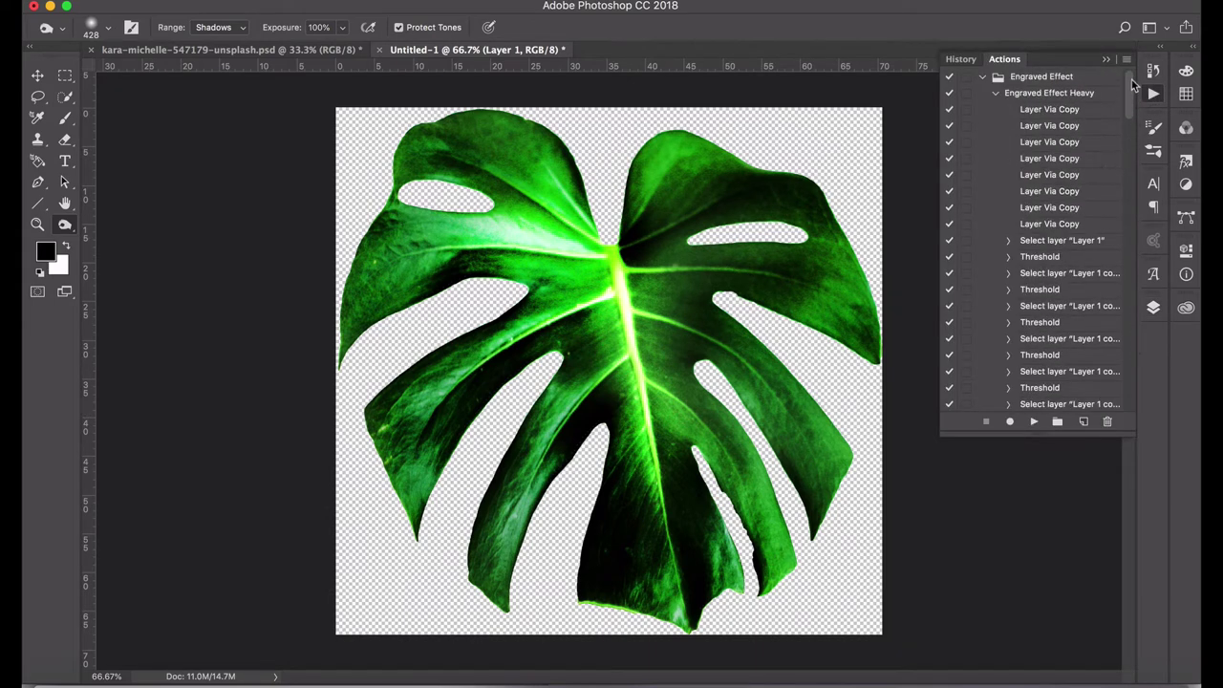
left_click(996, 94)
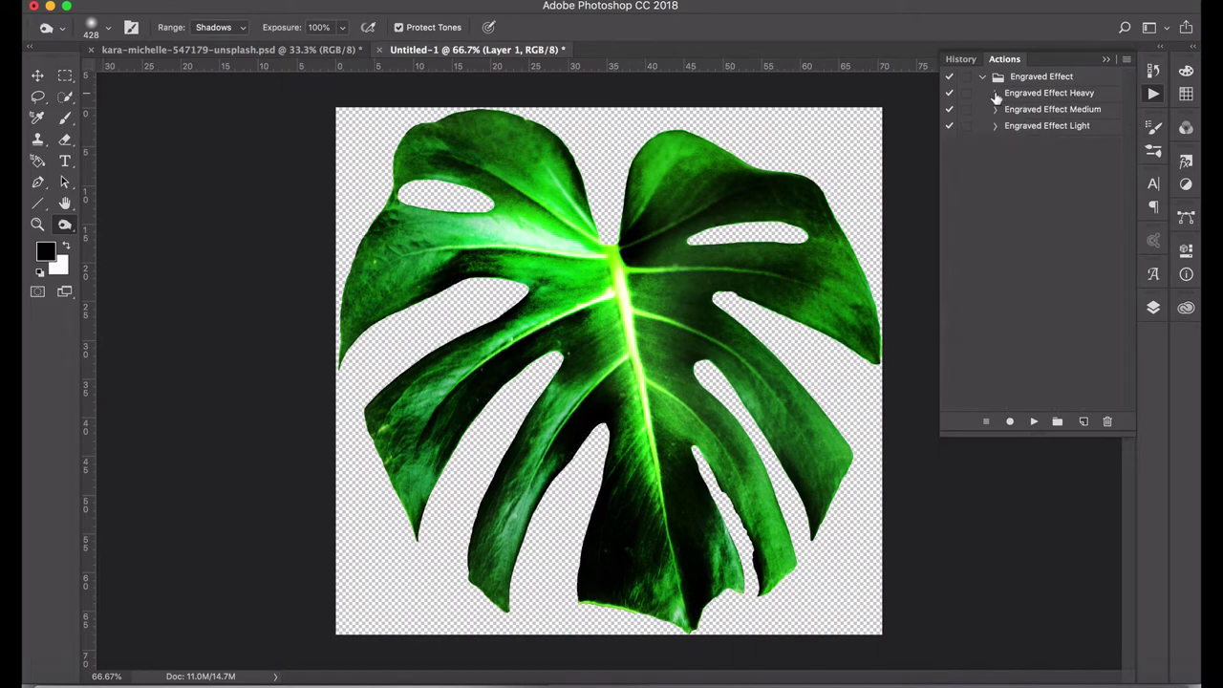
left_click(1090, 111)
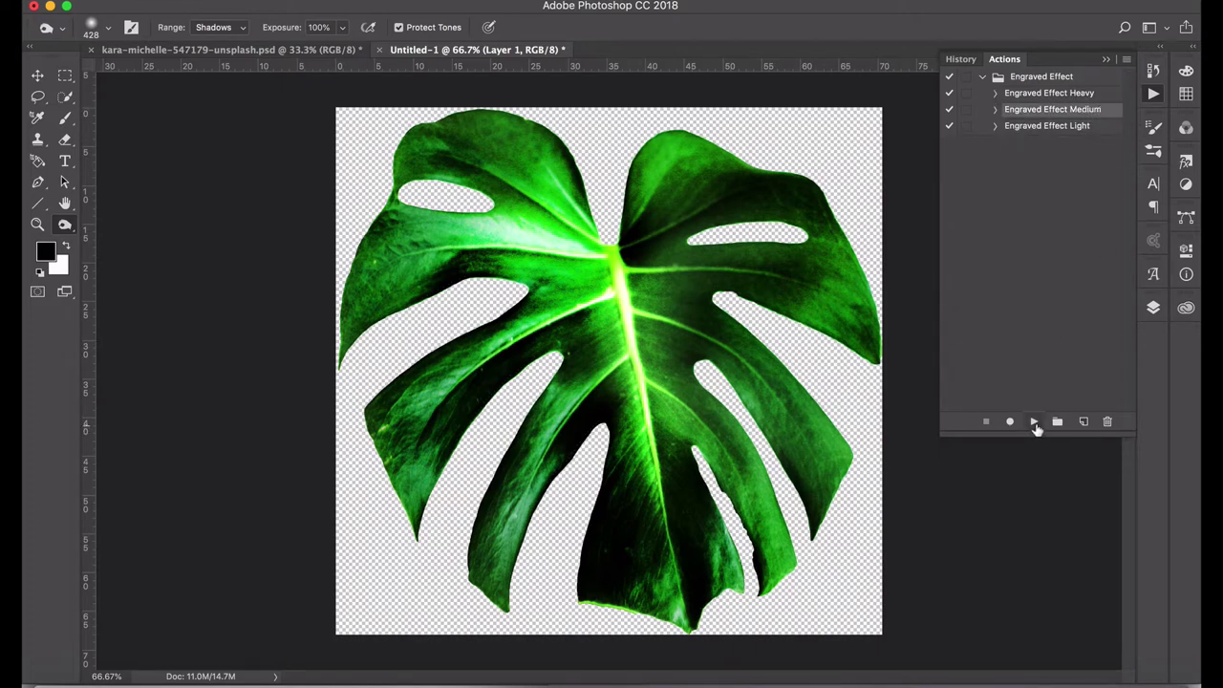
left_click(1030, 421)
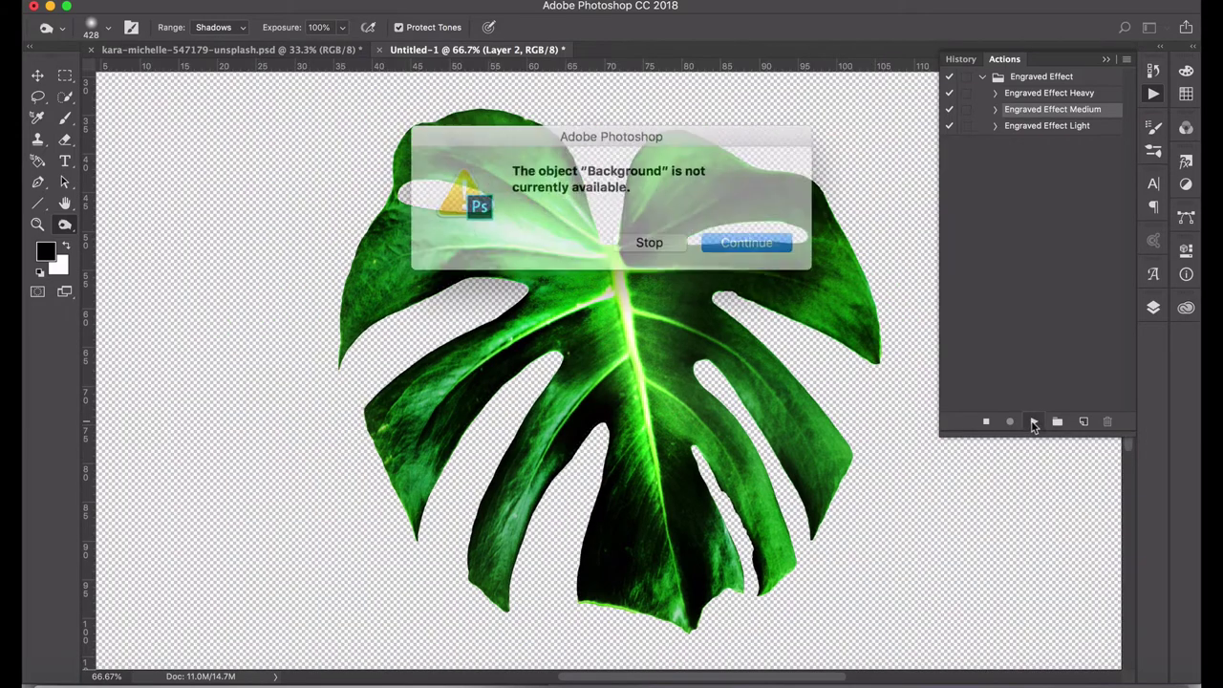
left_click(732, 236)
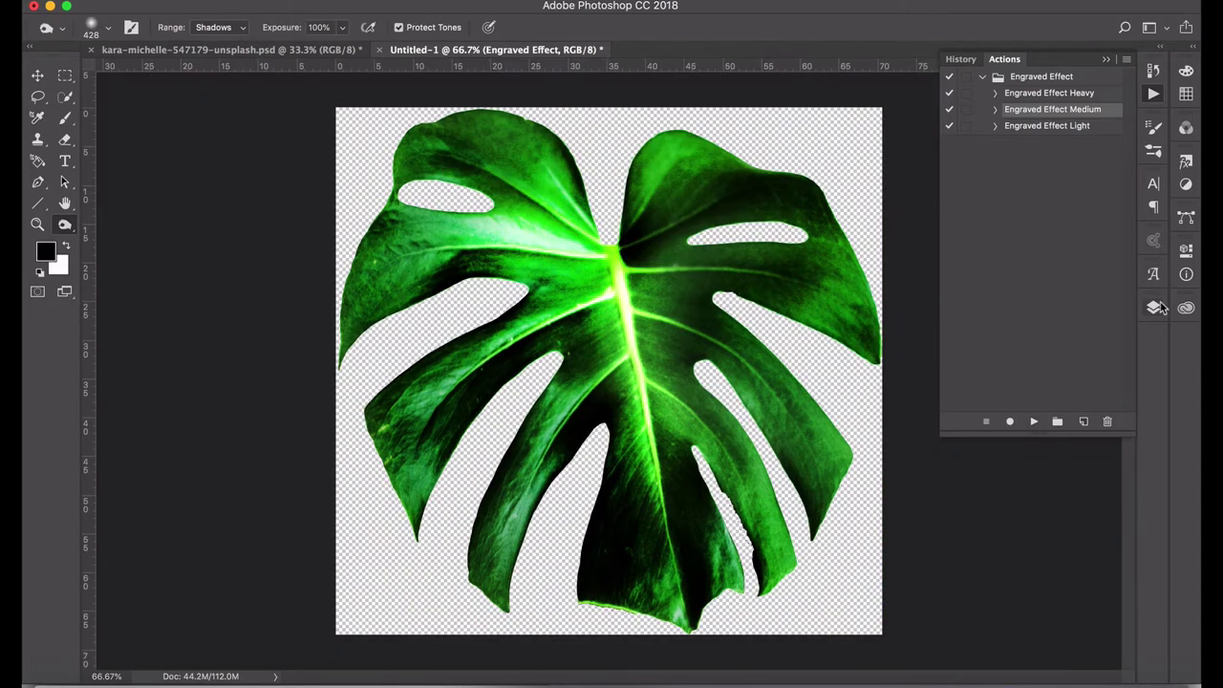
Step: Hide the green leaf layer above the Engraved Effect group and inspect the engraved pattern up close
left_click(1155, 309)
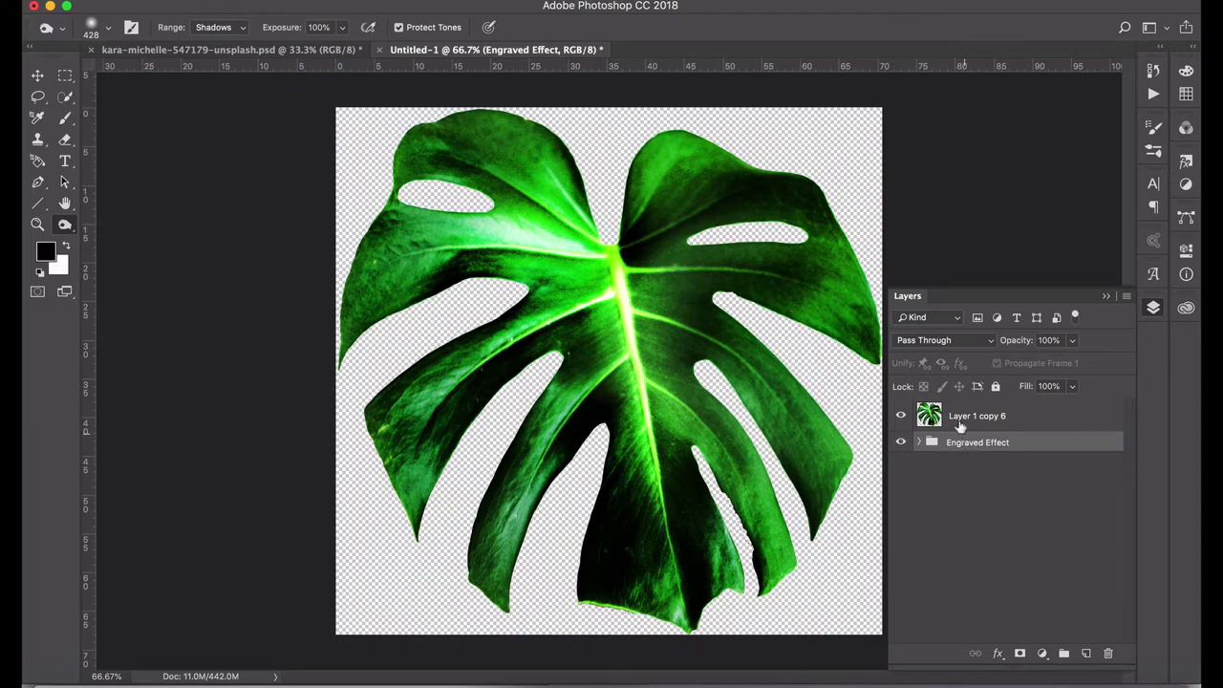
left_click(900, 416)
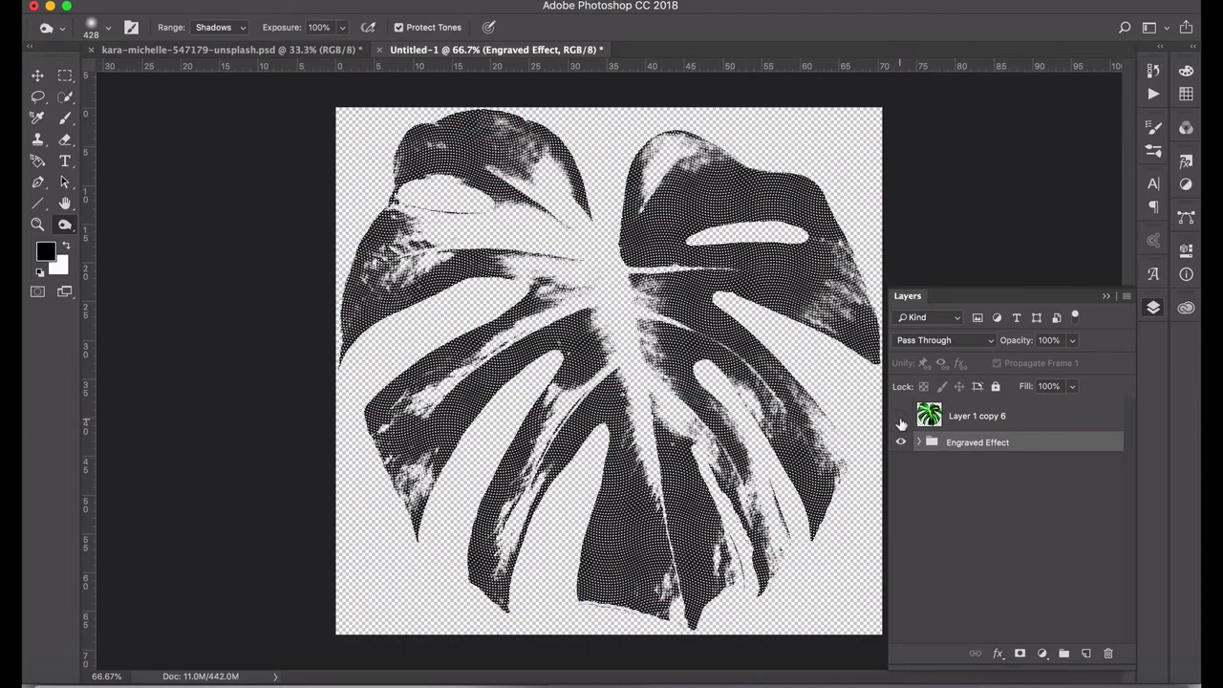
key("super+plus")
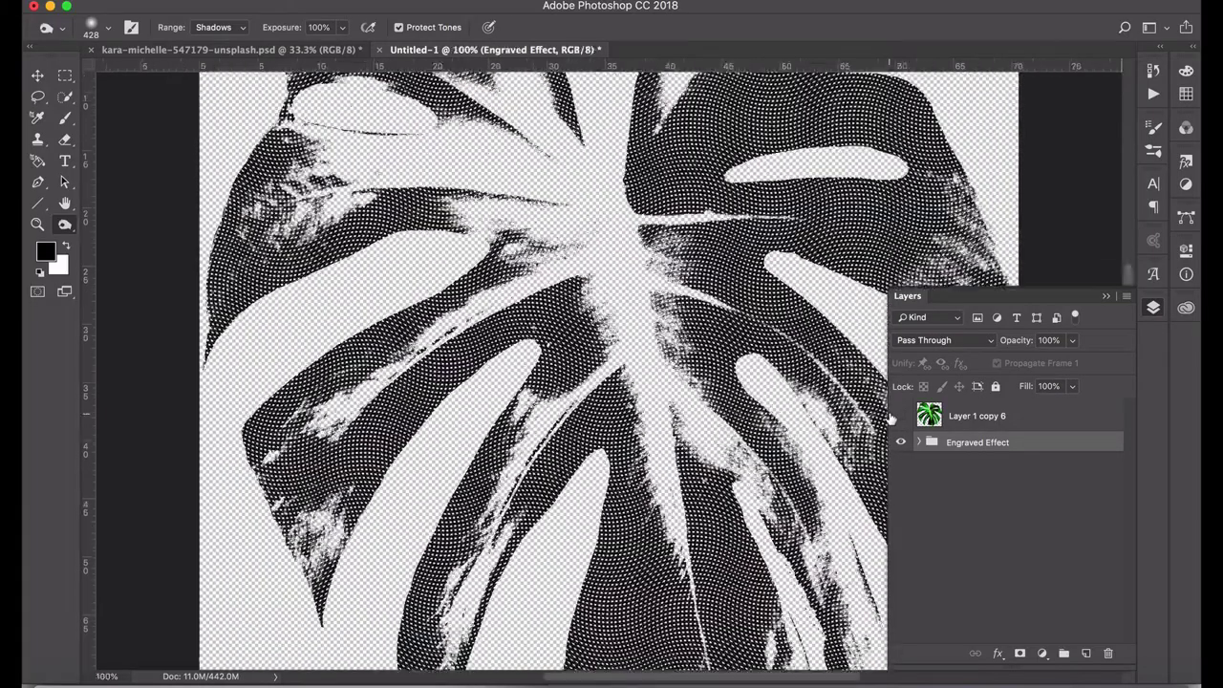
key("super+plus")
key("super+minus")
key("super+minus")
key("super+minus")
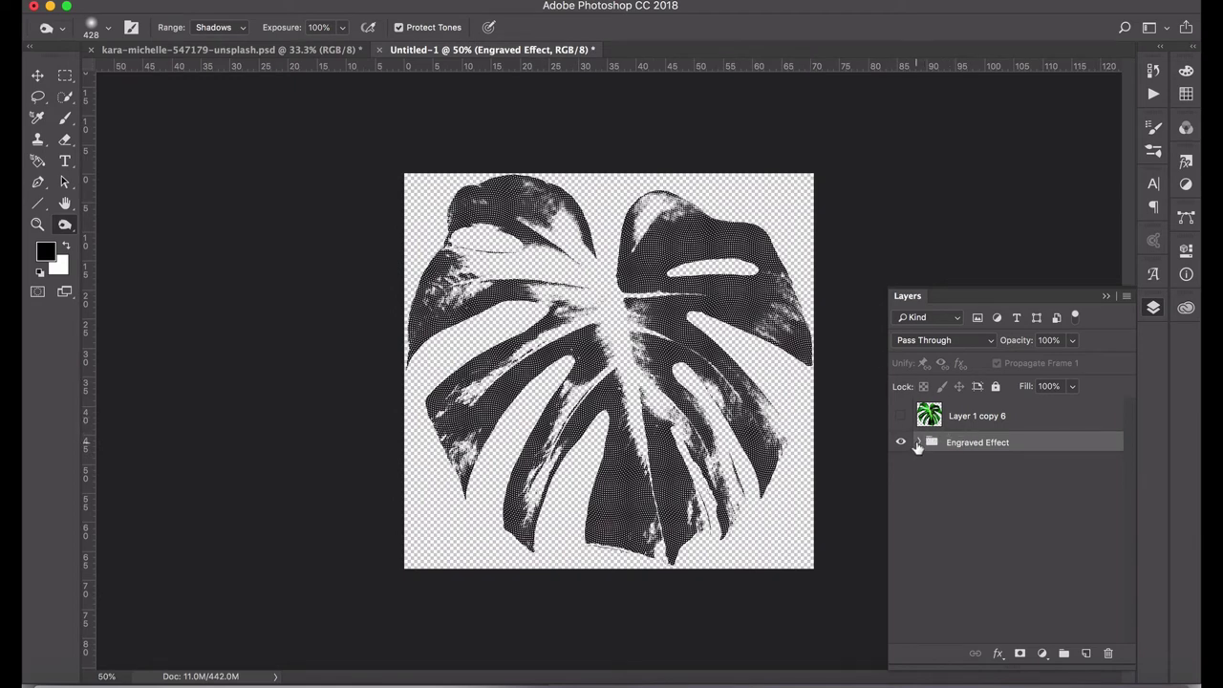
Step: Try scaling all the pattern layers in the Engraved Effect group, from Layer 7 to Layer 2, to about 135%
left_click(918, 444)
scroll(1127, 468, "down", 2)
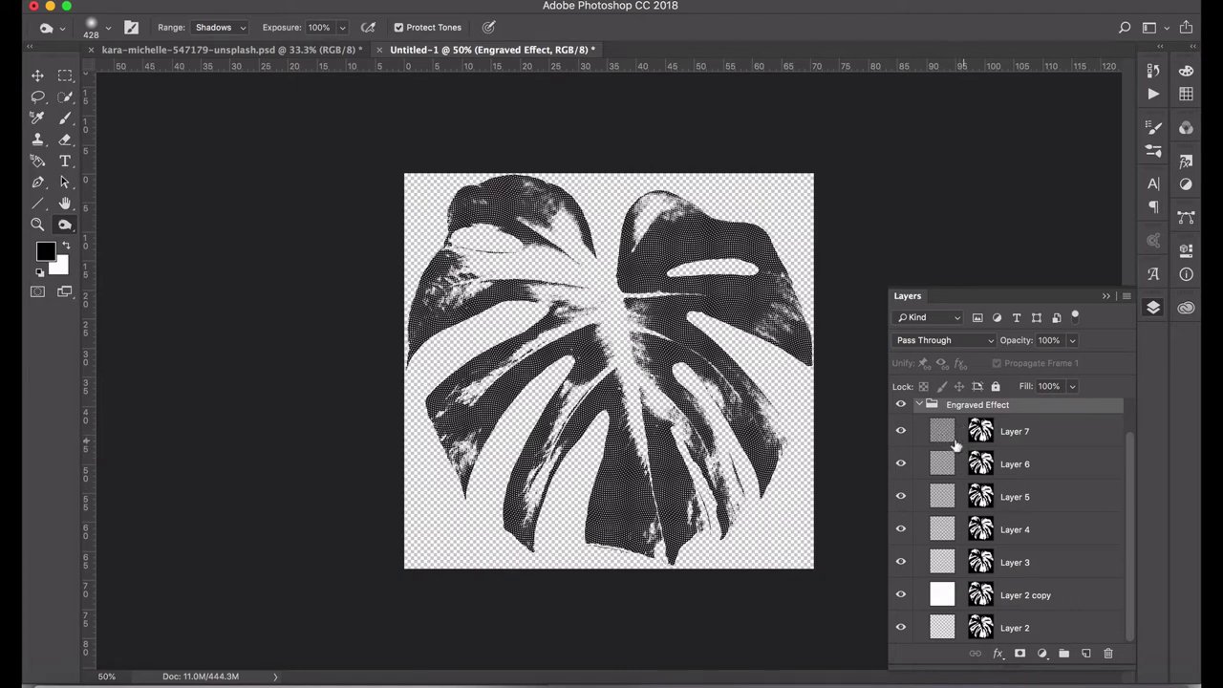
left_click(943, 437)
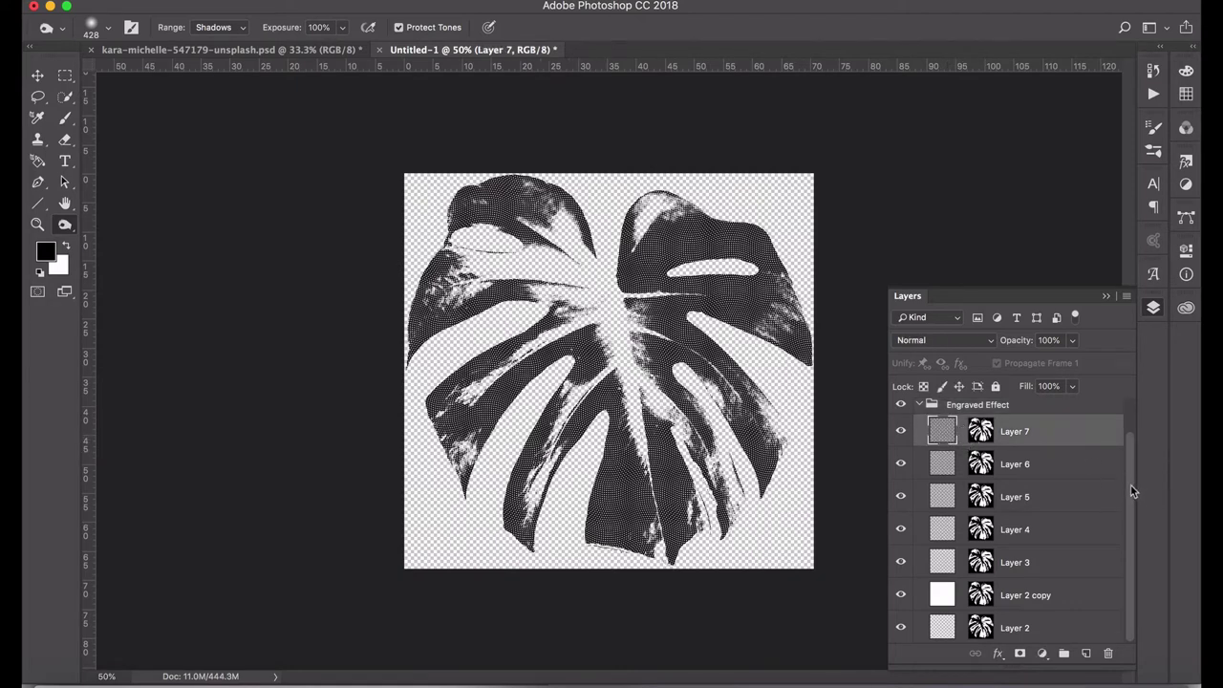
left_click(943, 627, "shift")
left_click(208, 0)
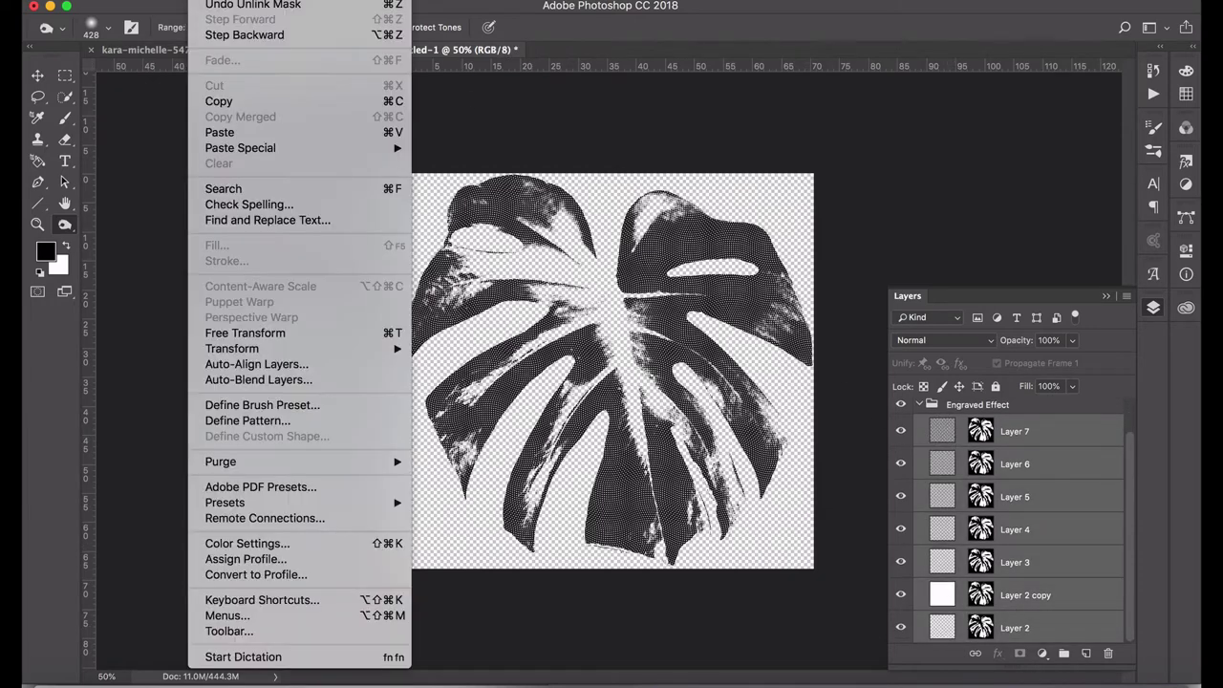
mouse_move(297, 349)
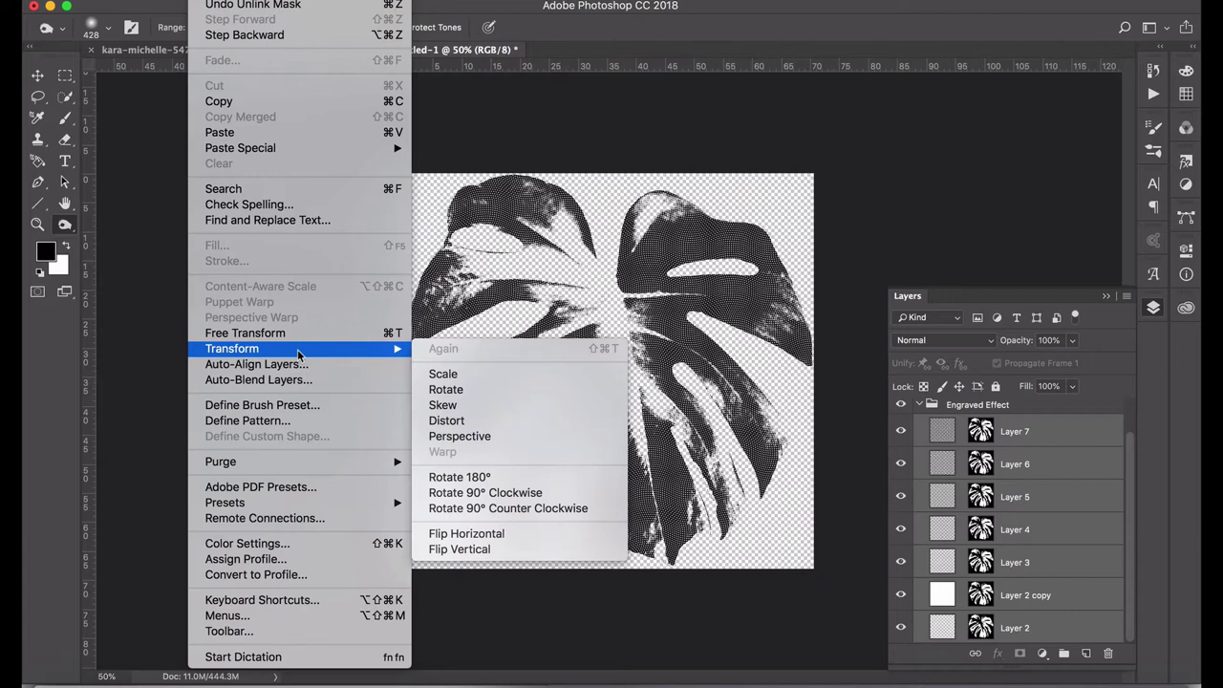
left_click(444, 373)
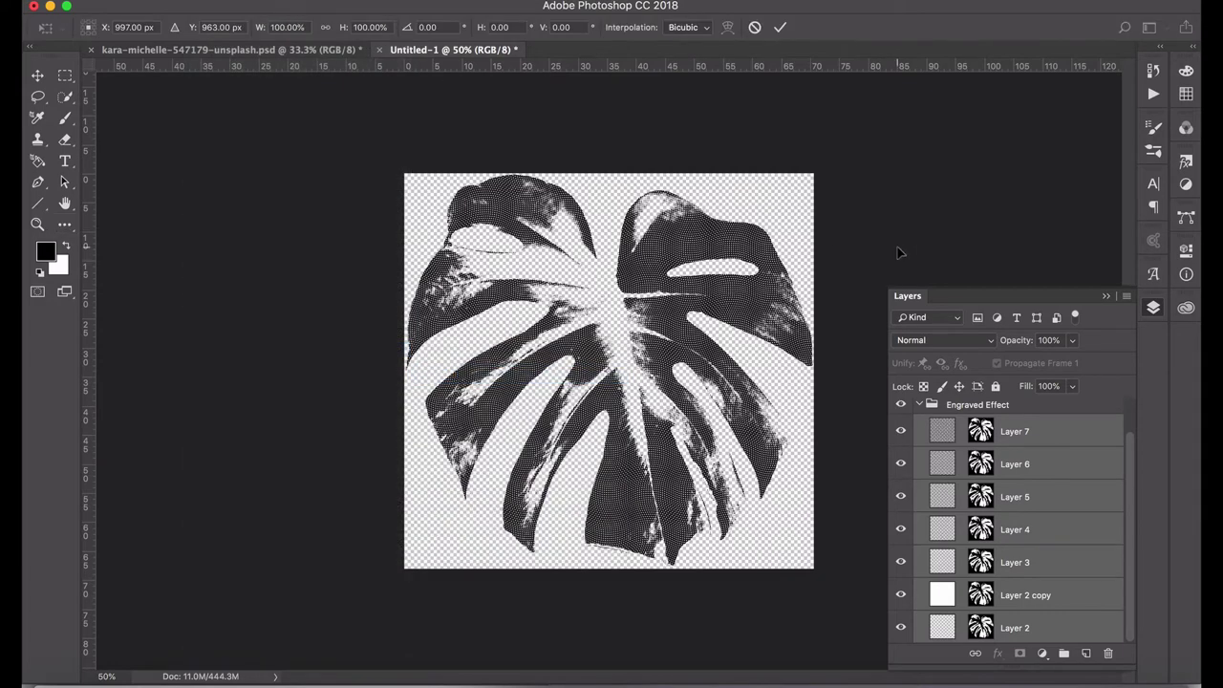
key("super+minus")
key("super+minus")
key("super+minus")
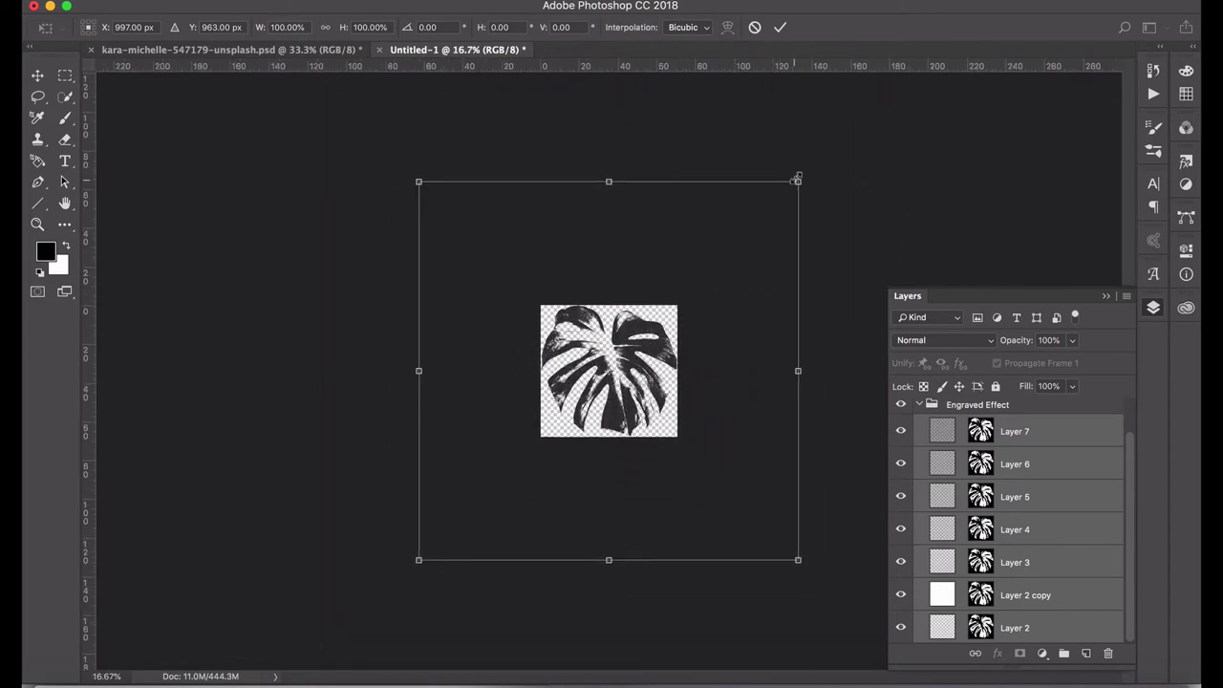
left_click_drag(803, 179, 926, 176)
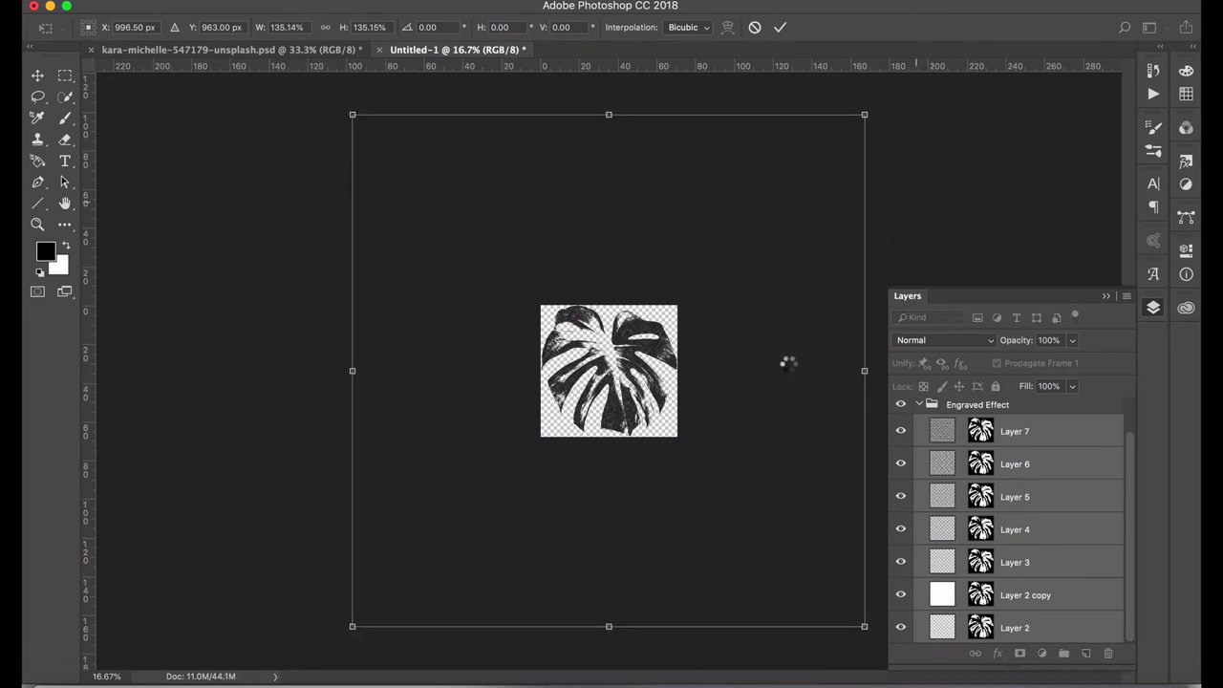
key("o")
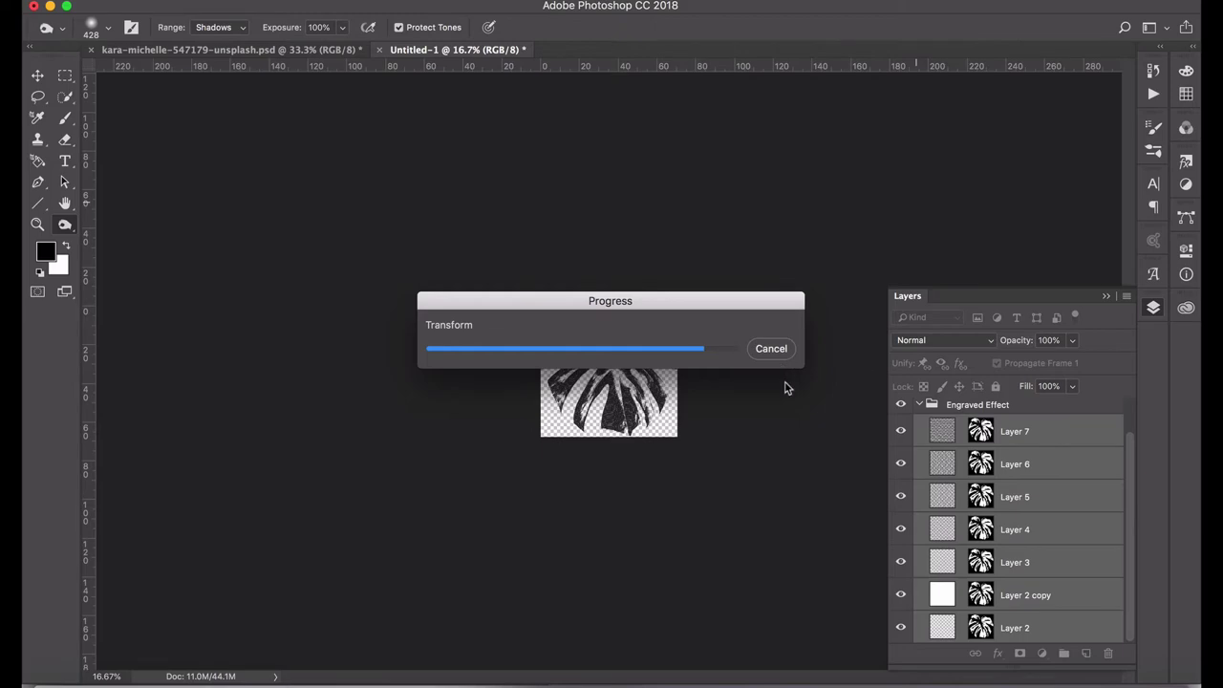
key("super+plus")
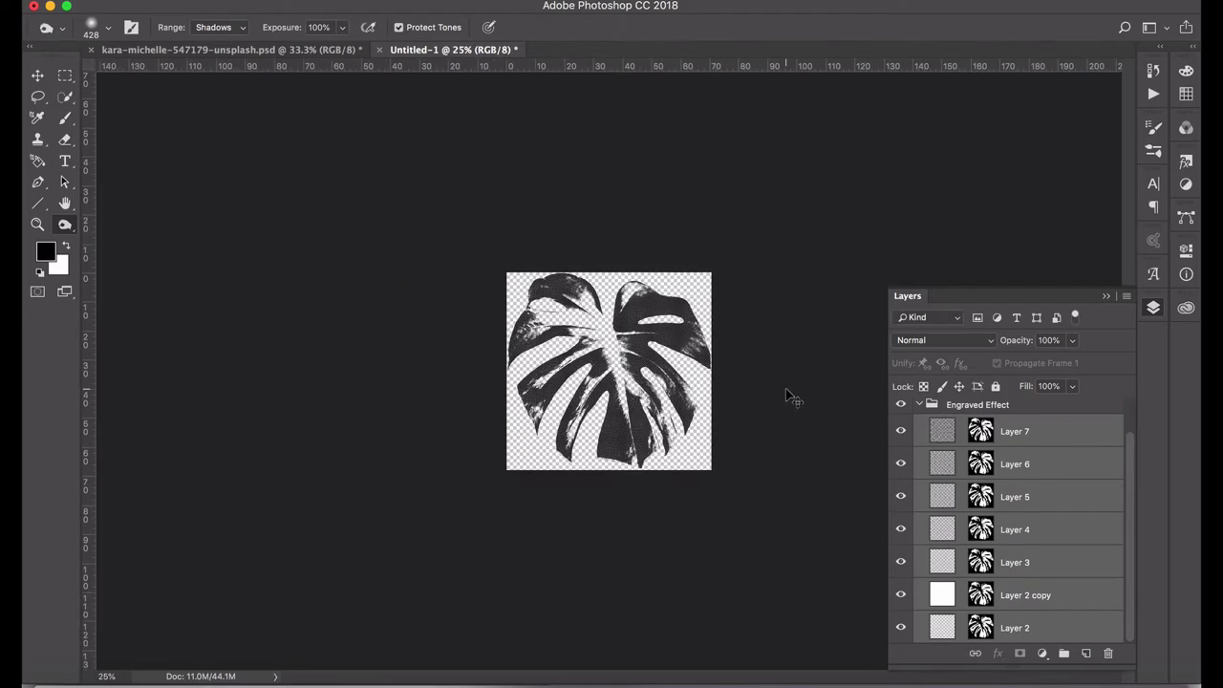
key("super+plus")
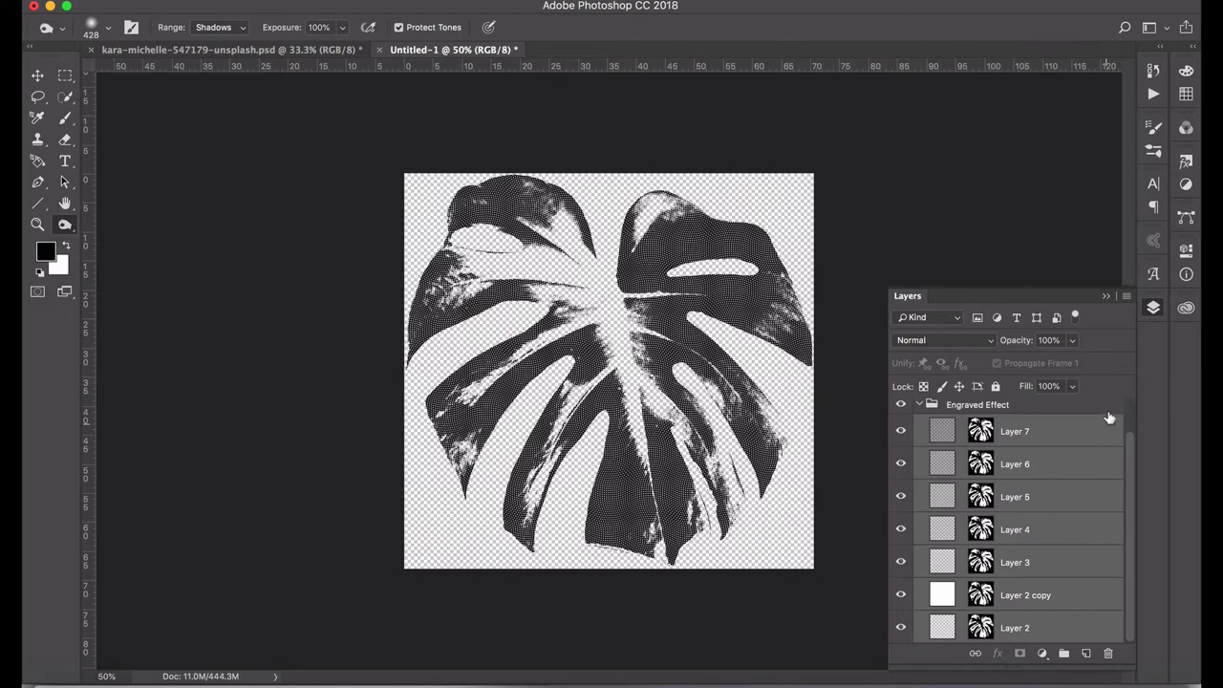
scroll(1129, 431, "up", 1)
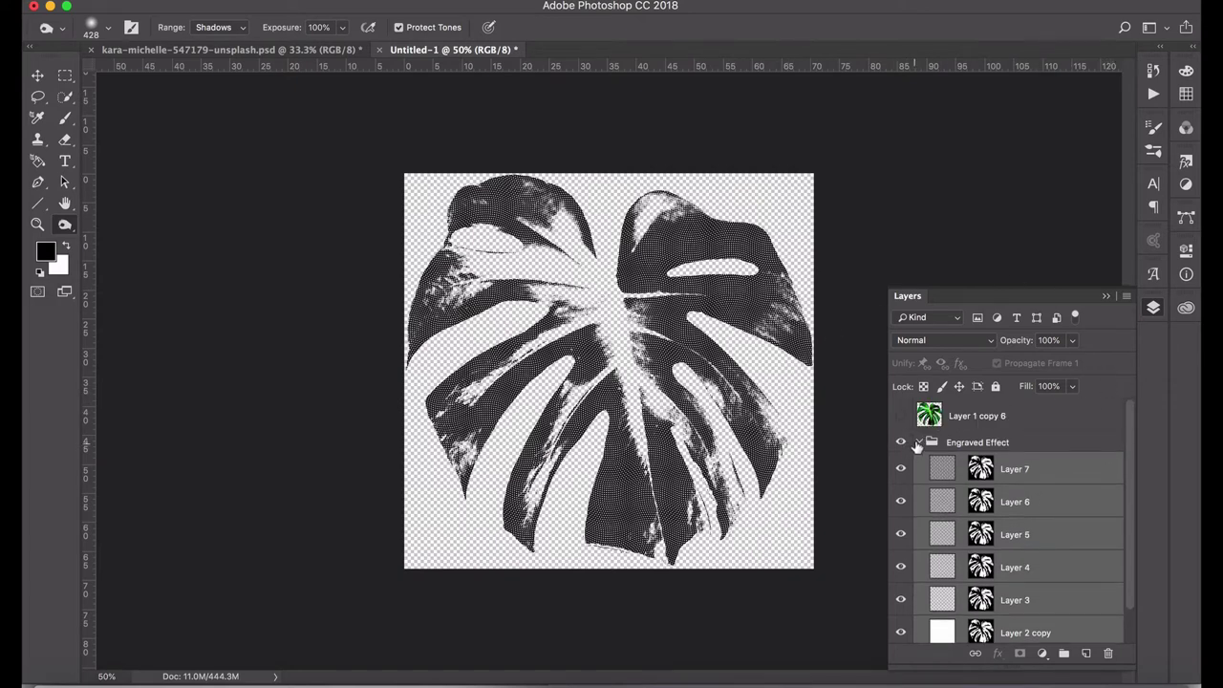
left_click(920, 445)
left_click(919, 443)
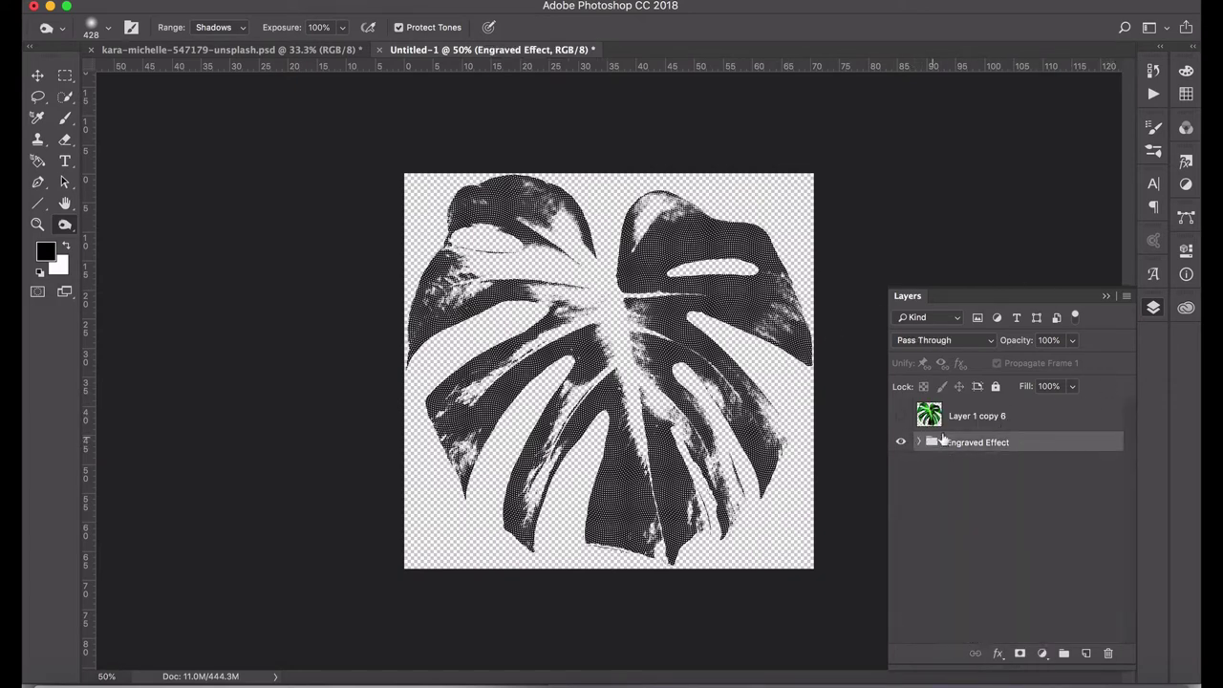
Step: Load the green leaf's outline as a selection and add a new layer below the Engraved Effect group, leaving the green leaf hidden
left_click(901, 418)
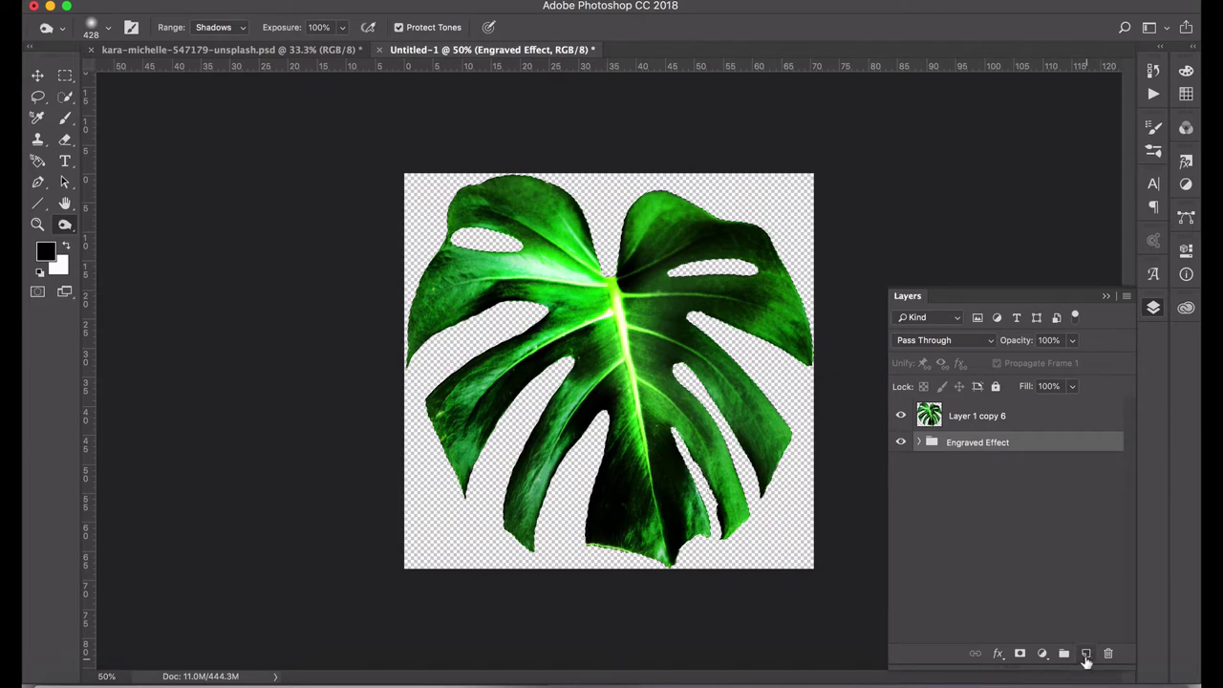
left_click(1087, 656)
left_click_drag(977, 449, 981, 488)
left_click(901, 417)
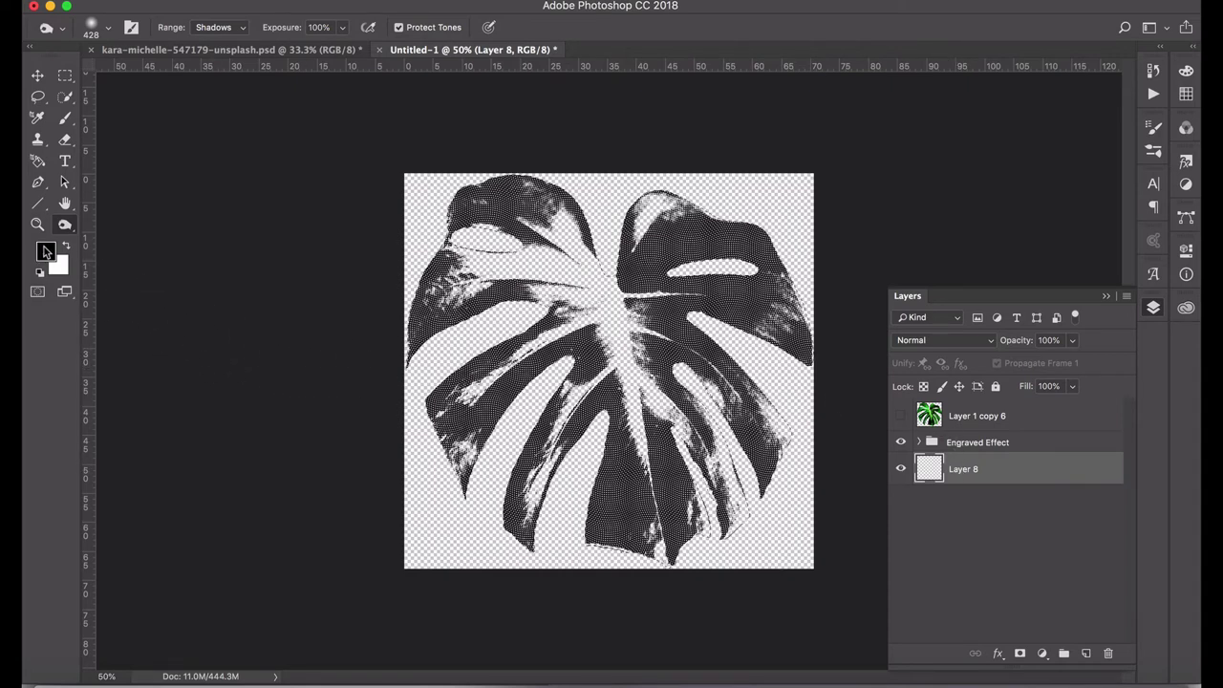
Step: Set the foreground colour to dark green 2d3b25 and fill the leaf selection on Layer 8 with it
left_click(45, 251)
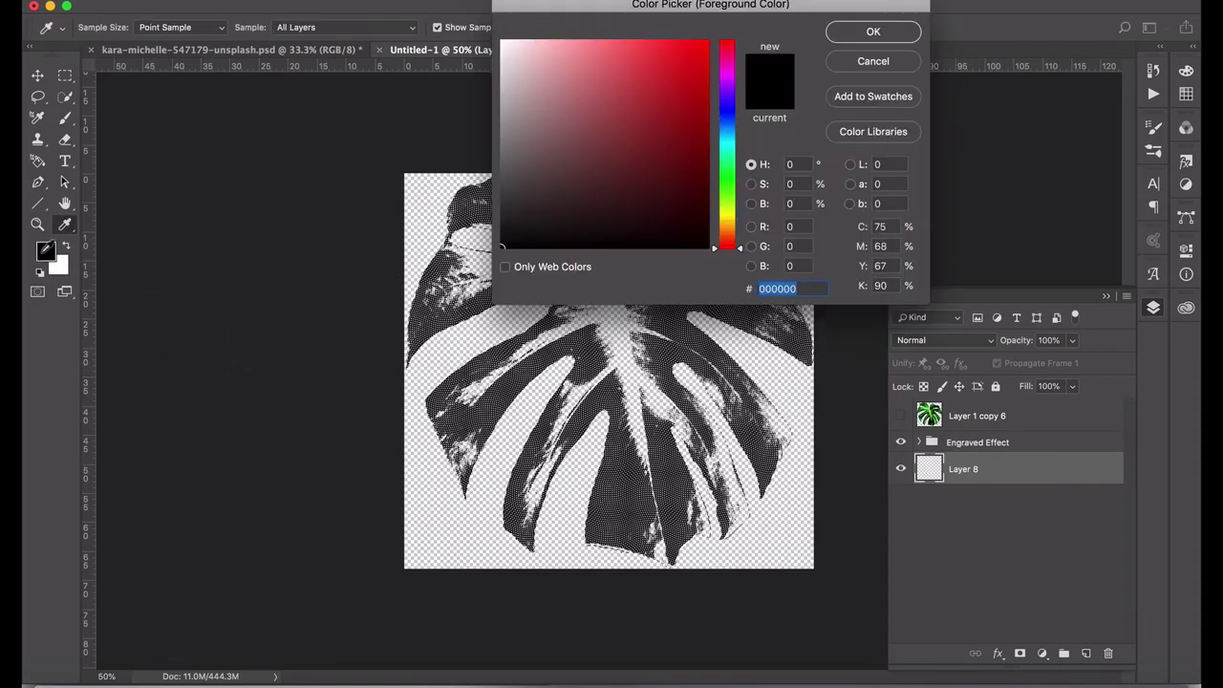
left_click(729, 194)
left_click_drag(617, 186, 578, 198)
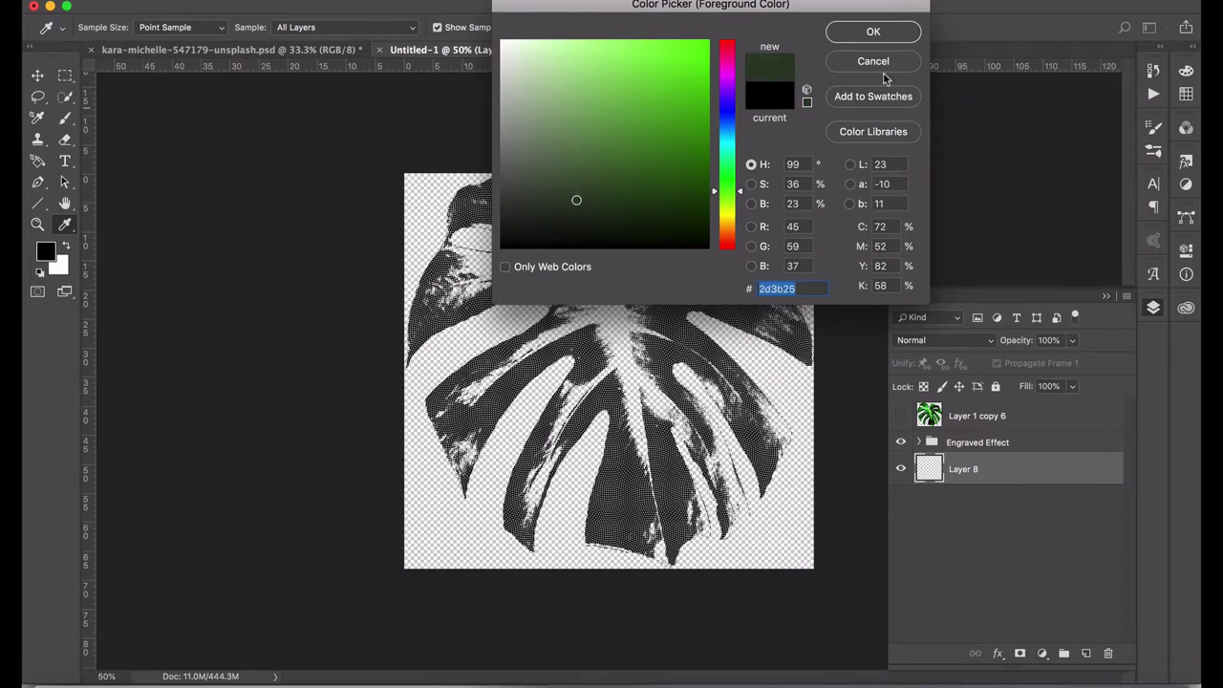
left_click(875, 33)
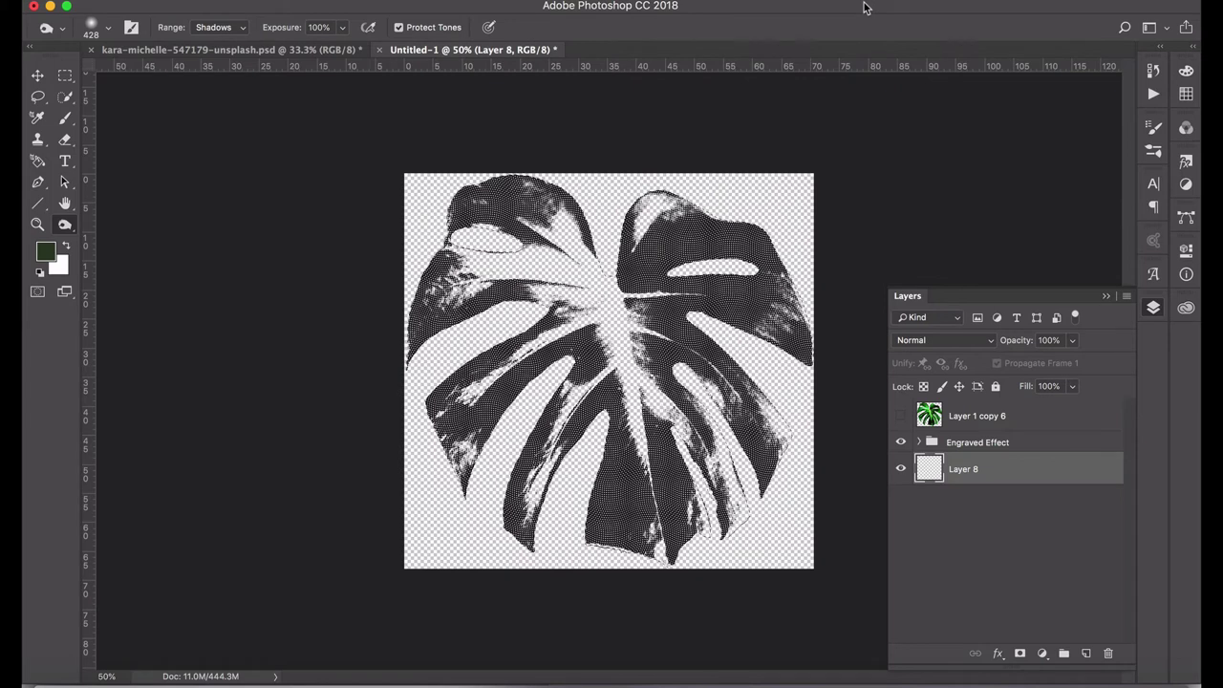
key("alt+BackSpace")
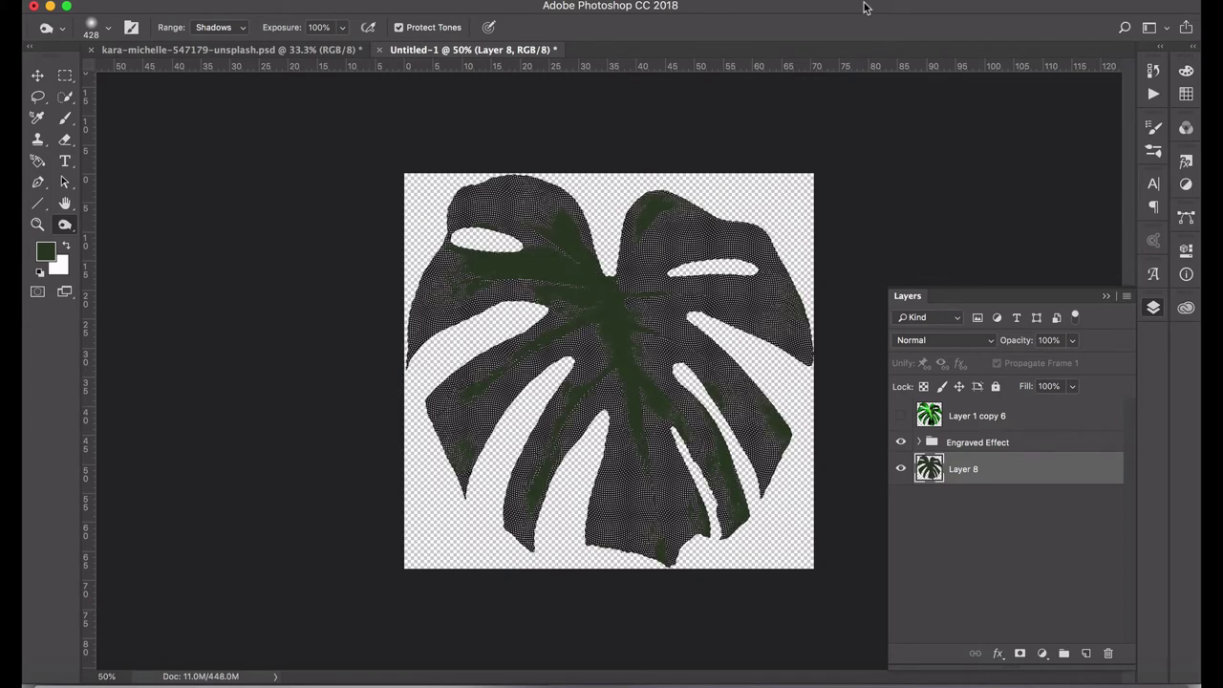
Step: Set the Engraved Effect group's blend mode to Multiply over the green layer
left_click(1009, 445)
left_click(946, 341)
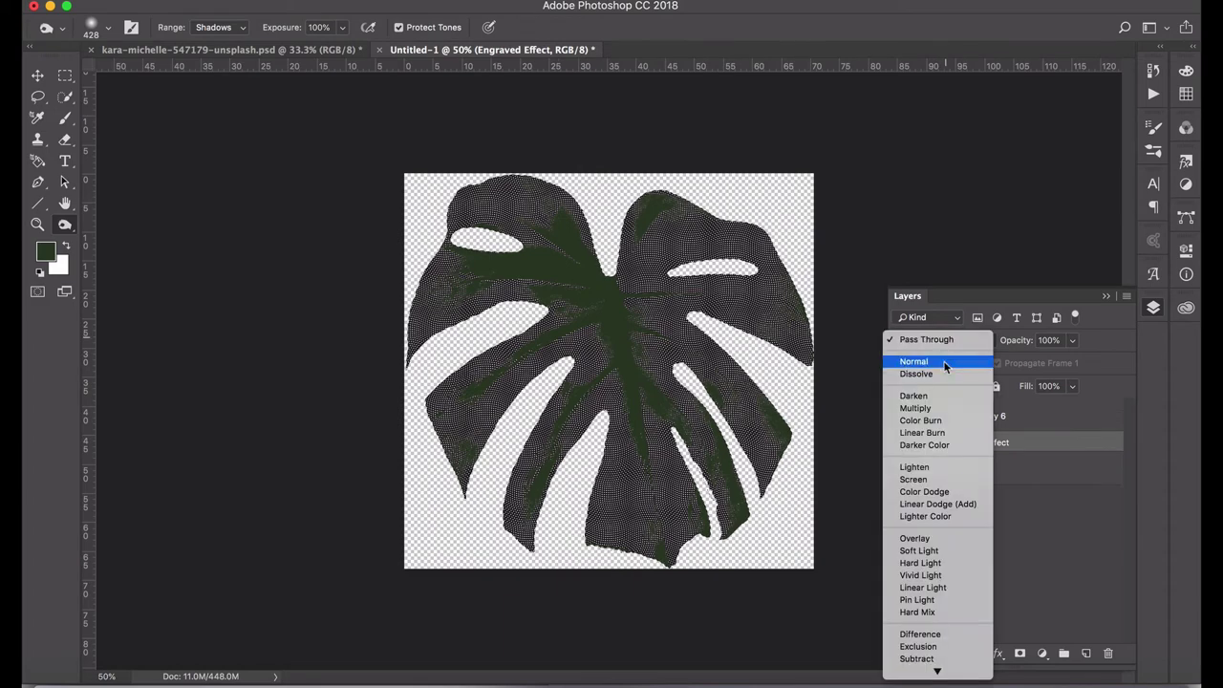
left_click(936, 408)
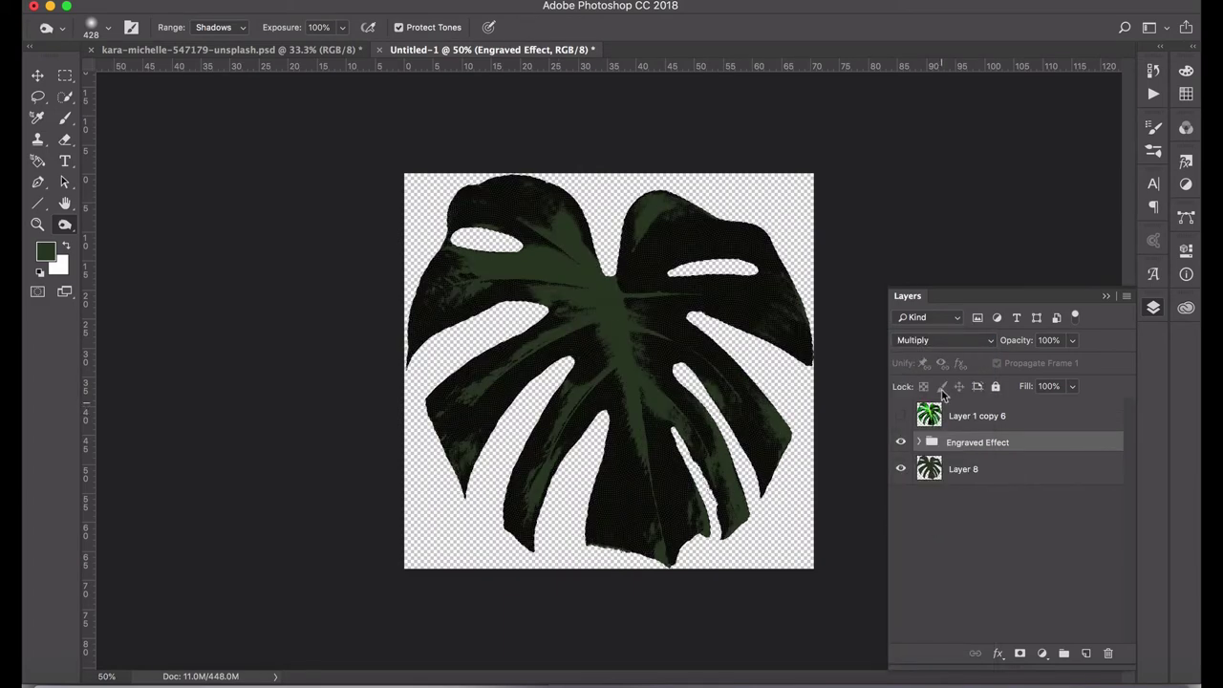
Step: Add a new layer above the Engraved Effect group and stroke the leaf outline on it with 4 px black, located inside
key("super+plus")
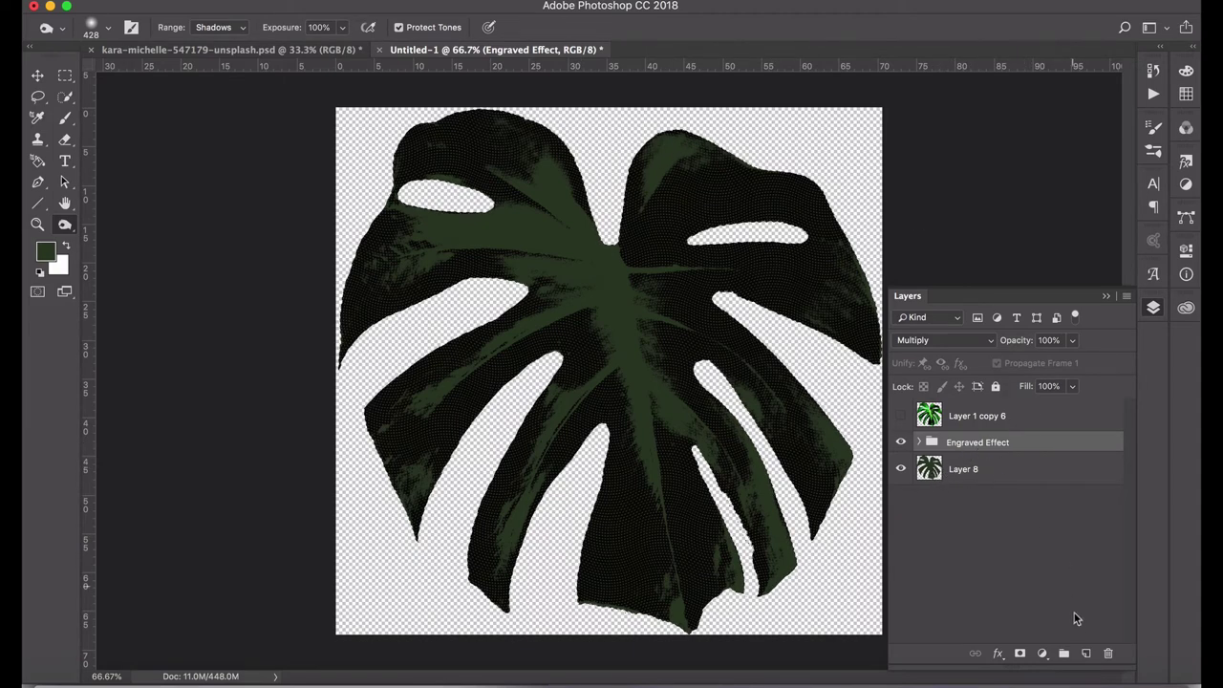
left_click(1085, 653)
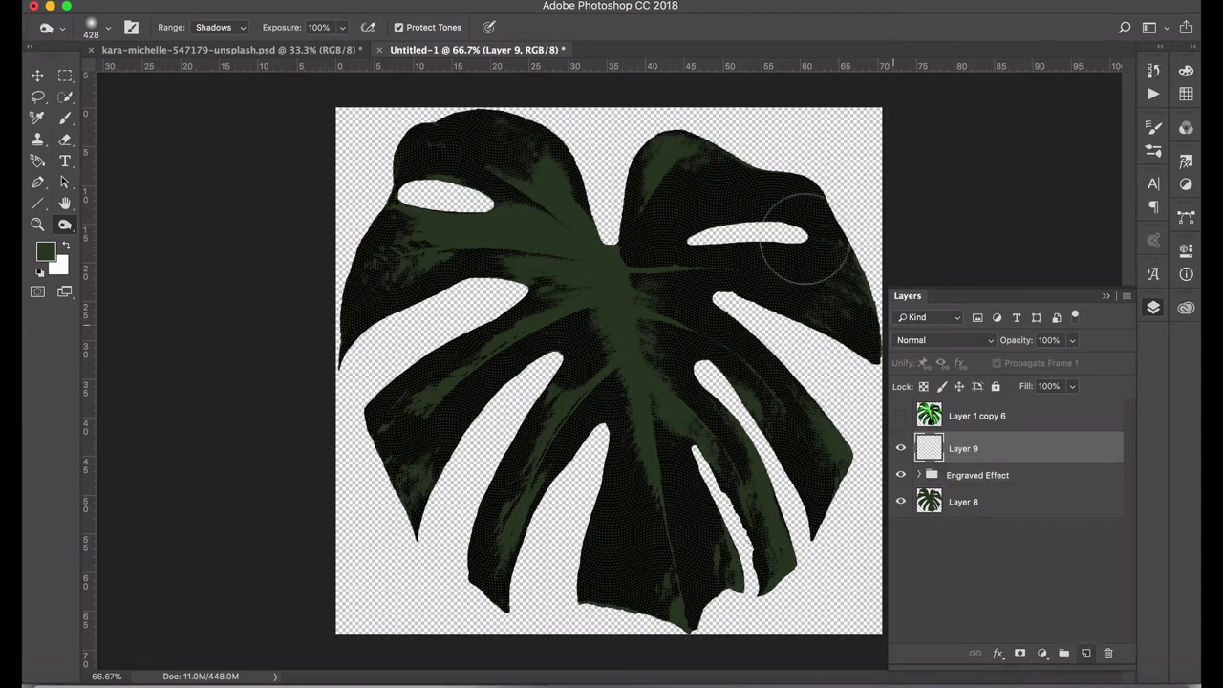
left_click(210, 0)
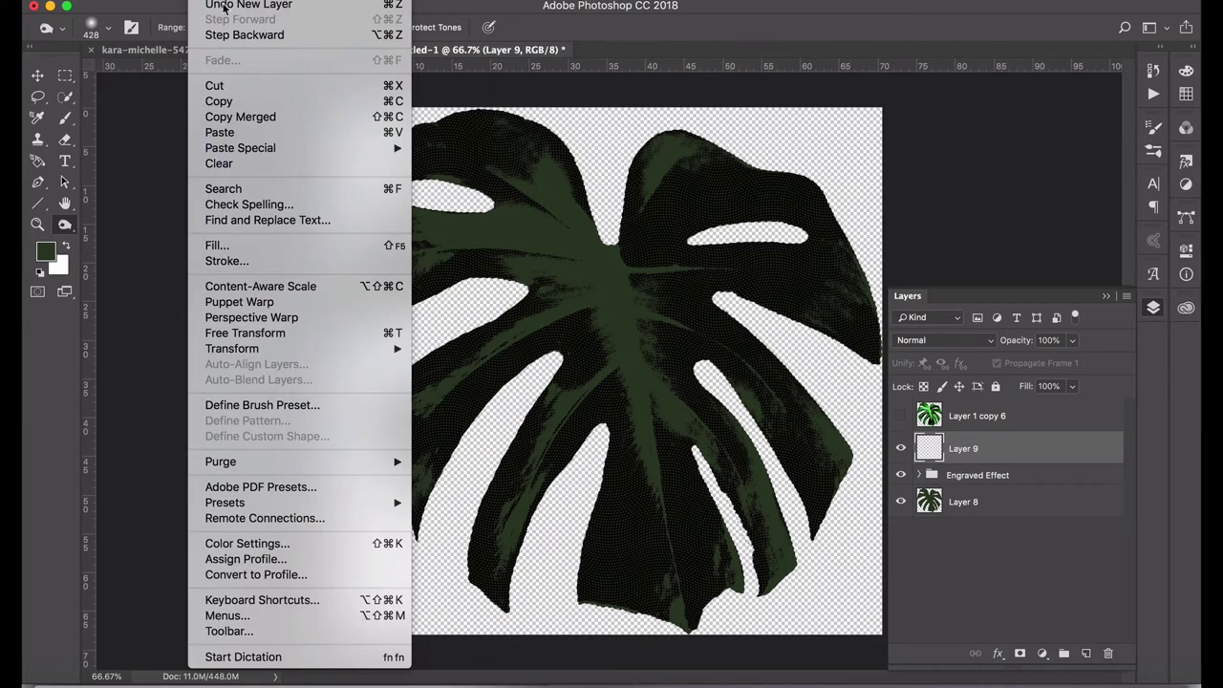
left_click(290, 263)
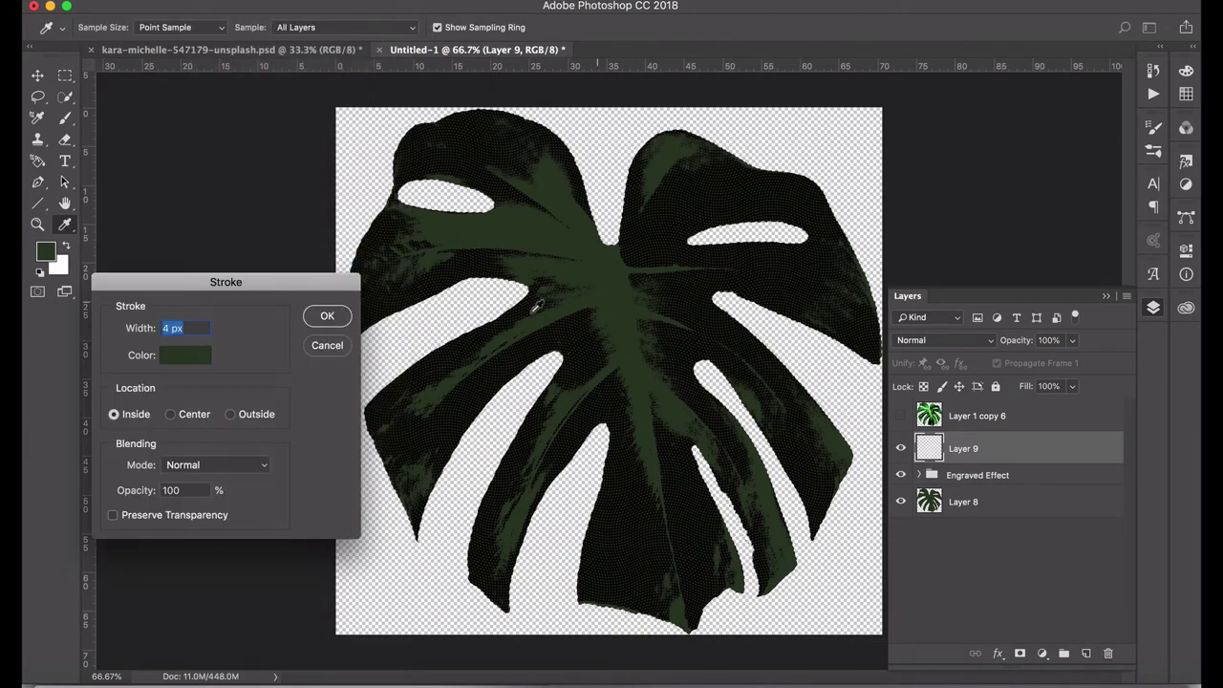
left_click(184, 355)
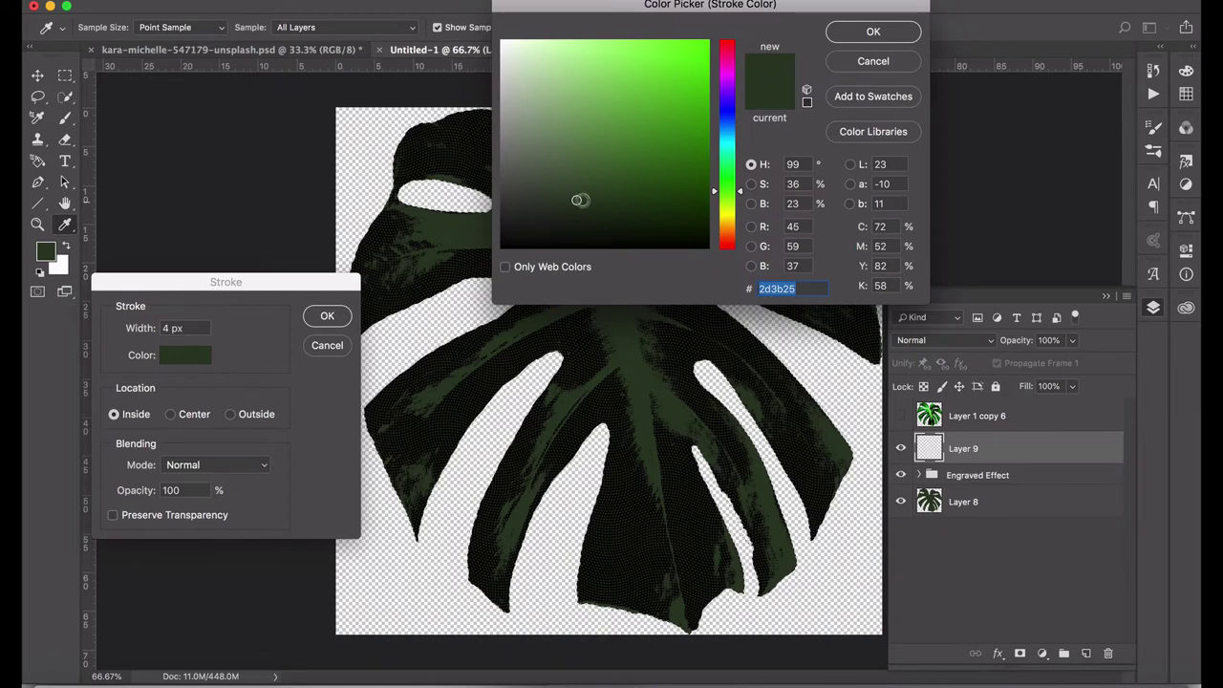
left_click(580, 239)
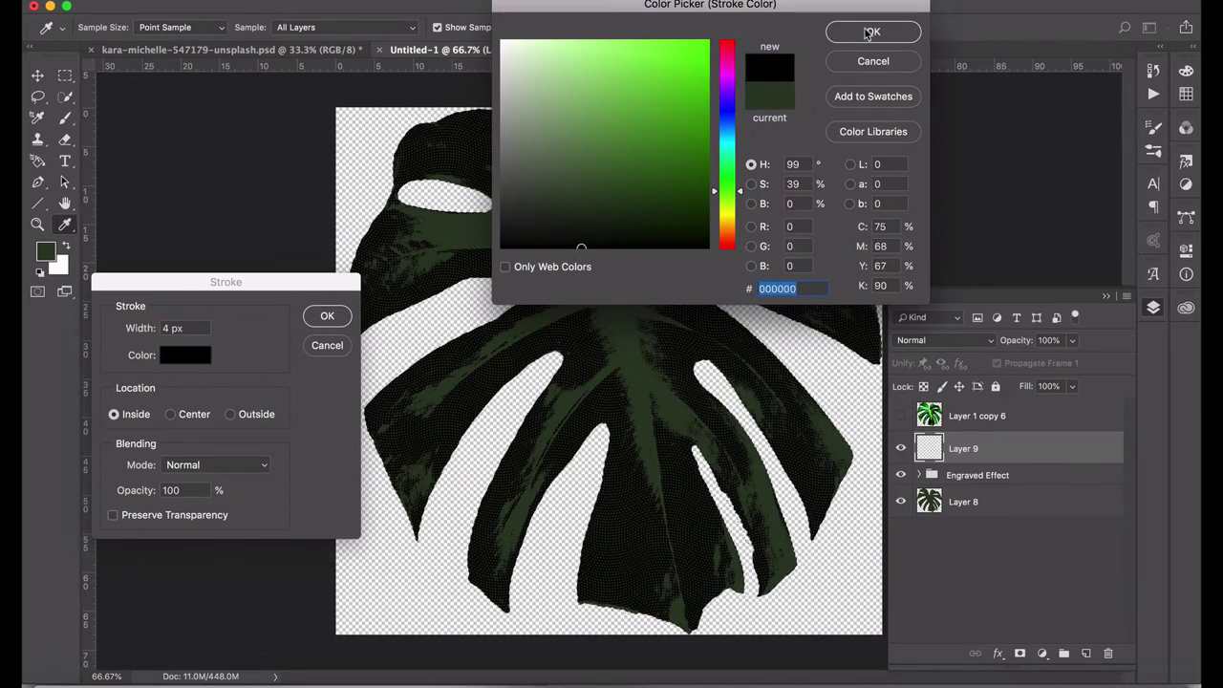
left_click(867, 38)
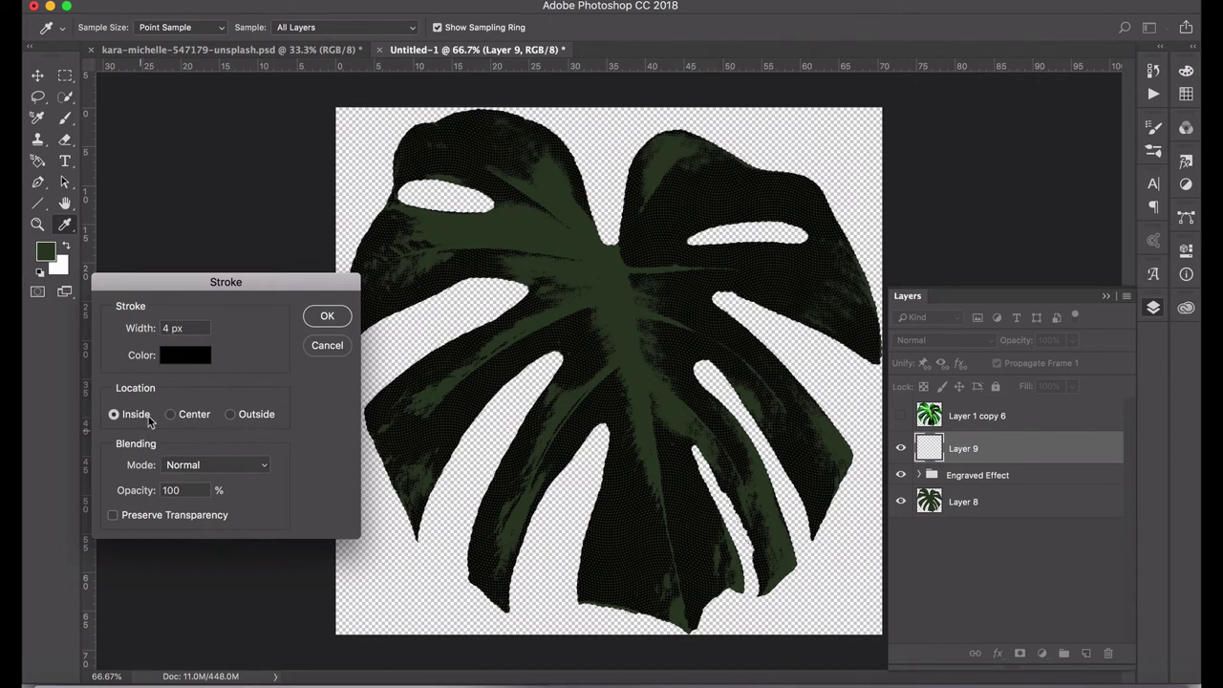
left_click(327, 315)
key("o")
key("d")
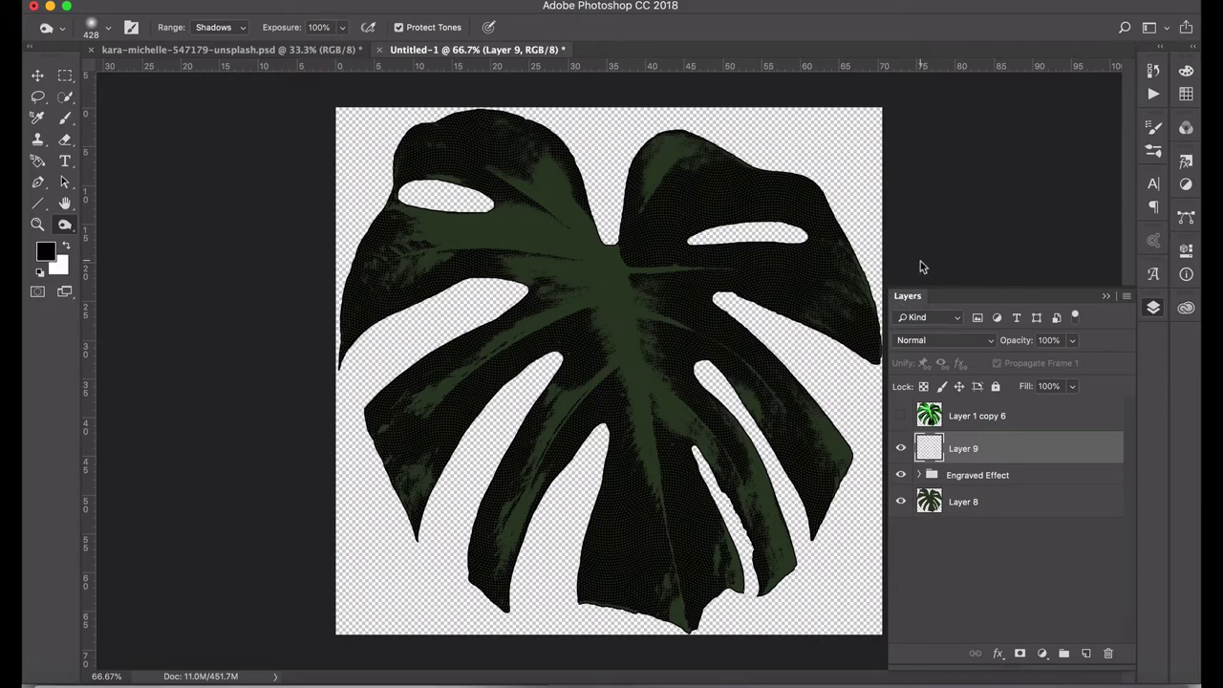
Step: Save the document as Leag Big.psd in the Images folder
key("super+s")
type("L")
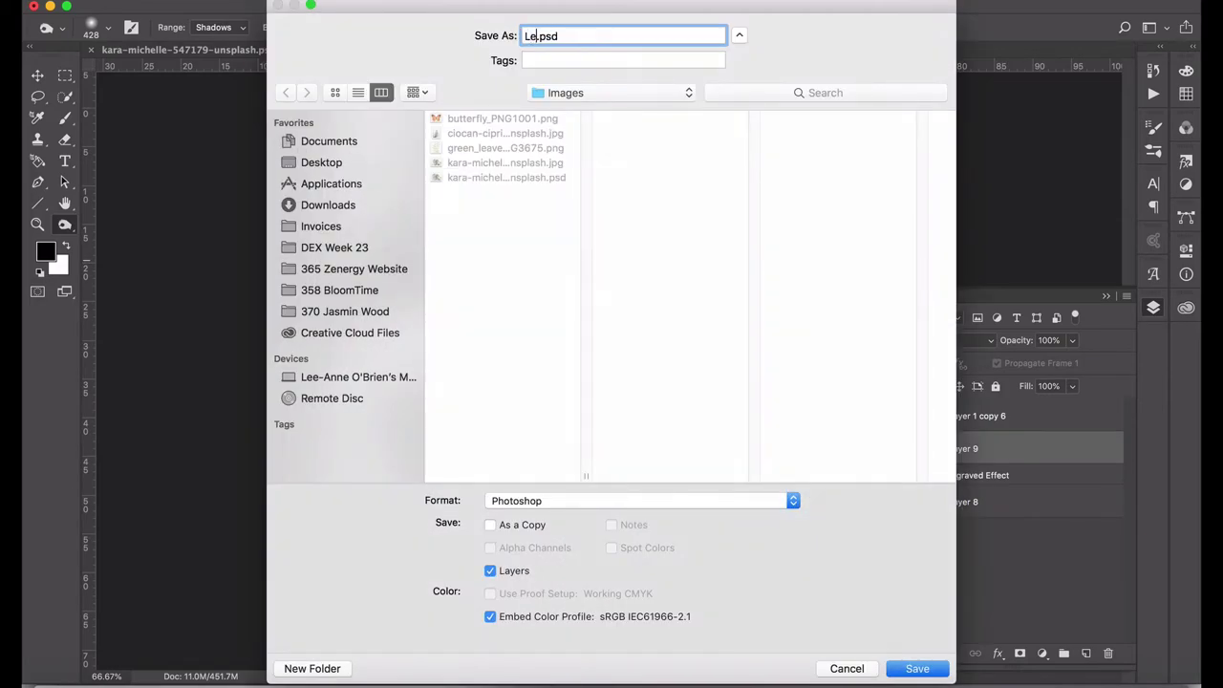
type("eag Big")
key("Return")
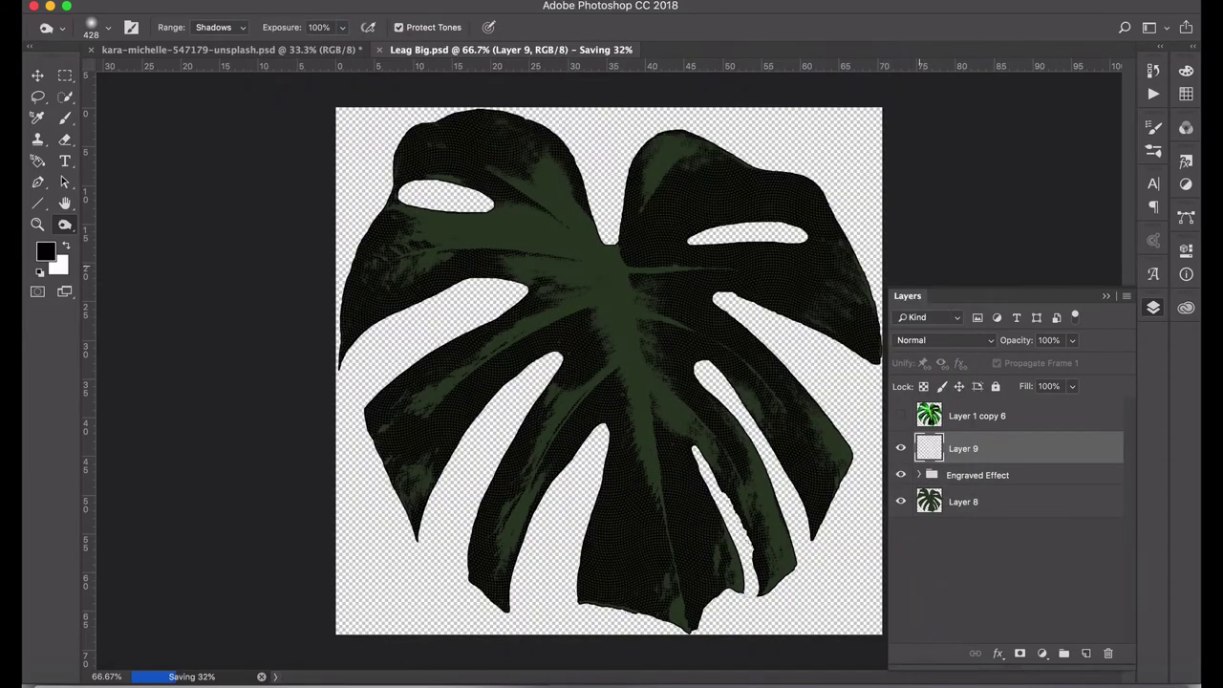
Step: Delete the hidden green leaf layer, Layer 1 copy 6, and save the document again
left_click(1014, 415)
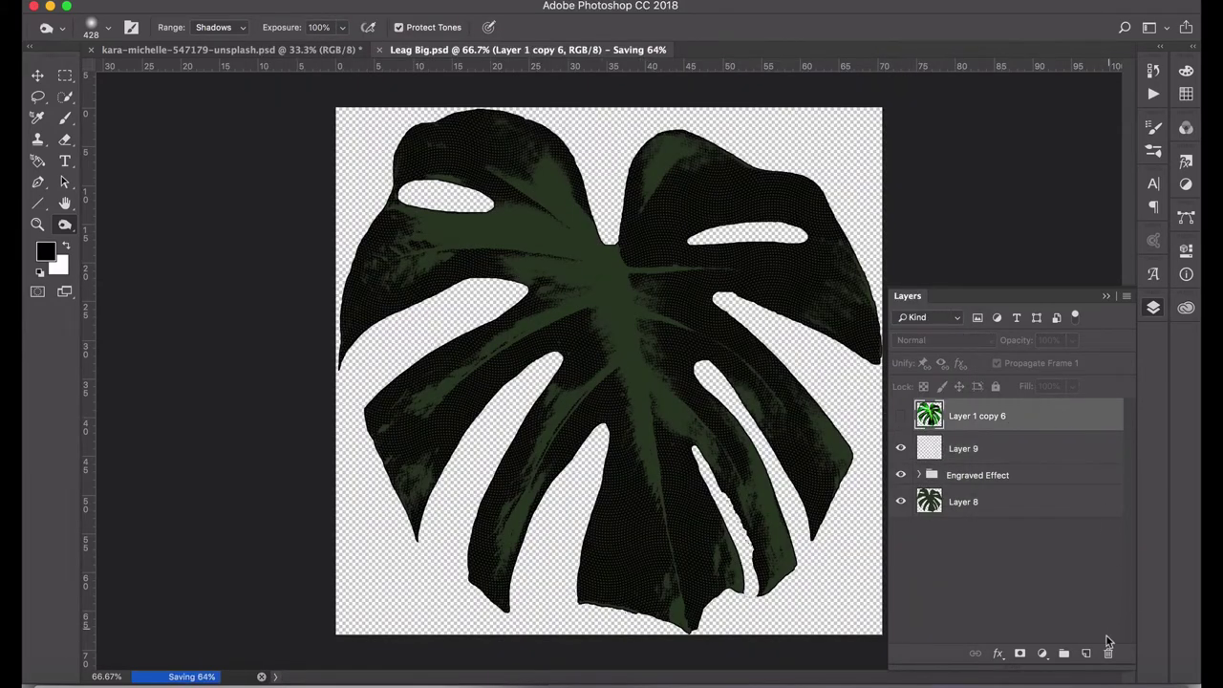
left_click(730, 235)
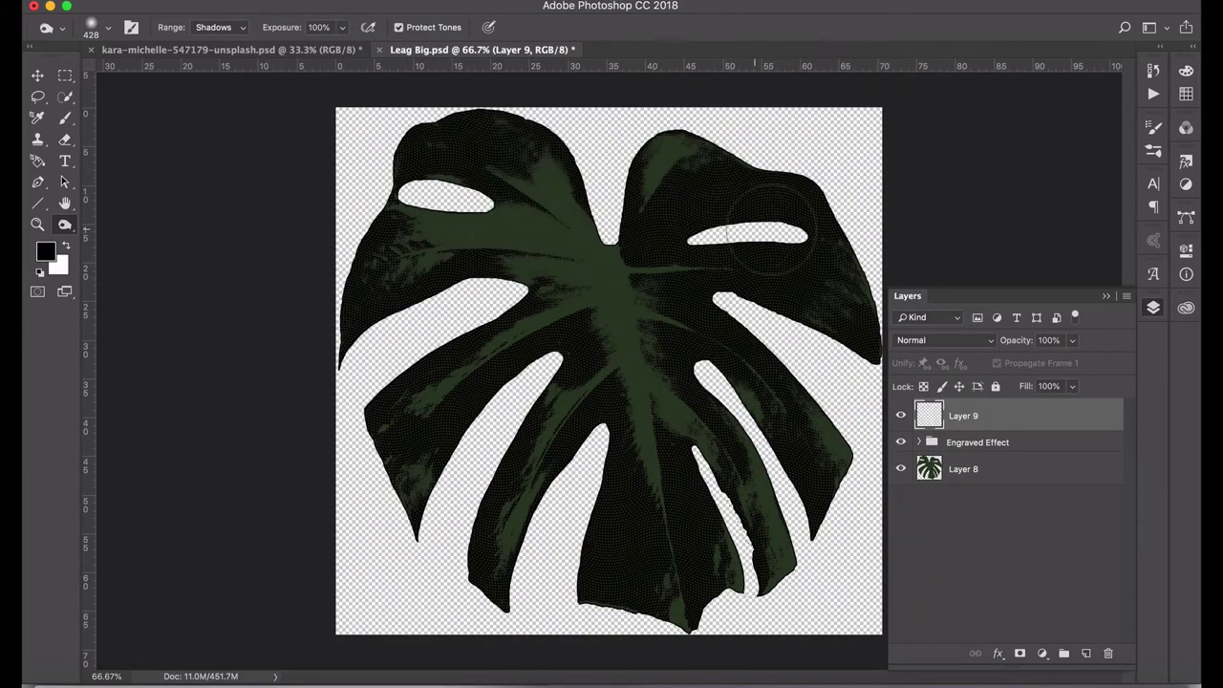
key("super+s")
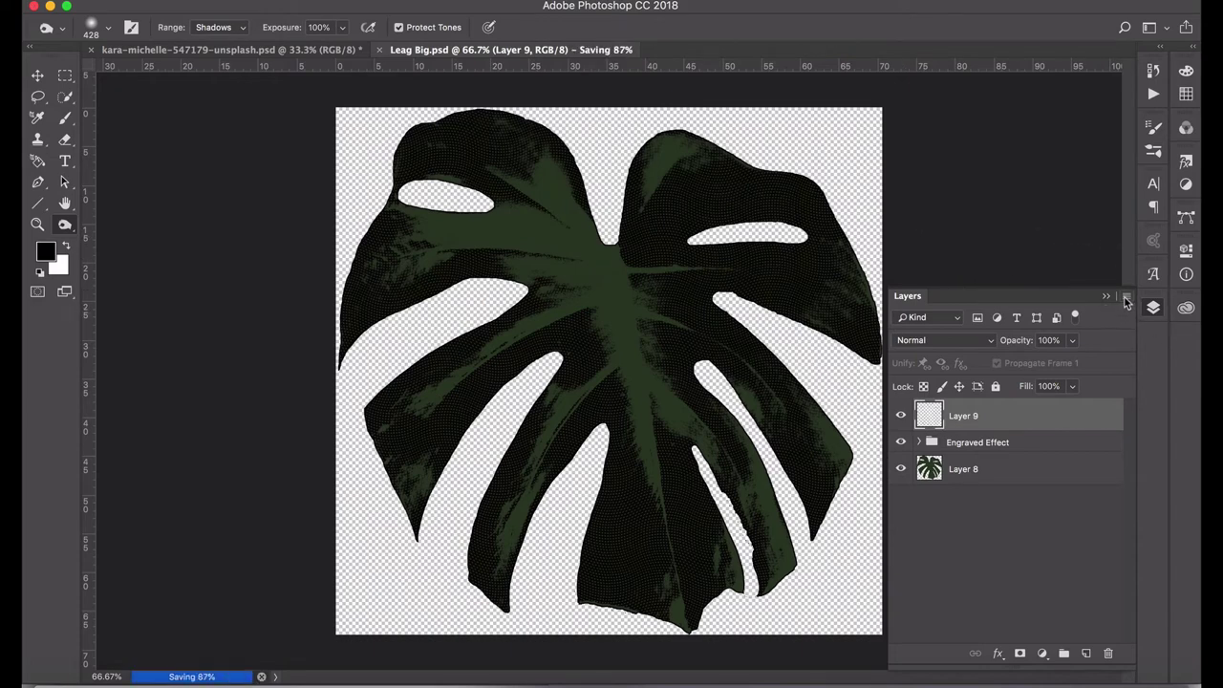
Step: Merge all visible layers and save a PNG copy as Leag Big.png with the large file size option
left_click(1129, 301)
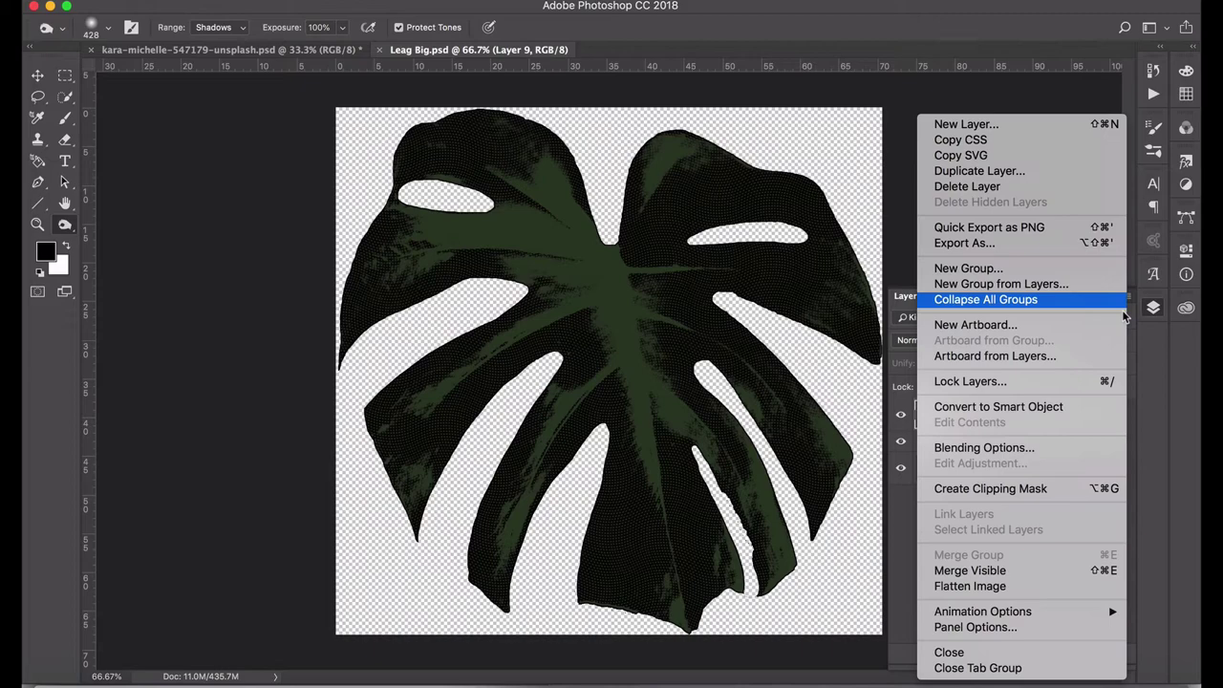
left_click(1023, 572)
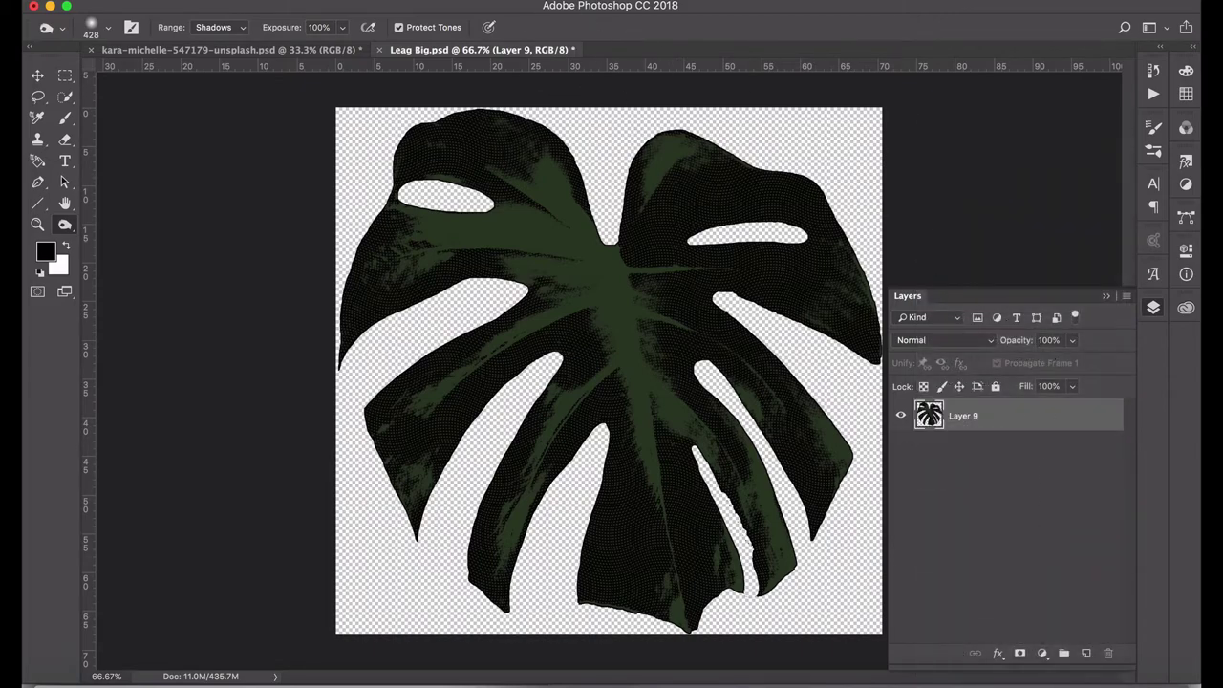
left_click(174, 1)
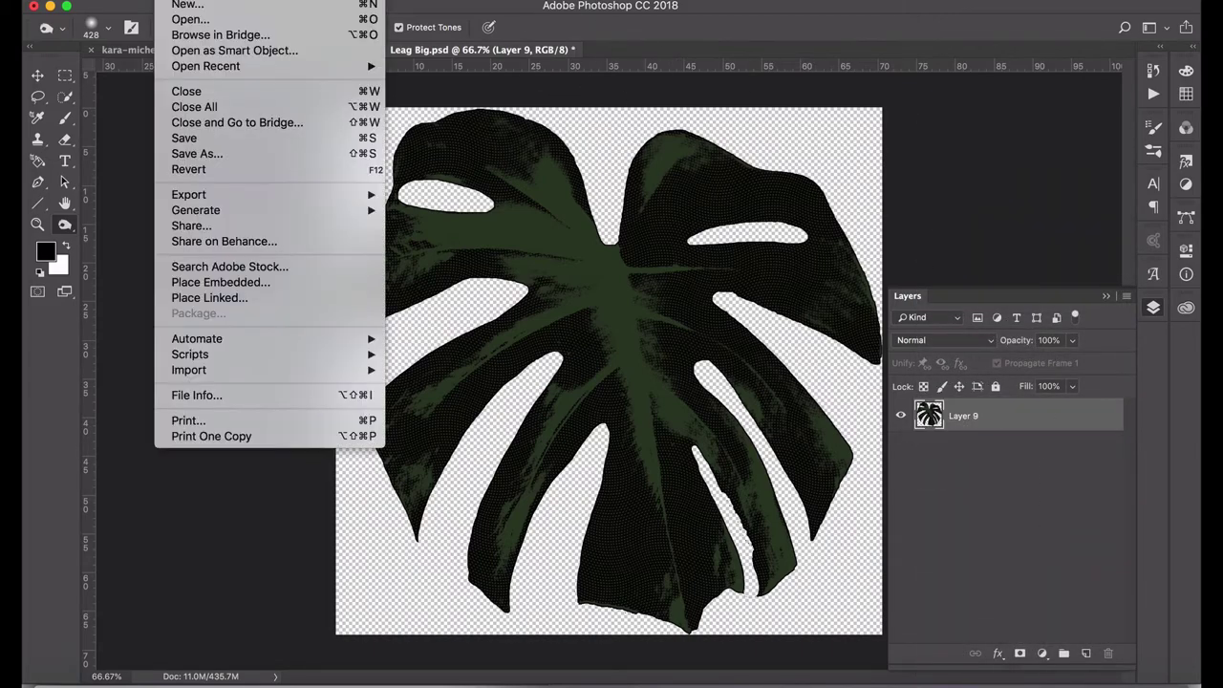
left_click(210, 155)
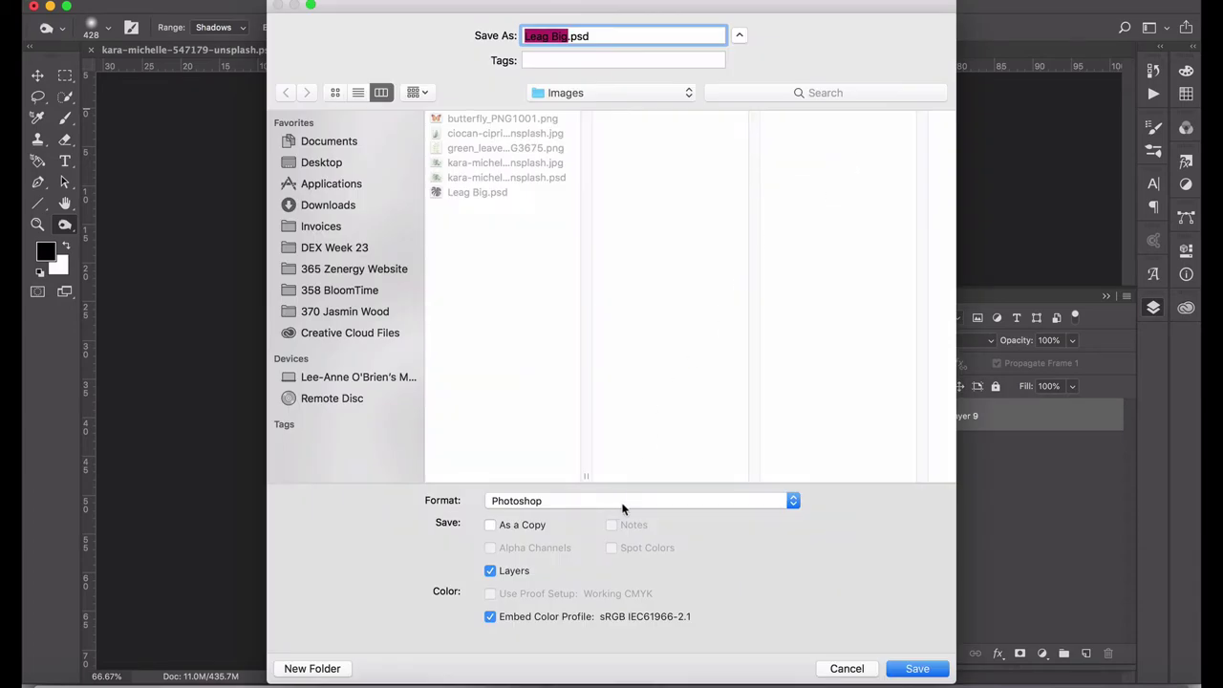
left_click(622, 508)
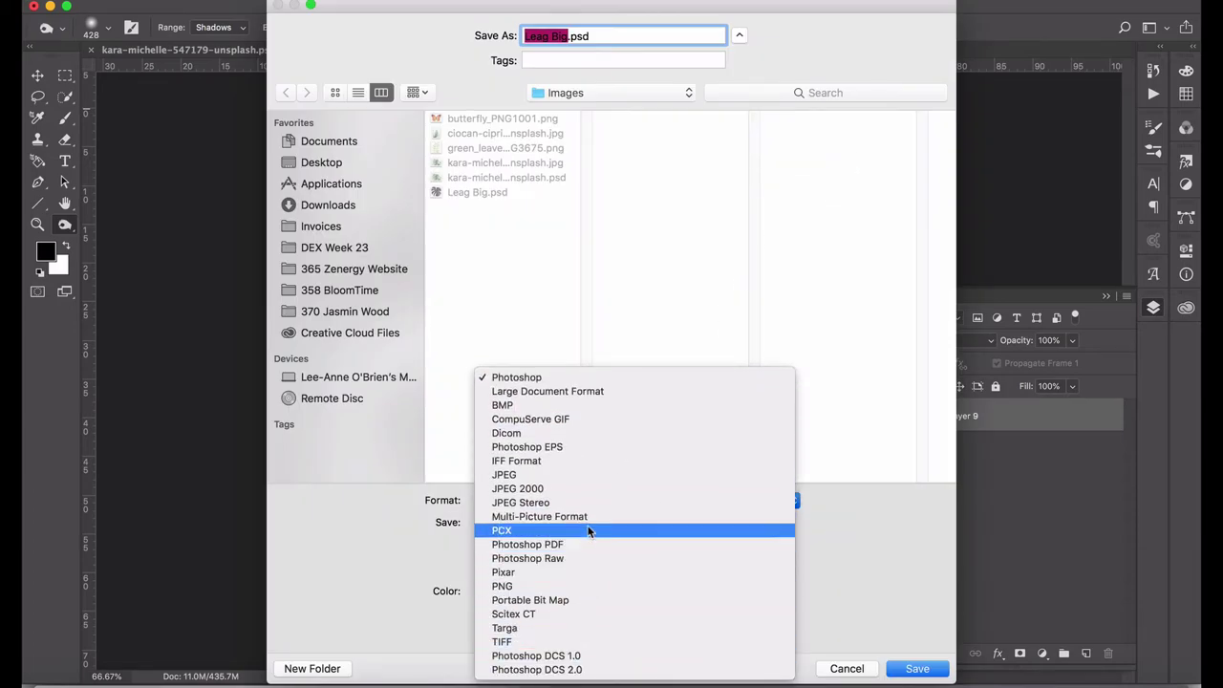
left_click(587, 585)
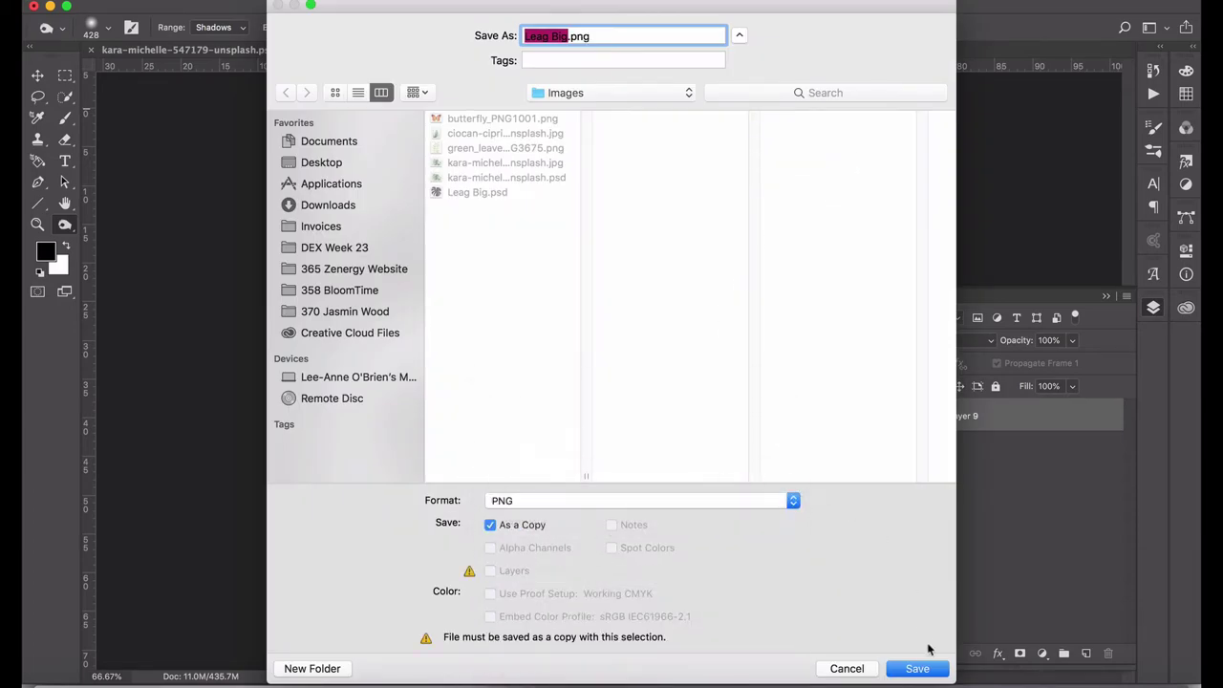
left_click(919, 668)
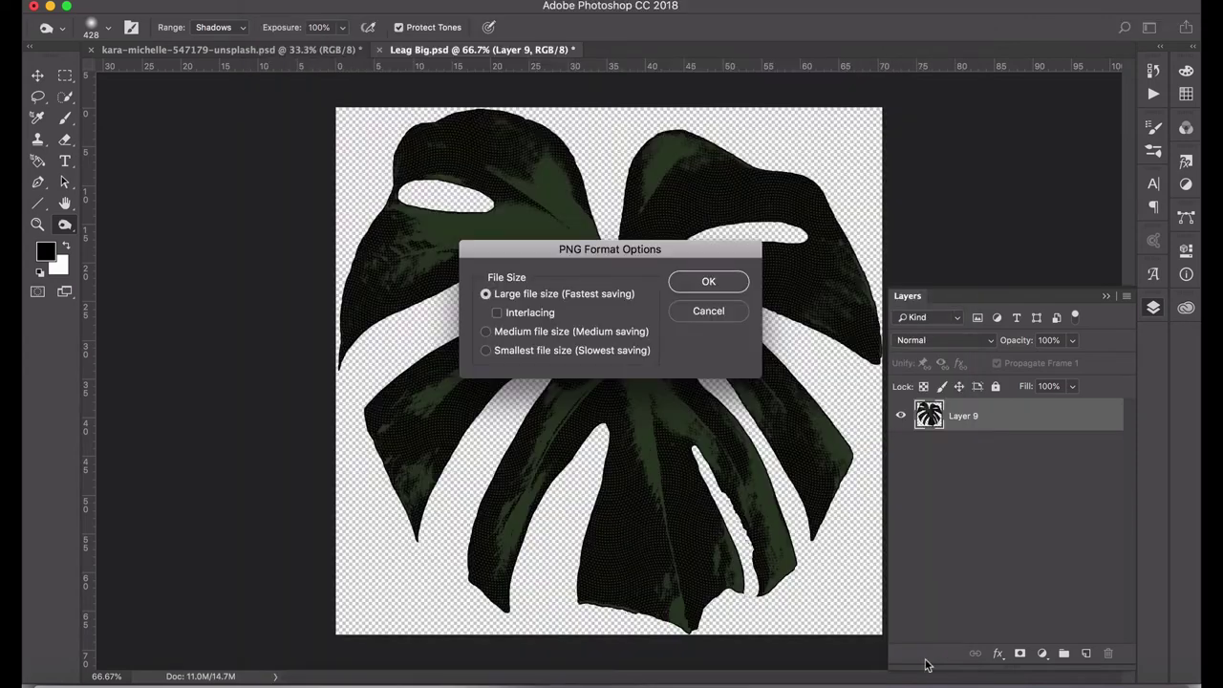
left_click(708, 281)
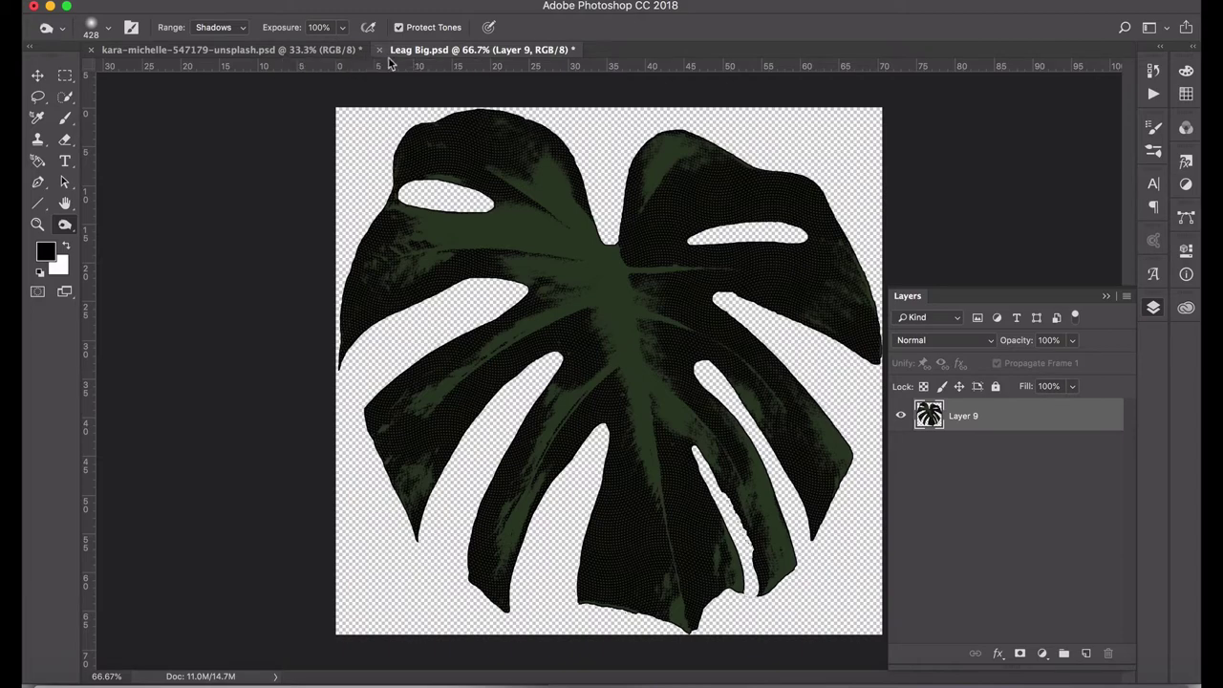
Step: Preview the leaf images in the Images folder and open green_leaves_PNG3675.png
key("super+o")
left_click(241, 113)
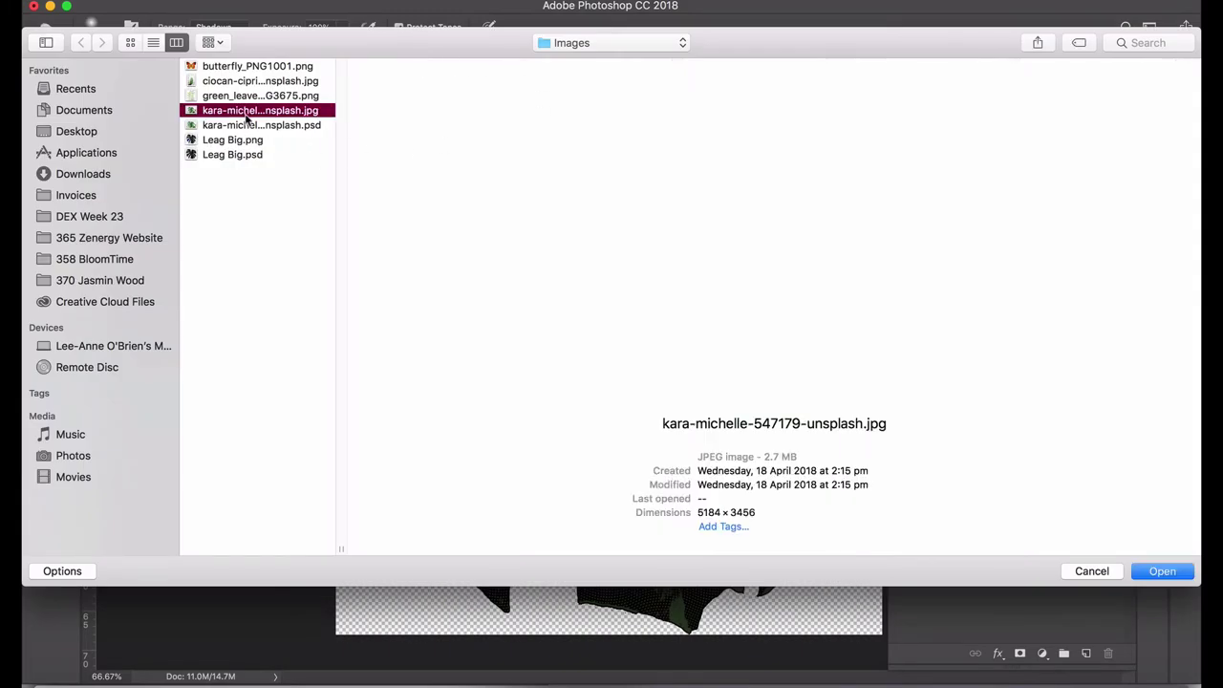
left_click(246, 126)
left_click(244, 96)
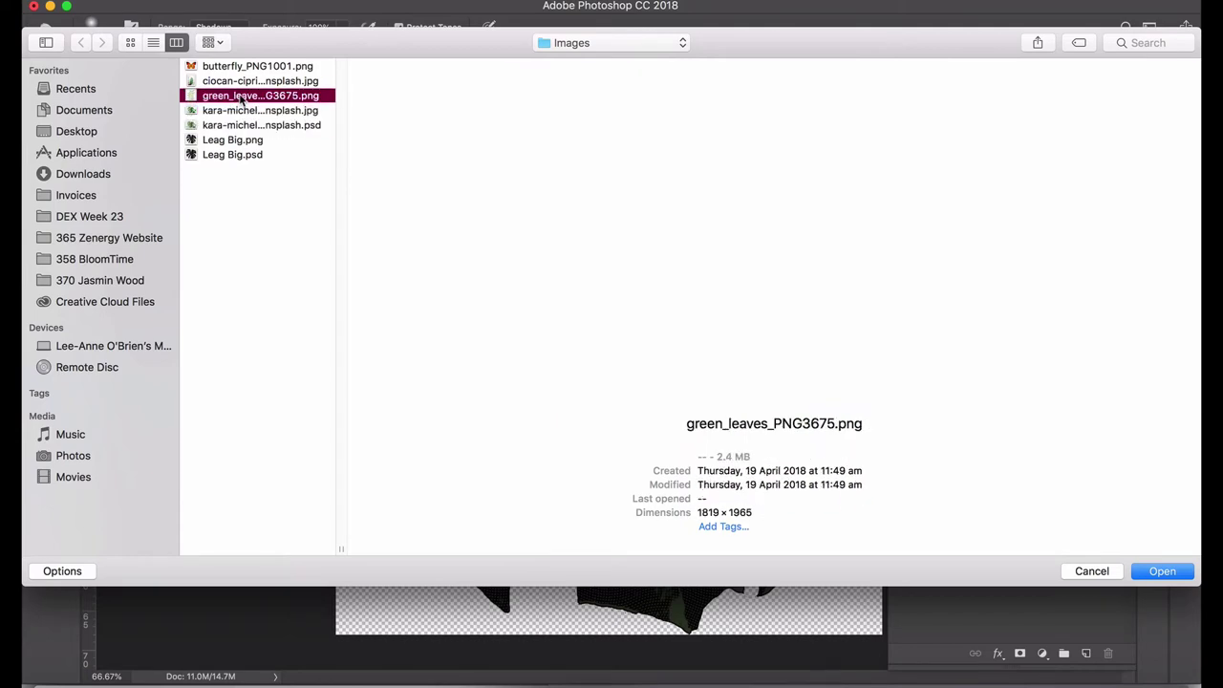
left_click(246, 82)
left_click(248, 99)
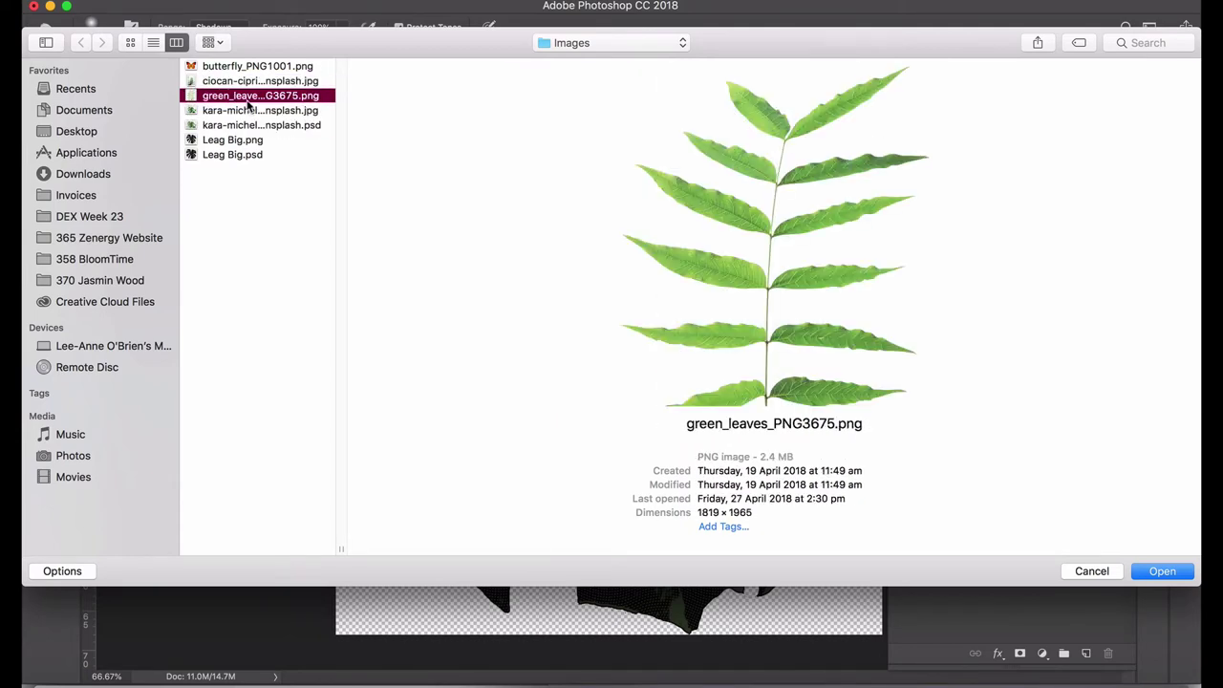
left_click(1164, 572)
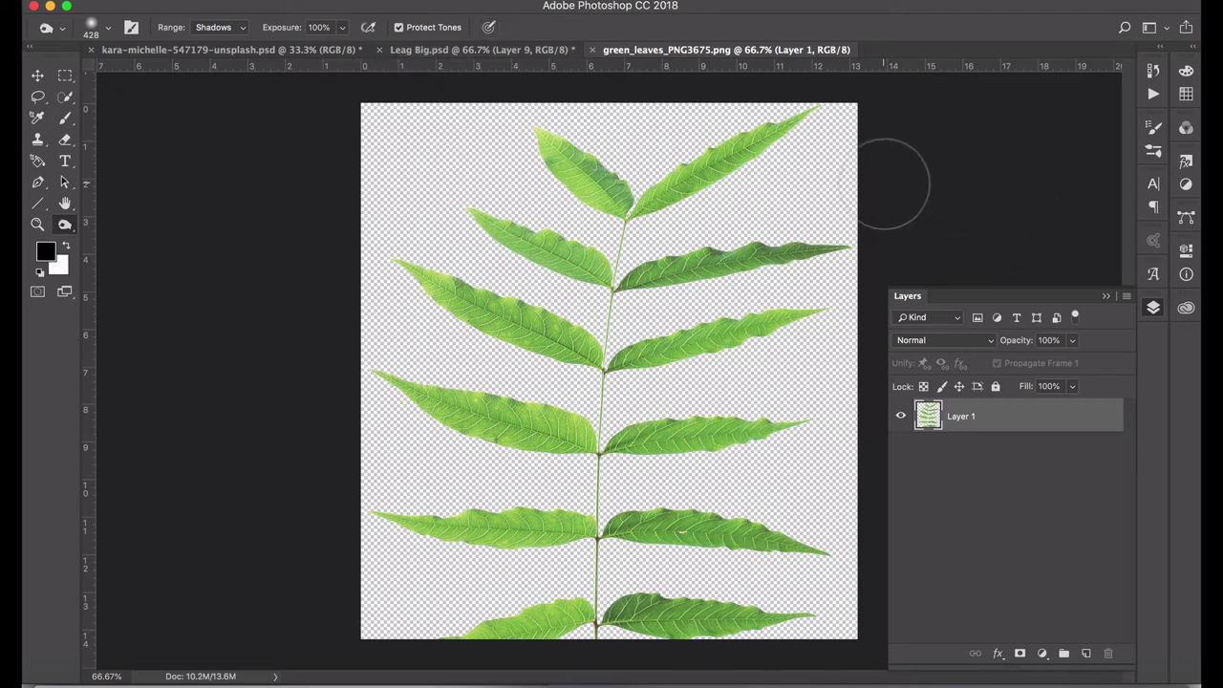
Step: Open the Unsplash JPG of the hand holding a fern leaf from the Images folder
key("super+o")
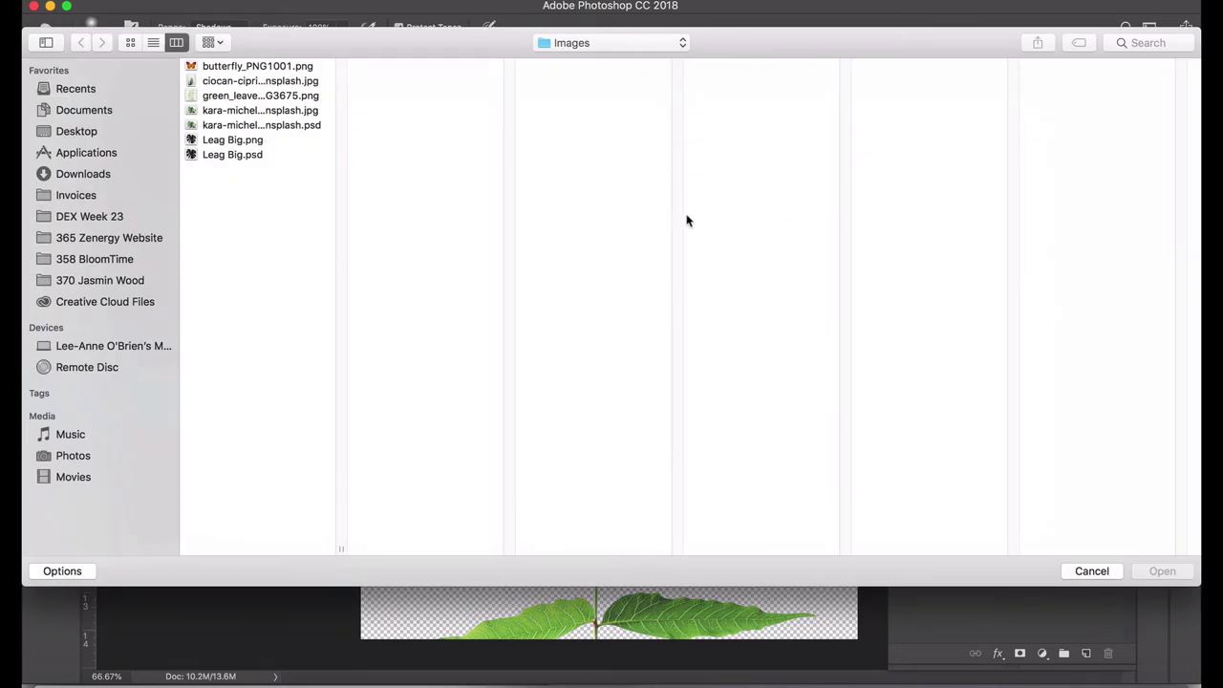
left_click(254, 82)
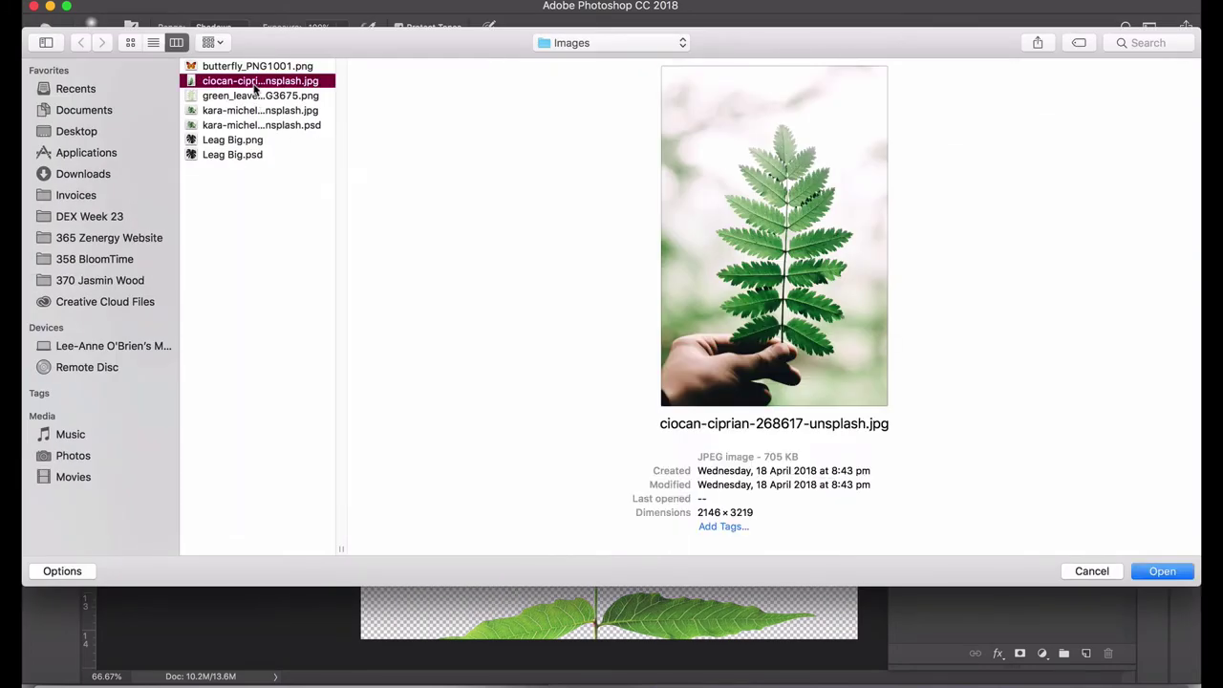
key("Return")
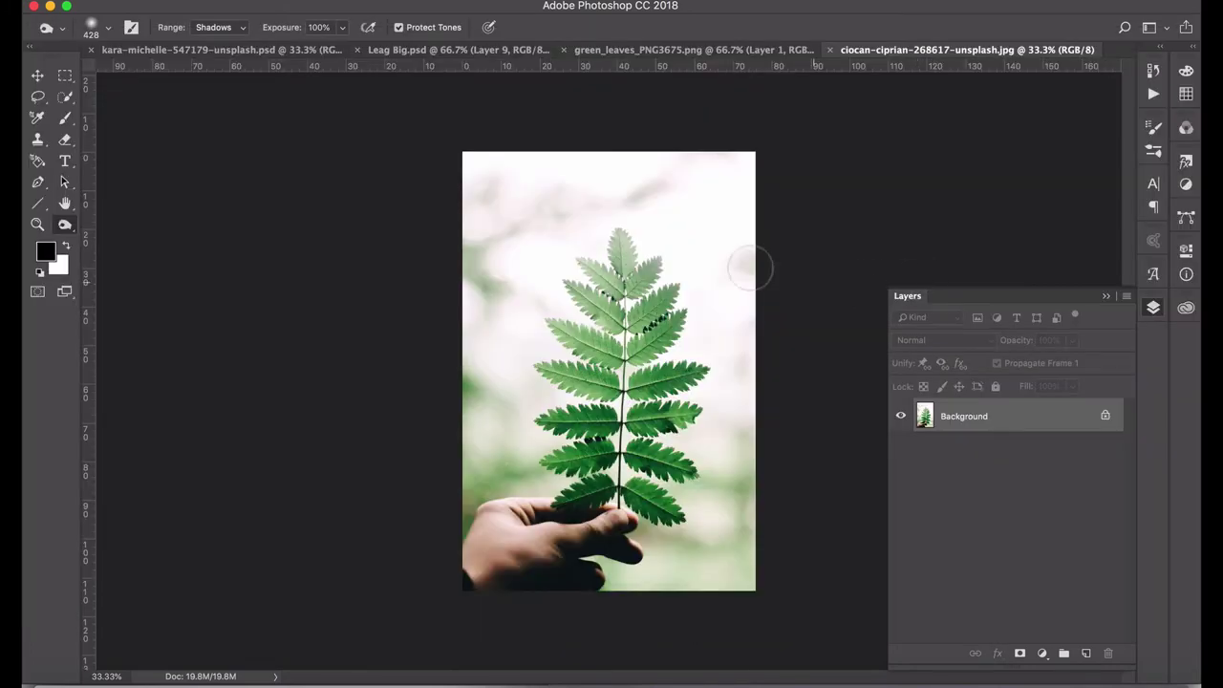
Step: Select the fern leaf against the blurred background with the Quick Selection tool
left_click(65, 97)
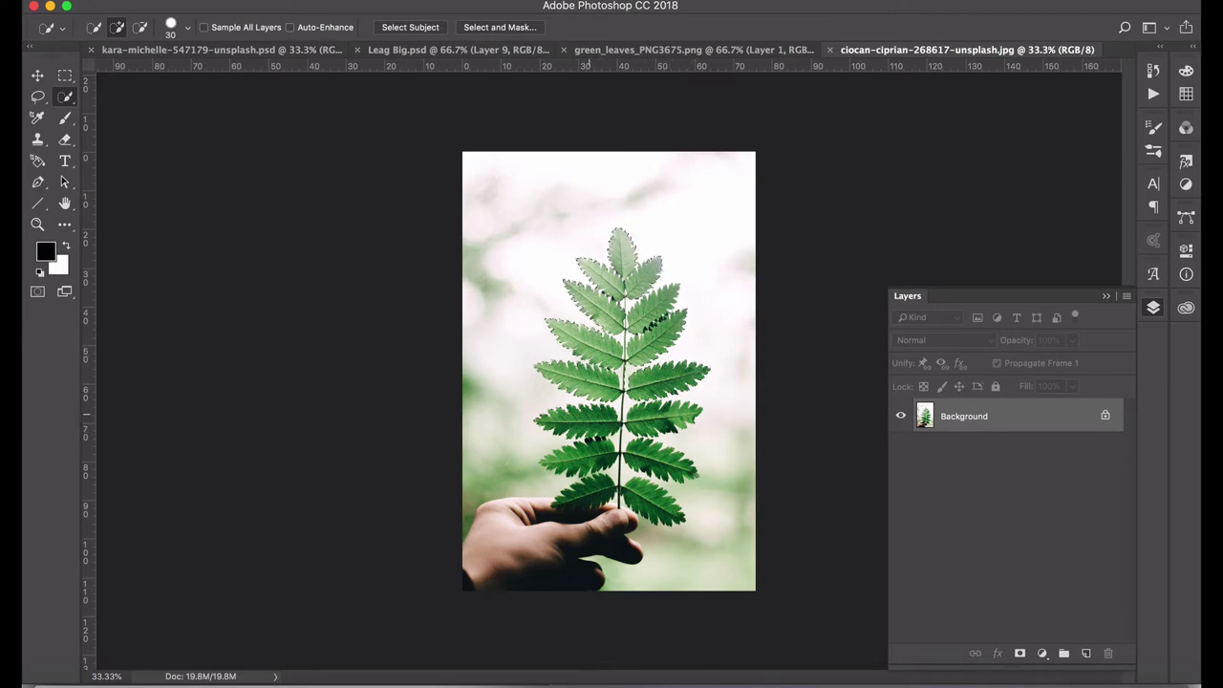
key("F7")
key("F7")
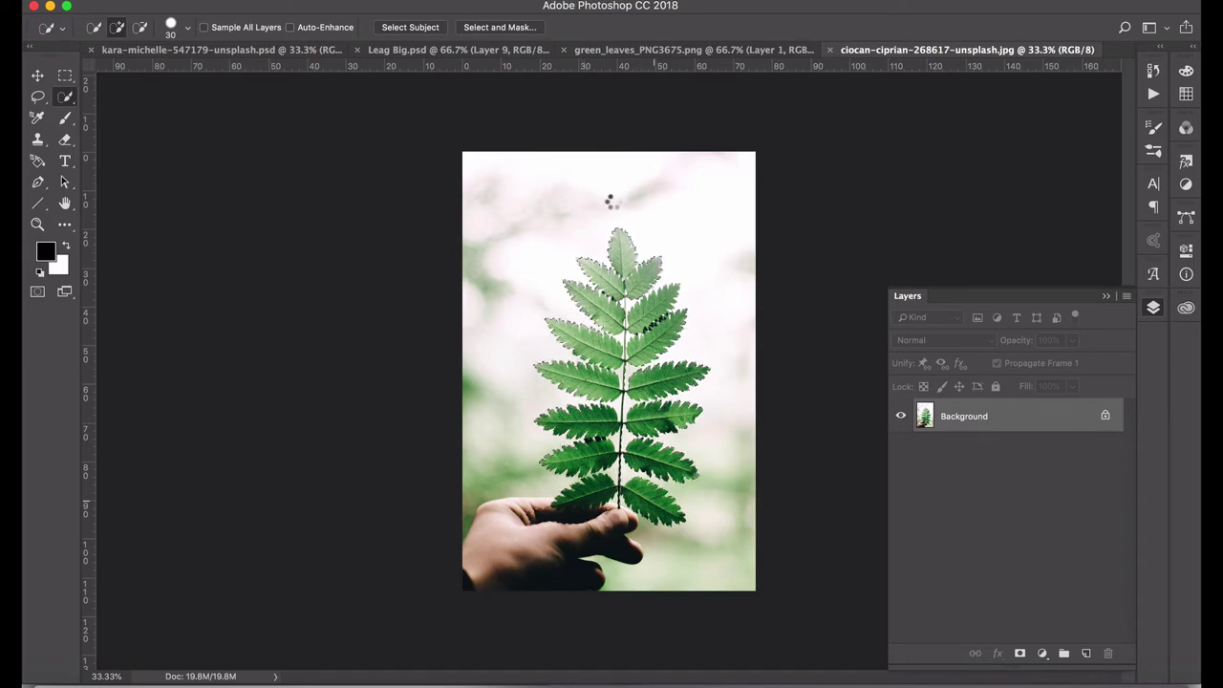
Step: Refine the fern selection in Select and Mask, adding the missed leaflet and excluding the background gaps along the stem
left_click(500, 27)
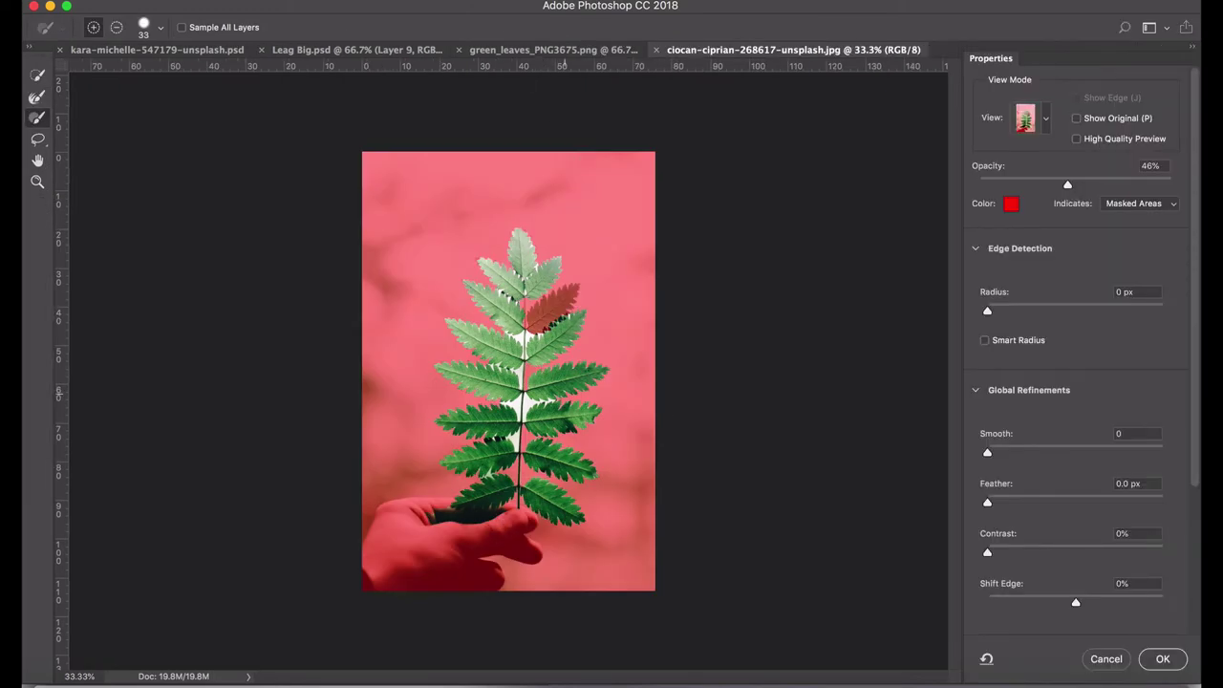
key("super+plus")
key("super+plus")
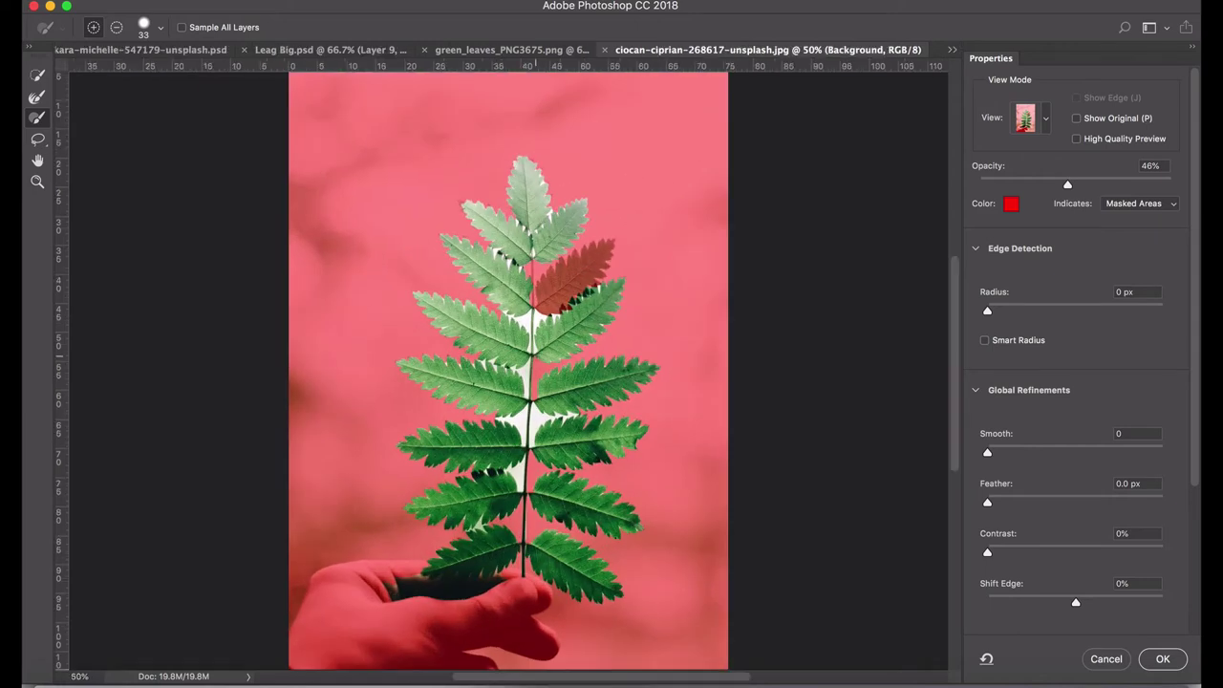
key("alt")
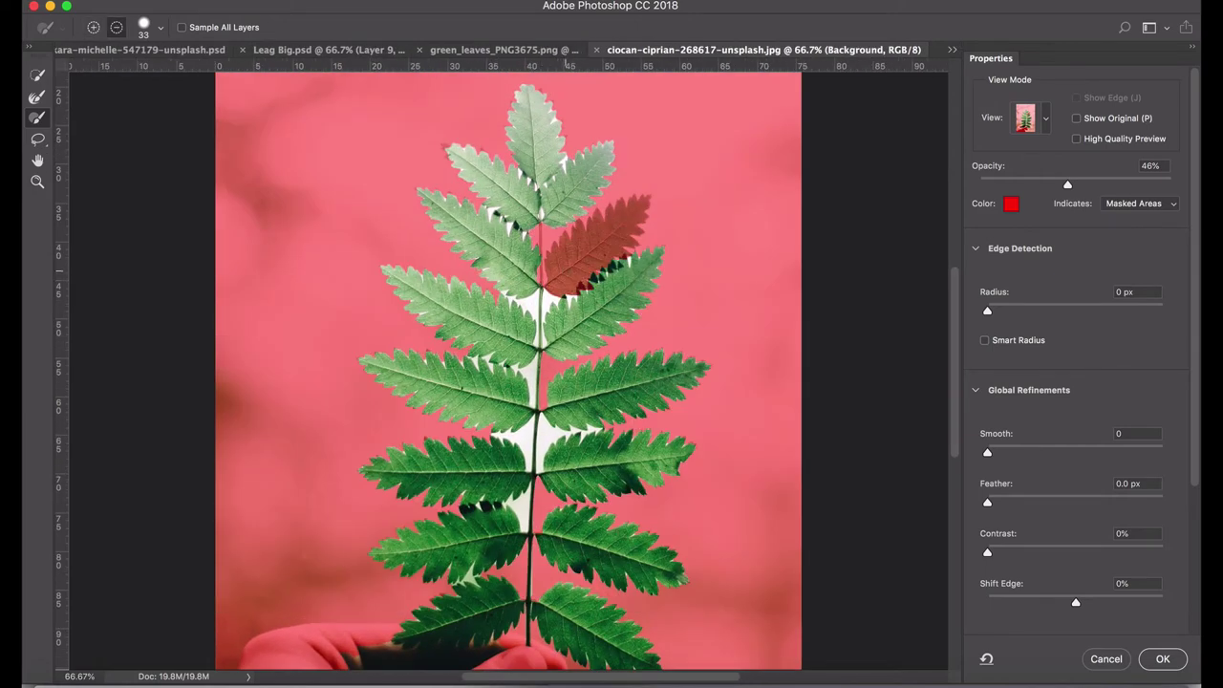
left_click(38, 76)
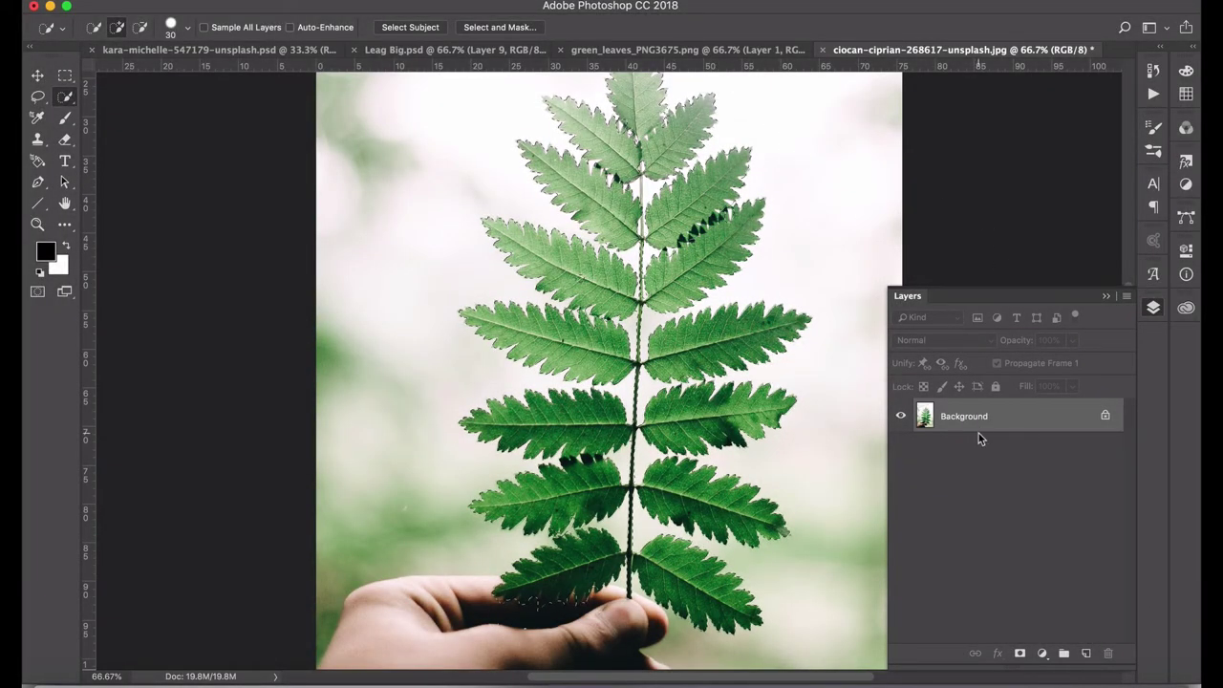
Step: Copy the selected fern to its own layer and delete the Background layer
key("ctrl+j")
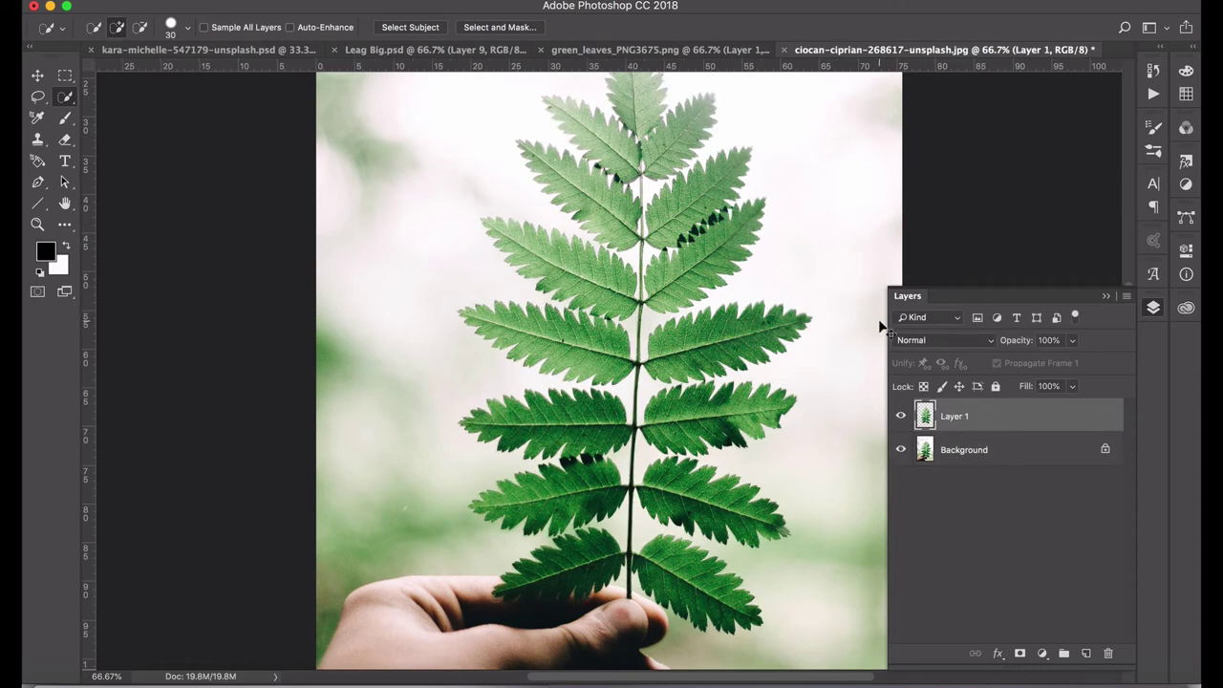
left_click(994, 456)
left_click(1108, 652)
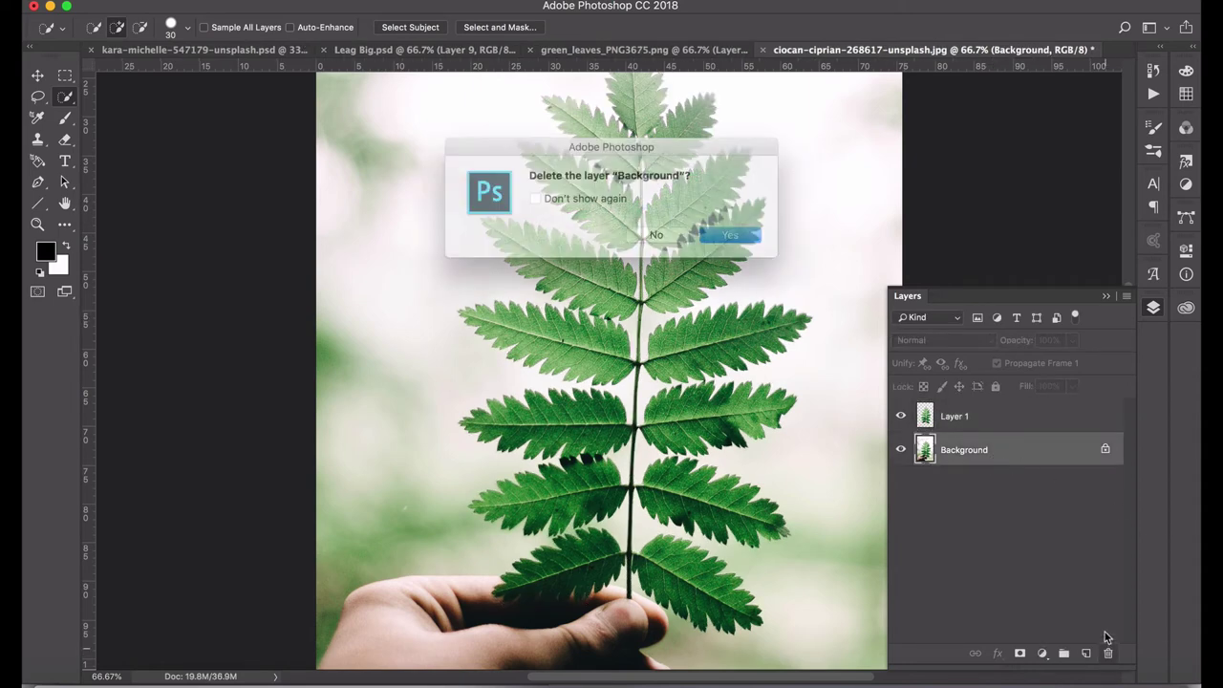
left_click(734, 237)
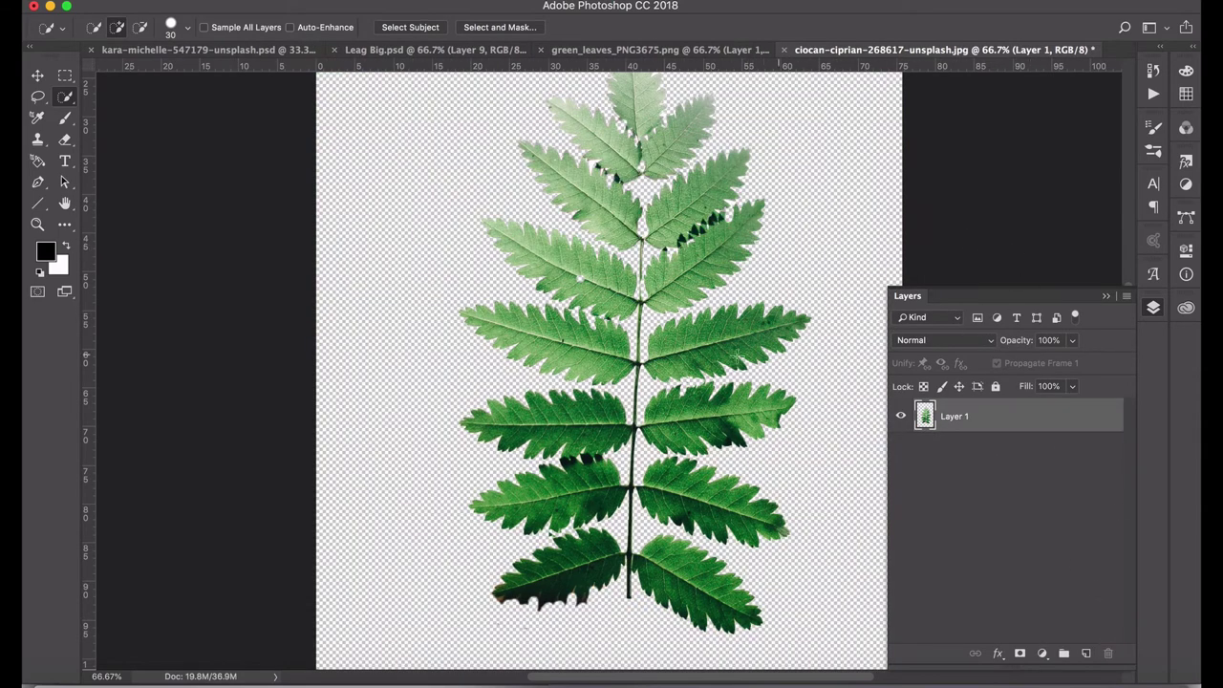
Step: Darken the upper leaflets of the fern with the Burn tool, range Shadows at 100% exposure
scroll(730, 352, "up", 3)
scroll(730, 351, "right", 2)
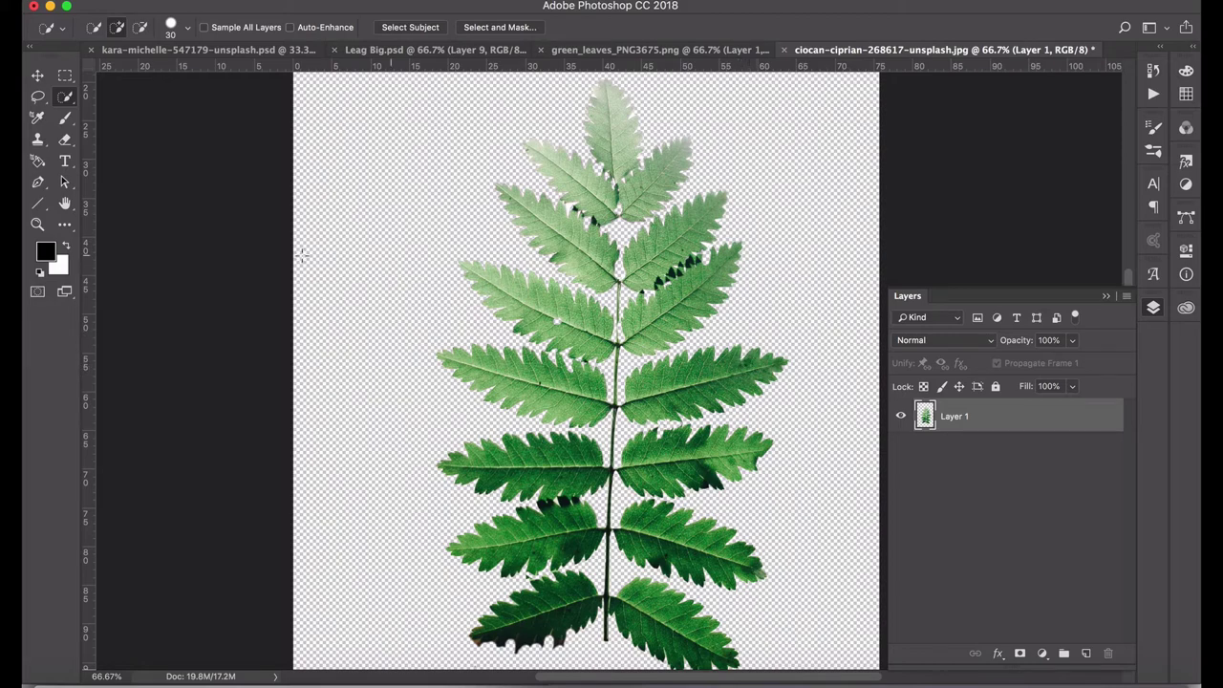
left_click(64, 225)
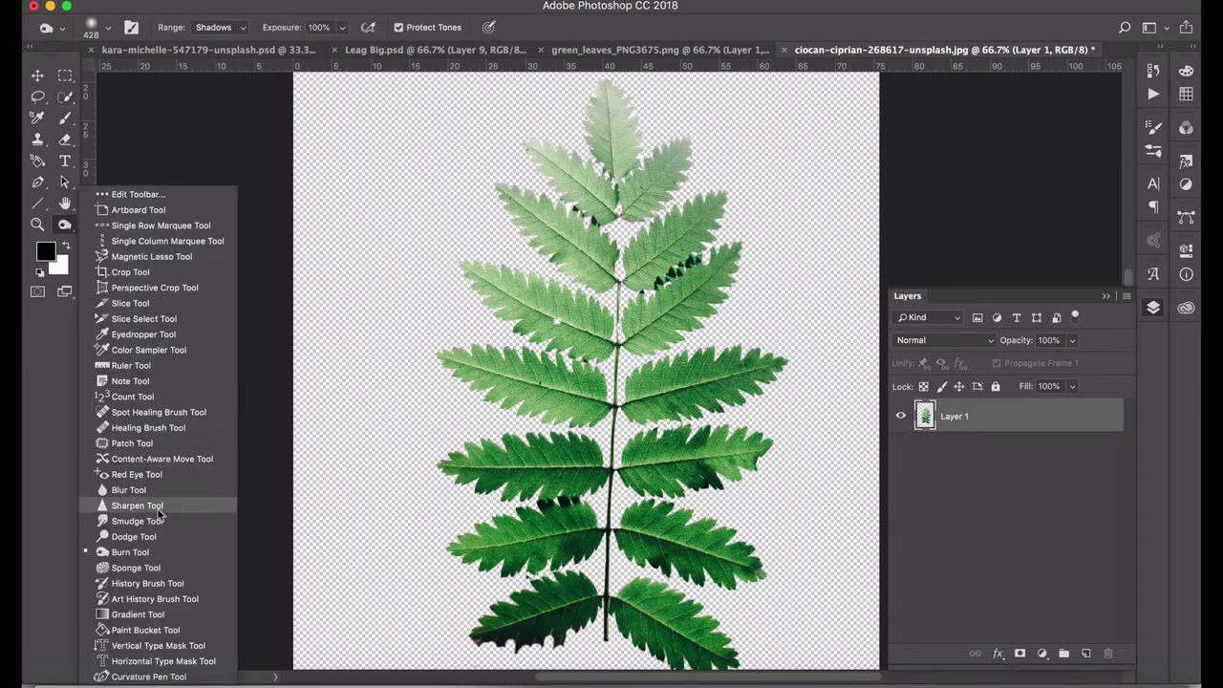
left_click(153, 552)
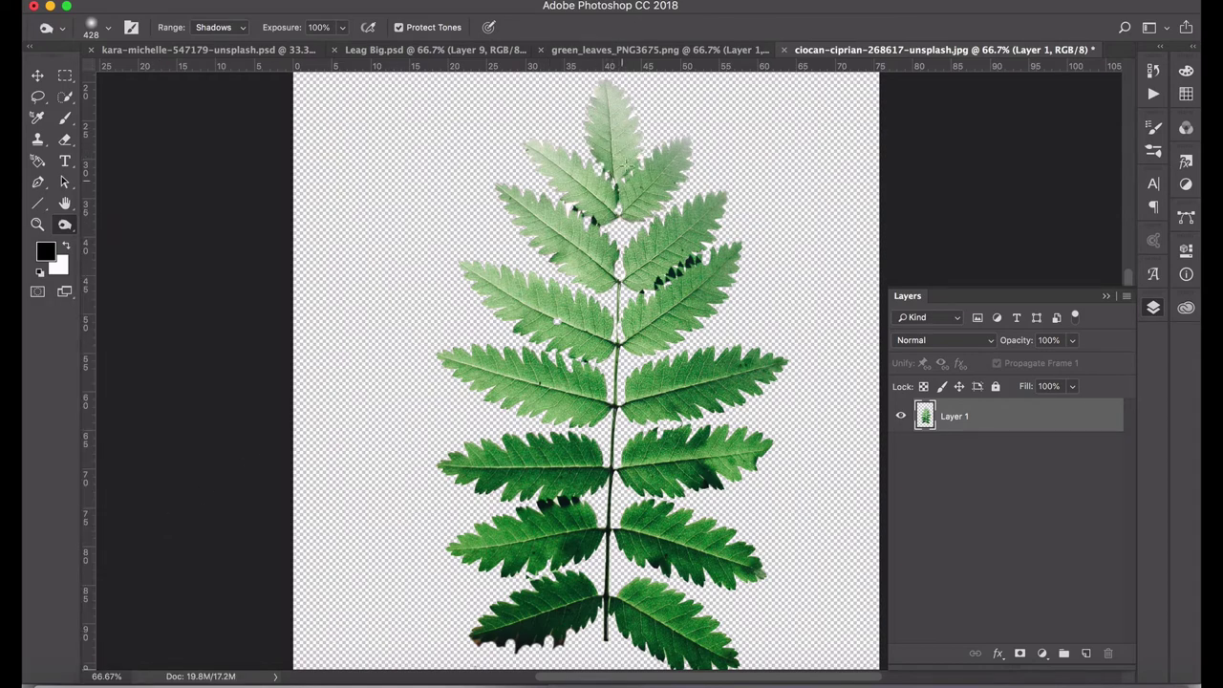
mouse_move(616, 131)
left_mouse_down()
mouse_move(571, 169)
mouse_move(592, 222)
left_mouse_up()
mouse_move(589, 271)
left_mouse_down()
mouse_move(526, 315)
mouse_move(571, 342)
left_mouse_up()
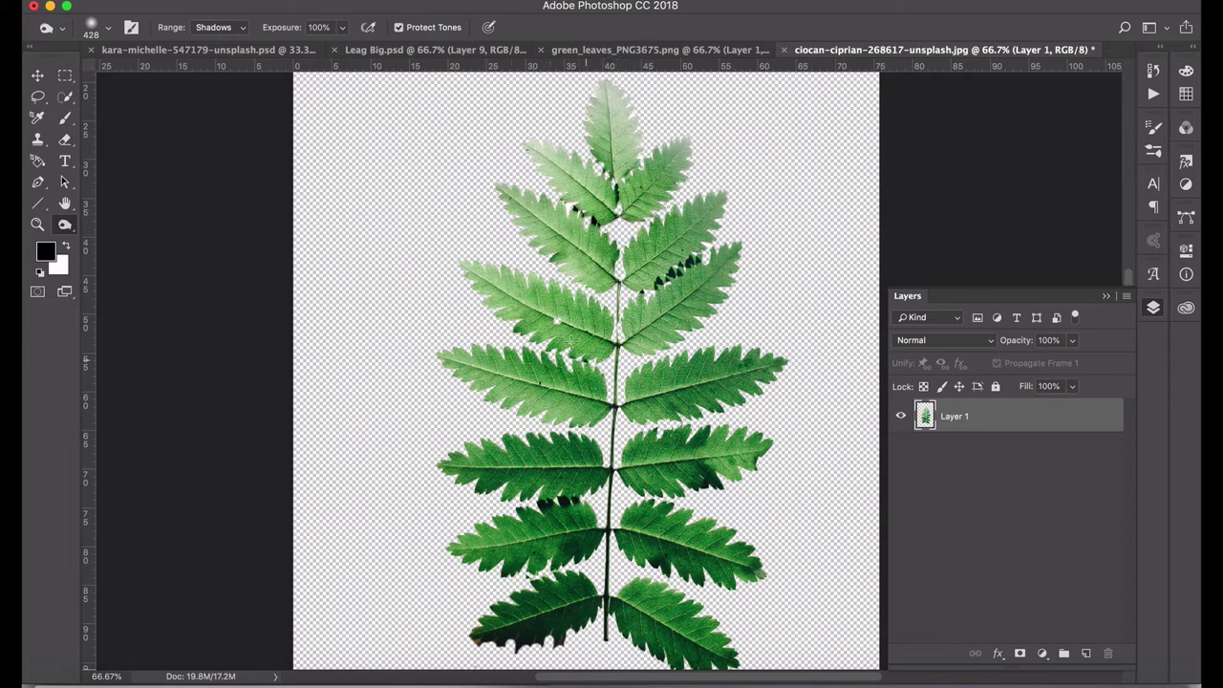
Step: Set the Burn range to Midtones and darken the fern's leaflets to a deep green
left_click(227, 29)
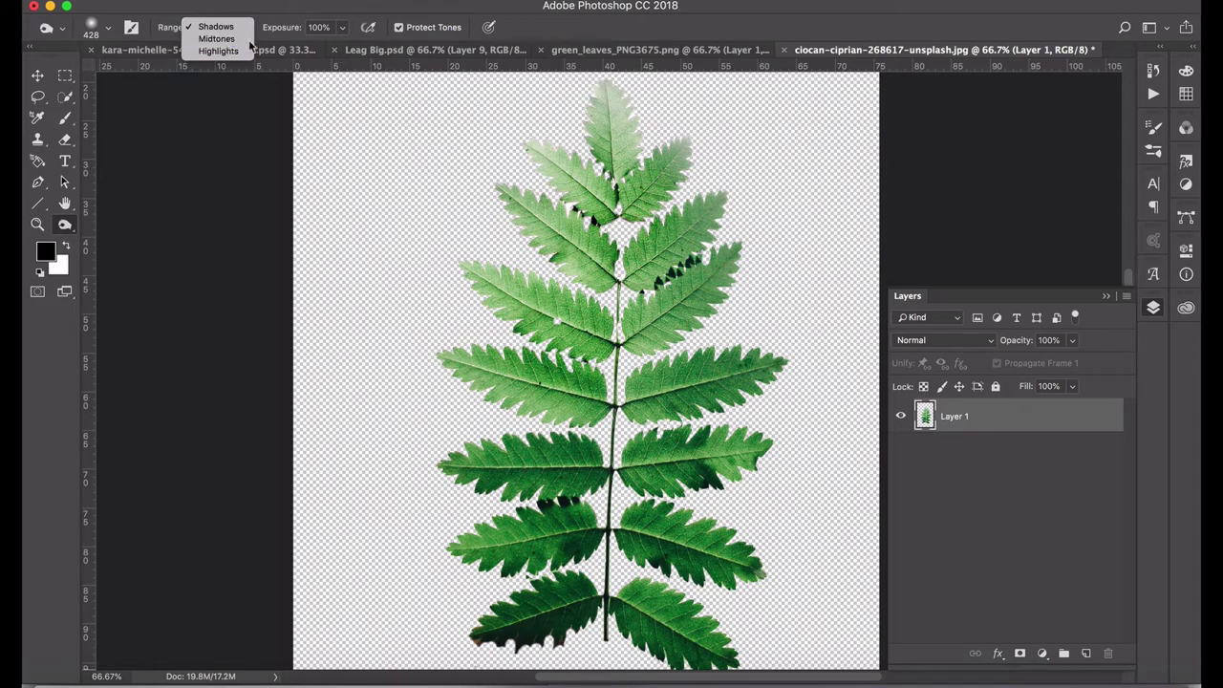
left_click(215, 38)
mouse_move(621, 133)
left_mouse_down()
mouse_move(684, 219)
mouse_move(669, 263)
mouse_move(728, 258)
mouse_move(669, 270)
mouse_move(535, 220)
mouse_move(554, 286)
left_mouse_up()
mouse_move(542, 156)
left_mouse_down()
mouse_move(513, 165)
mouse_move(488, 237)
mouse_move(530, 390)
mouse_move(595, 407)
mouse_move(641, 452)
mouse_move(641, 470)
mouse_move(697, 489)
mouse_move(737, 553)
mouse_move(706, 559)
mouse_move(590, 531)
mouse_move(558, 605)
mouse_move(693, 626)
mouse_move(658, 173)
mouse_move(678, 155)
mouse_move(668, 174)
mouse_move(617, 107)
mouse_move(605, 136)
mouse_move(535, 131)
mouse_move(666, 196)
mouse_move(681, 295)
mouse_move(666, 328)
mouse_move(695, 306)
mouse_move(651, 339)
mouse_move(602, 344)
mouse_move(549, 387)
mouse_move(434, 361)
mouse_move(517, 389)
mouse_move(570, 444)
mouse_move(509, 469)
mouse_move(557, 455)
mouse_move(602, 477)
mouse_move(740, 462)
mouse_move(686, 621)
mouse_move(650, 607)
mouse_move(673, 360)
mouse_move(669, 219)
mouse_move(536, 144)
mouse_move(590, 189)
mouse_move(608, 145)
mouse_move(622, 144)
mouse_move(612, 112)
mouse_move(478, 272)
mouse_move(614, 350)
mouse_move(591, 330)
left_mouse_up()
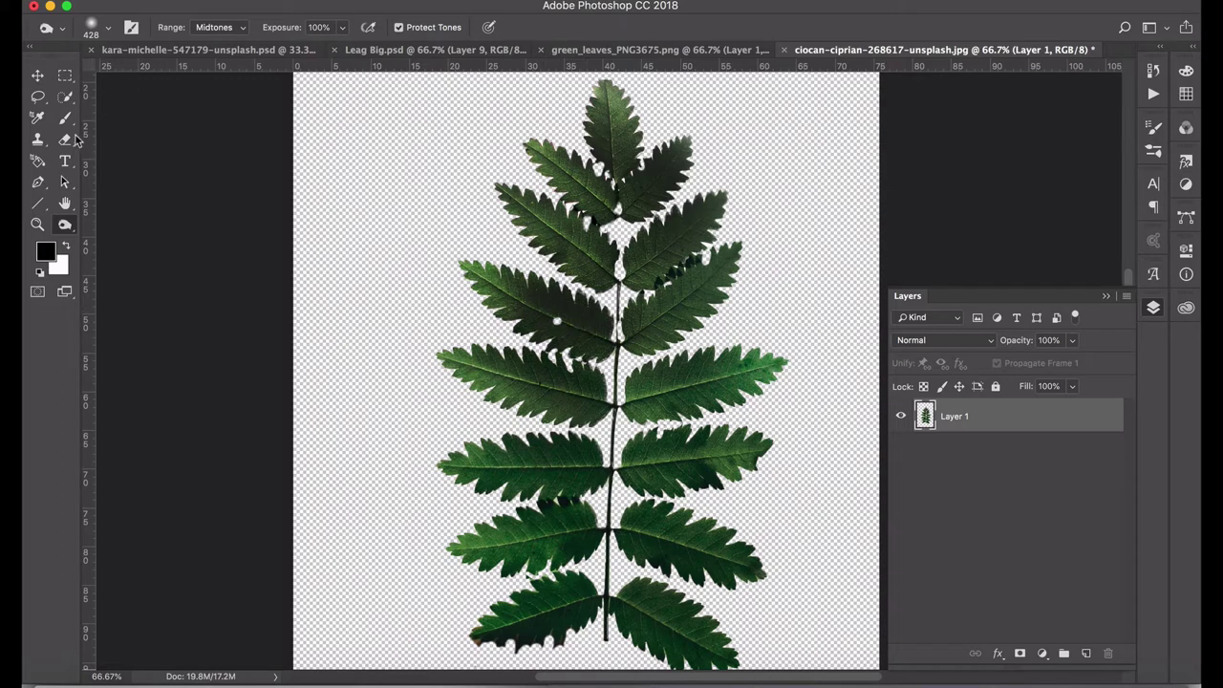
Step: Fill the small hole in the upper leaflet by cloning nearby leaf texture with the Clone Stamp tool
left_click(38, 140)
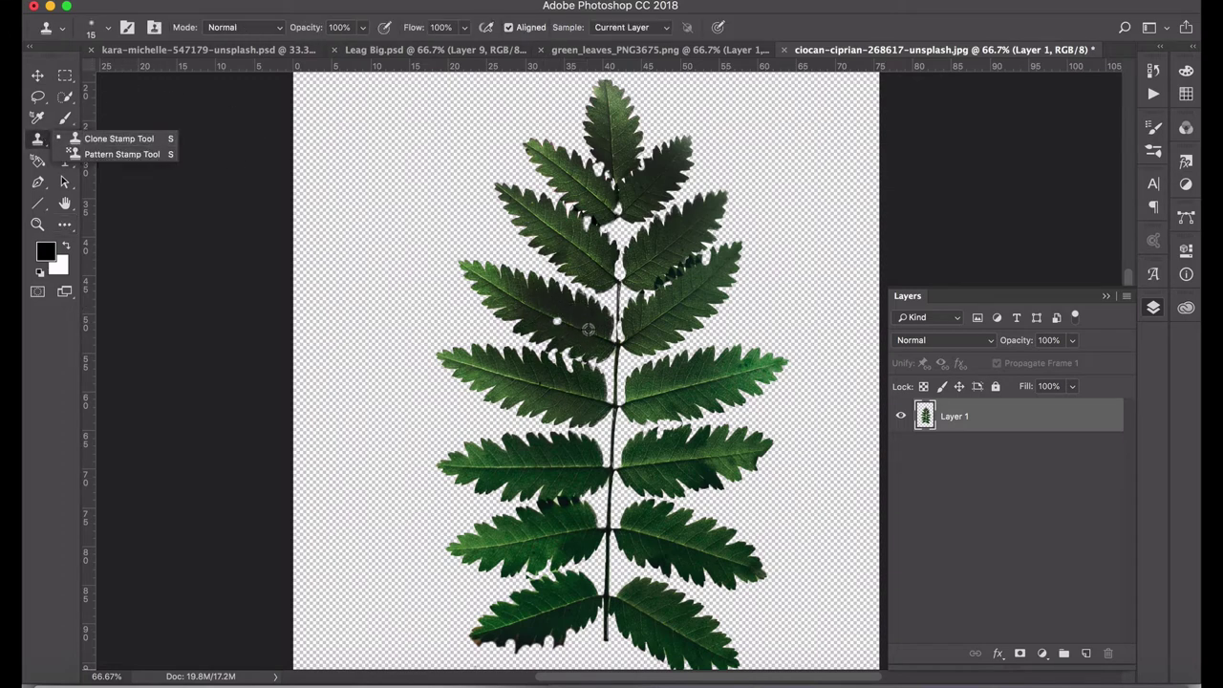
left_click(588, 329)
left_click_drag(556, 320, 553, 322)
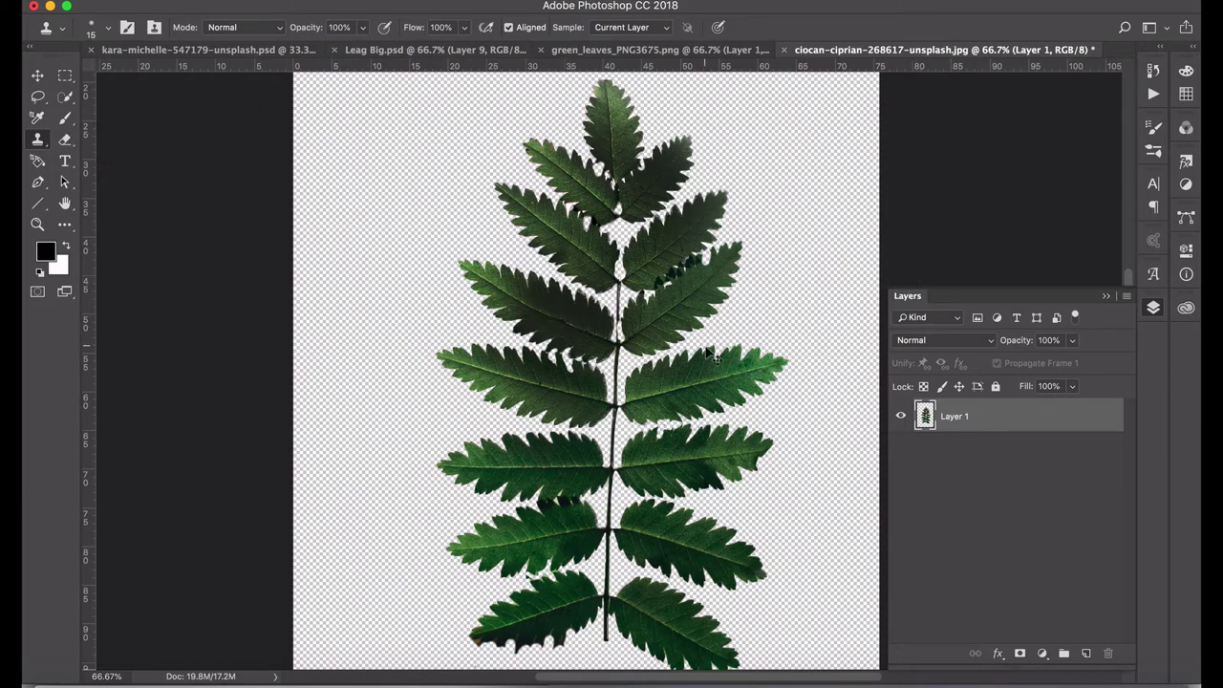
Step: Darken the fern with Curves by pulling the RGB midpoint down to about input 145, output 91
key("super+m")
left_click(829, 234)
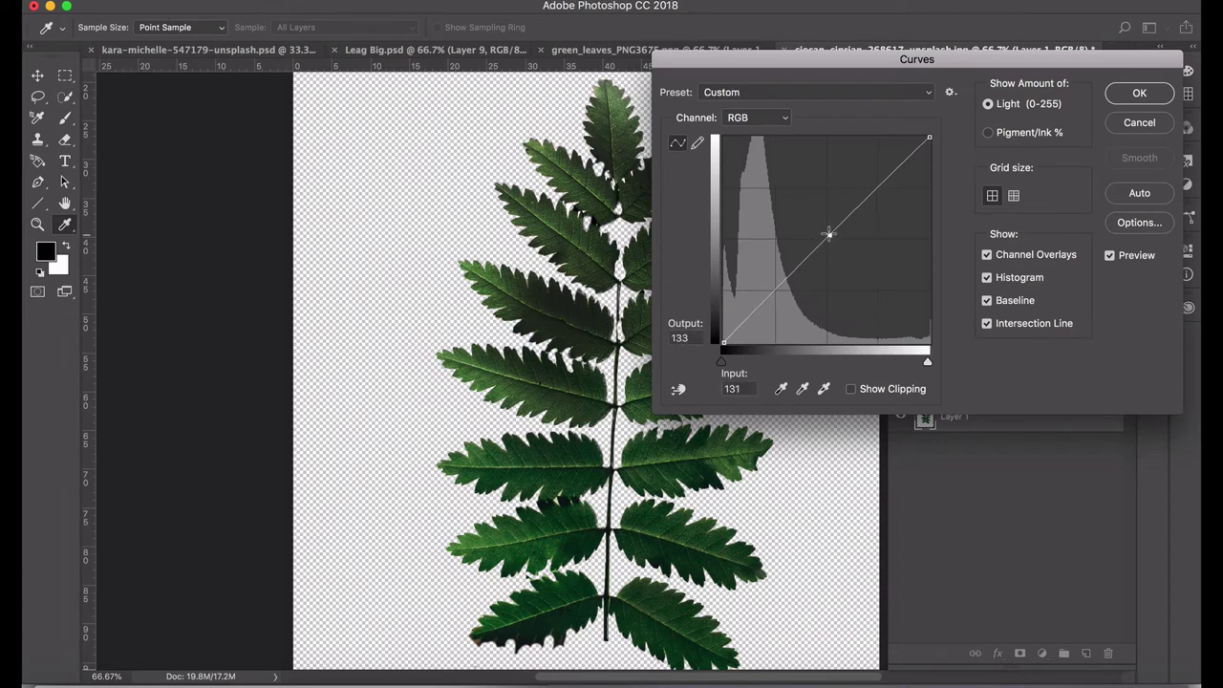
left_click_drag(829, 233, 847, 260)
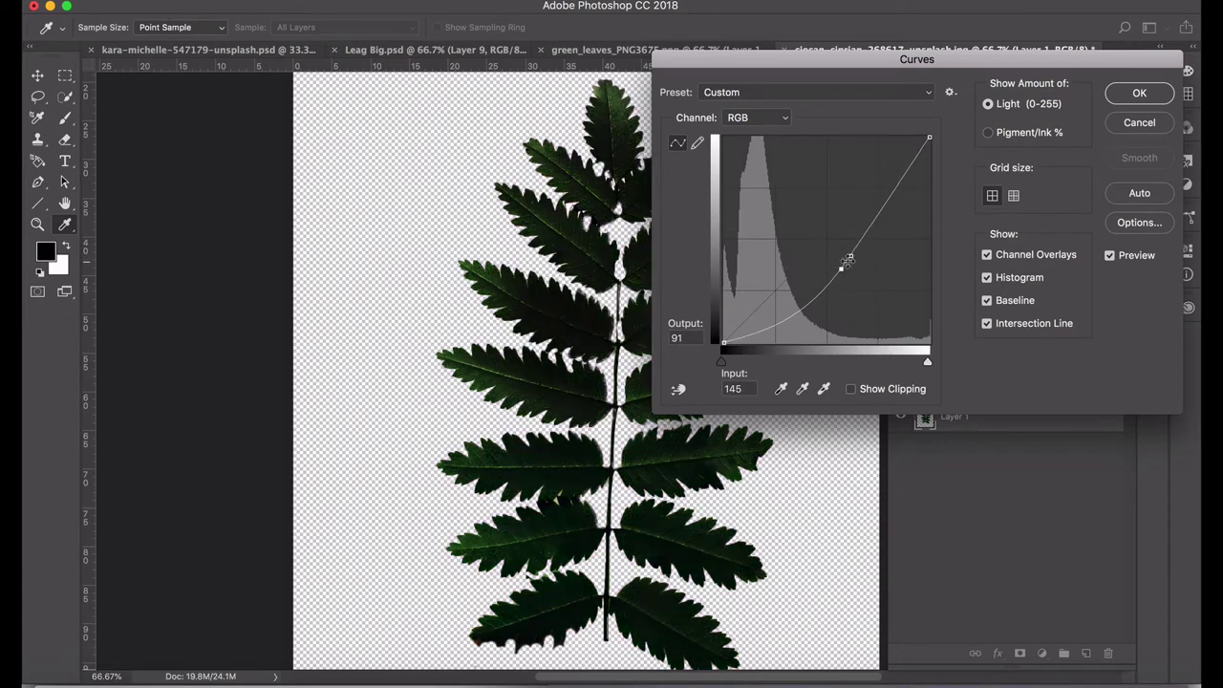
left_click(1138, 92)
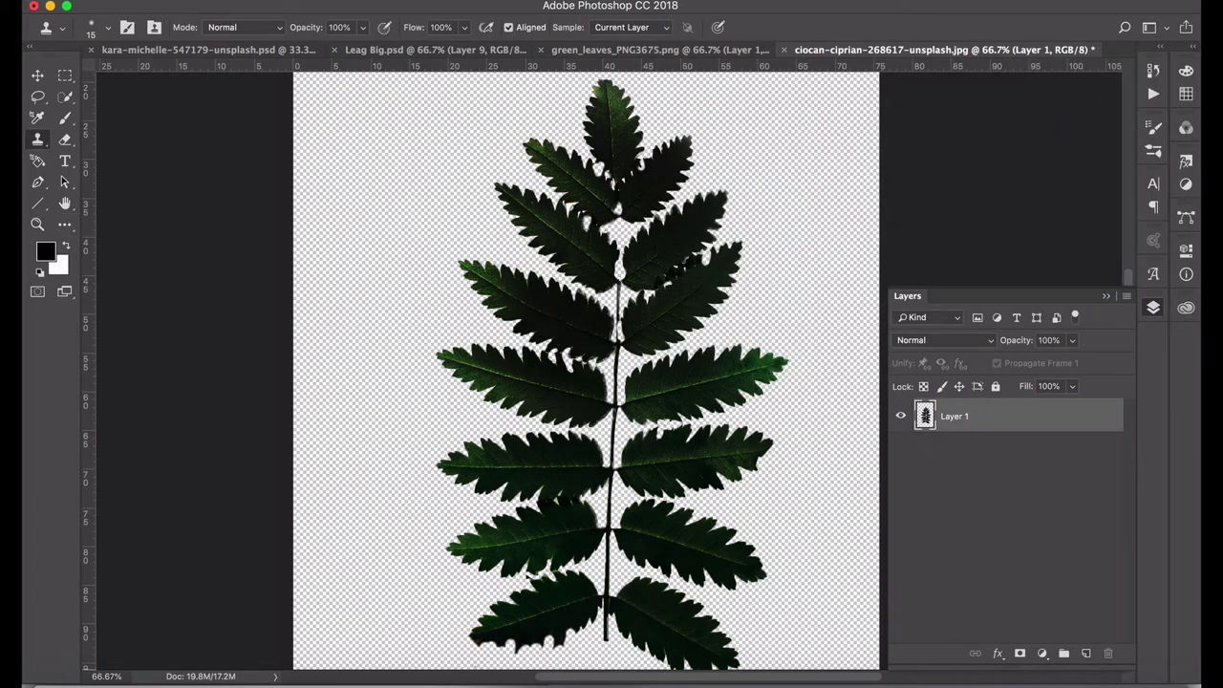
Step: Select the fern's dark areas using Color Range set to Shadows
left_click(382, 0)
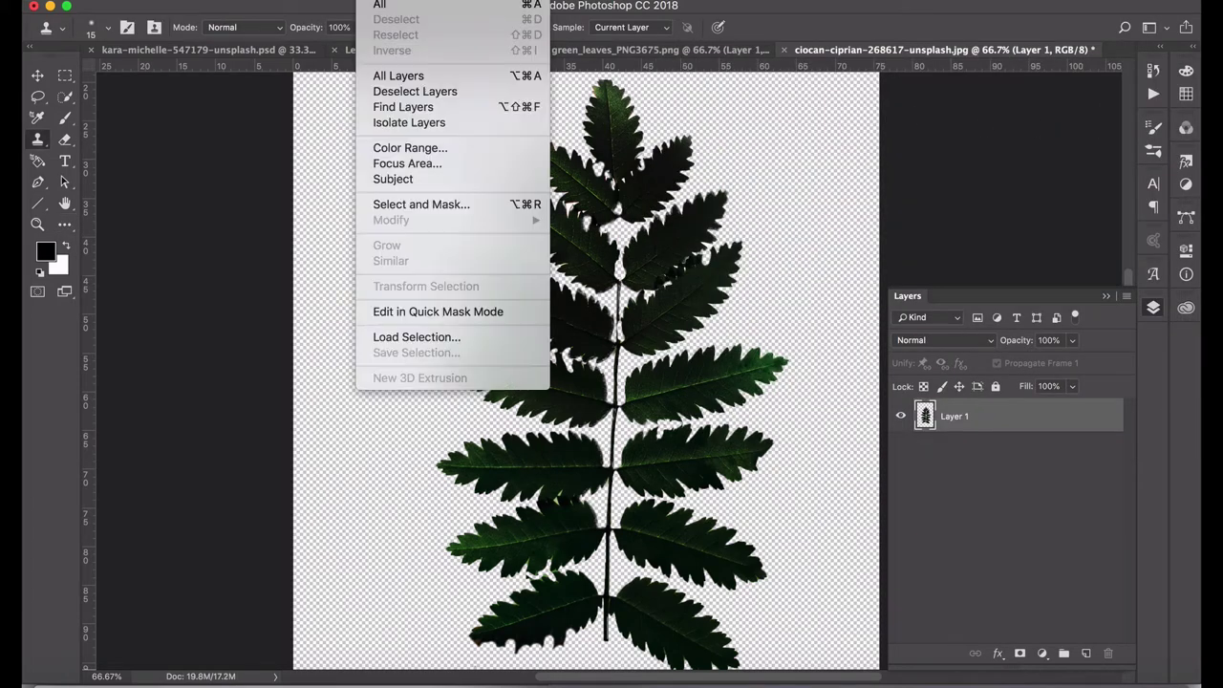
left_click(414, 149)
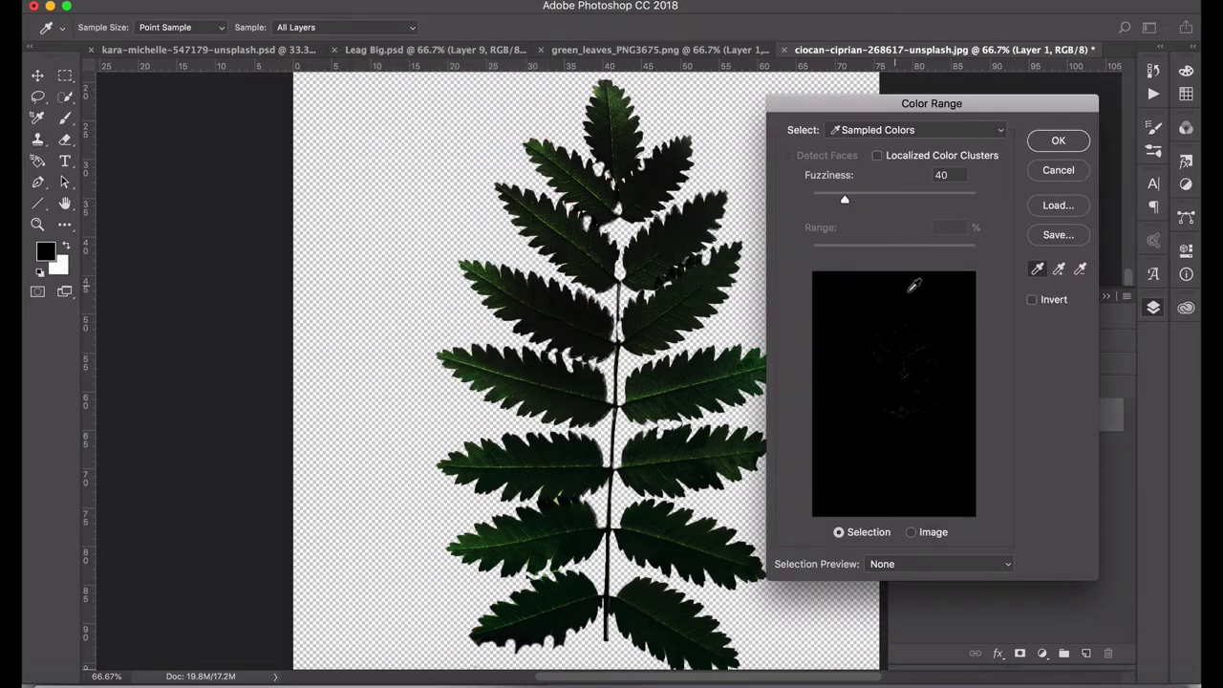
left_click(937, 130)
left_click(897, 302)
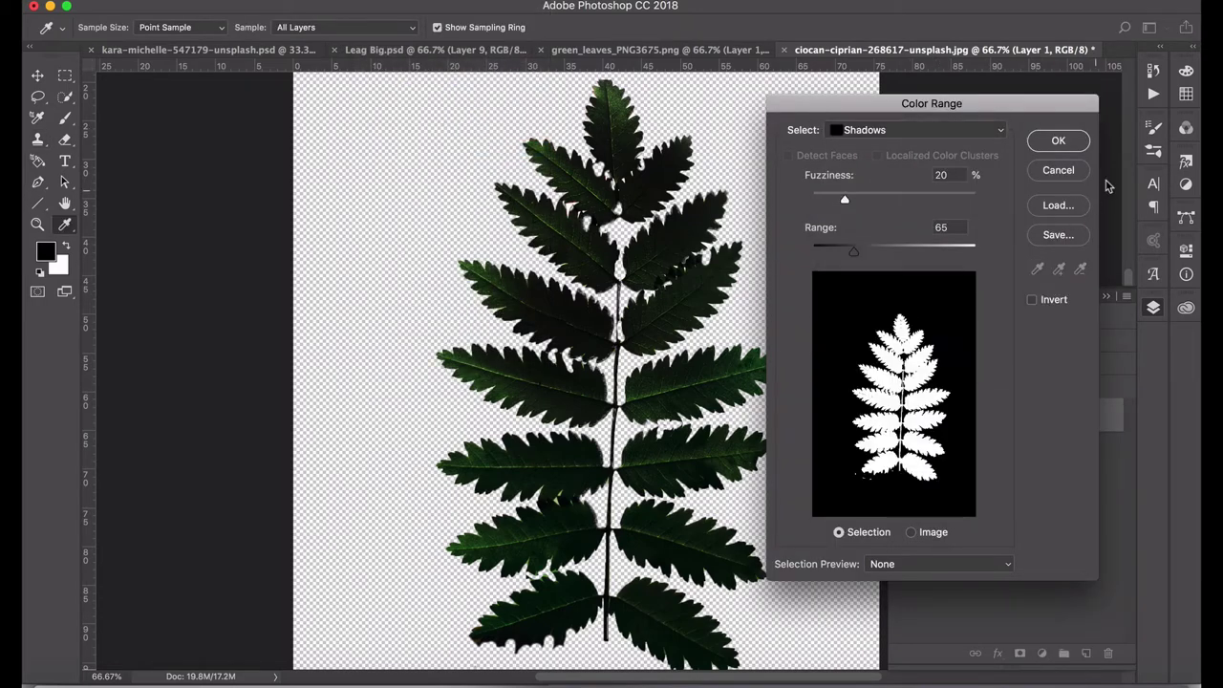
left_click(1058, 141)
key("s")
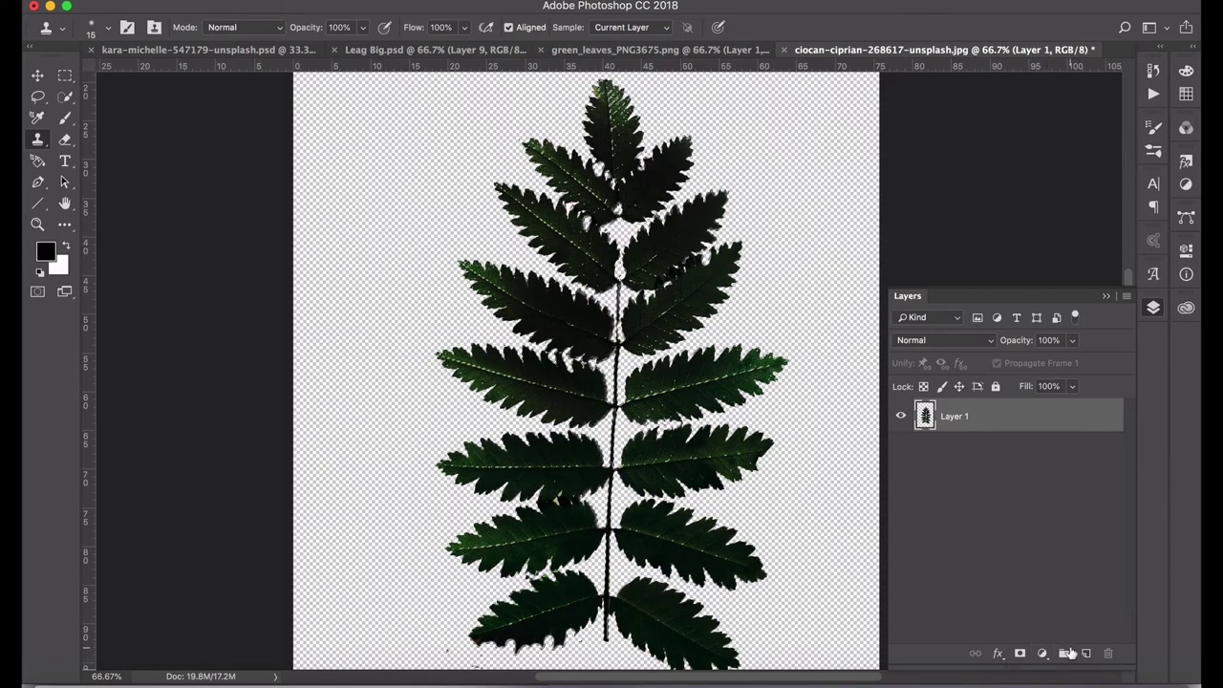
Step: Add a Solid Color fill layer from the selection in dark green 2f4529
left_click(1041, 656)
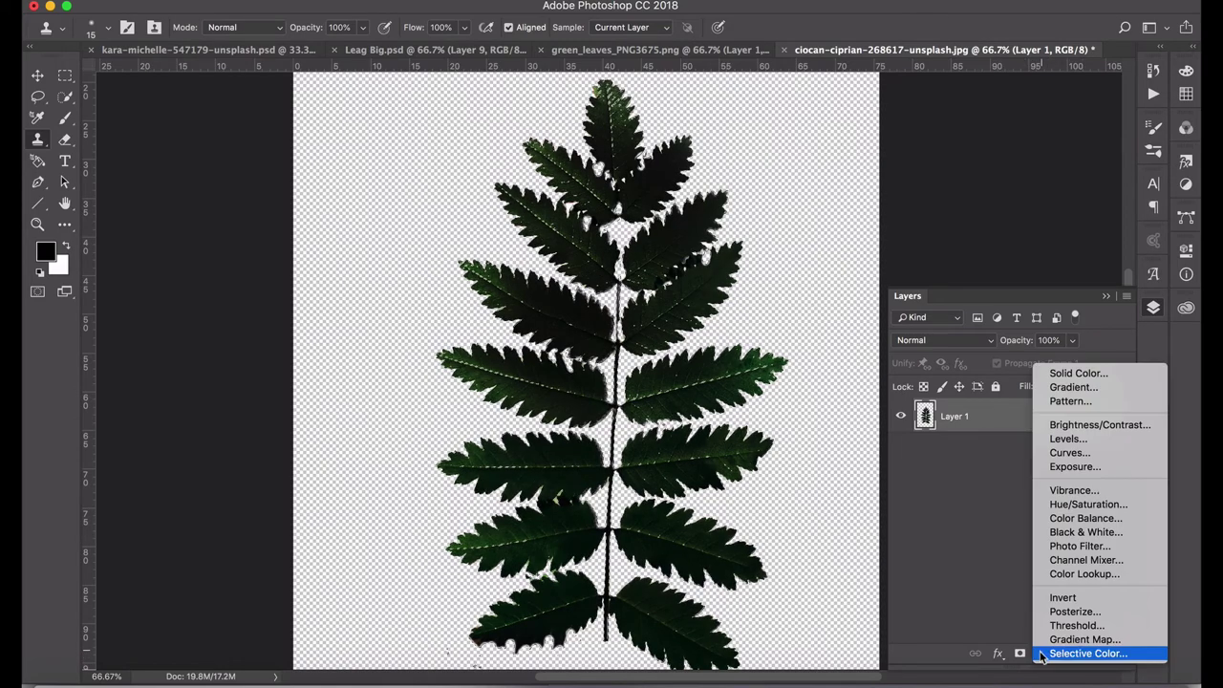
left_click(1074, 373)
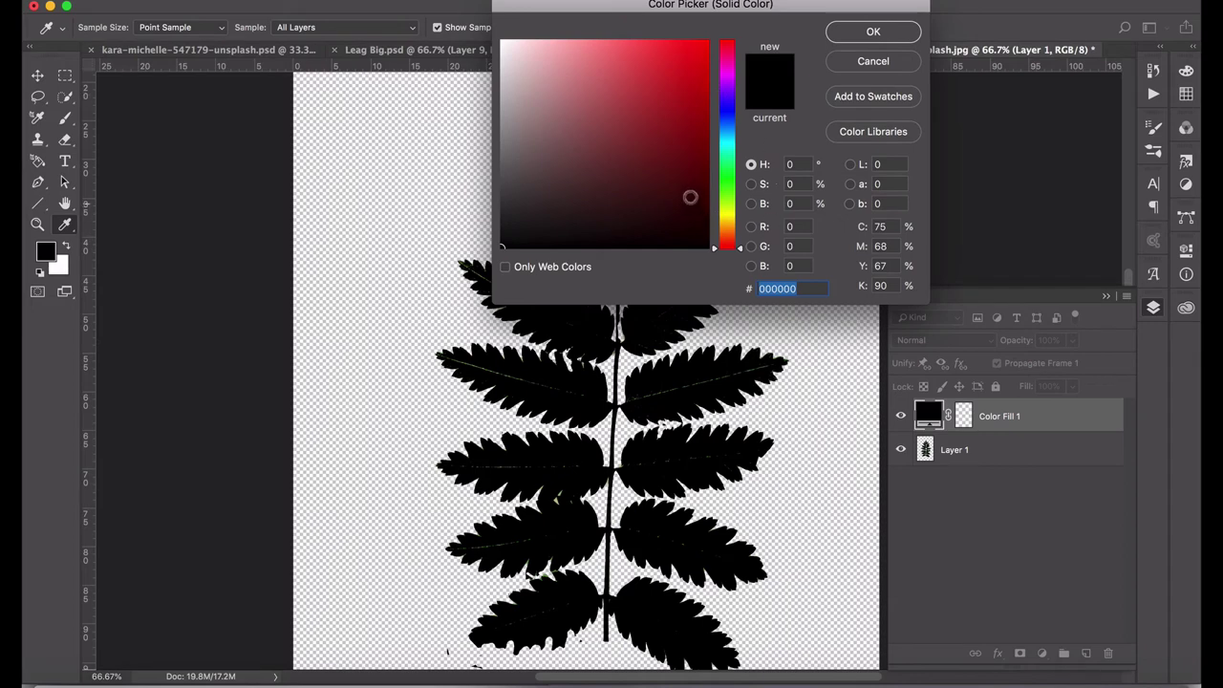
left_click(730, 192)
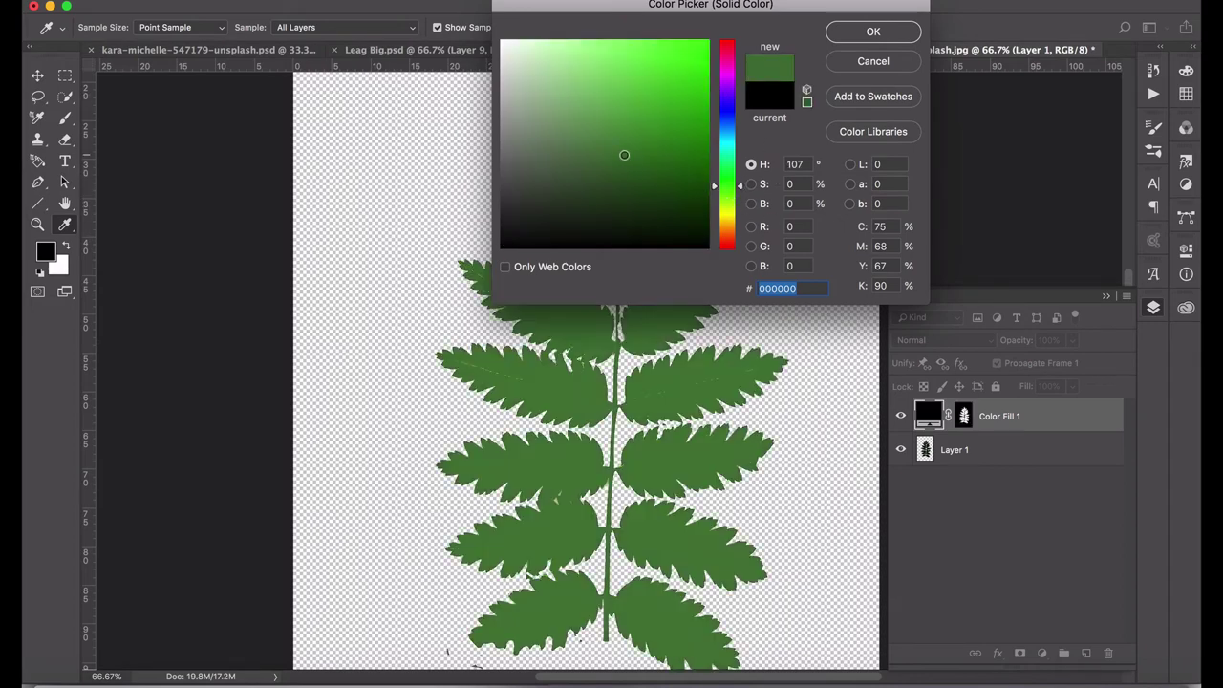
mouse_move(625, 156)
left_mouse_down()
mouse_move(652, 166)
mouse_move(585, 191)
left_mouse_up()
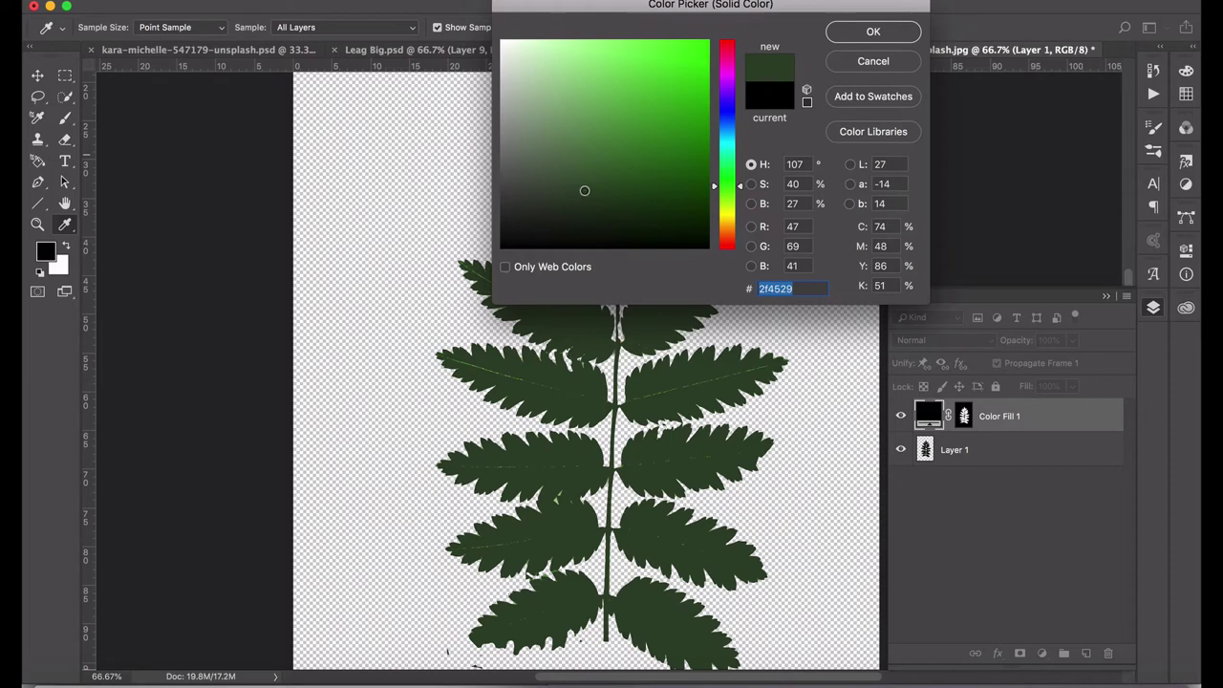
left_click(849, 33)
key("s")
Step: Delete Layer 1 beneath the green fill layer
left_click(1002, 454)
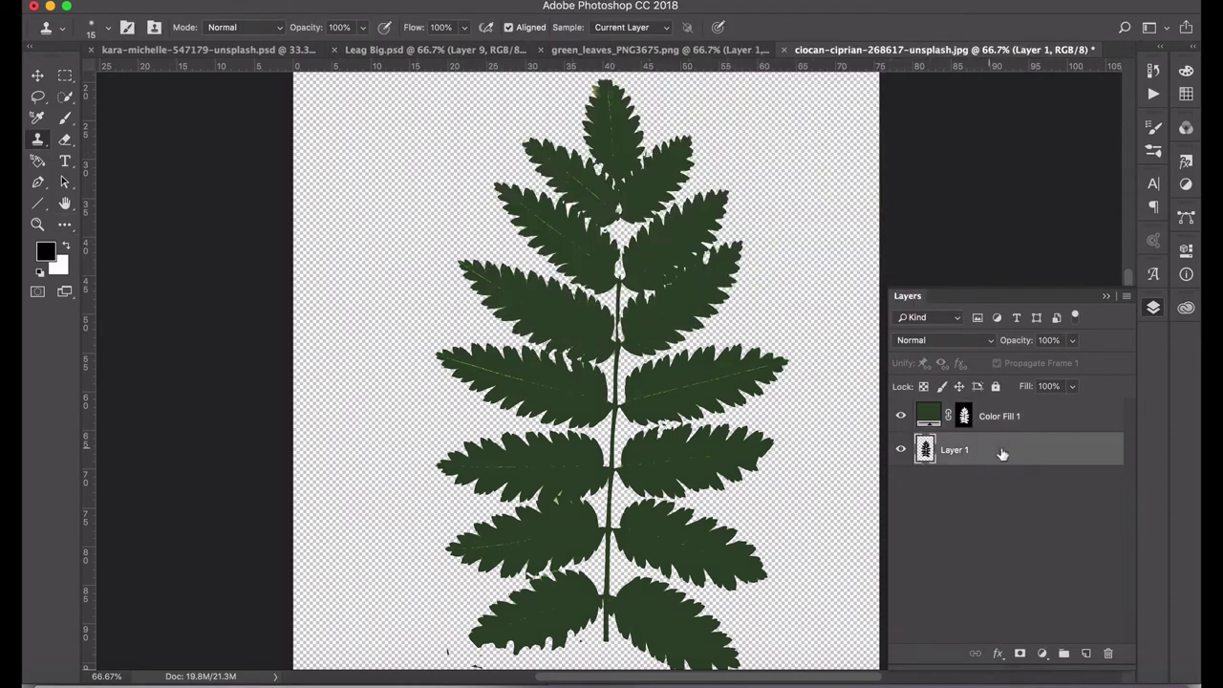
left_click(1109, 653)
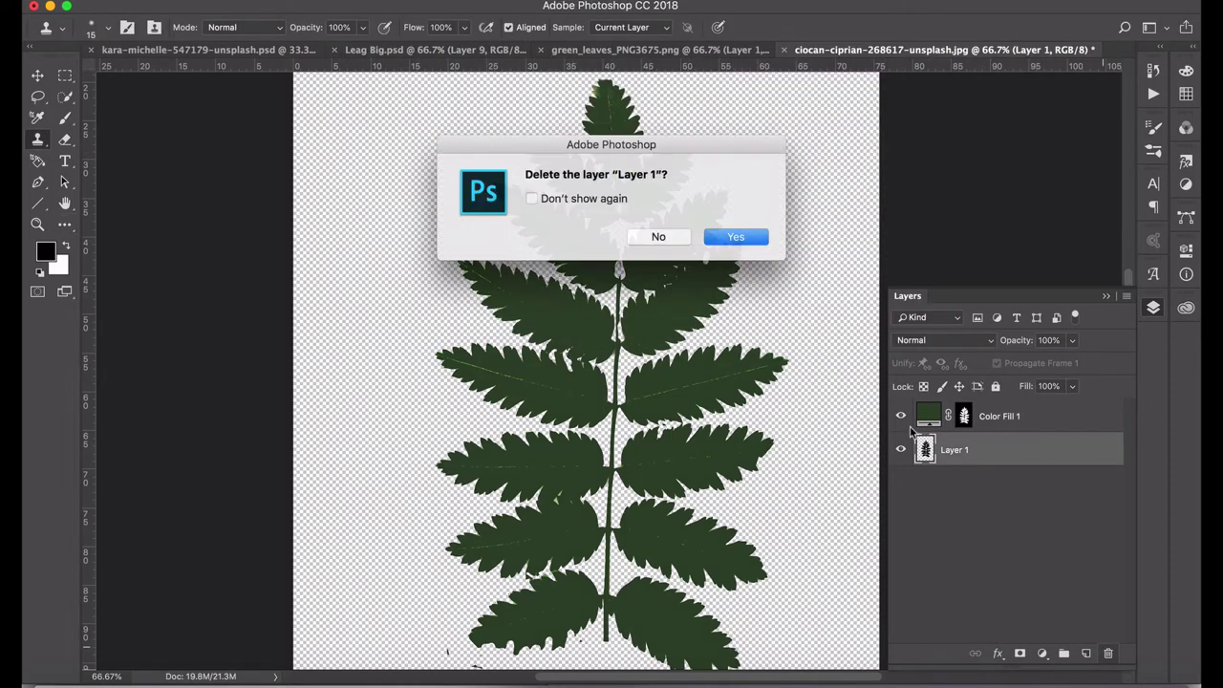
left_click(724, 239)
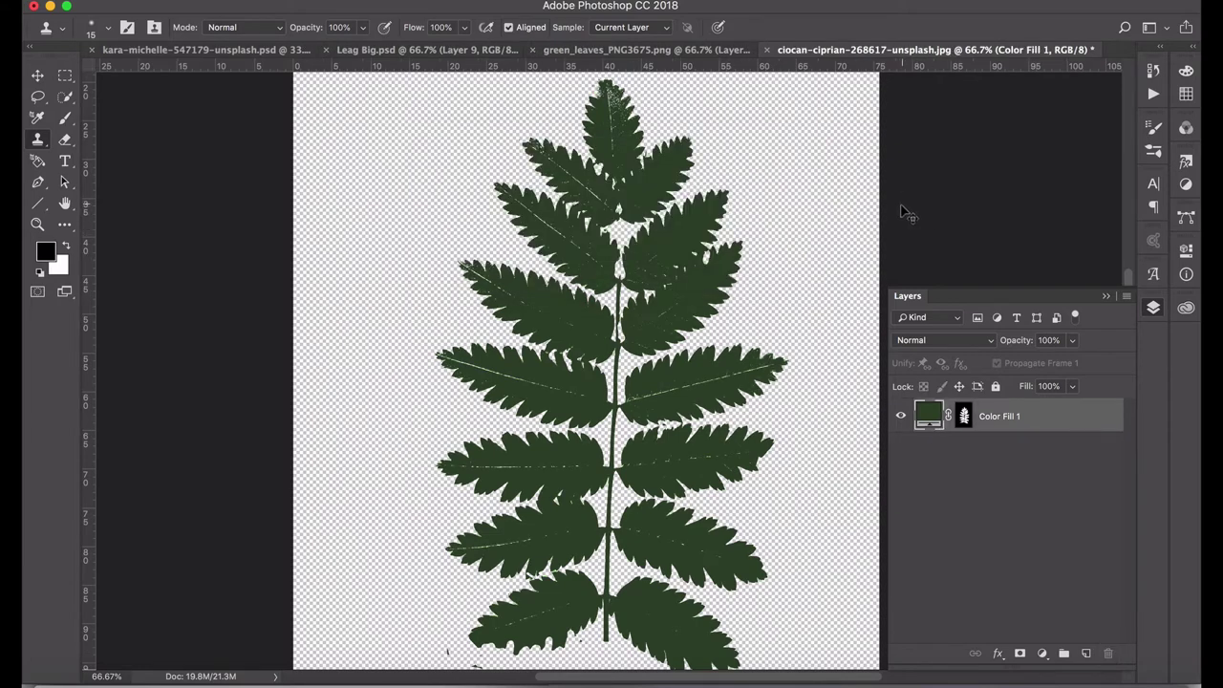
Step: Crop the canvas on all four sides to sit close around the green fern leaf
key("super+minus")
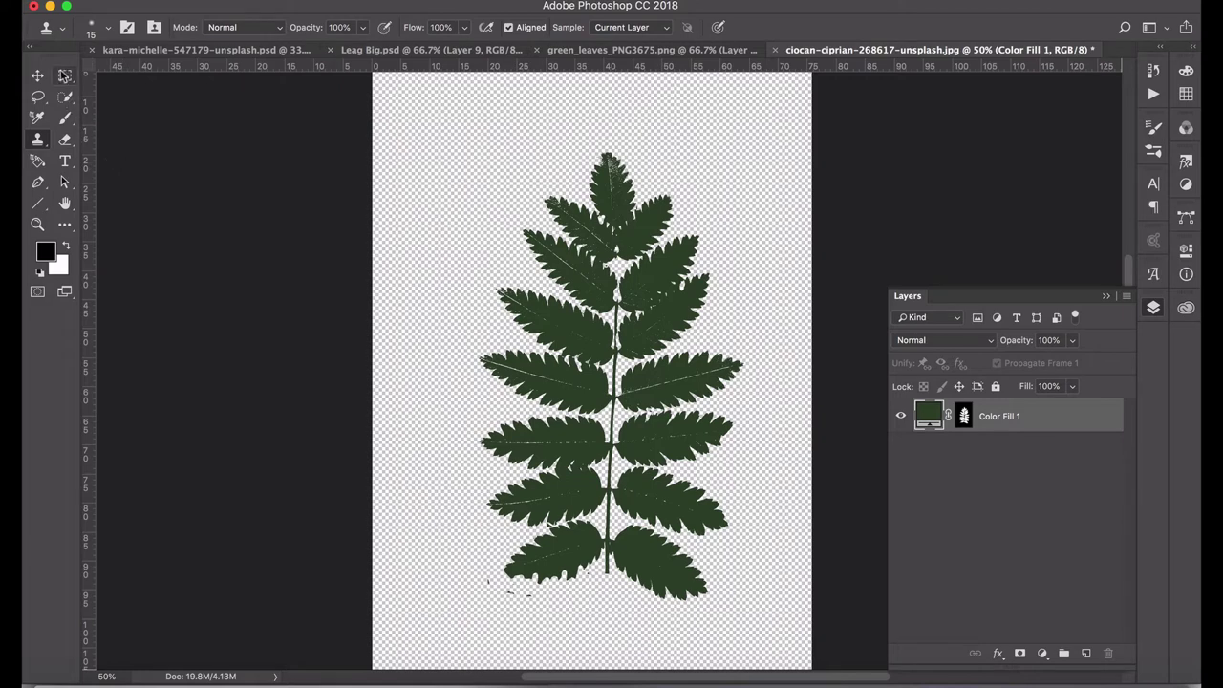
left_click(65, 223)
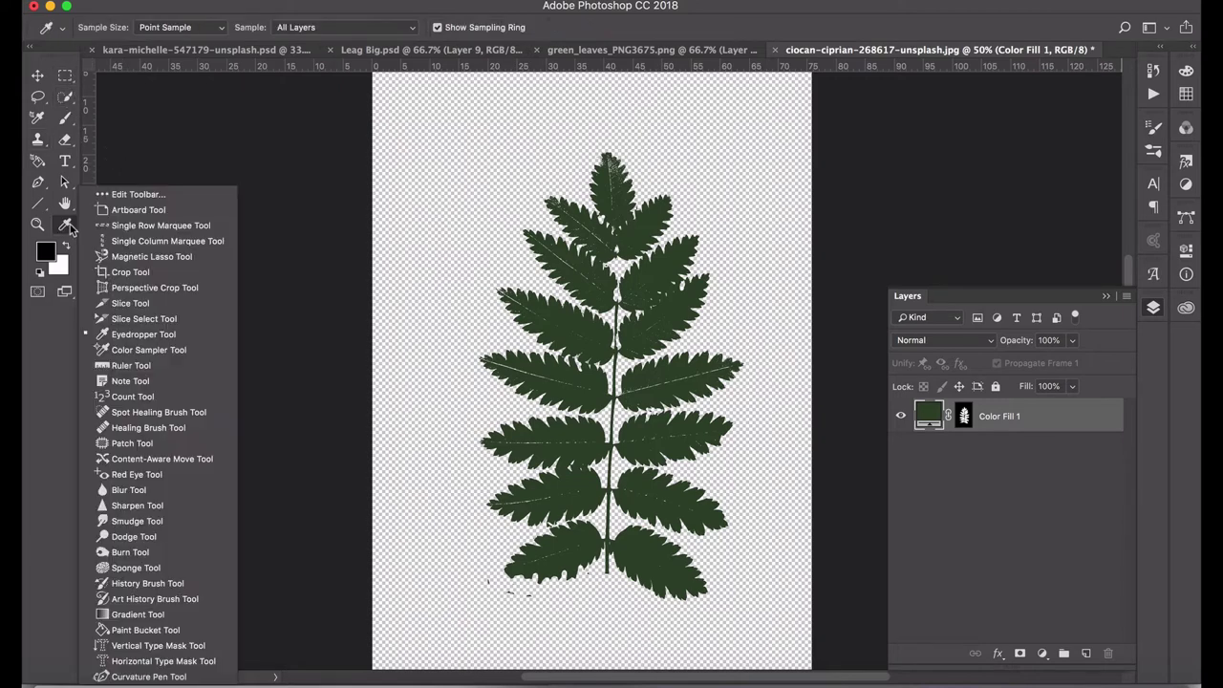
left_click(131, 273)
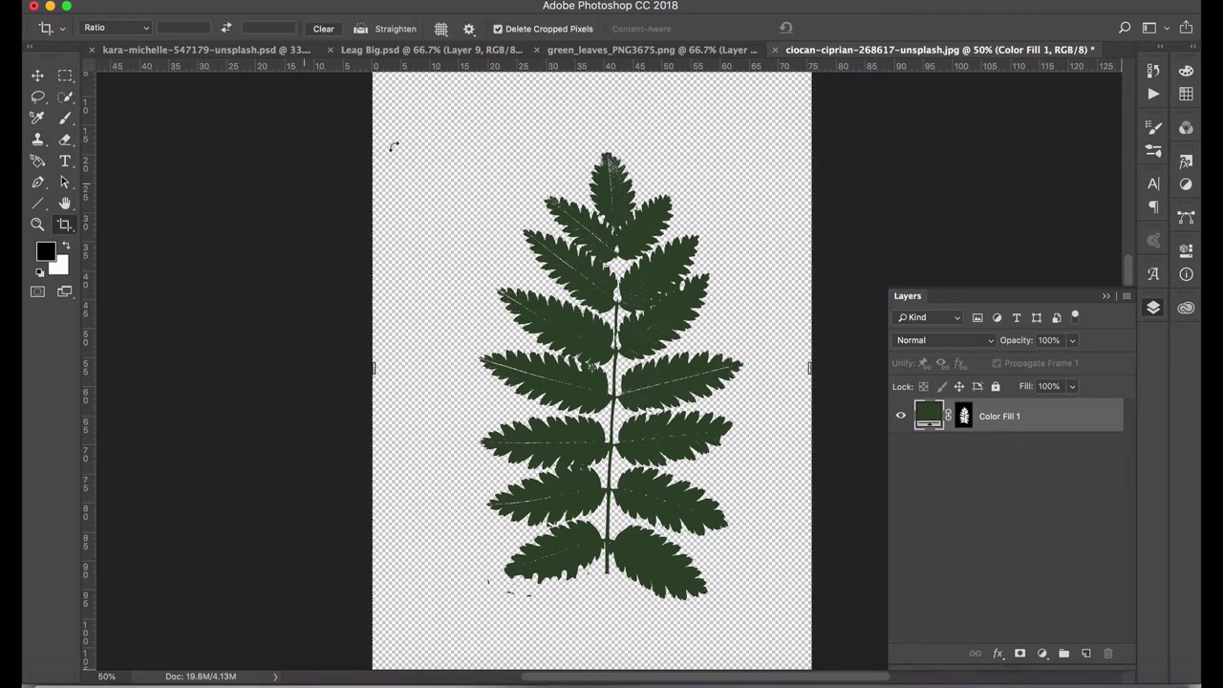
key("super+minus")
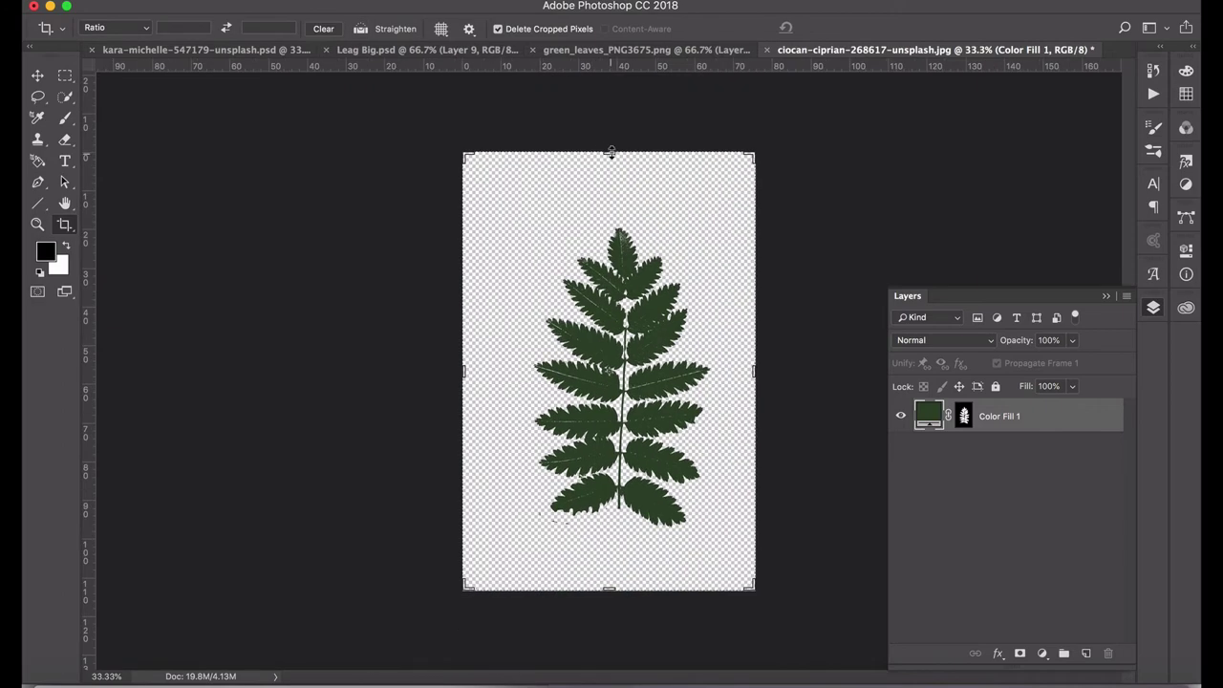
left_click_drag(609, 137, 613, 179)
key("super+r")
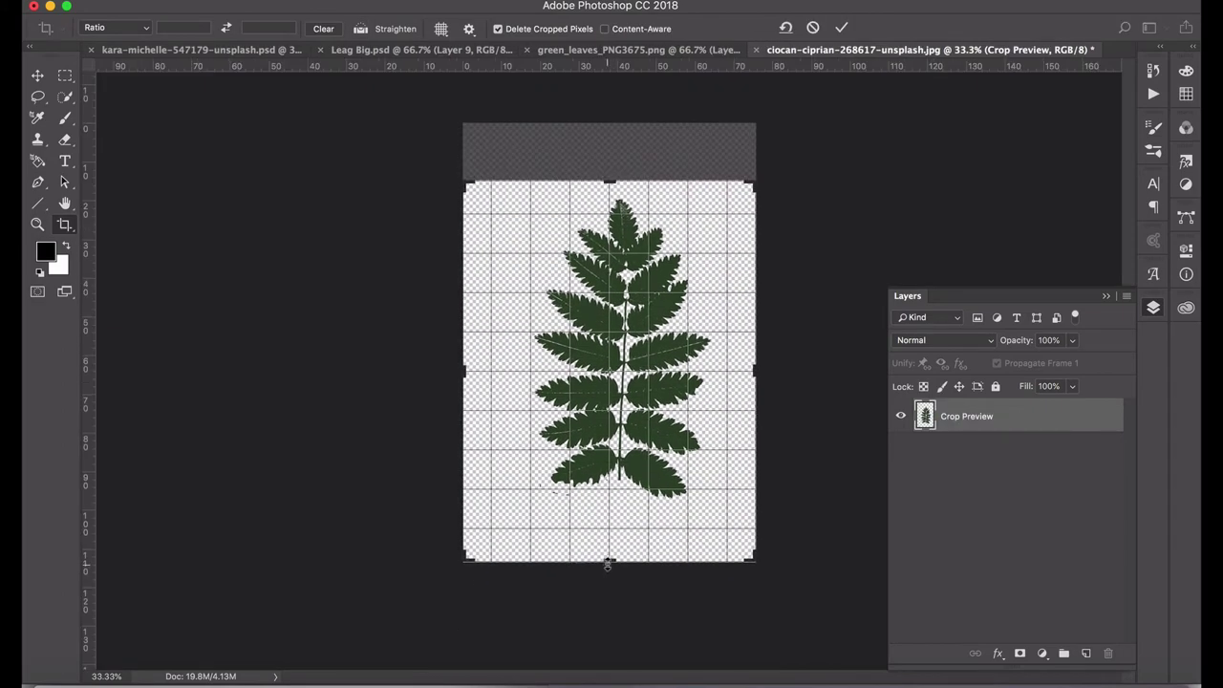
left_click_drag(607, 564, 609, 535)
left_click_drag(462, 369, 505, 371)
left_click_drag(728, 374, 712, 375)
left_click_drag(506, 373, 509, 373)
key("Return")
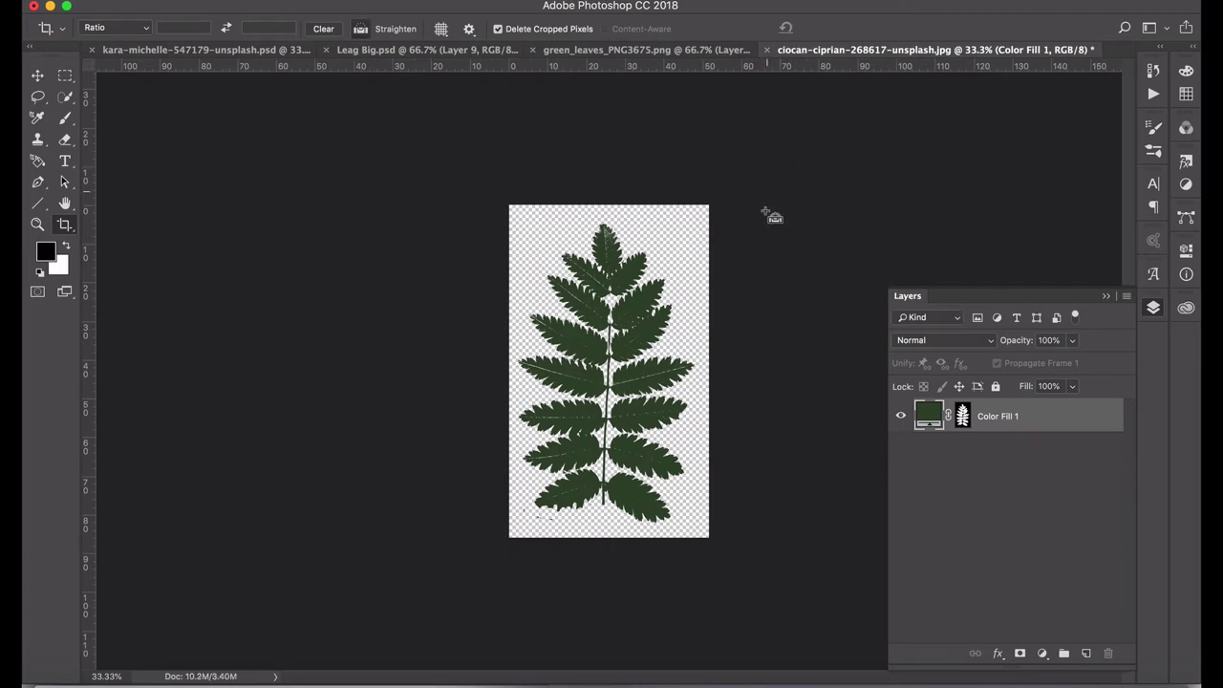
Step: Save the cropped fern as SMALL LEAF.png in the Images folder with large file size, and close its source document without saving
key("super+shift+s")
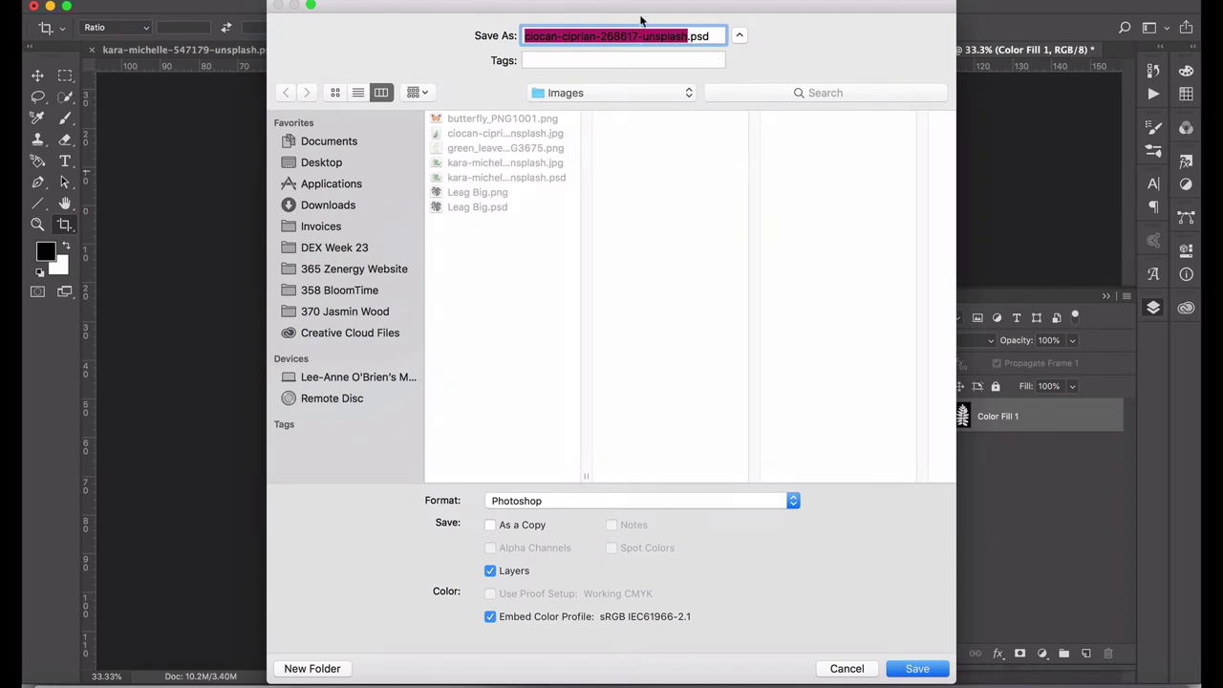
type("SMALL LEAF")
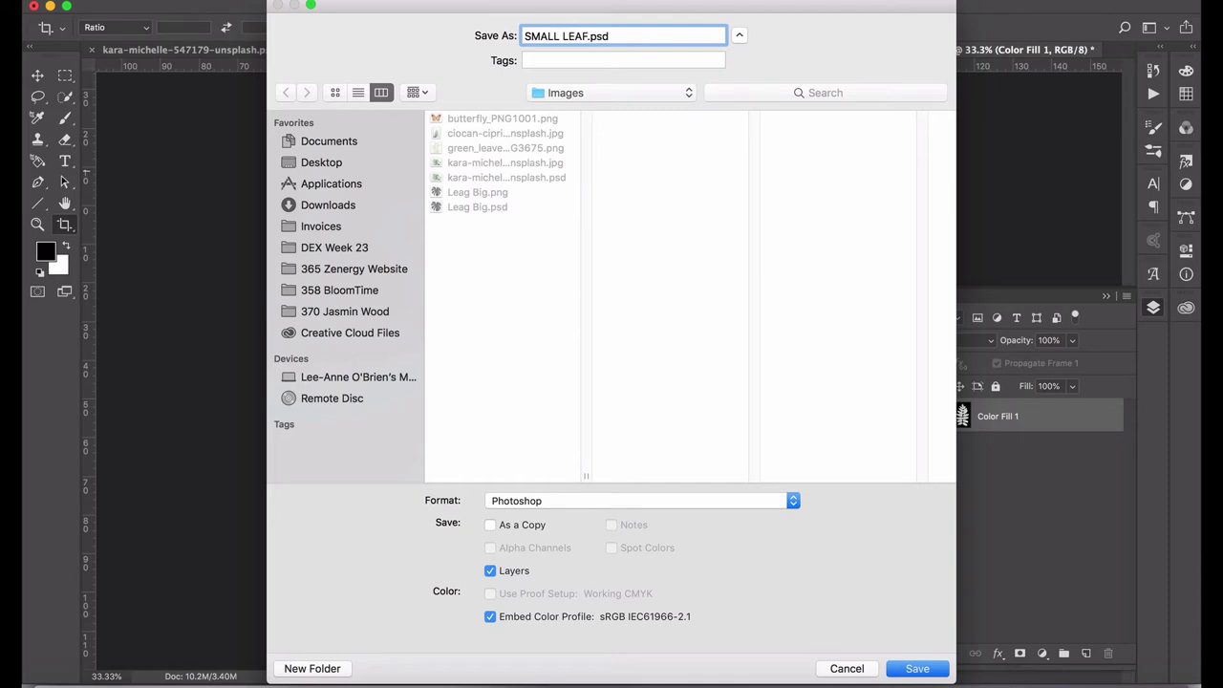
left_click(688, 501)
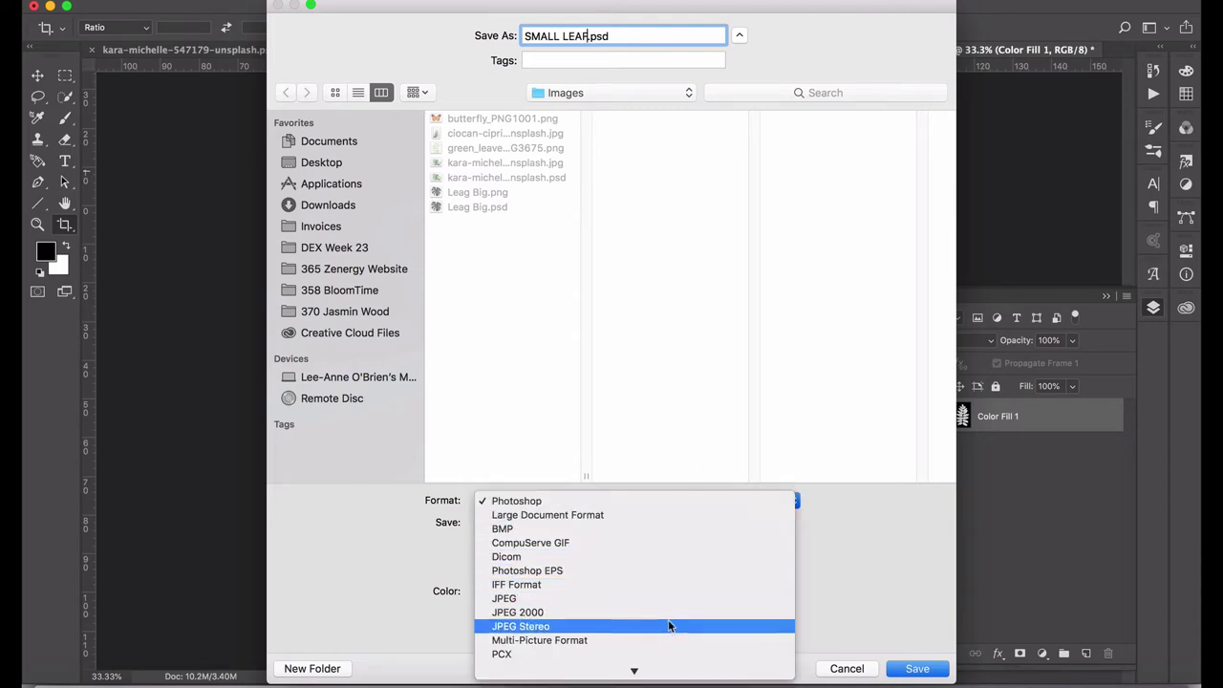
mouse_move(633, 669)
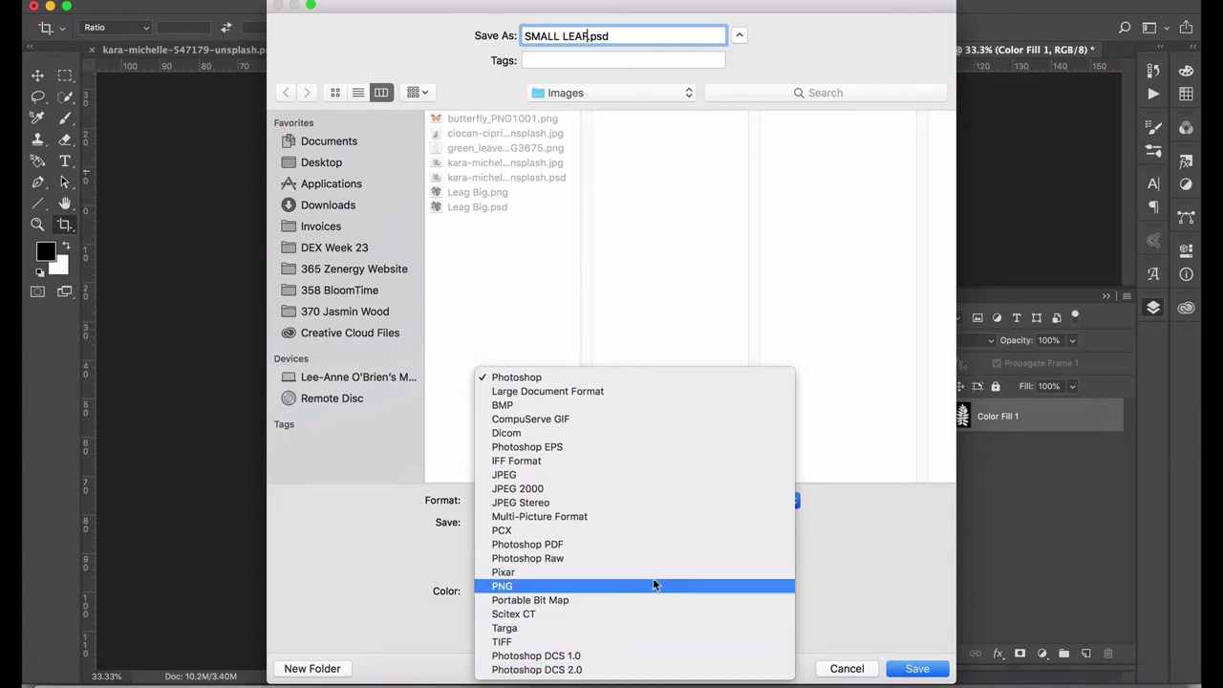
left_click(680, 586)
left_click(918, 669)
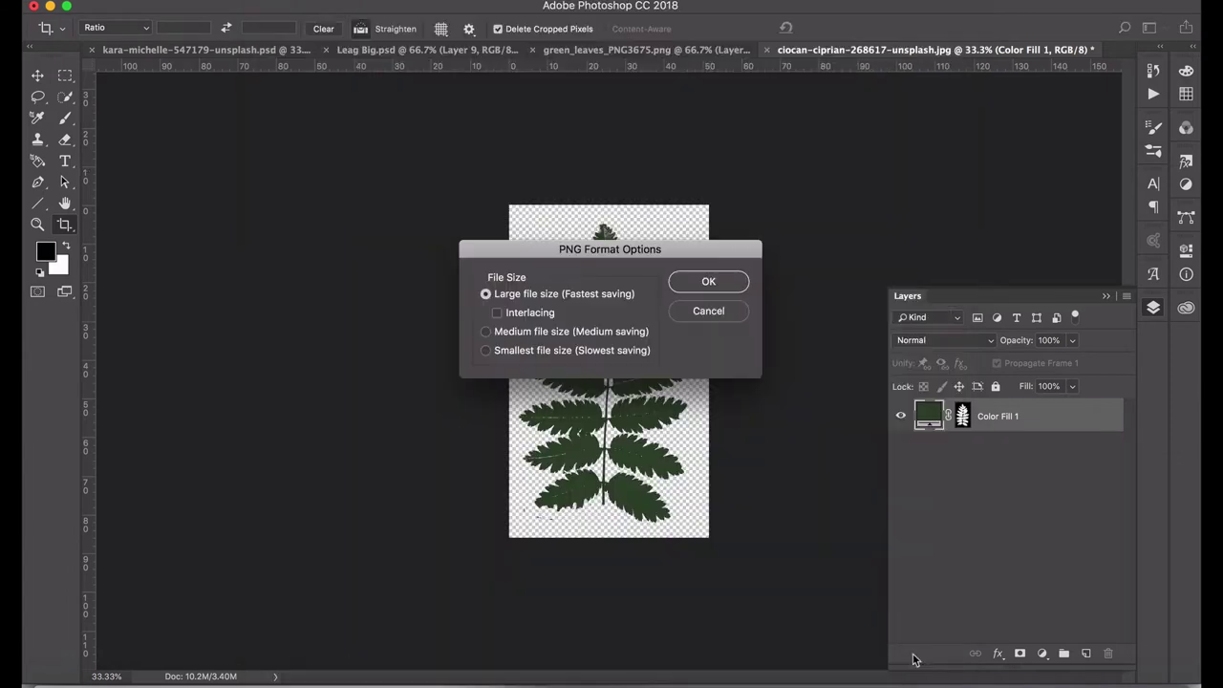
left_click(734, 279)
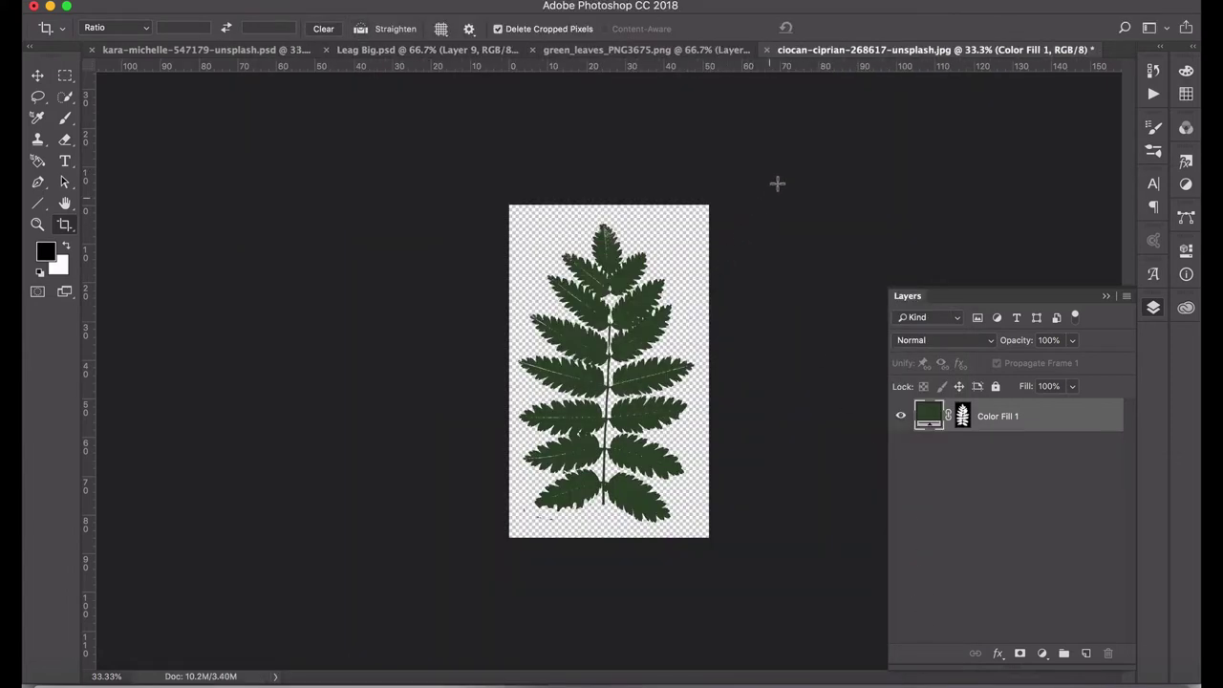
left_click(767, 51)
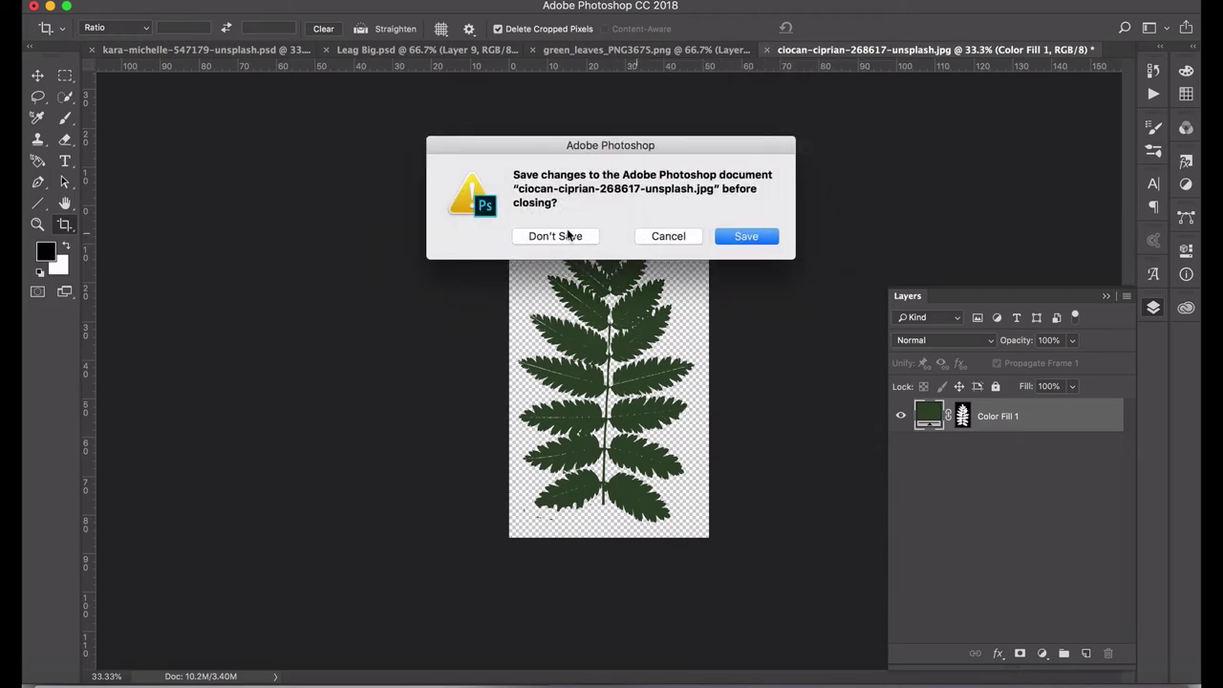
left_click(574, 243)
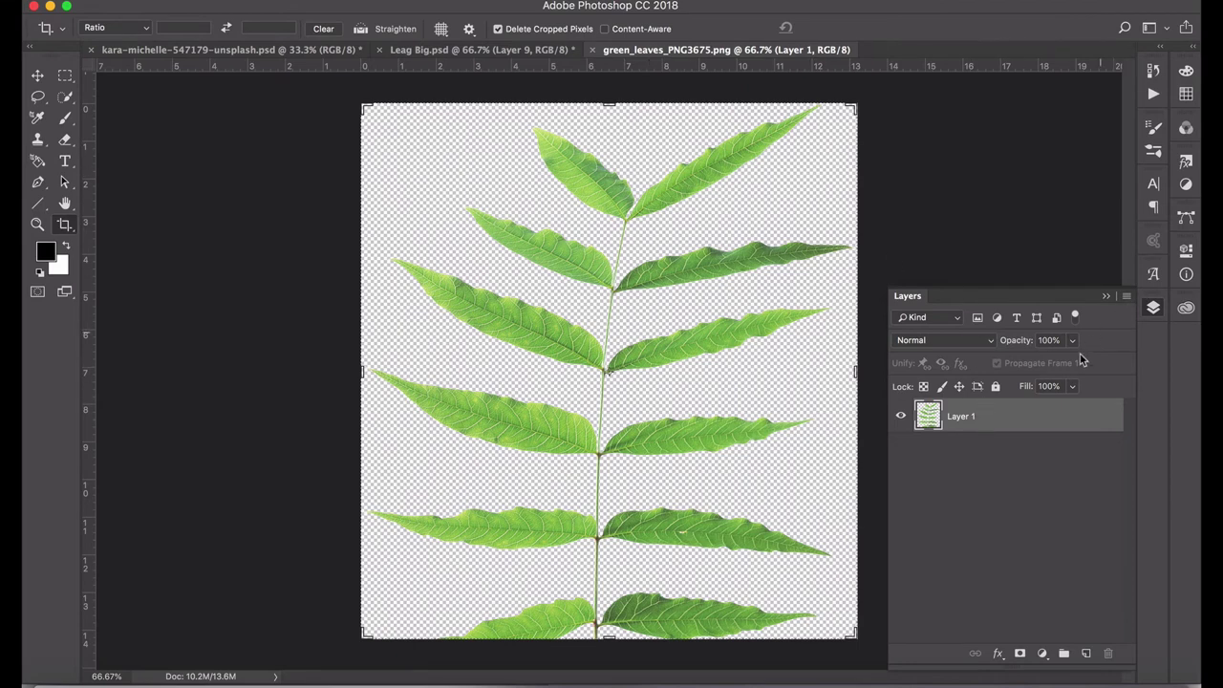
Step: Open the engraved branch image green_leaves_PNG3675 copy.png from the 02 Images folder of DEX Week 23
left_click(1153, 94)
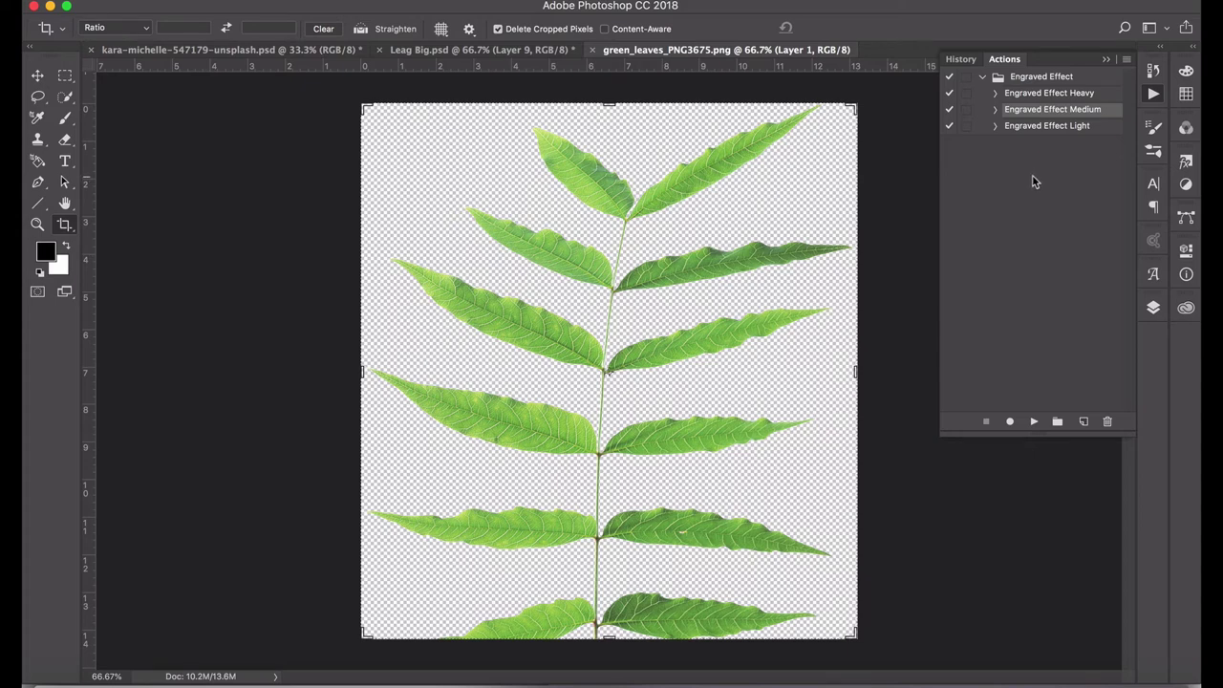
key("super+o")
left_click(587, 43)
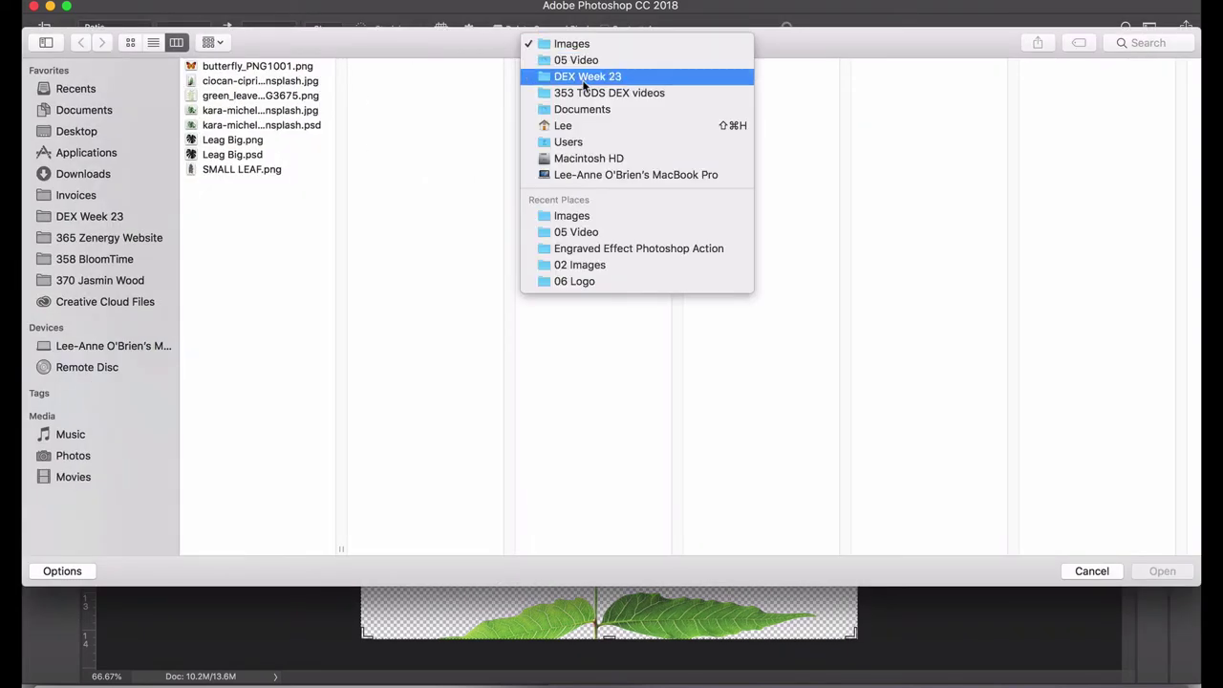
left_click(585, 76)
left_click(252, 81)
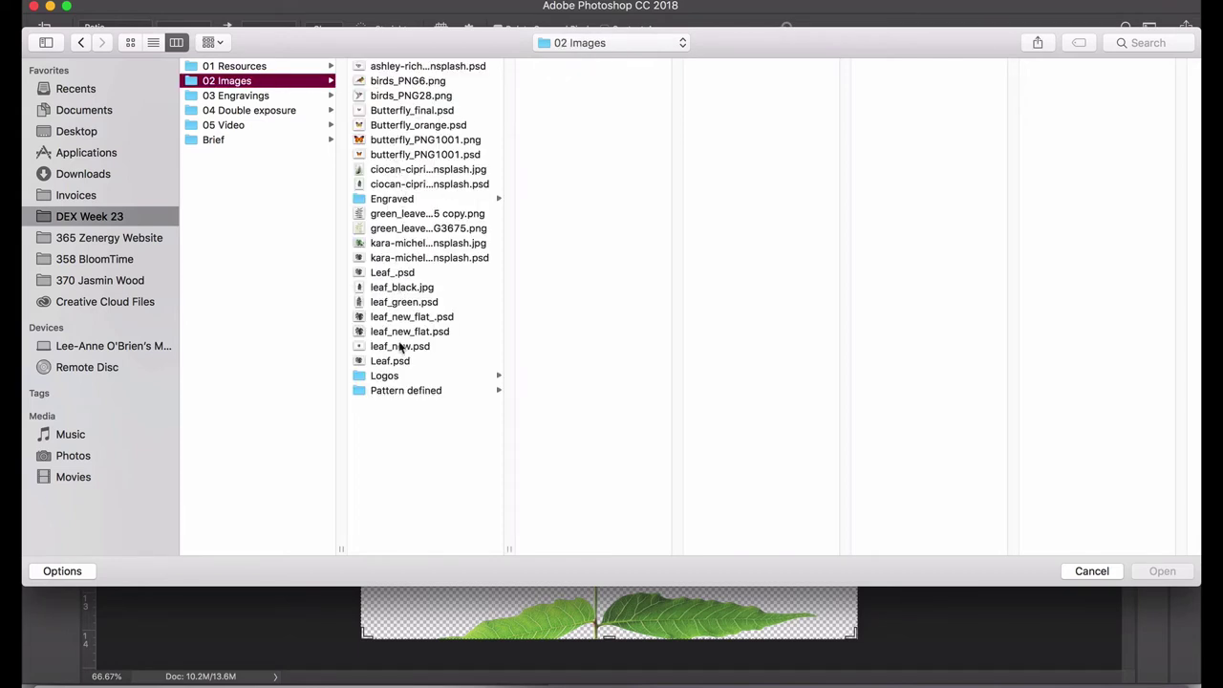
left_click(401, 347)
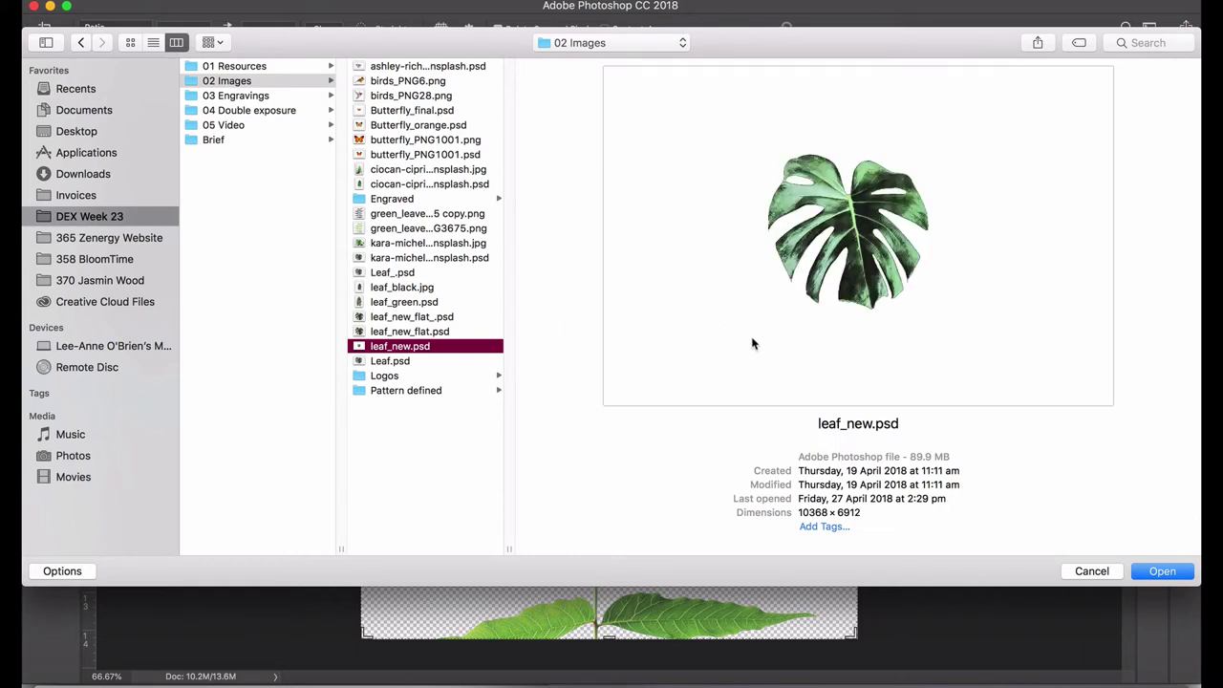
left_click(395, 229)
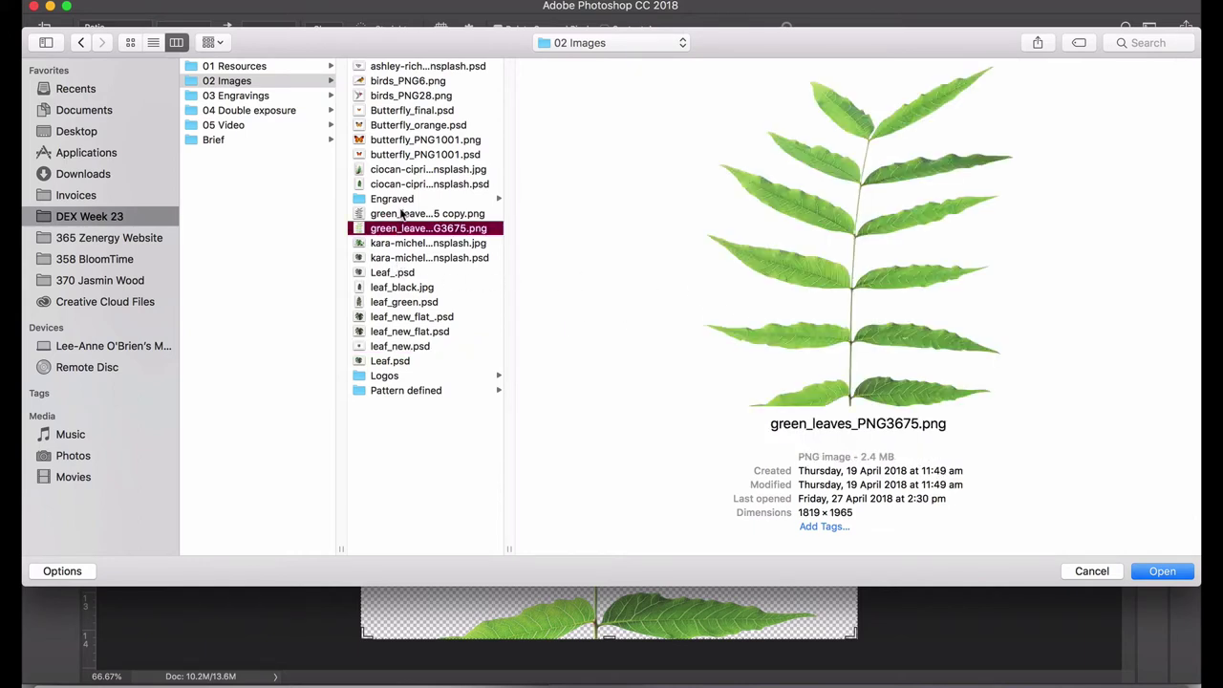
left_click(404, 217)
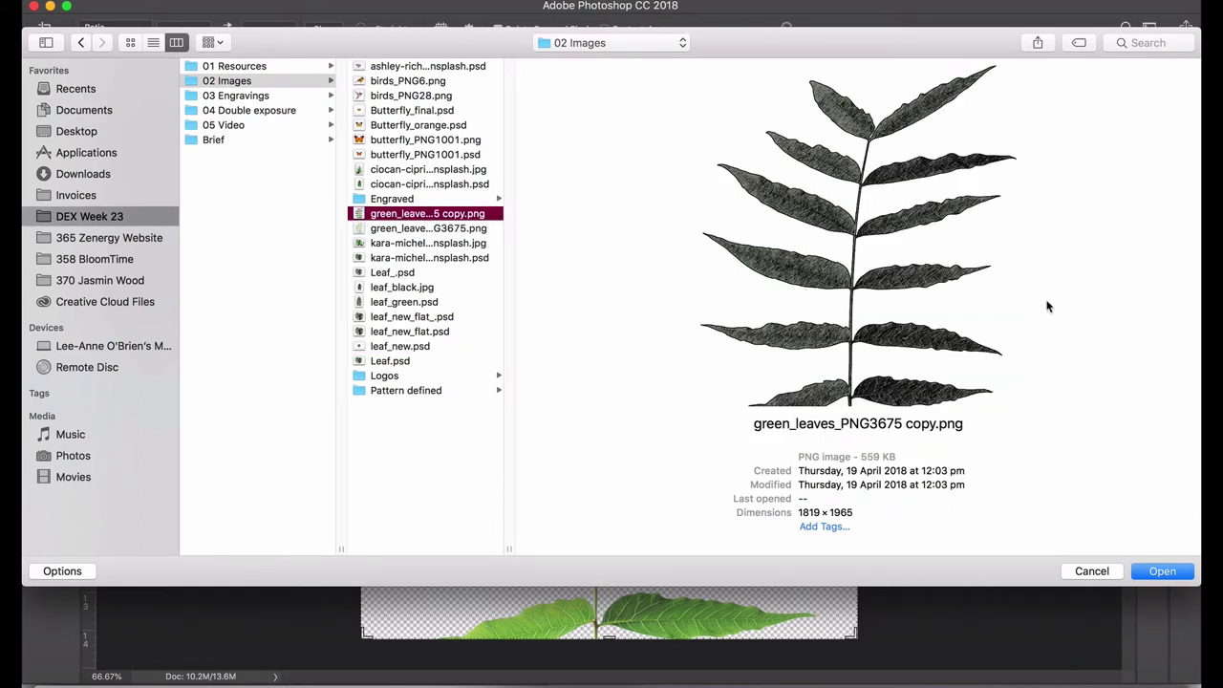
left_click(1152, 570)
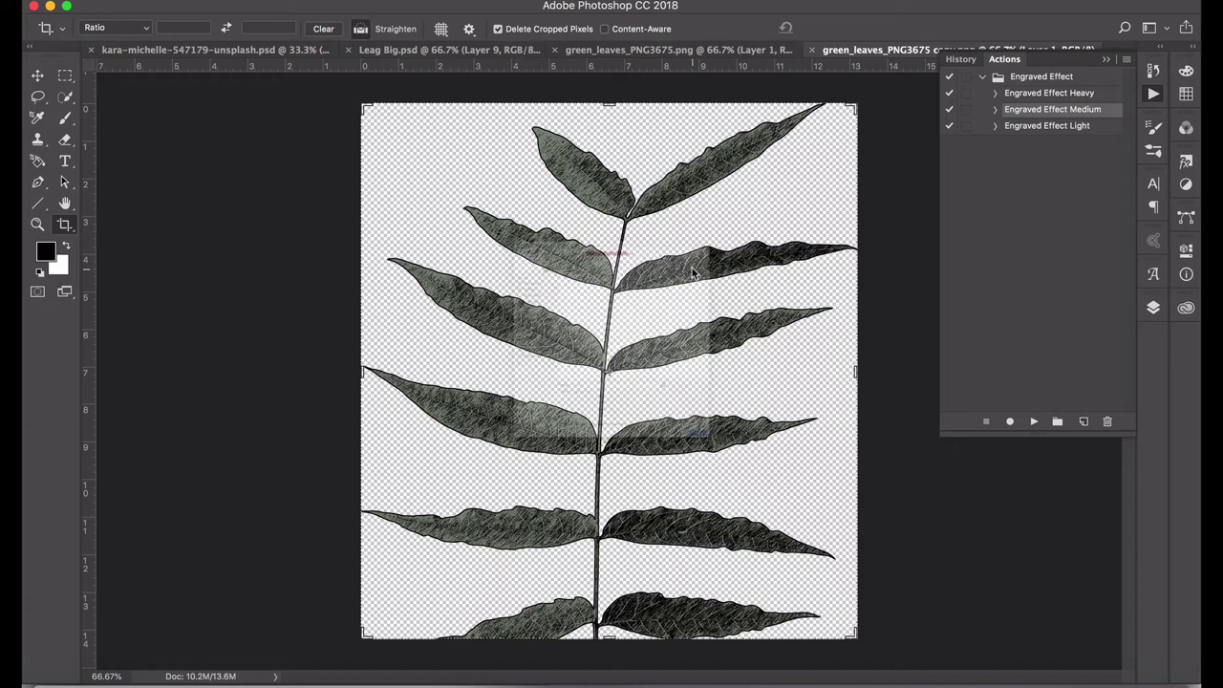
Step: Save a PNG copy of the engraved branch in DEX Week 23's 05 Video/Images folder, keeping the suggested file name
key("super+shift+s")
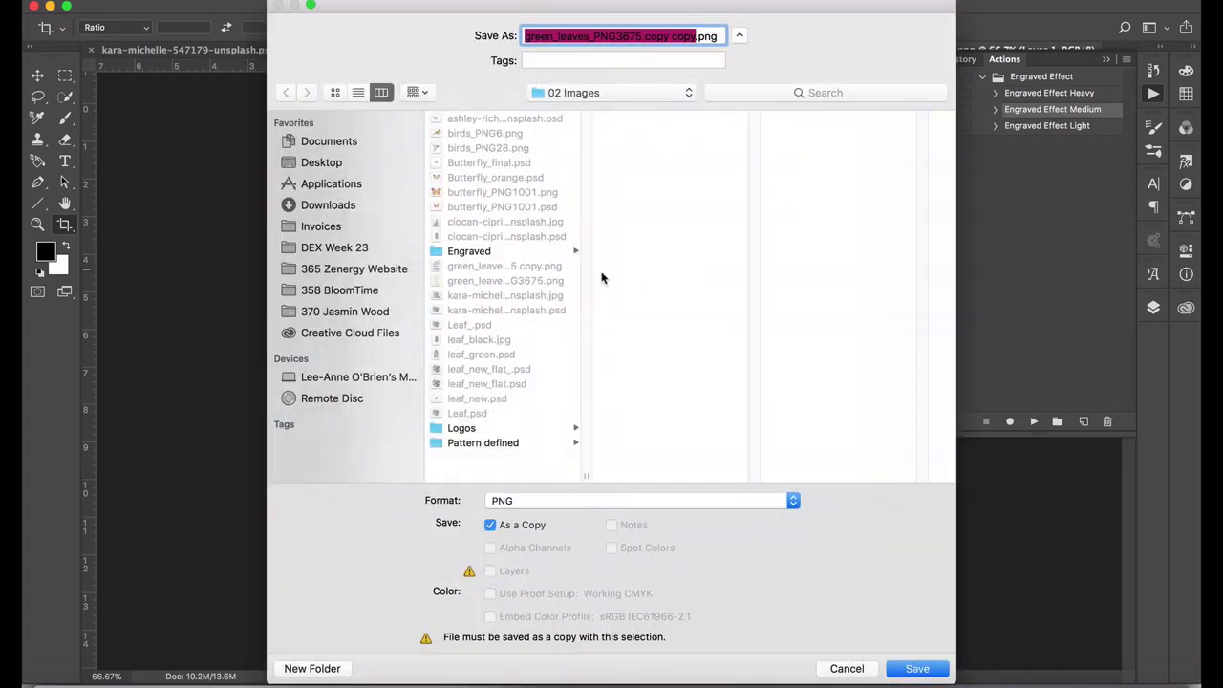
left_click(609, 92)
left_click(607, 107)
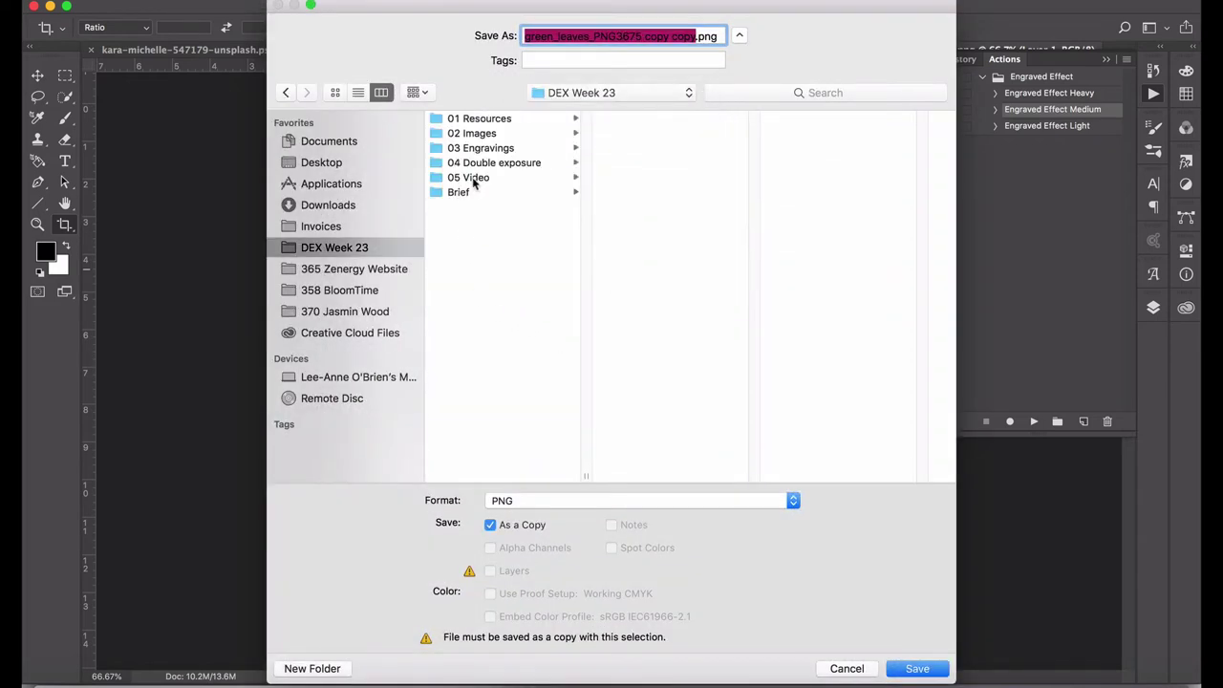
left_click(474, 179)
left_click(659, 179)
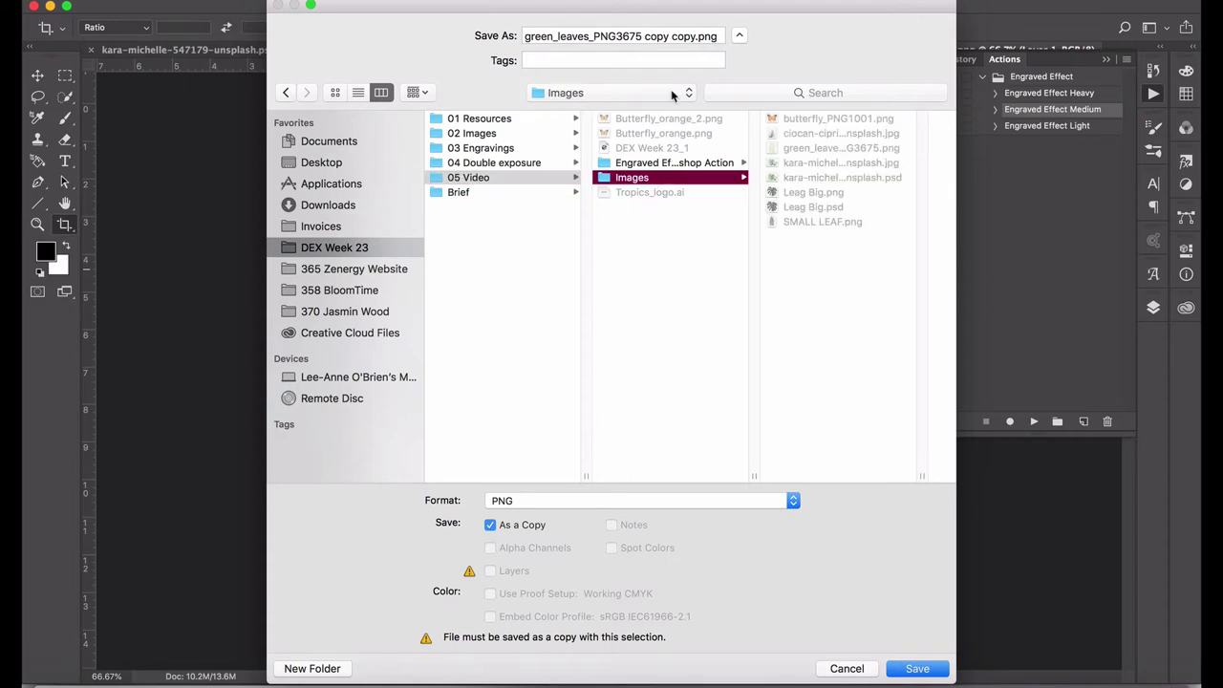
left_click(918, 669)
left_click(708, 283)
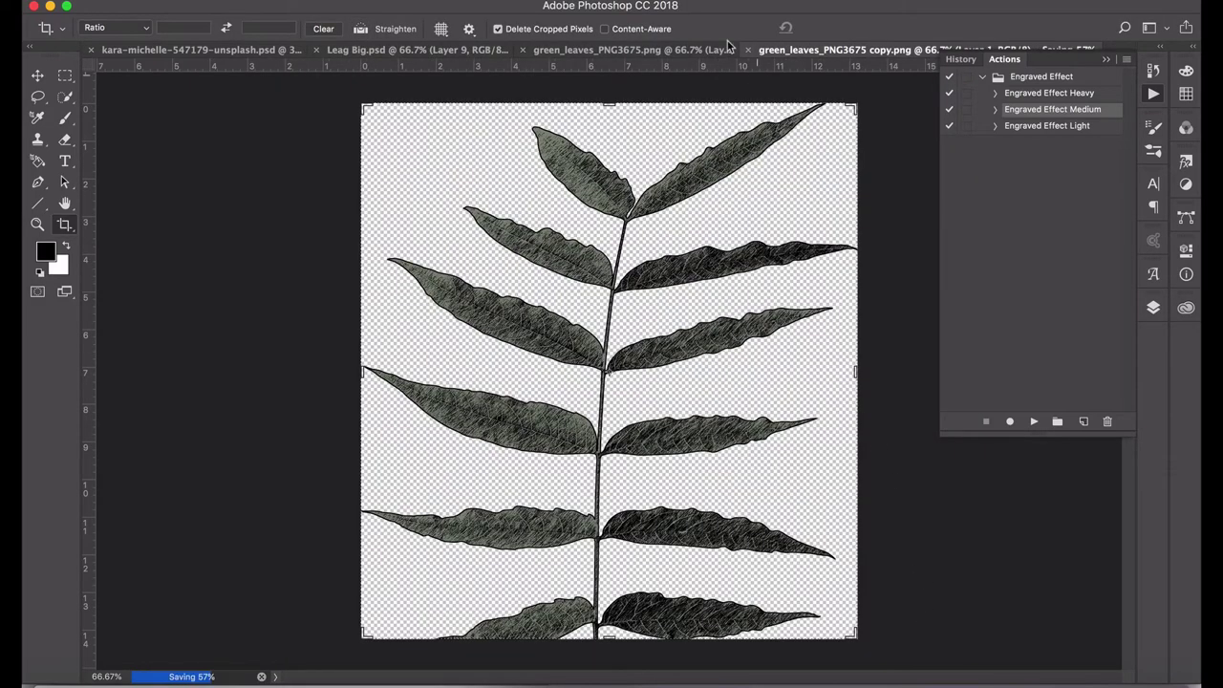
Step: Close all the open leaf documents, discarding unsaved changes
left_click(813, 50)
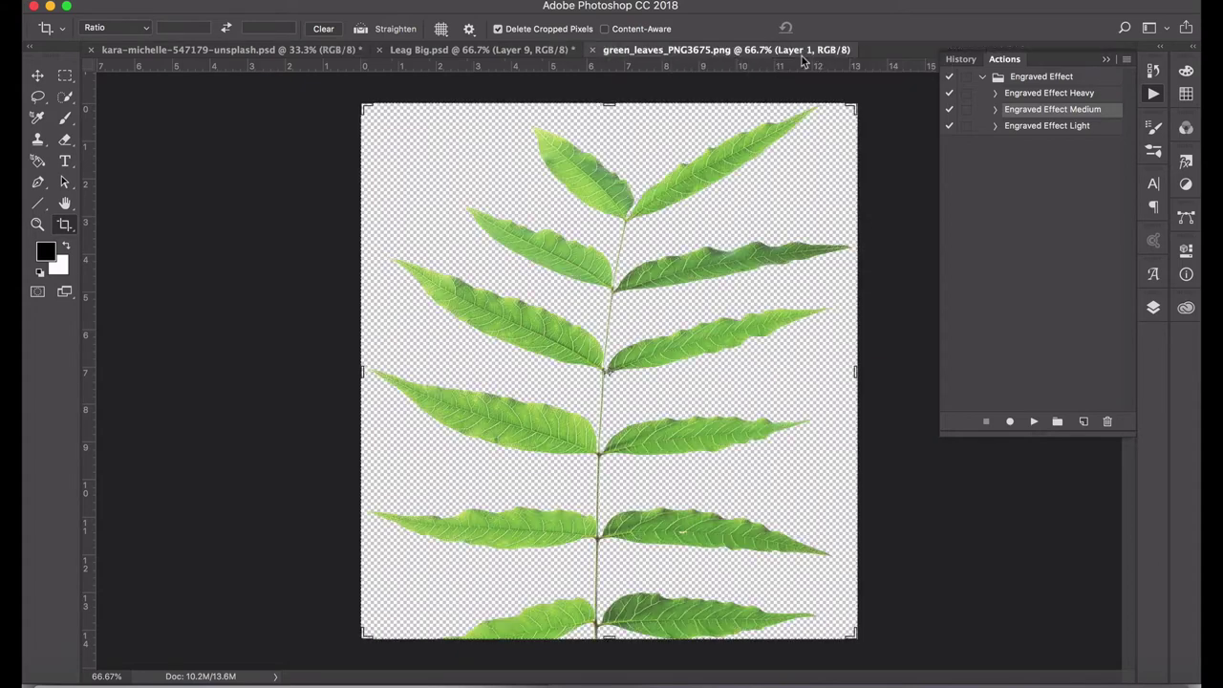
left_click(592, 51)
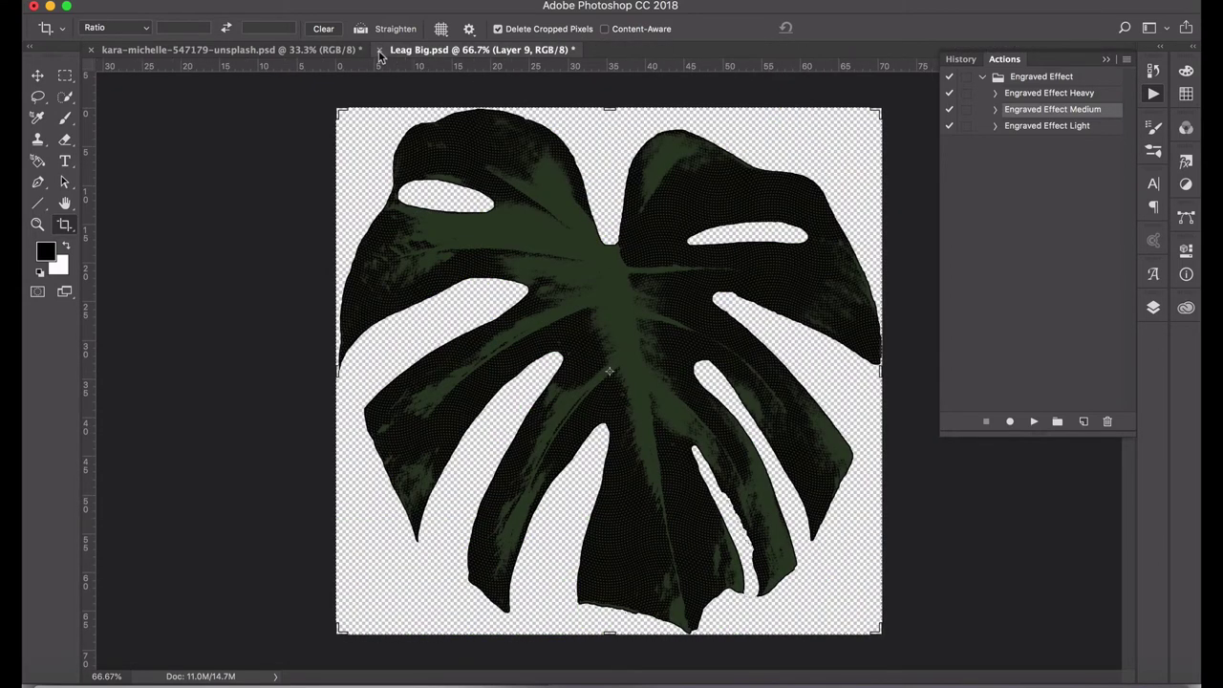
left_click(379, 52)
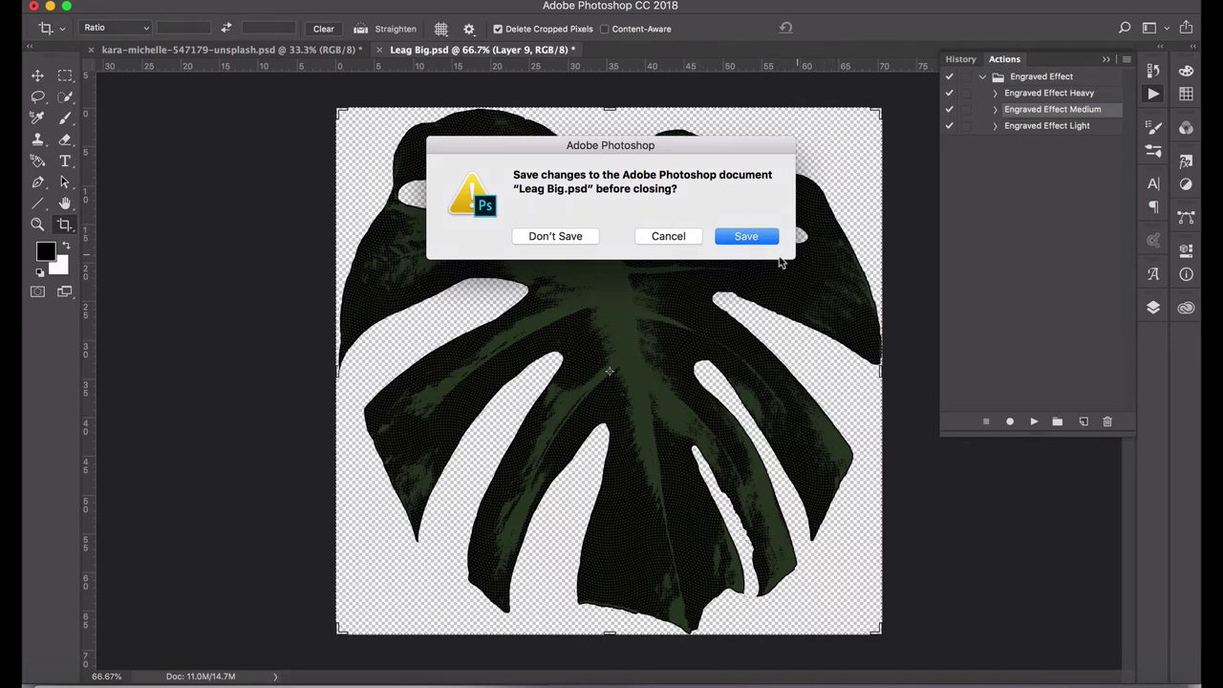
left_click(564, 237)
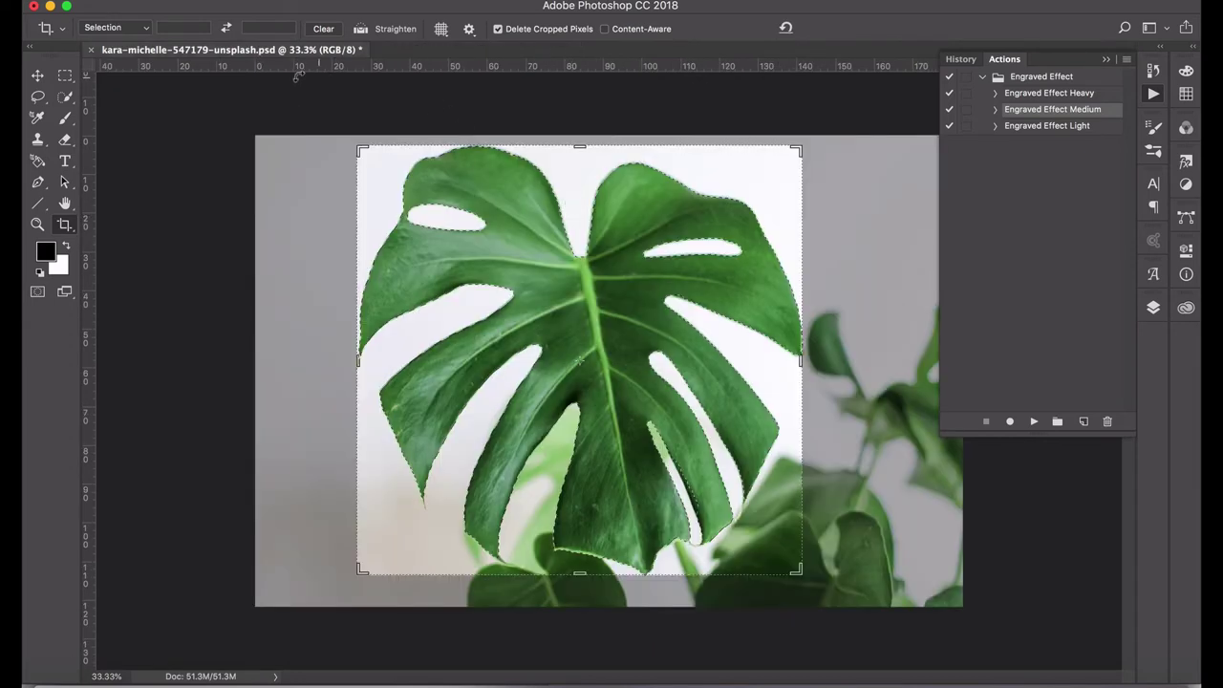
left_click(91, 49)
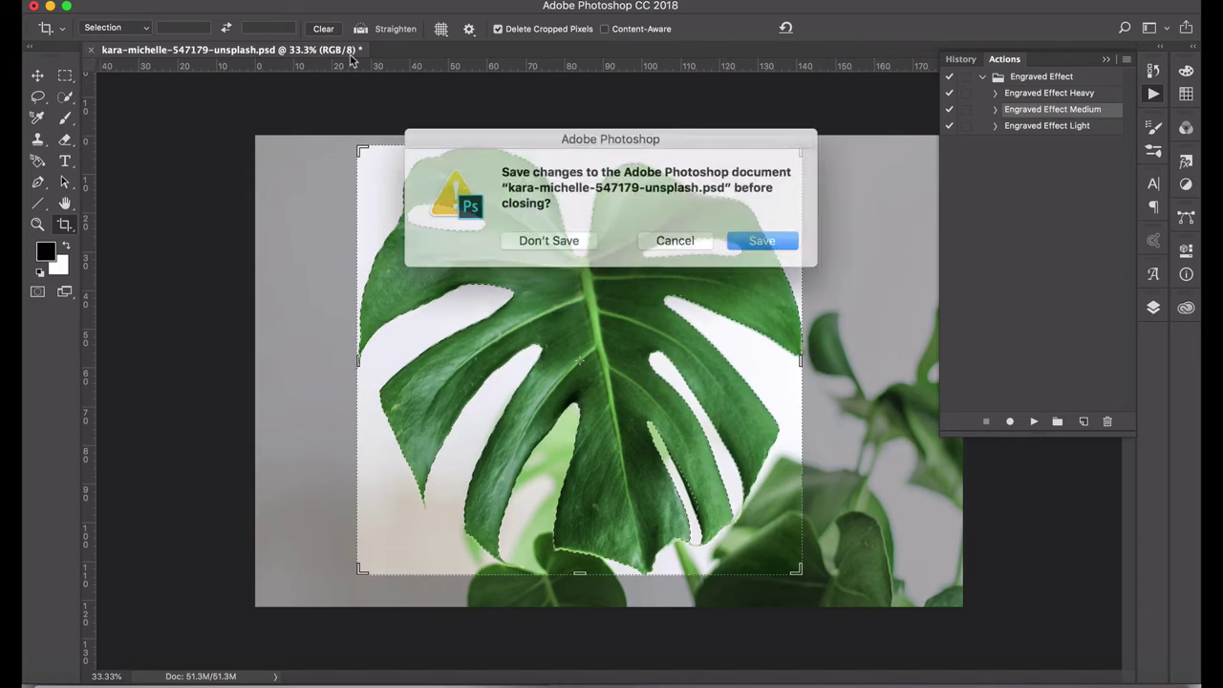
left_click(554, 239)
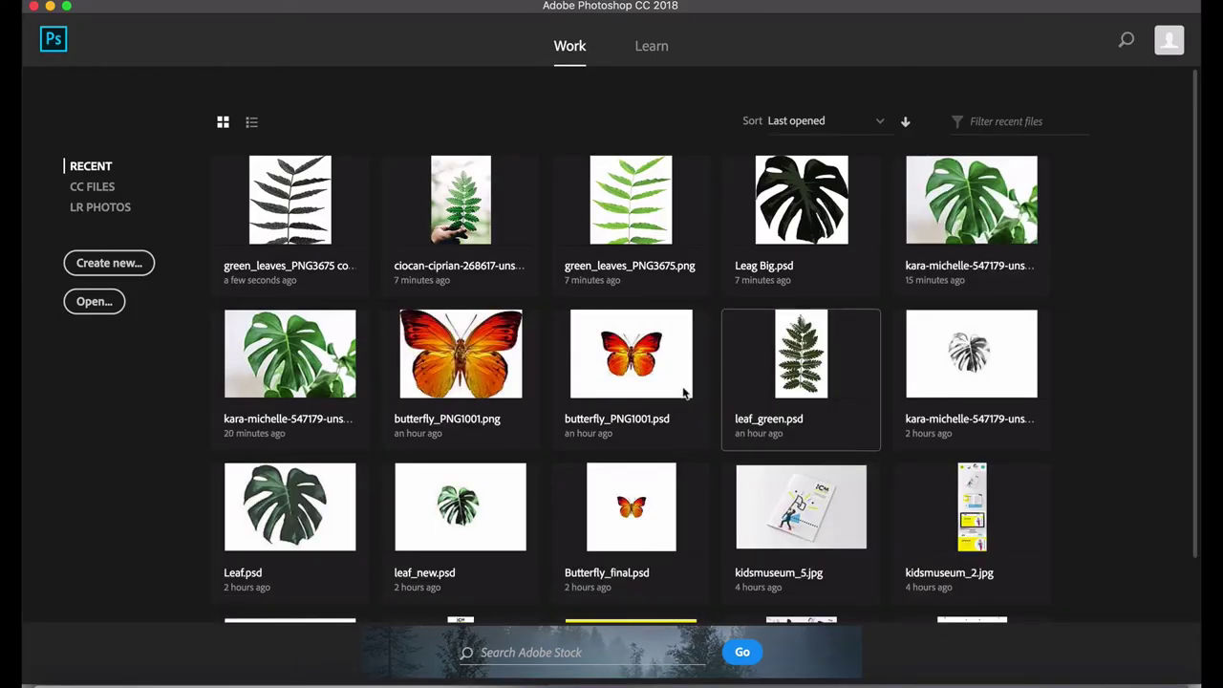
Step: Open the recent file butterfly_PNG1001.psd and run the Engraved Effect Medium action on the butterfly layer
left_click(632, 360)
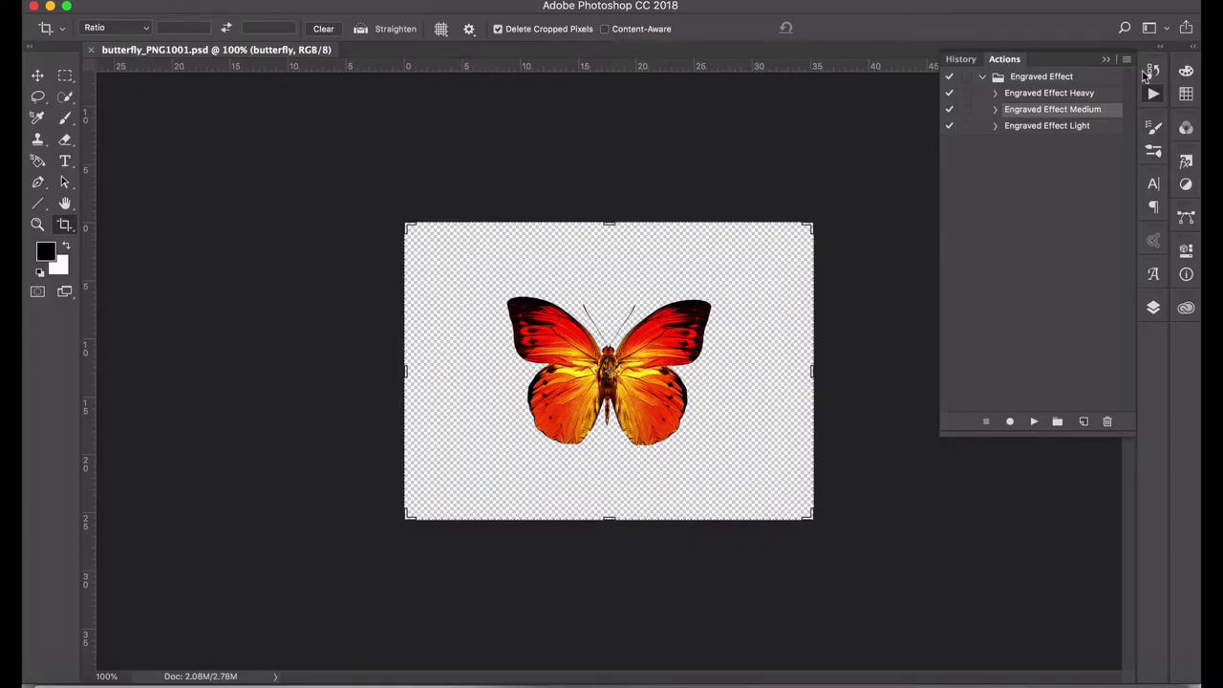
left_click(1153, 309)
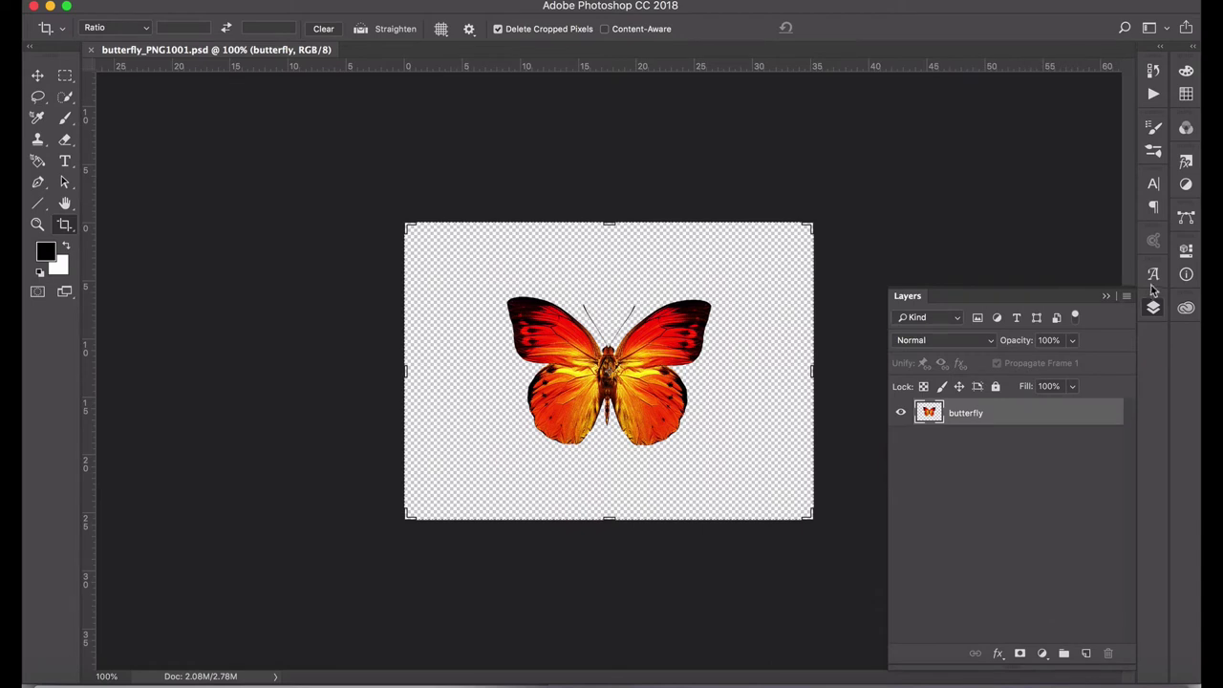
left_click(1153, 94)
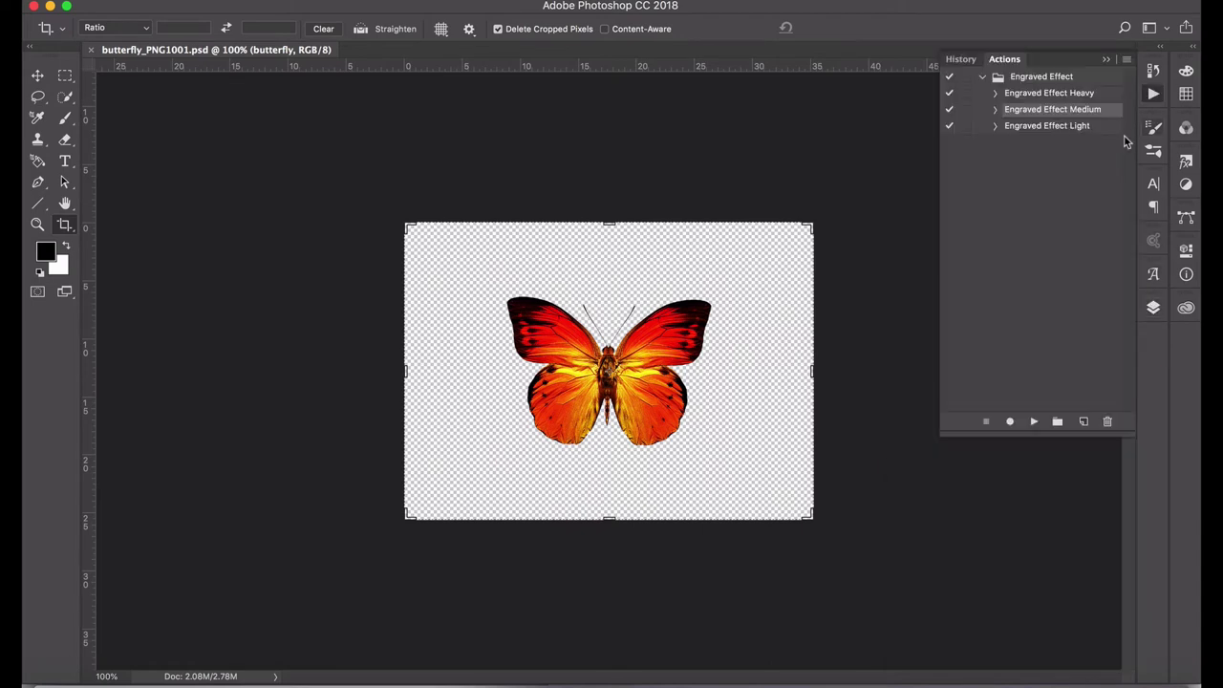
left_click(1034, 421)
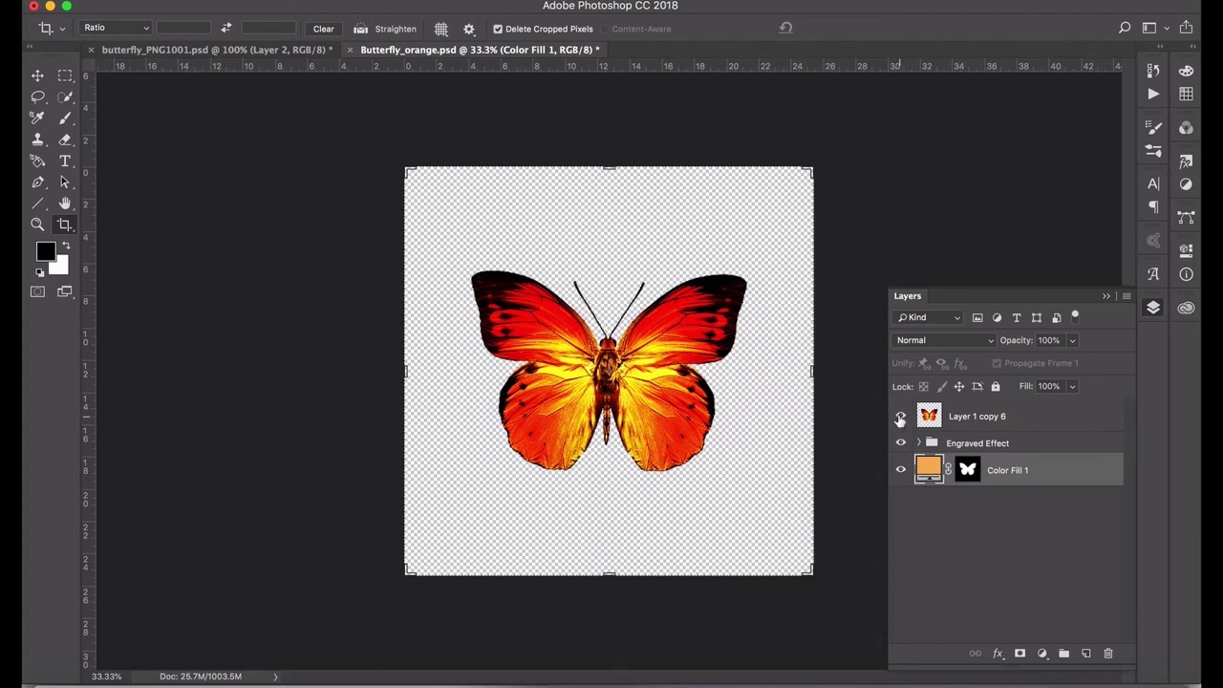
Step: Hide Layer 1 copy 6 in Butterfly_orange.psd, compare the engraving with and without Color Fill 1, and save the file with the fill shown
left_click(900, 416)
left_click(900, 469)
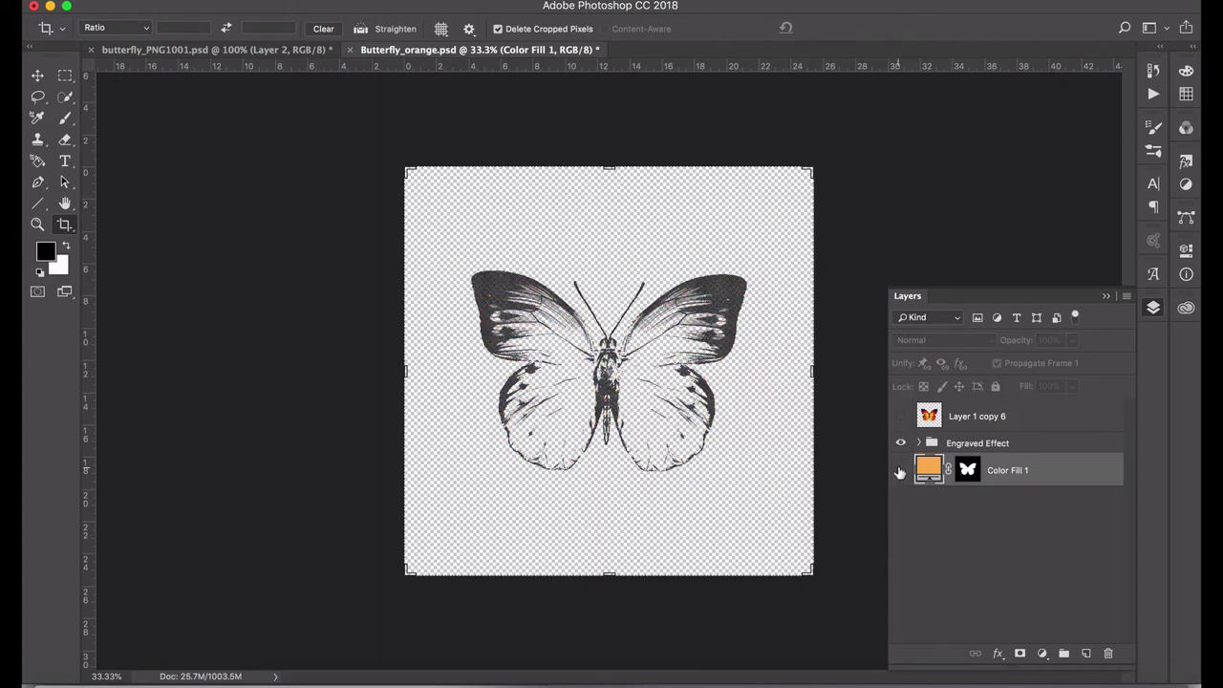
left_click(900, 470)
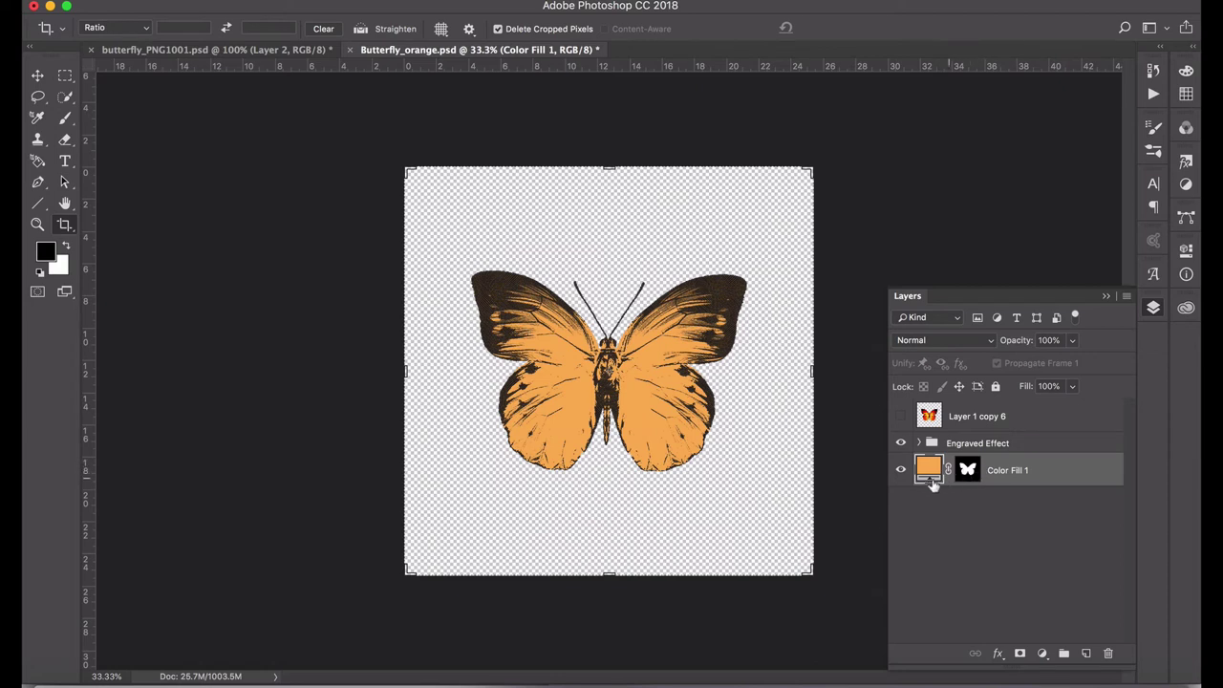
left_click(970, 446)
left_click(981, 418)
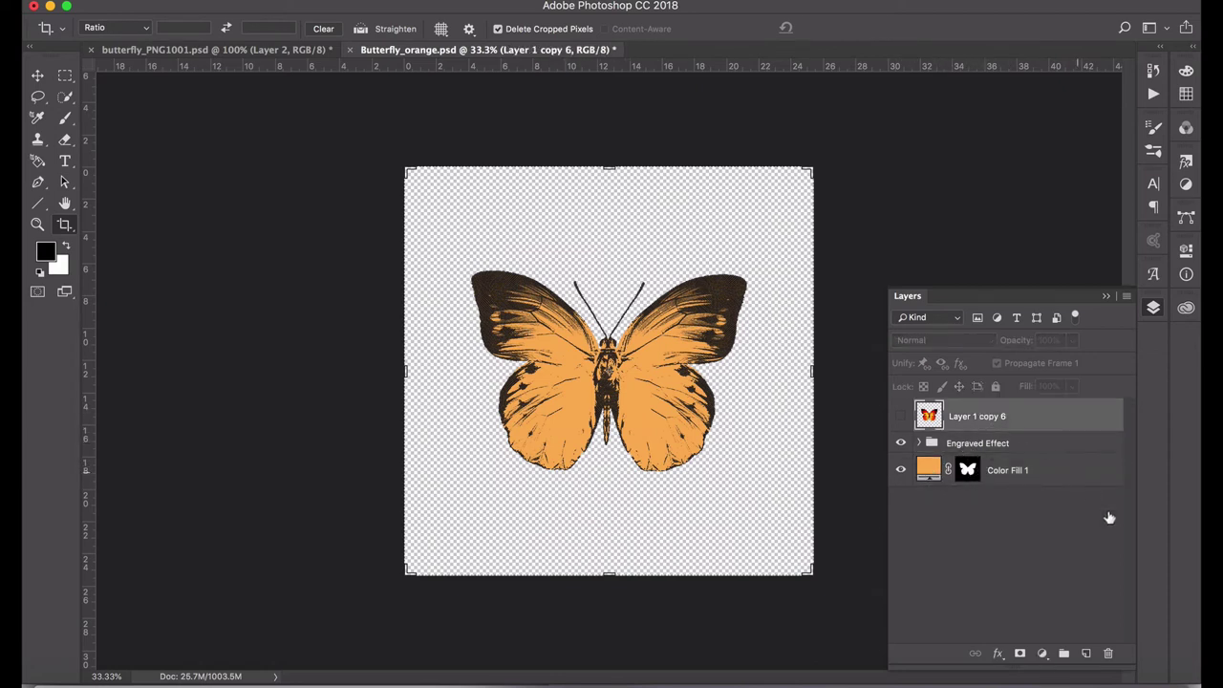
key("super+s")
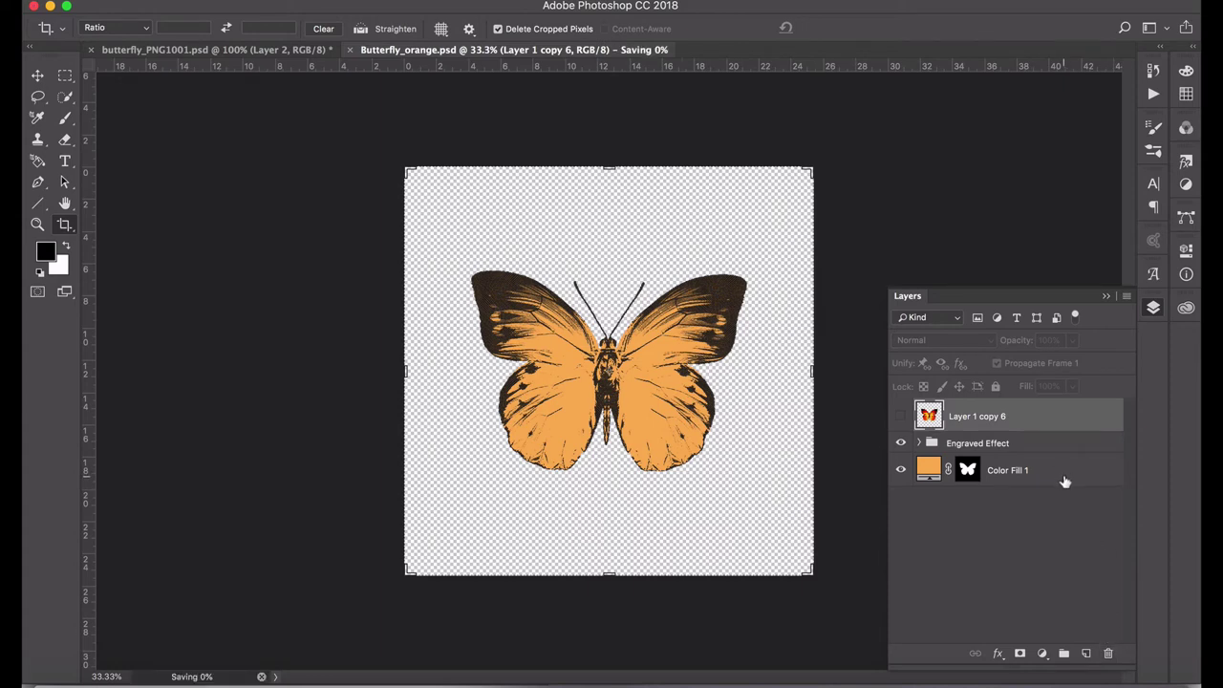
Step: Delete Layer 1 copy 6 and merge the Engraved Effect group with the orange color fill into one layer
left_click(998, 445)
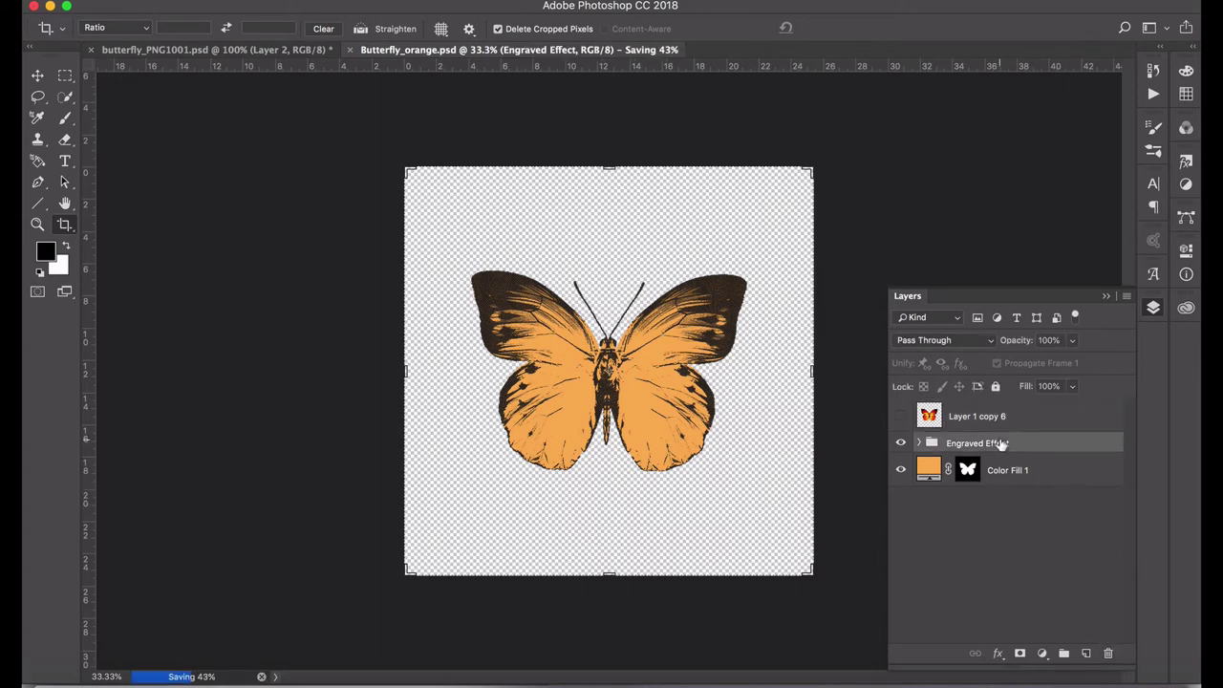
left_click(1013, 425)
left_click(1106, 650)
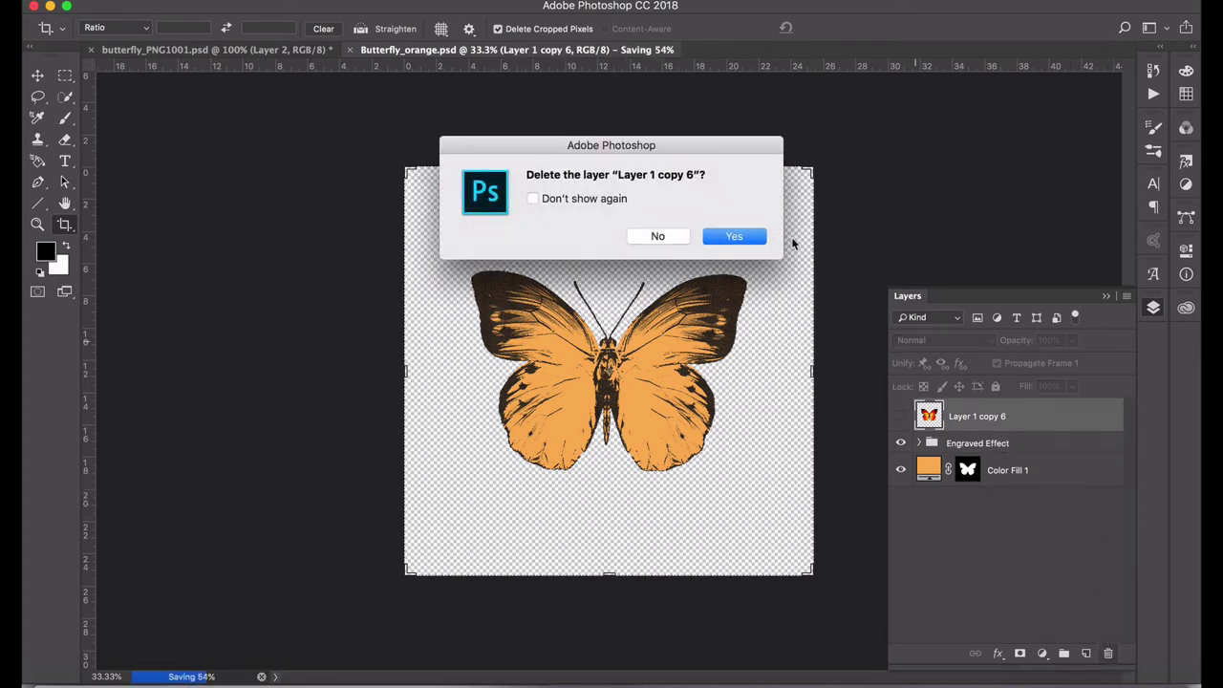
left_click(741, 237)
left_click(1126, 297)
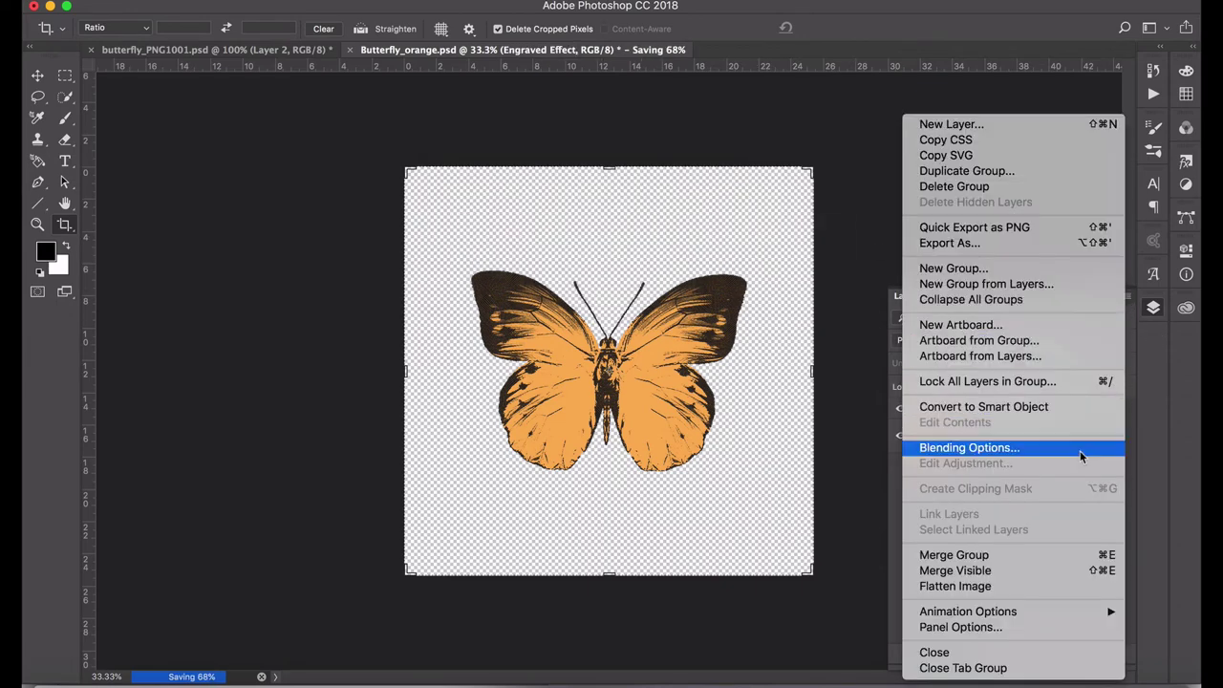
left_click(1030, 572)
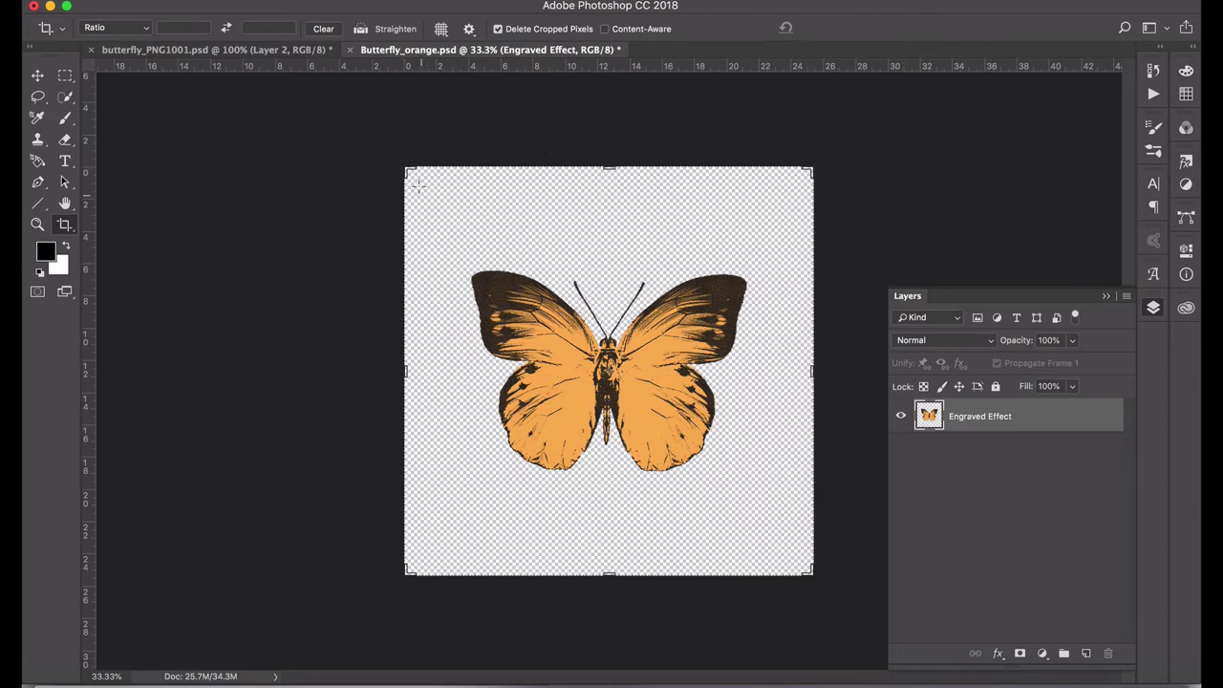
Step: Crop the canvas on all four sides to a landscape area closely around the orange butterfly
left_click_drag(409, 172, 463, 218)
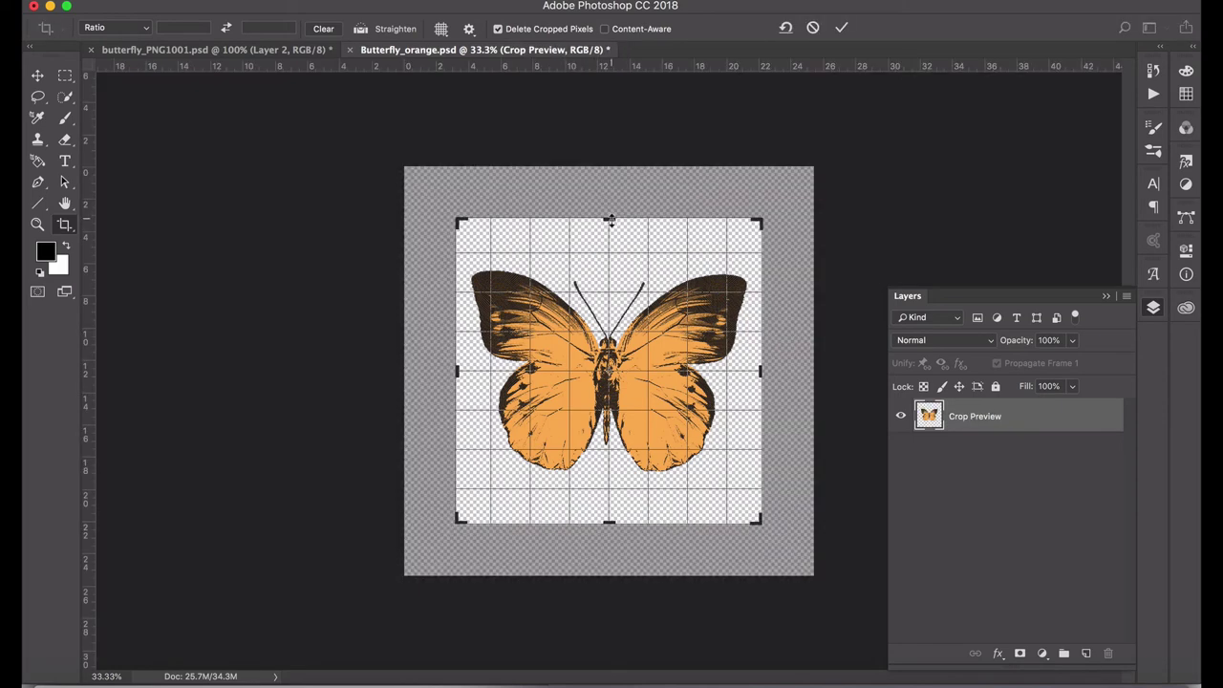
left_click_drag(609, 218, 610, 235)
left_click_drag(612, 237, 611, 238)
key("super+r")
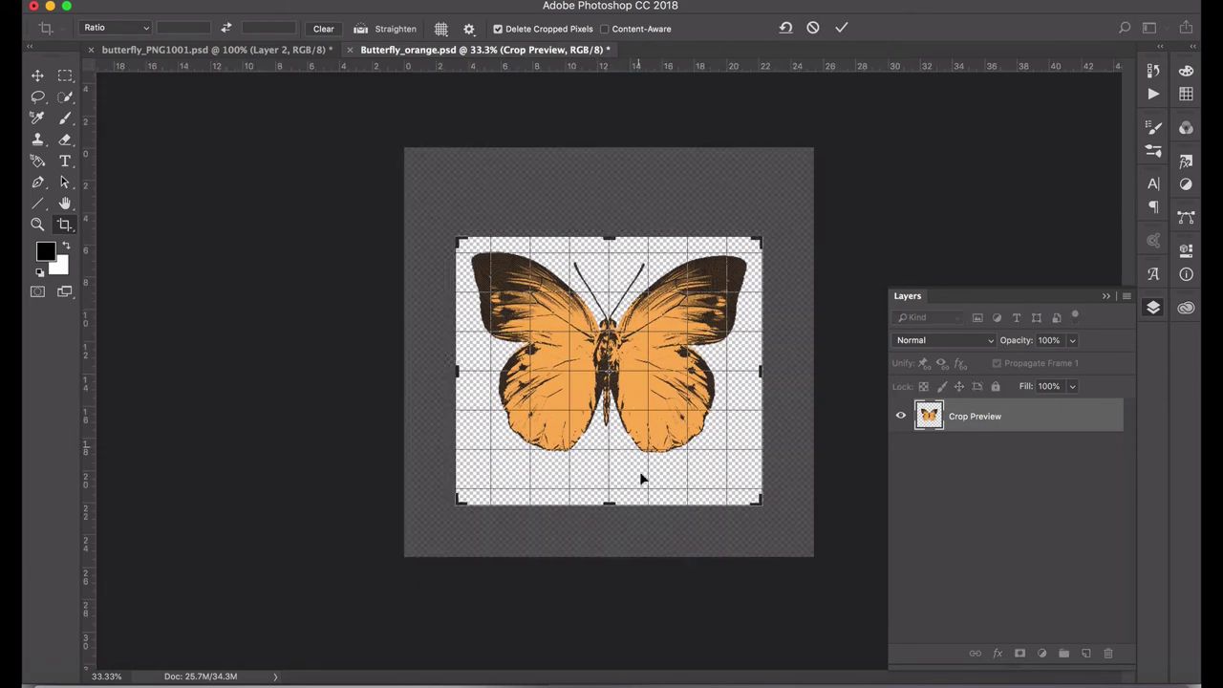
left_click_drag(609, 503, 629, 458)
key("Return")
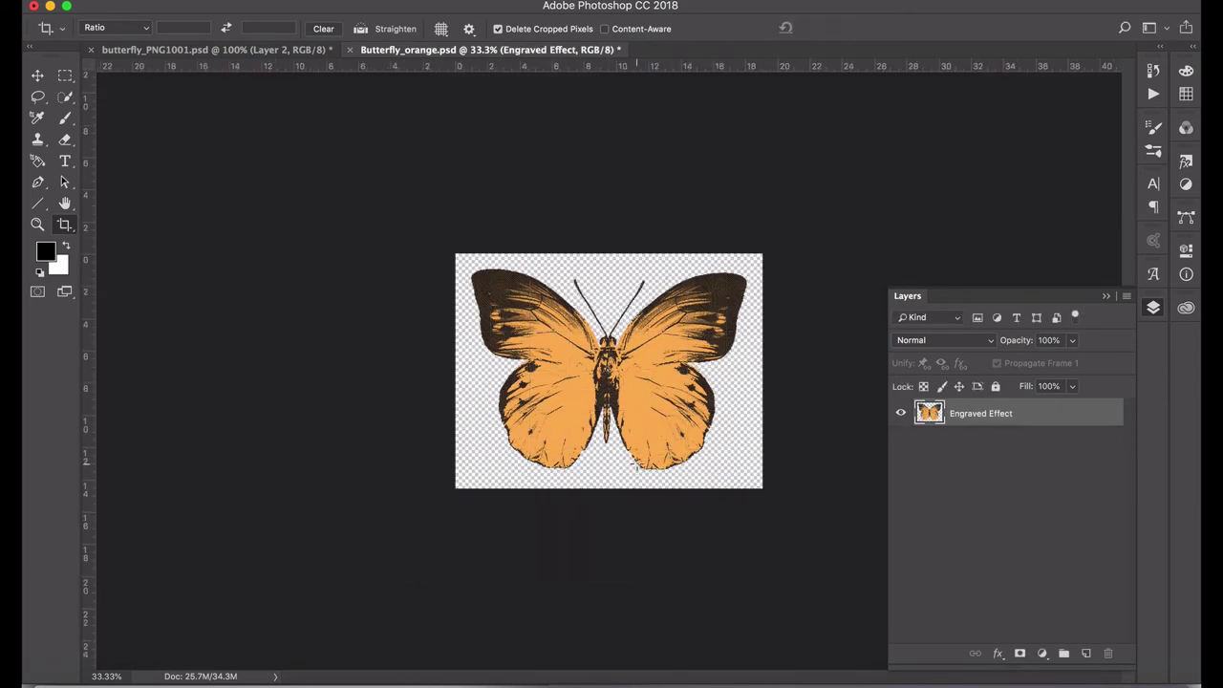
Step: Save a PNG copy as Butterfly_orange.png in DEX Week 23's 05 Video/Images folder, accepting the PNG options
key("super+shift+s")
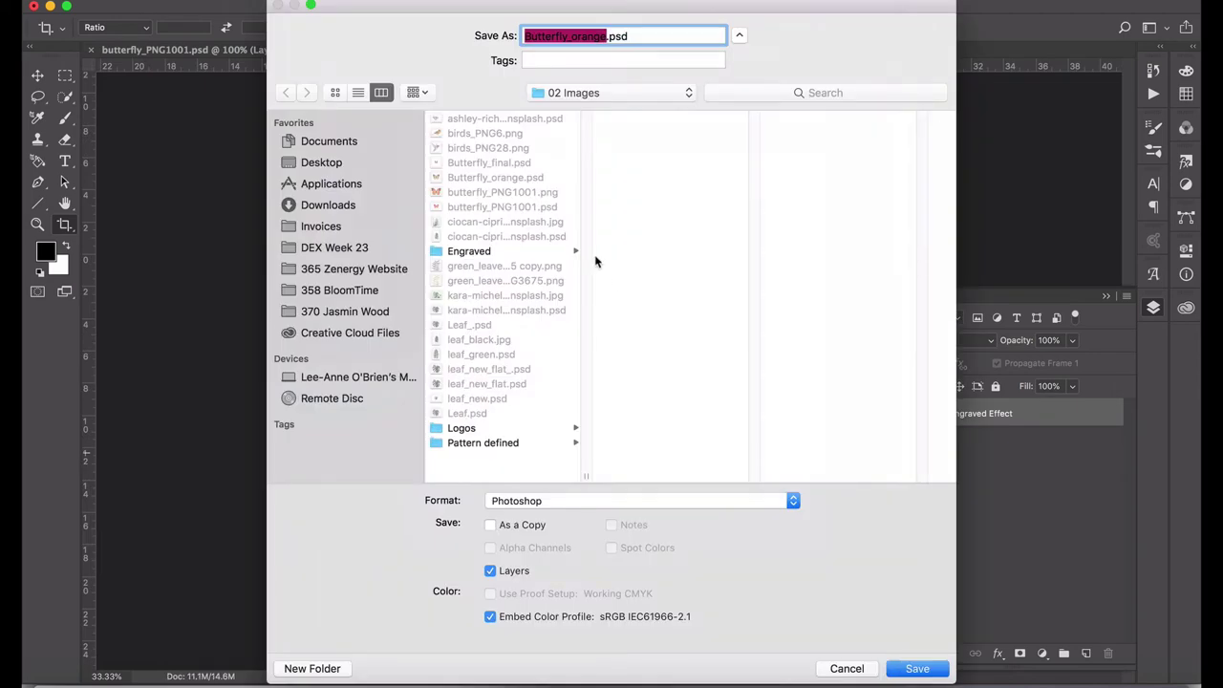
left_click(356, 248)
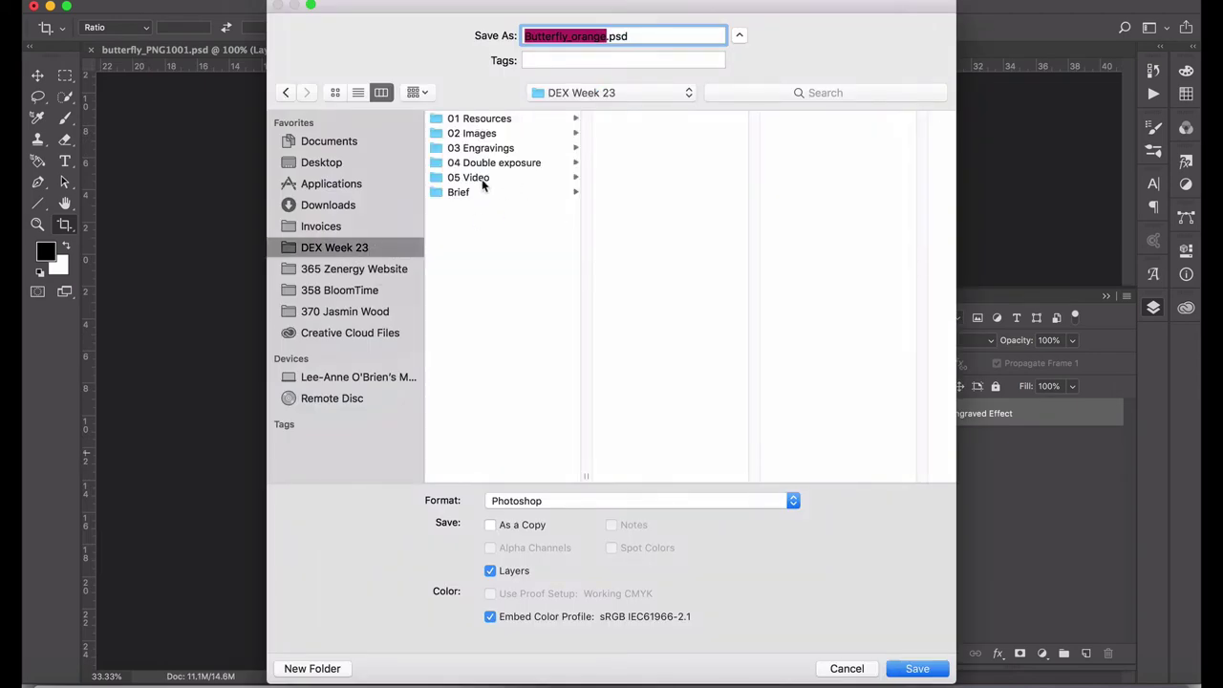
left_click(482, 182)
left_click(633, 178)
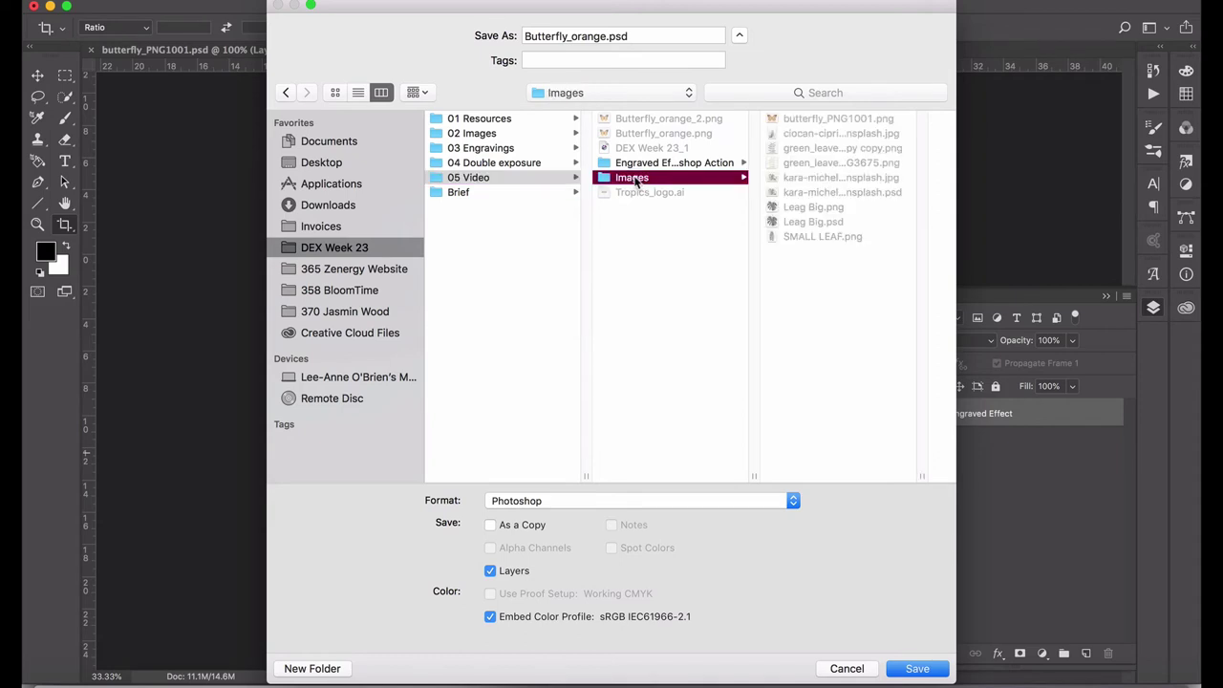
left_click(643, 504)
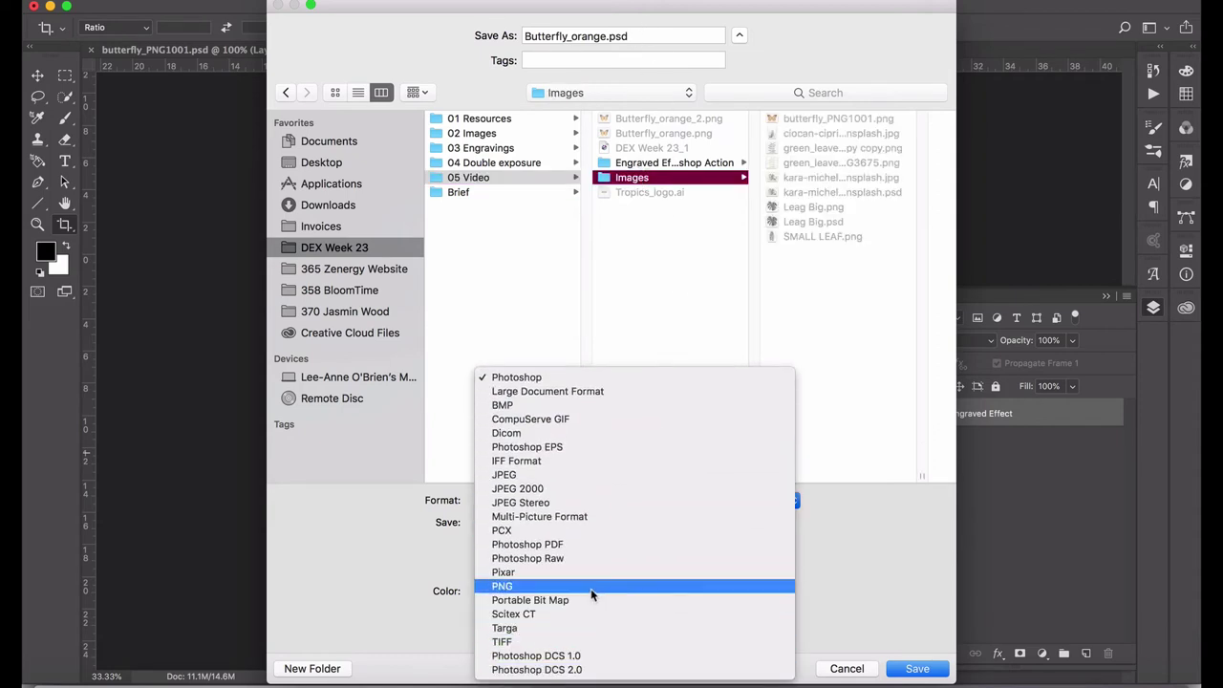
left_click(591, 587)
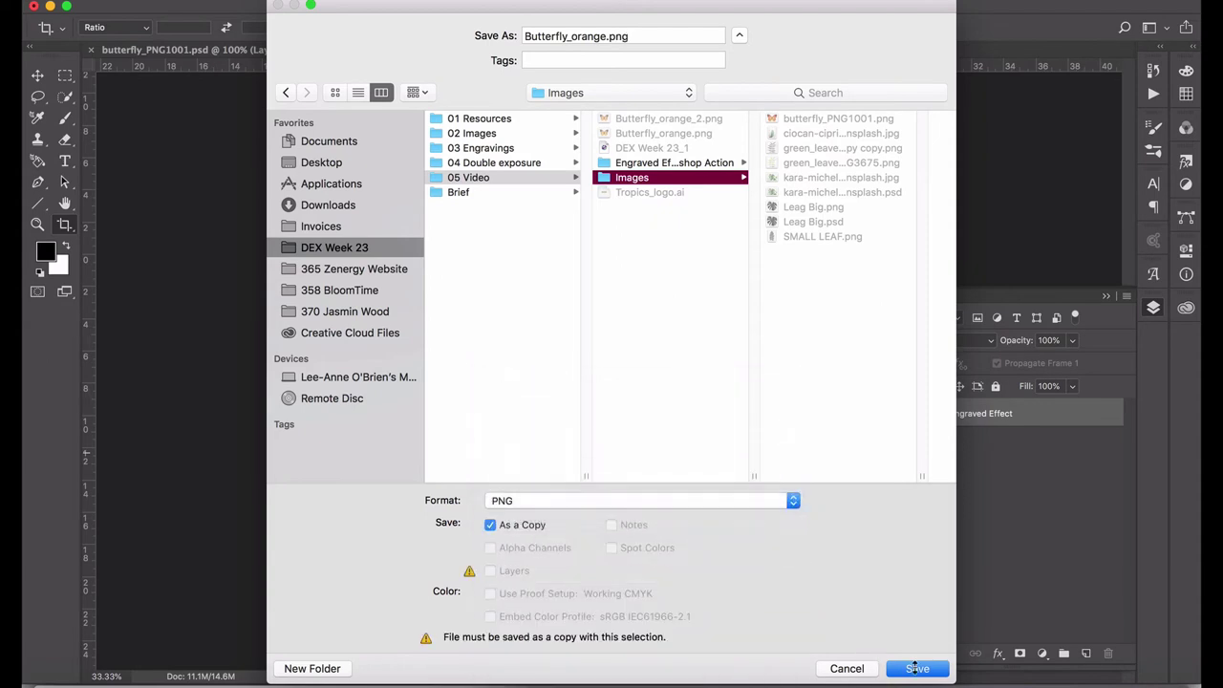
left_click(916, 667)
left_click(707, 279)
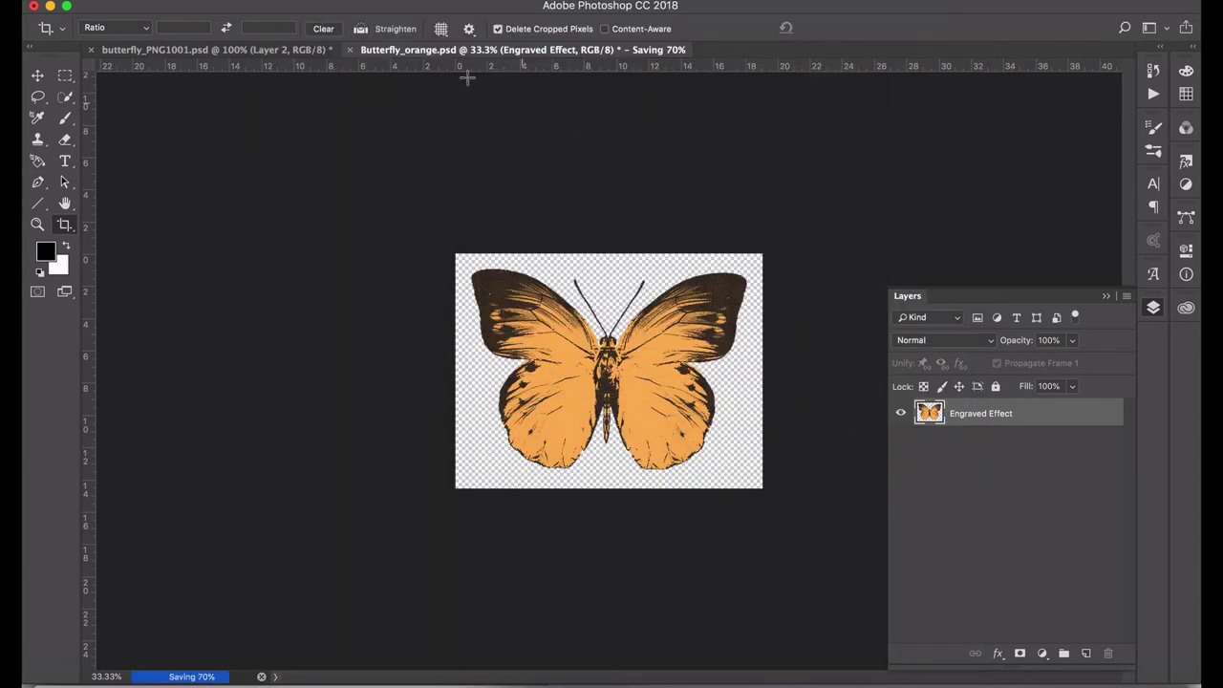
Step: Close Butterfly_orange.psd and butterfly_PNG1001.psd, discarding the unsaved changes in both
left_click(350, 50)
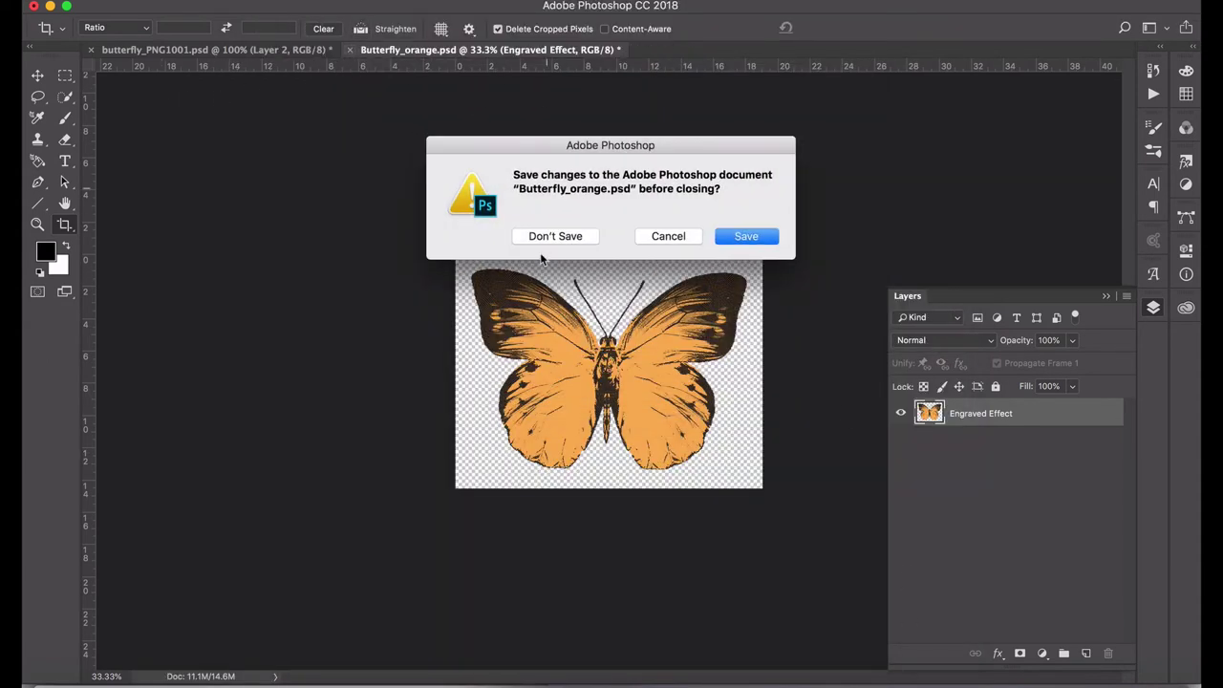
left_click(560, 238)
left_click(92, 51)
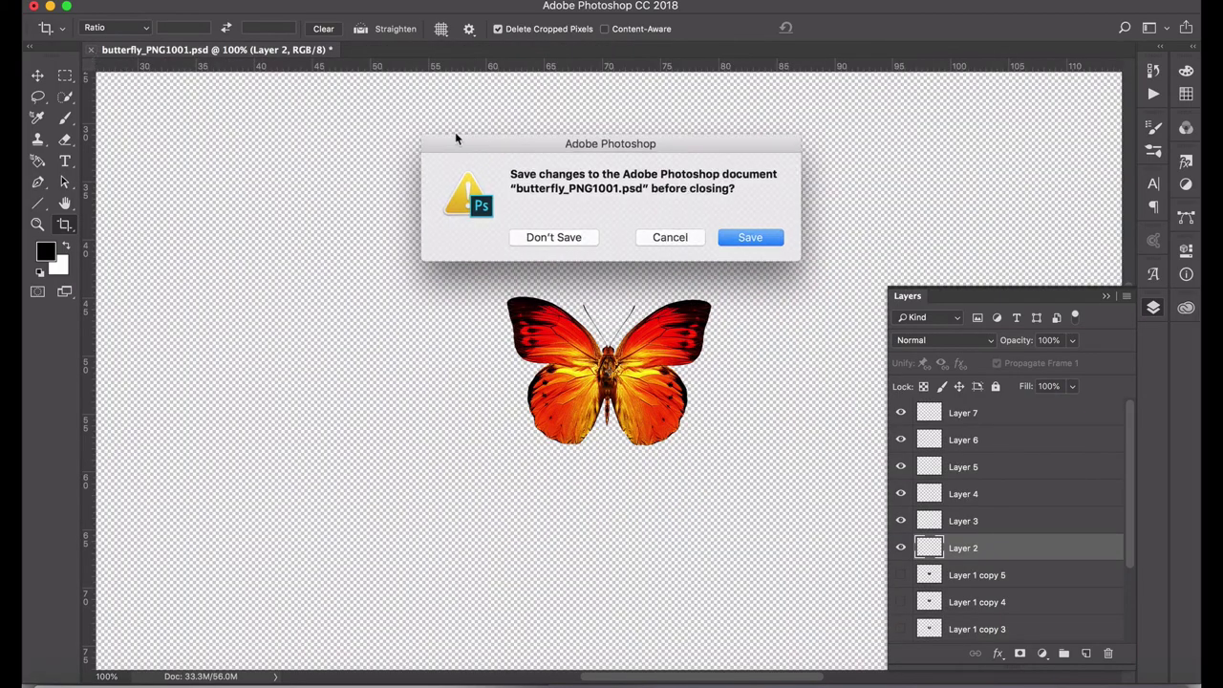
left_click(562, 238)
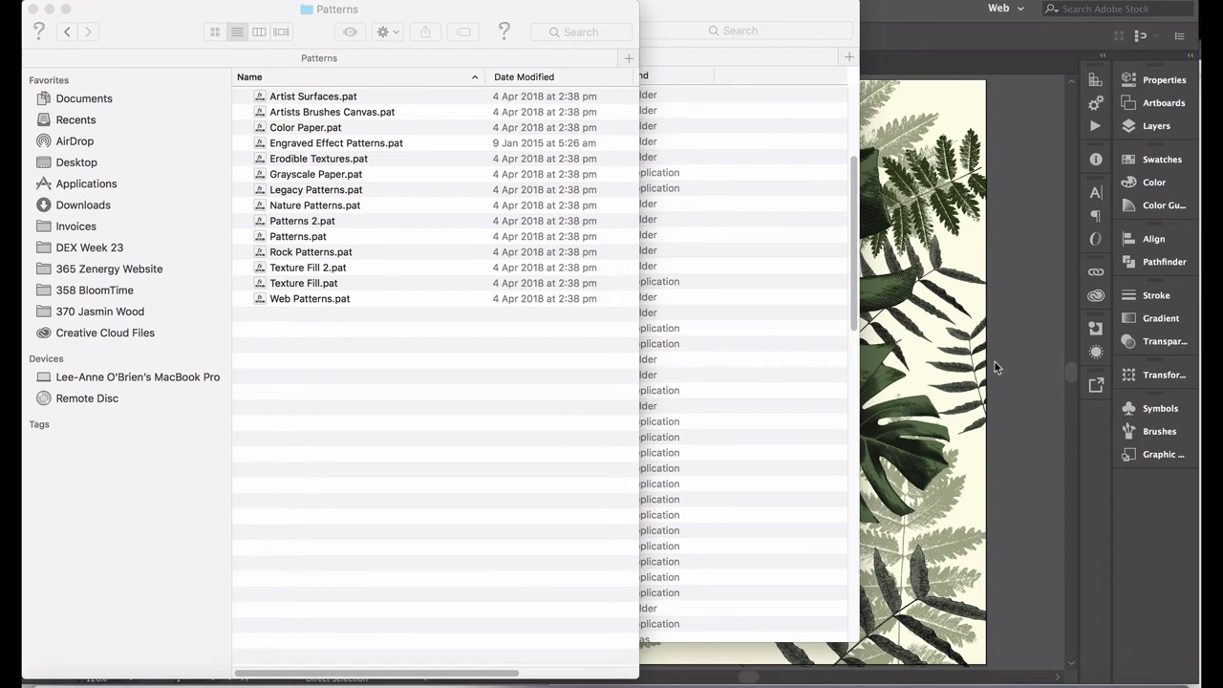
Step: Switch to the Tropics_logo.ai document in Illustrator and add a layer named FADED LEAVES between the Logo and Background layers
left_click(994, 361)
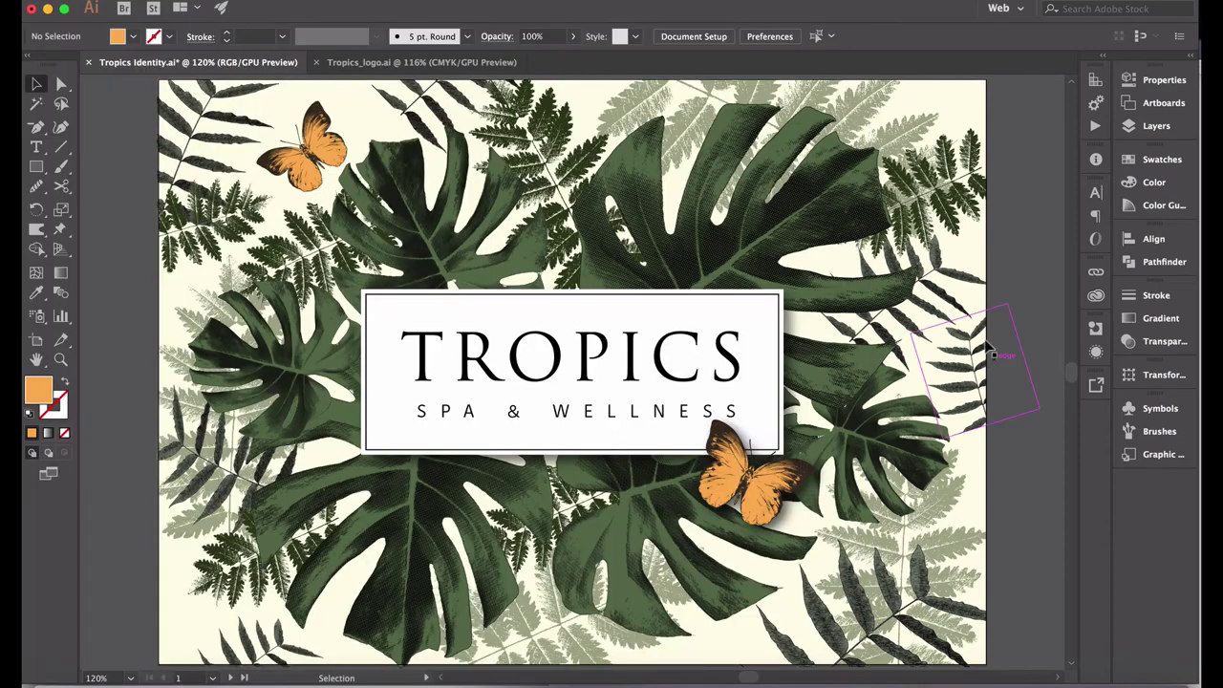
left_click(426, 63)
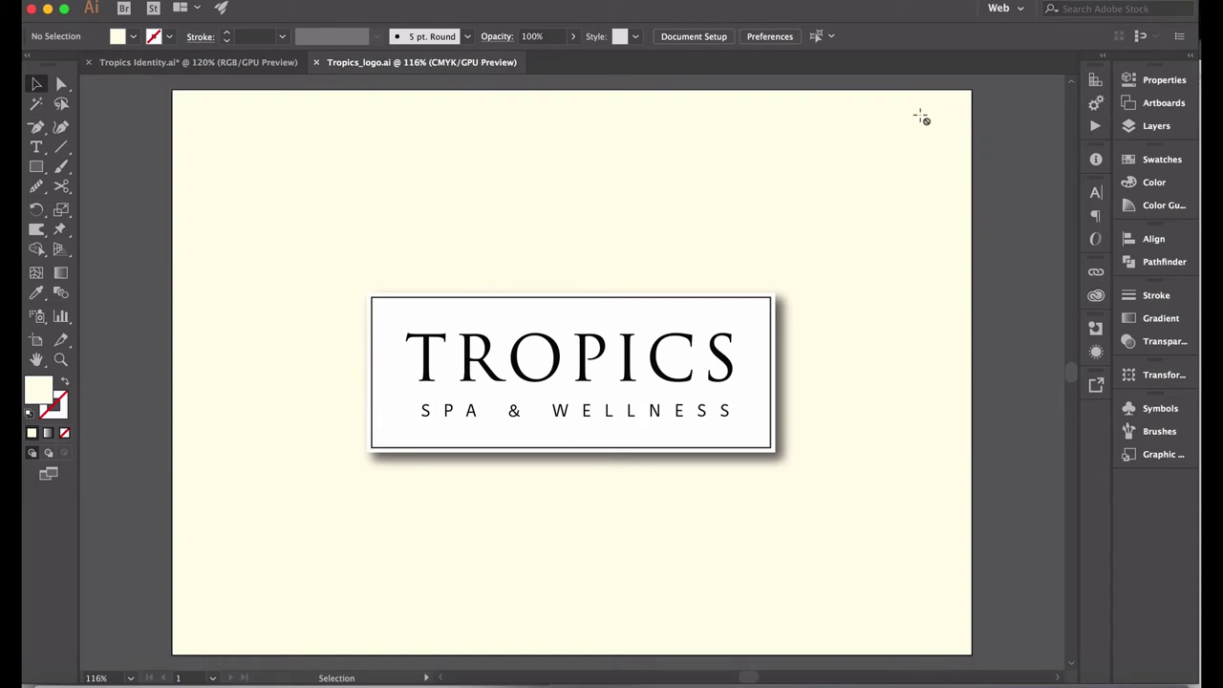
left_click(1130, 134)
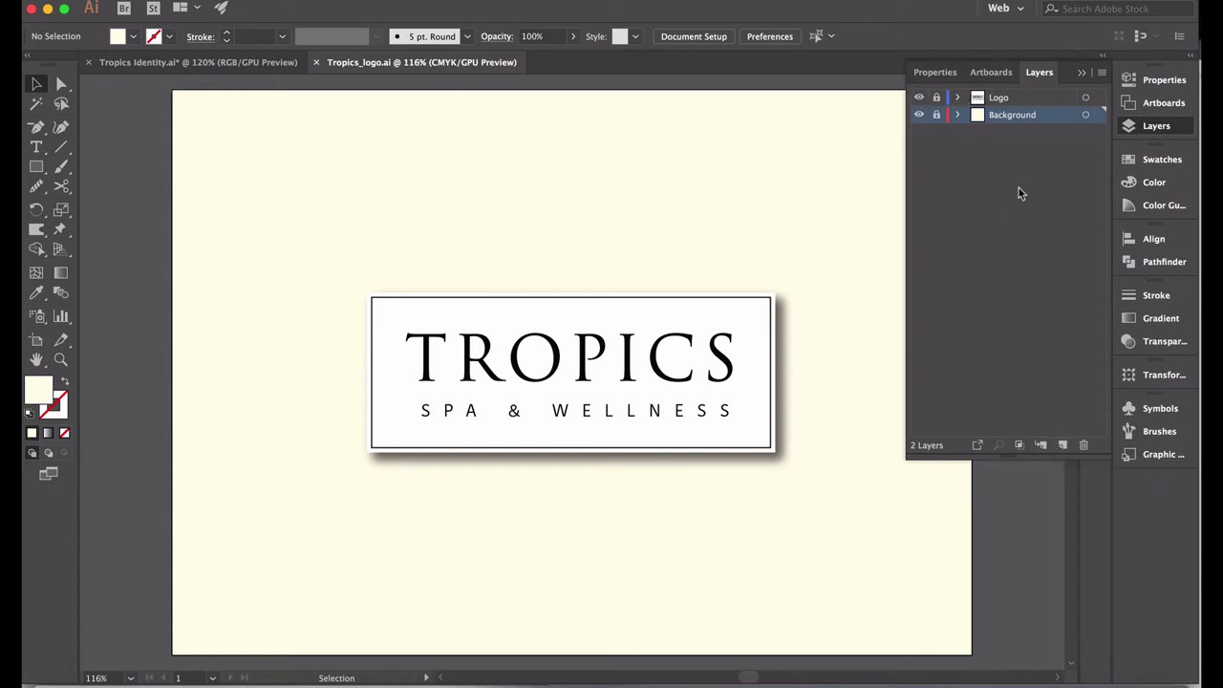
left_click(1063, 446)
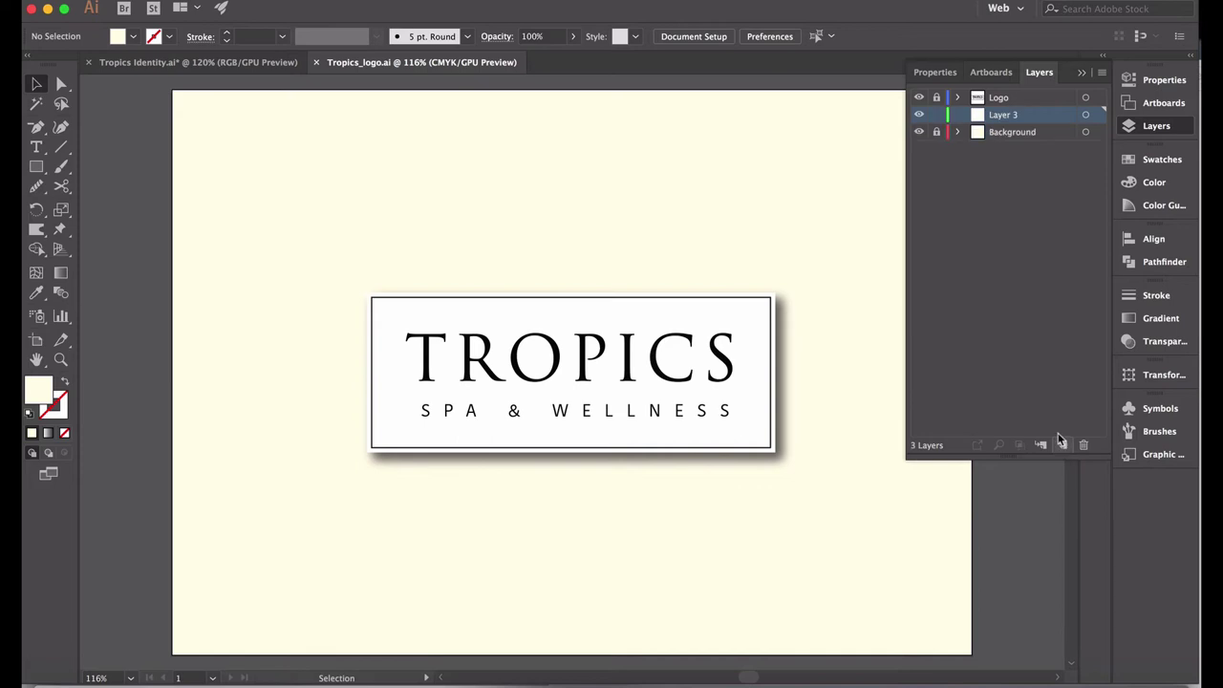
double_click(1005, 115)
type("DAF")
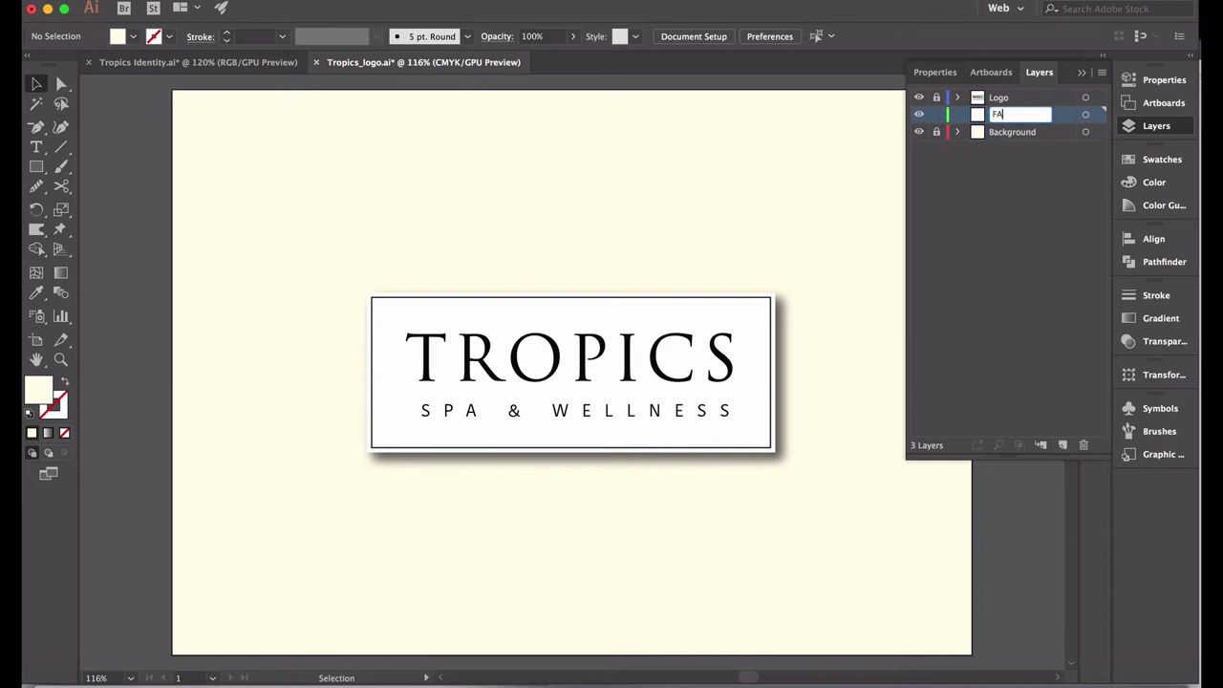
type("ED LEAVES")
key("Return")
Step: Try to place SMALL LEAF.png from the Images folder on the FADED LEAVES layer and enlarge it
key("super")
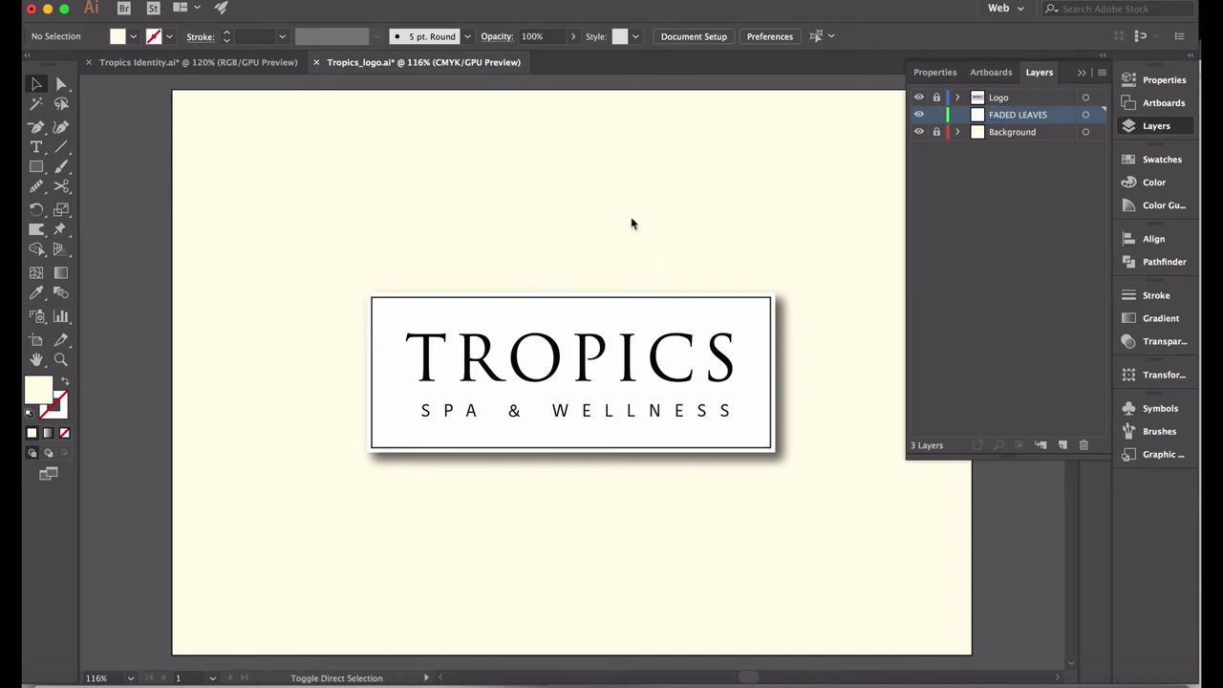
key("super+shift+p")
left_click(303, 168)
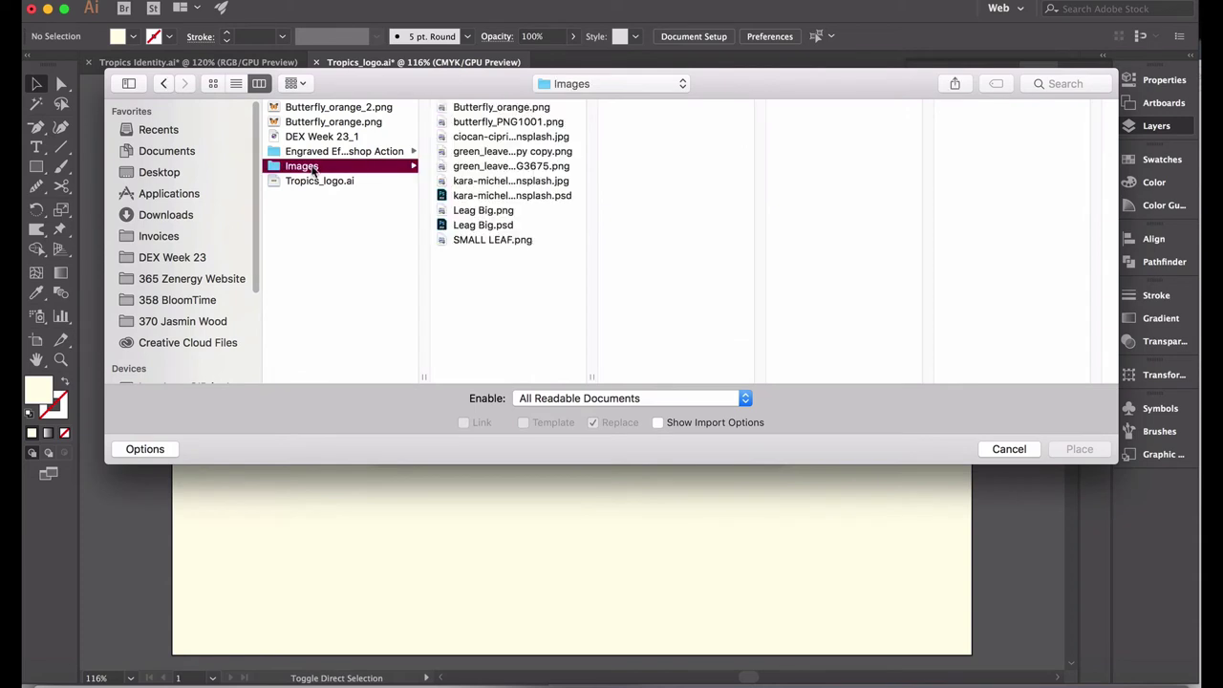
left_click(495, 153)
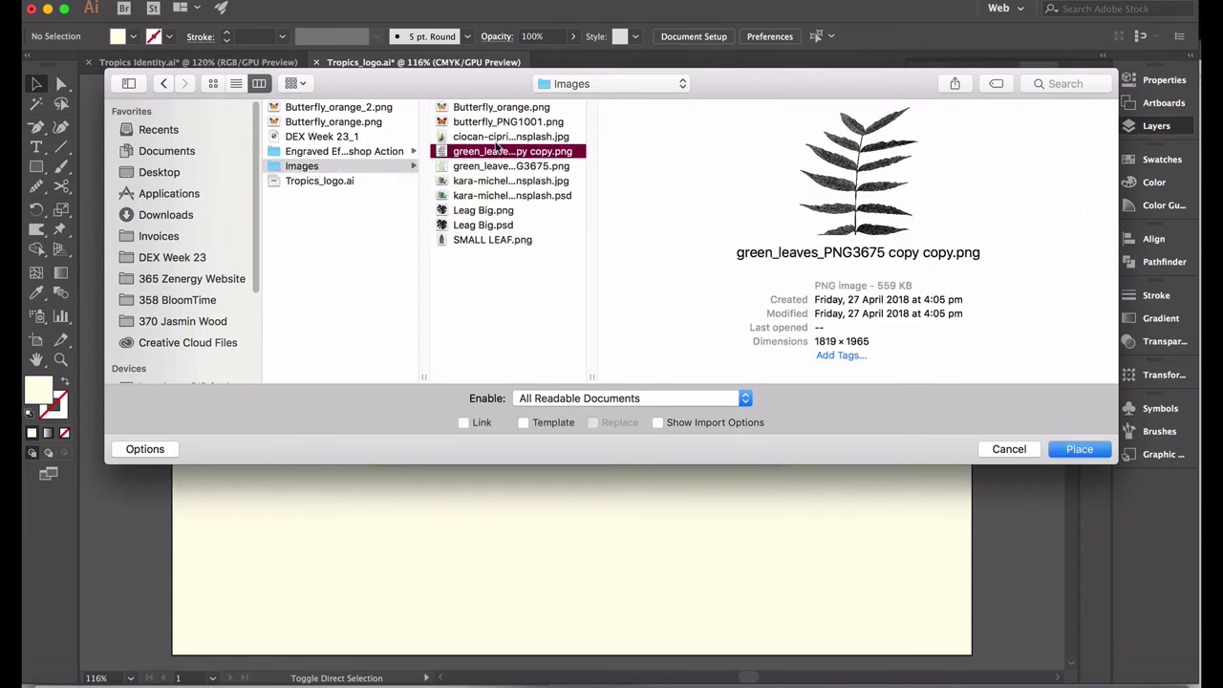
left_click(492, 240)
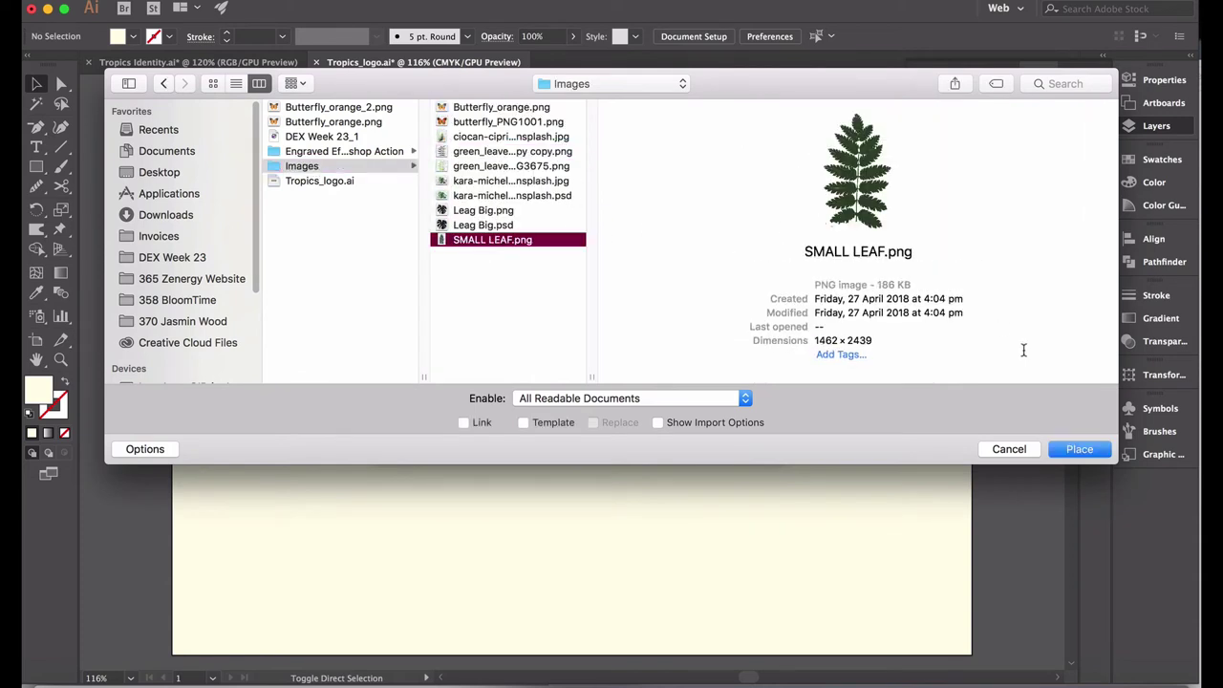
left_click(1080, 449)
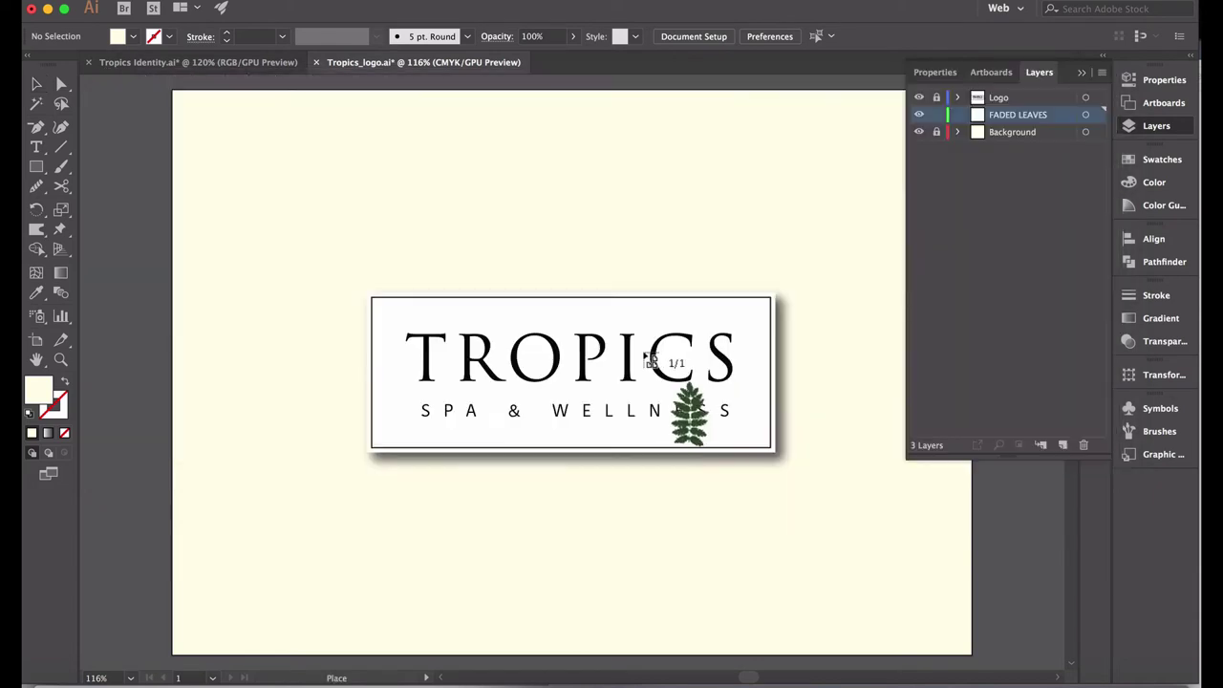
left_click(306, 218)
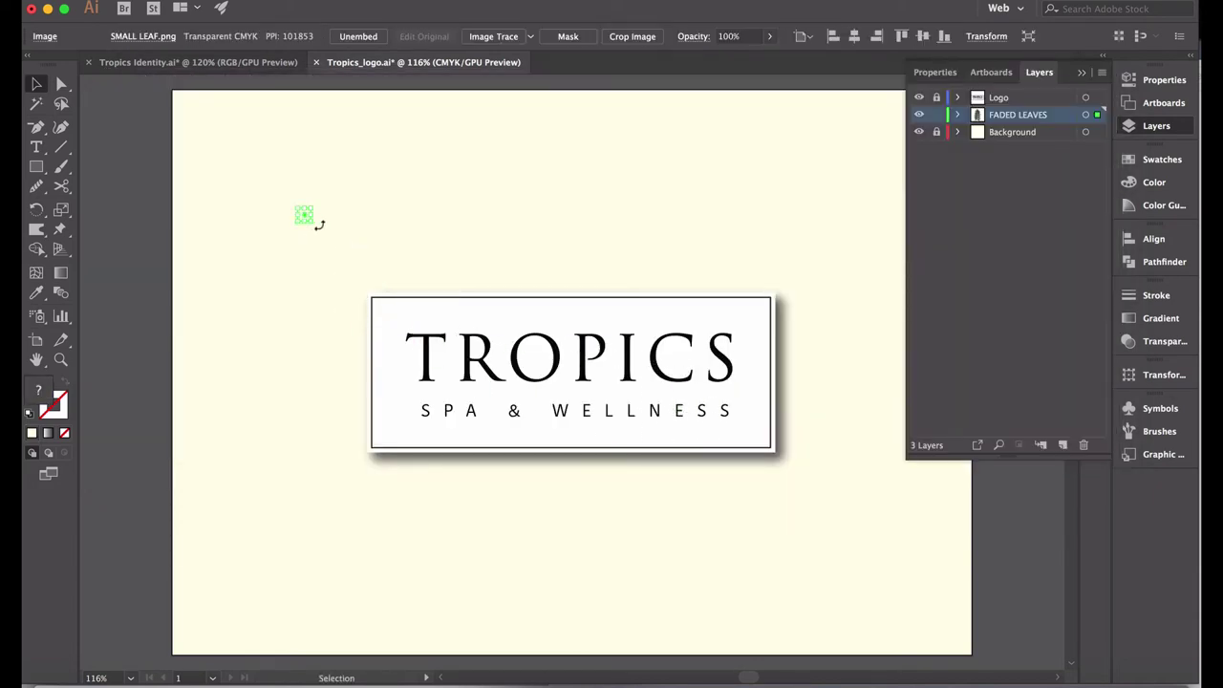
left_click_drag(315, 222, 676, 418)
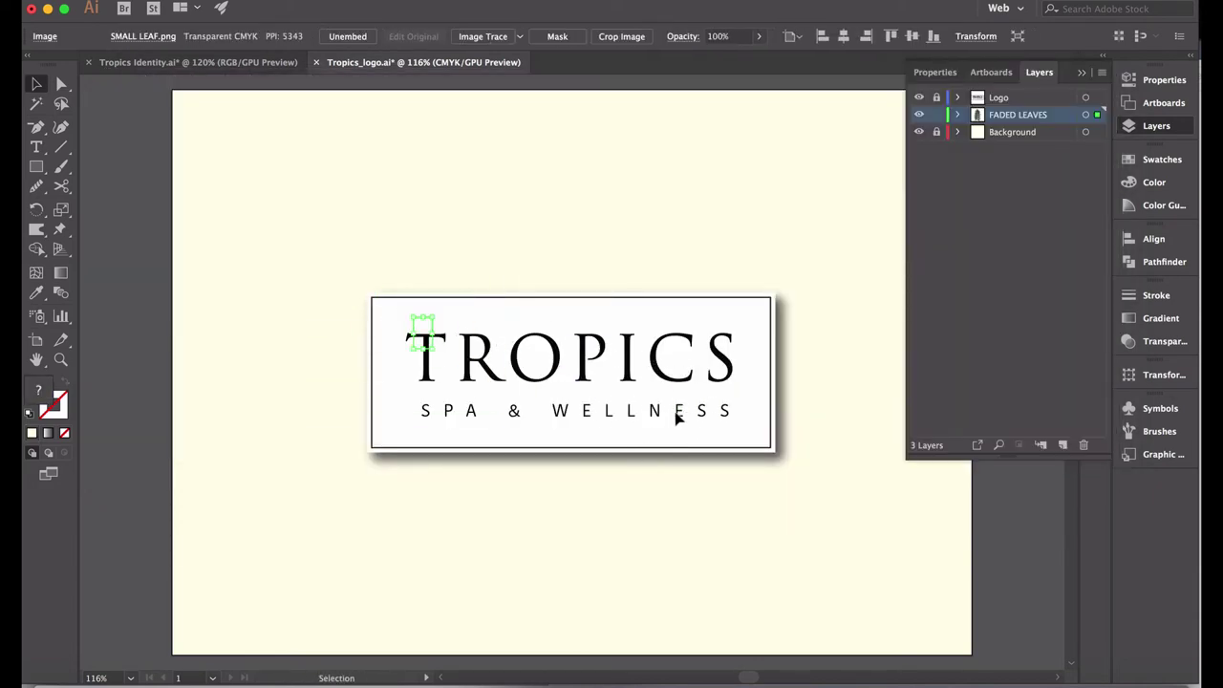
left_click(743, 340)
Step: Try to place Leag Big.png from the Images folder above the logo on the FADED LEAVES layer
key("super+shift+p")
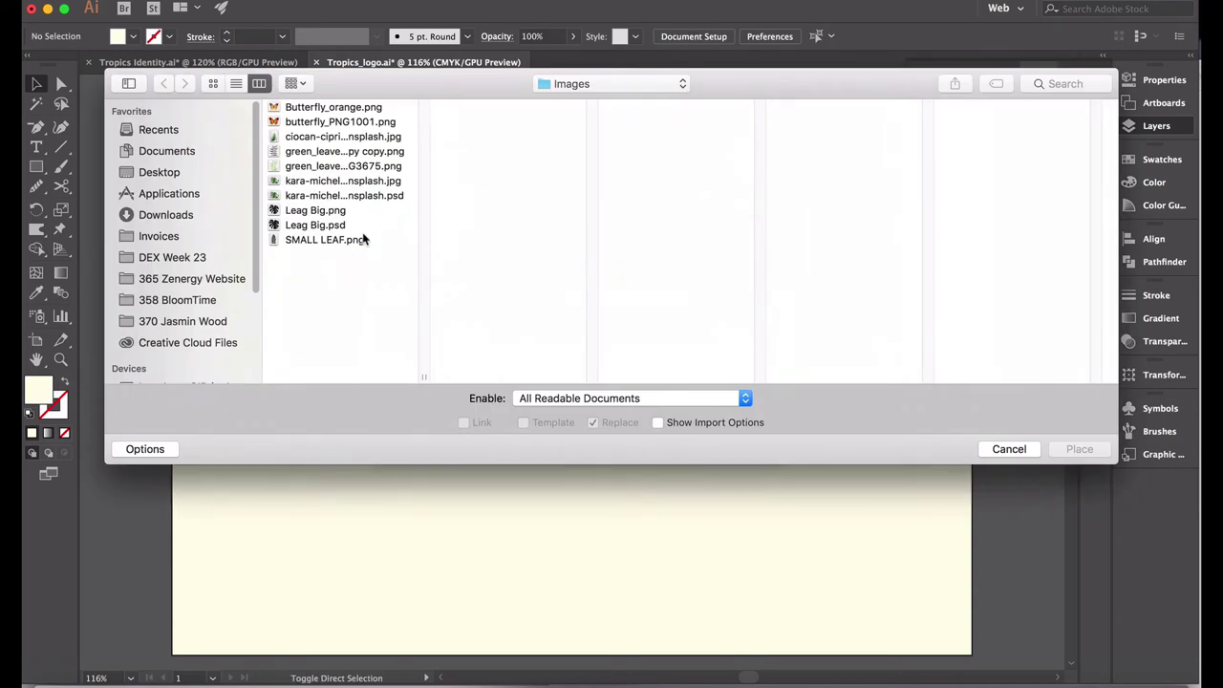
left_click(342, 214)
key("Return")
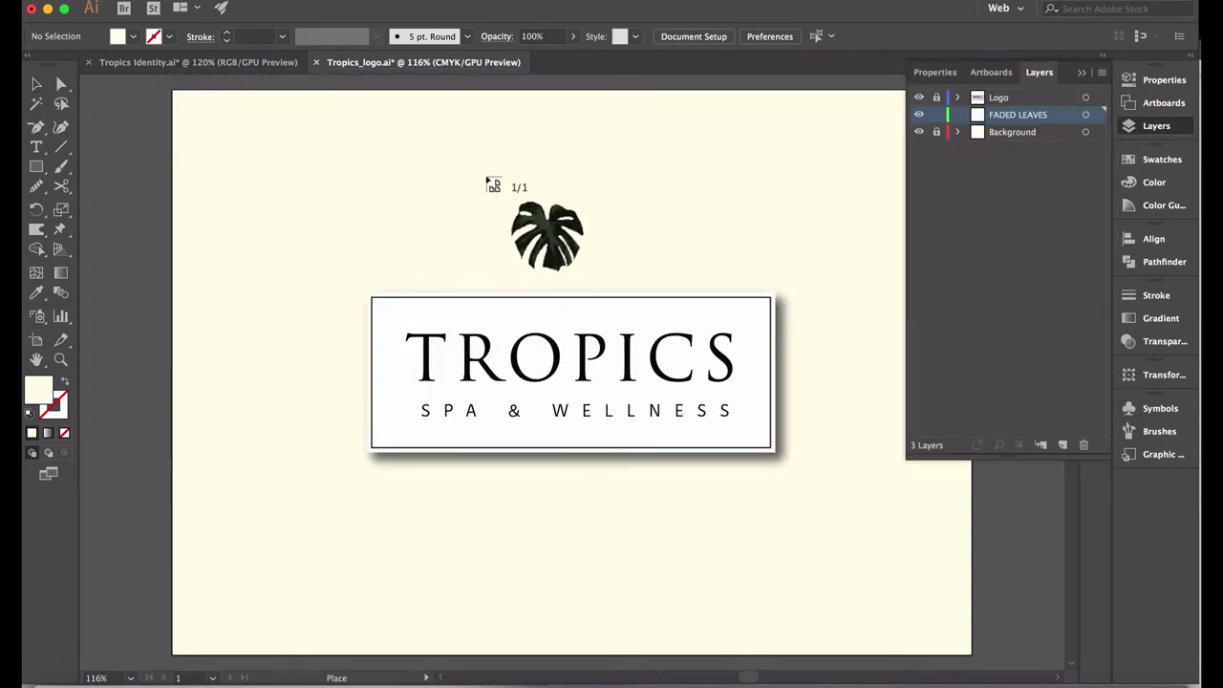
left_click(483, 172)
key("backslash")
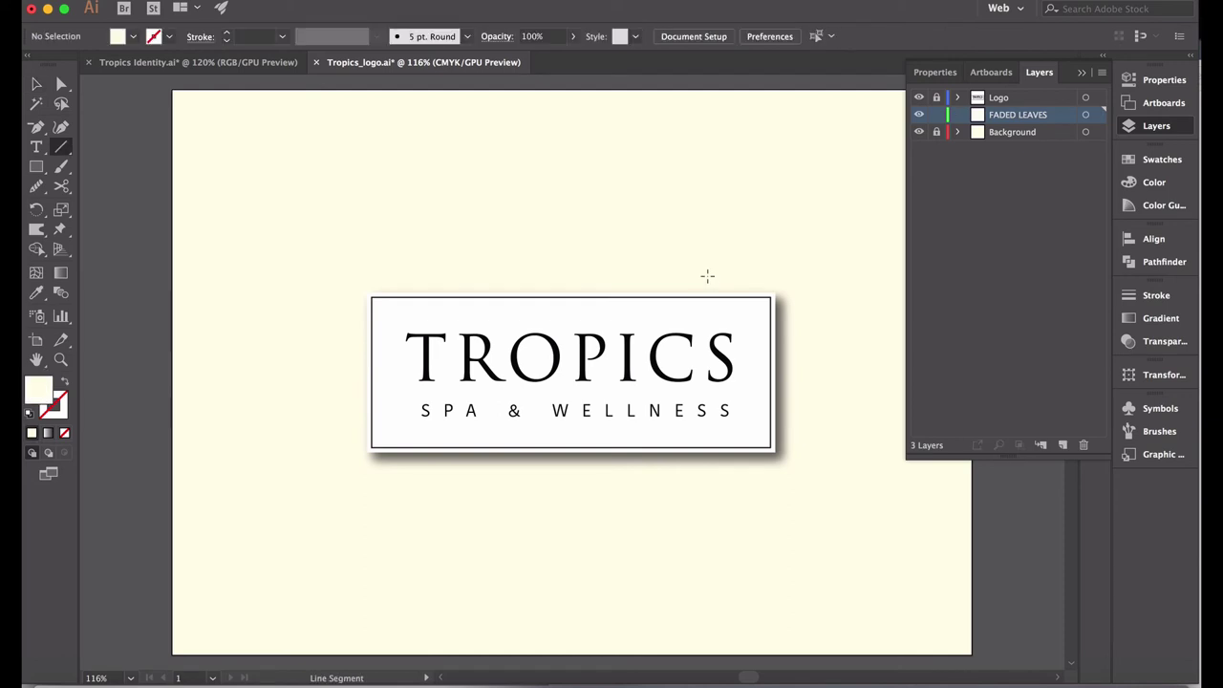
Step: Place SMALL LEAF.png from the Images folder on the FADED LEAVES layer
key("super+shift+p")
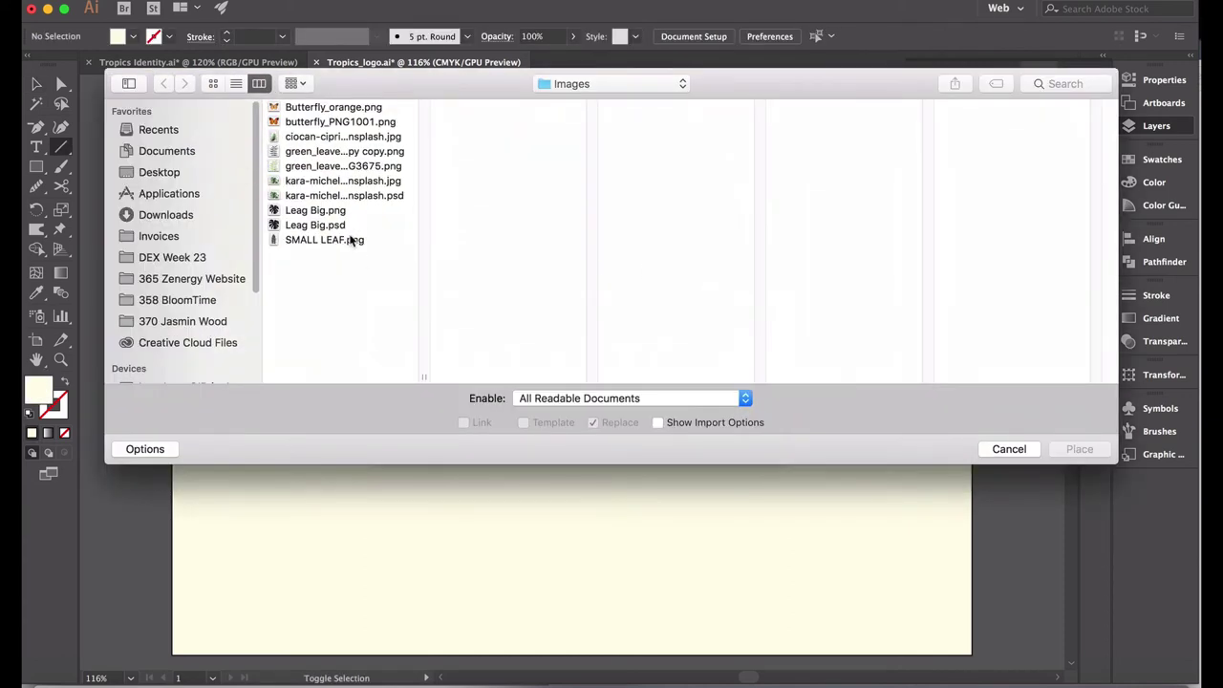
left_click(356, 243)
left_click(1072, 450)
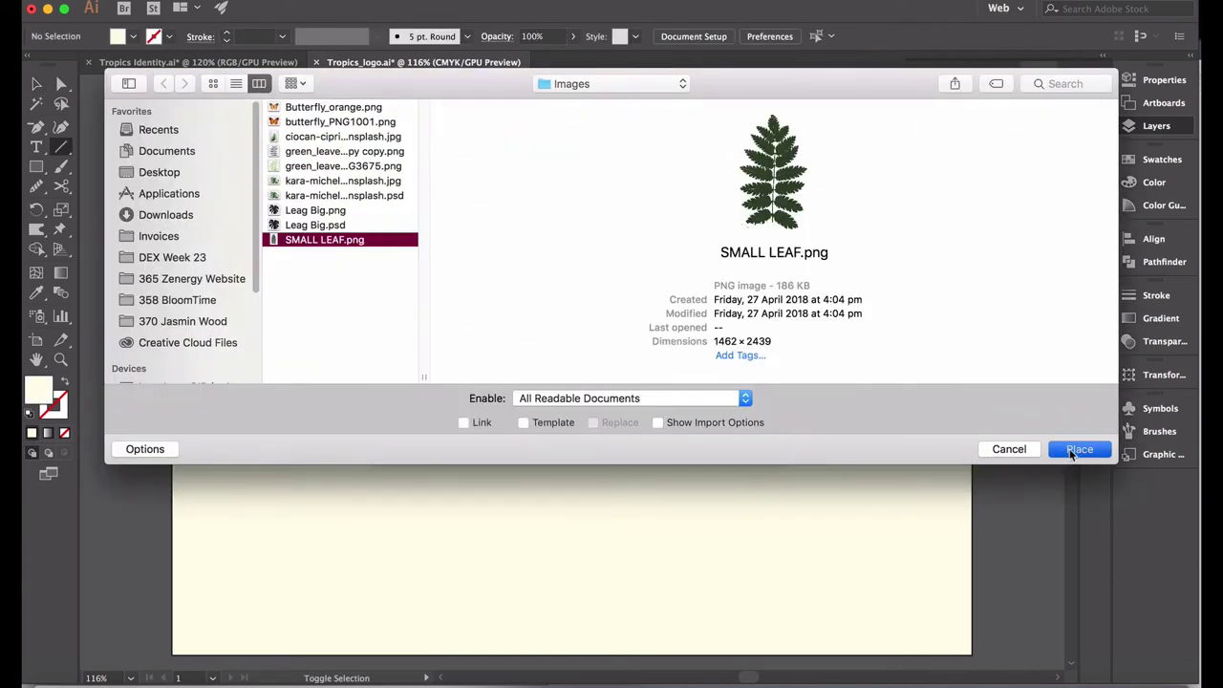
left_click(602, 133)
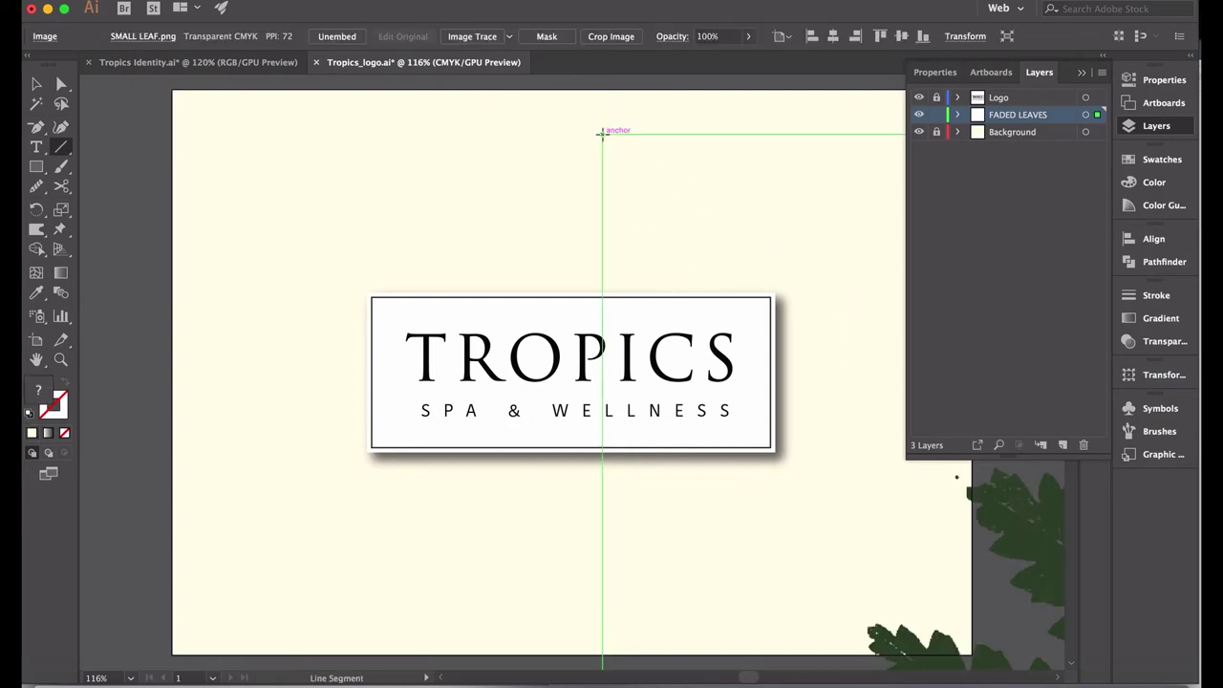
left_click_drag(1014, 528, 847, 405)
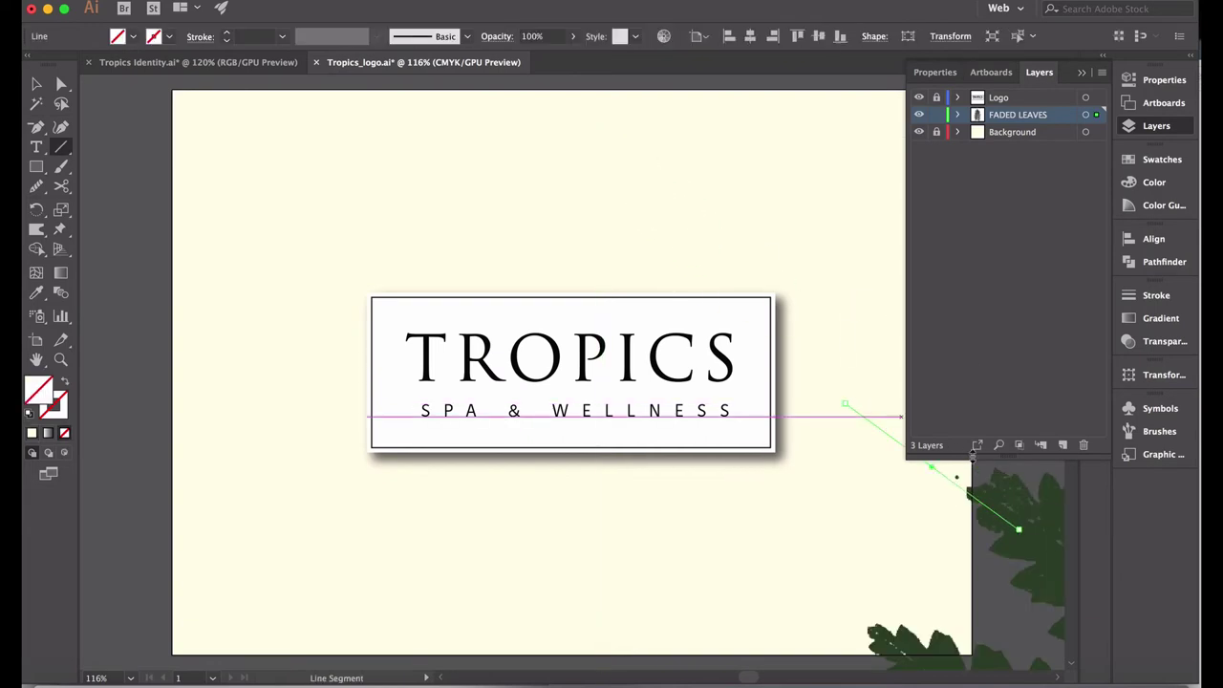
Step: Scale the placed leaf down to less than the artboard's height and move it over the artboard's lower-right corner
key("super+1")
key("super+minus")
key("super+minus")
key("super+minus")
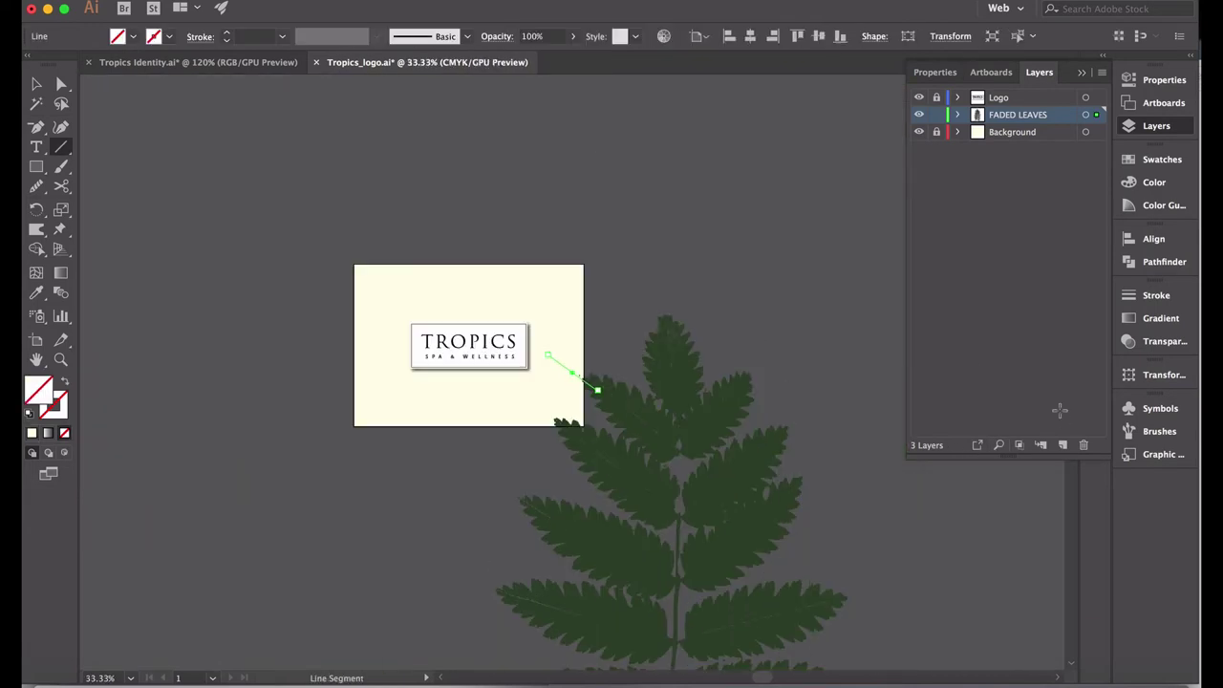
left_click(36, 84)
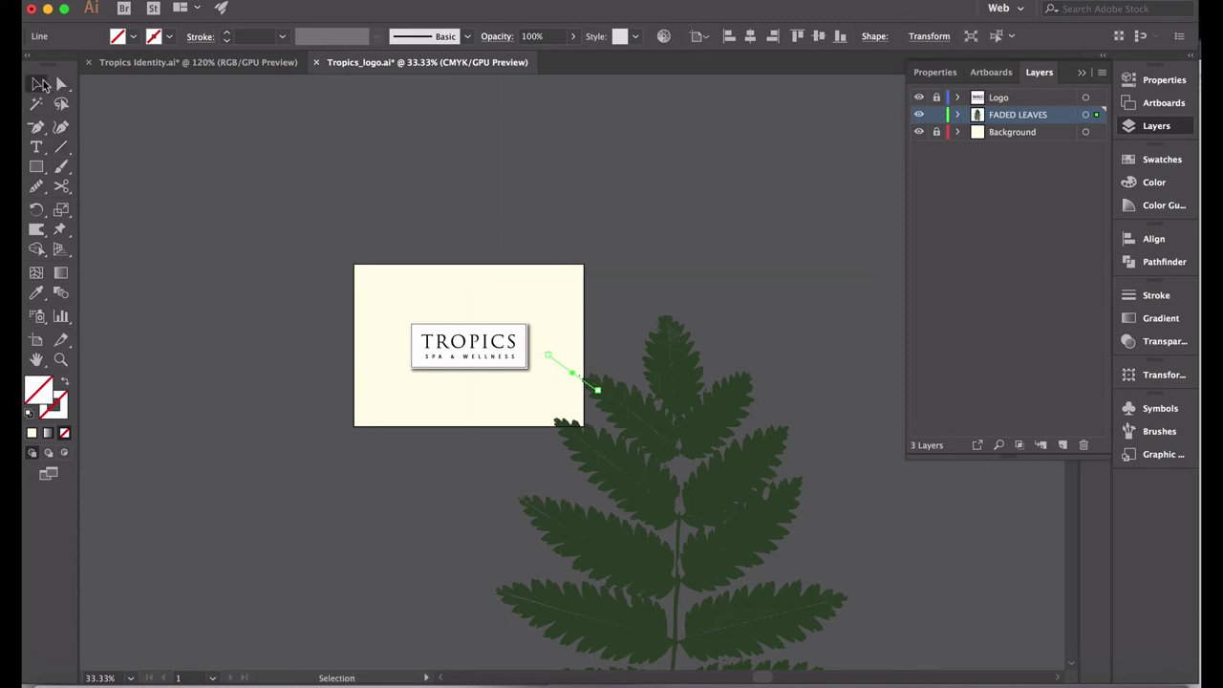
left_click(1049, 506)
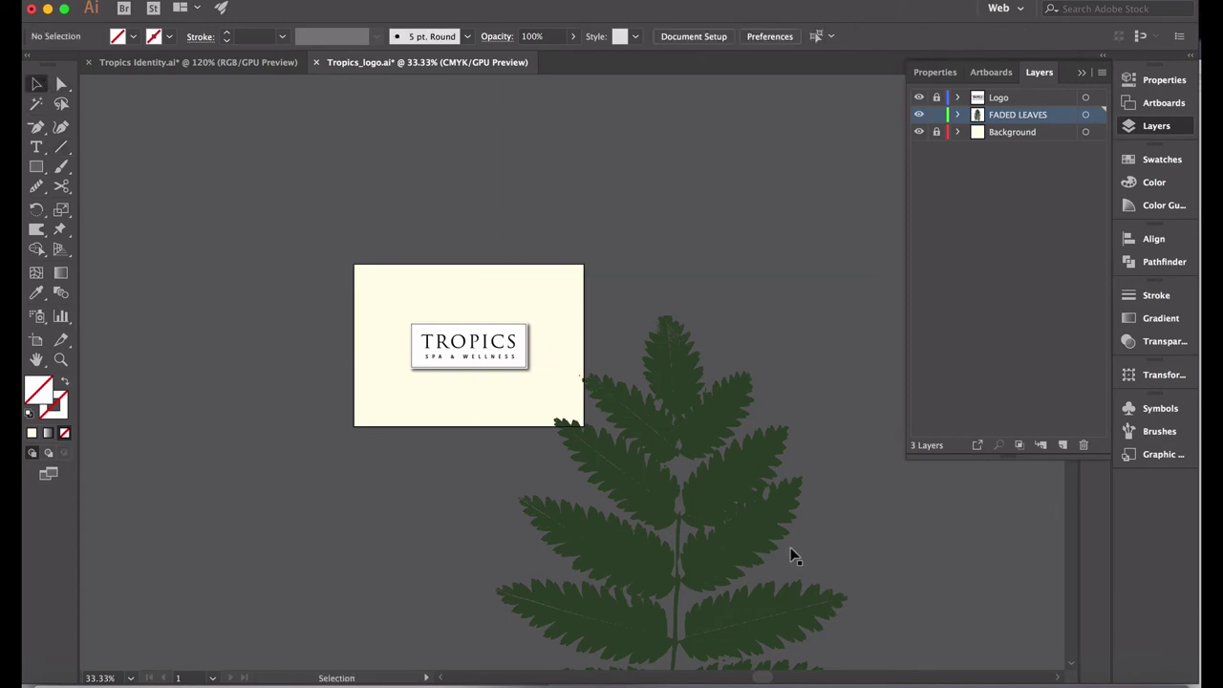
left_click_drag(715, 497, 559, 350)
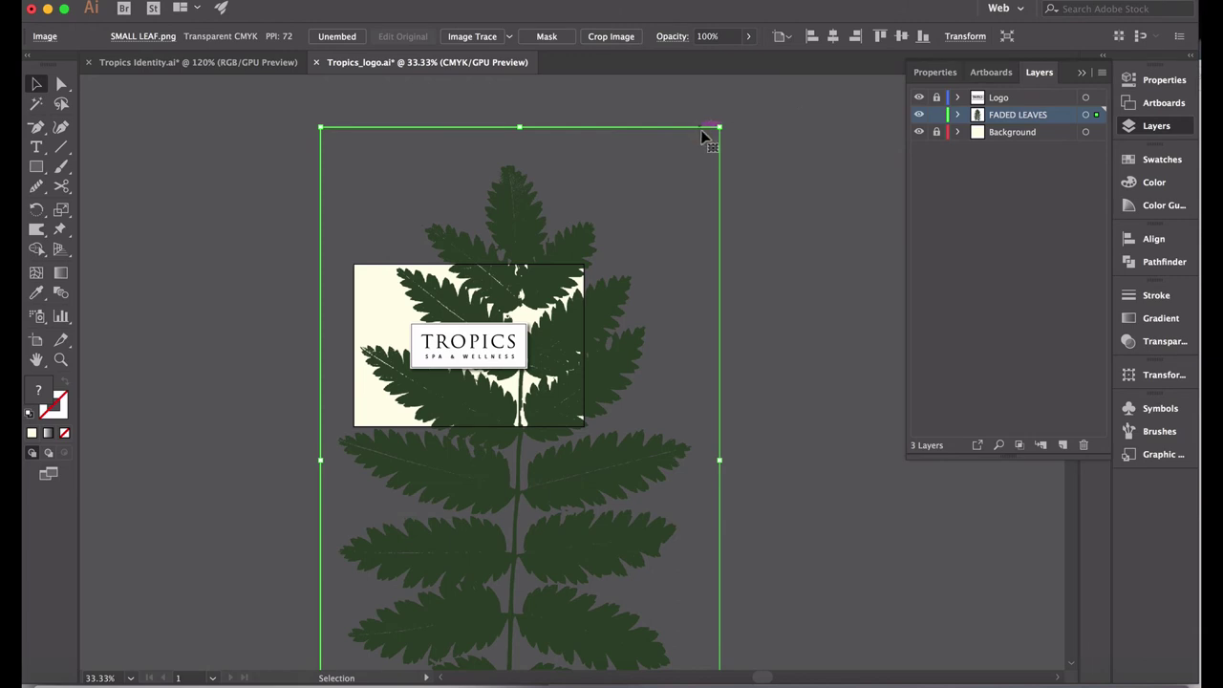
left_click_drag(717, 125, 564, 273)
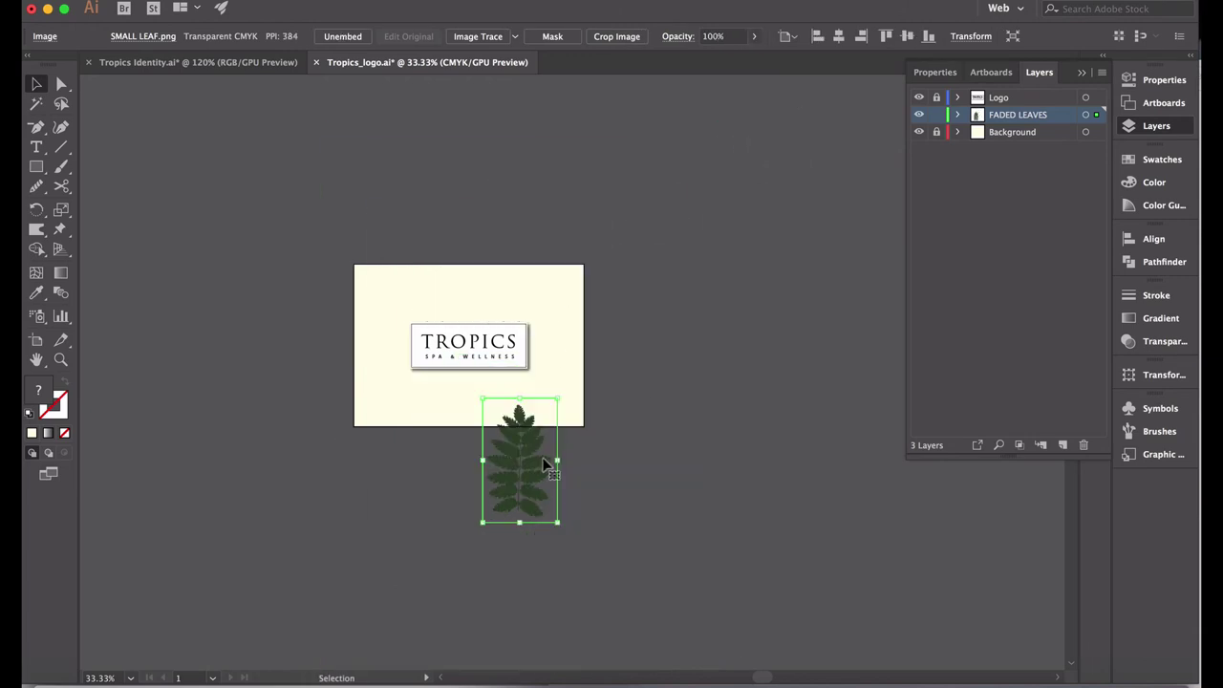
left_click_drag(546, 465, 553, 399)
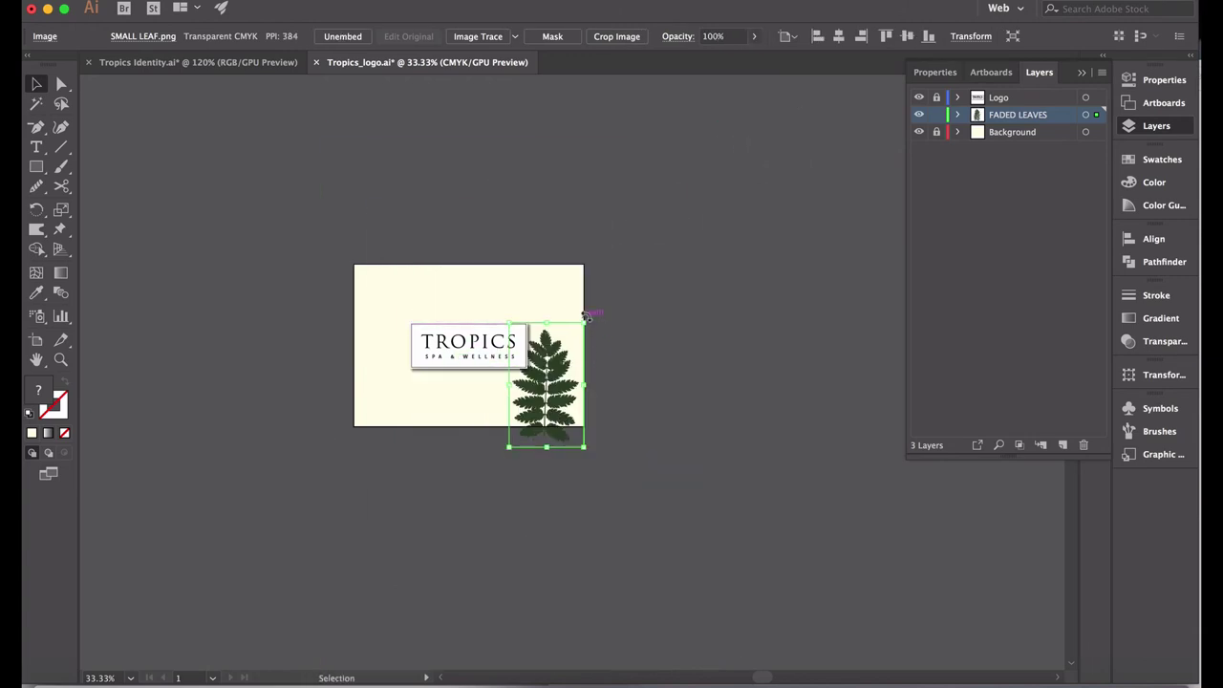
Step: Rotate the leaf to a diagonal angle and shrink it further below the logo's lower-right corner
left_click_drag(585, 315, 626, 384)
double_click(566, 396)
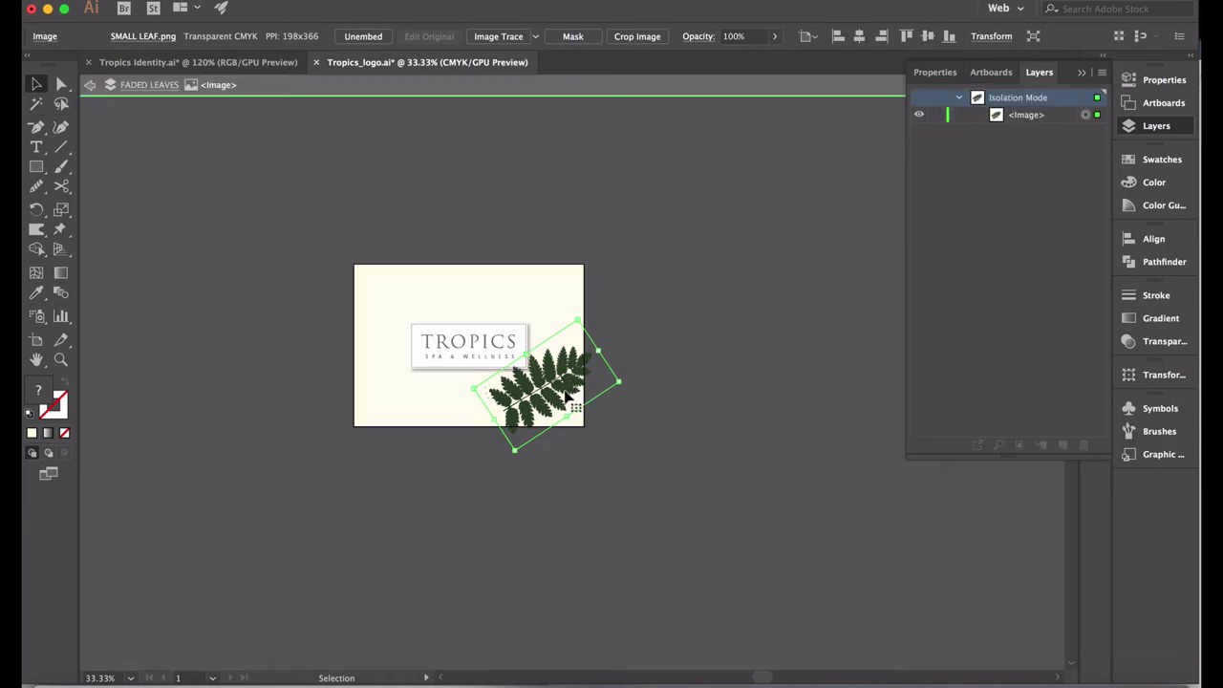
double_click(654, 407)
scroll(649, 407, "up", 5)
left_click(596, 354)
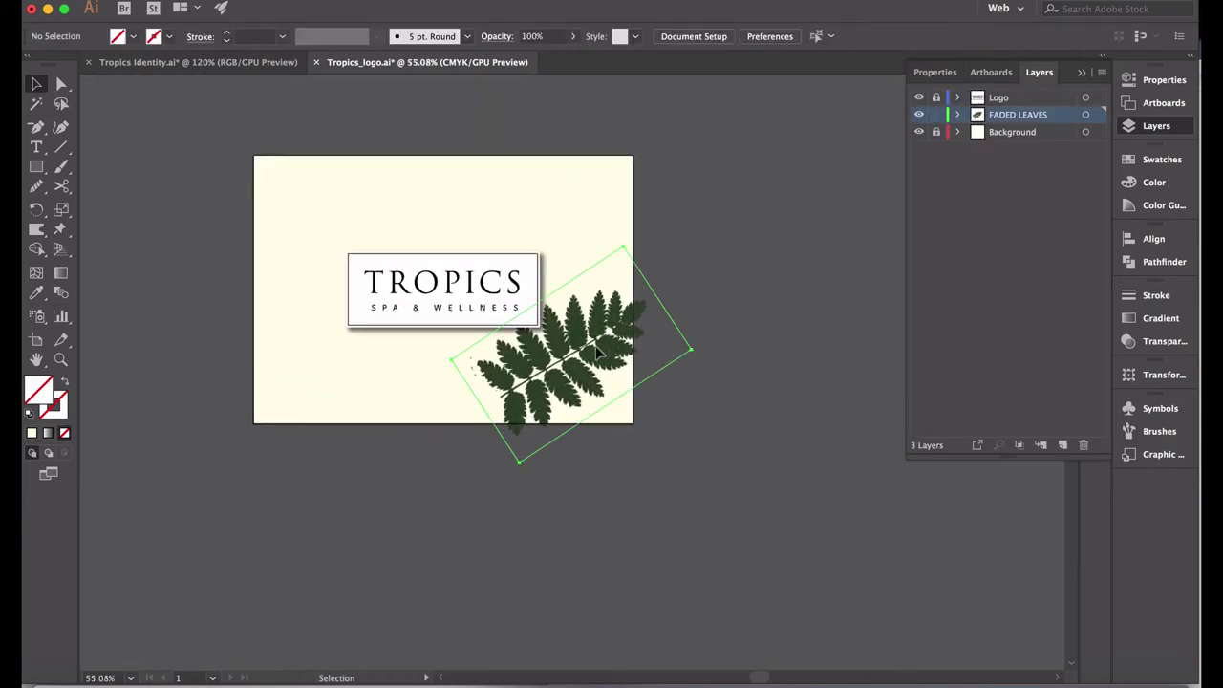
left_click_drag(626, 247, 594, 311)
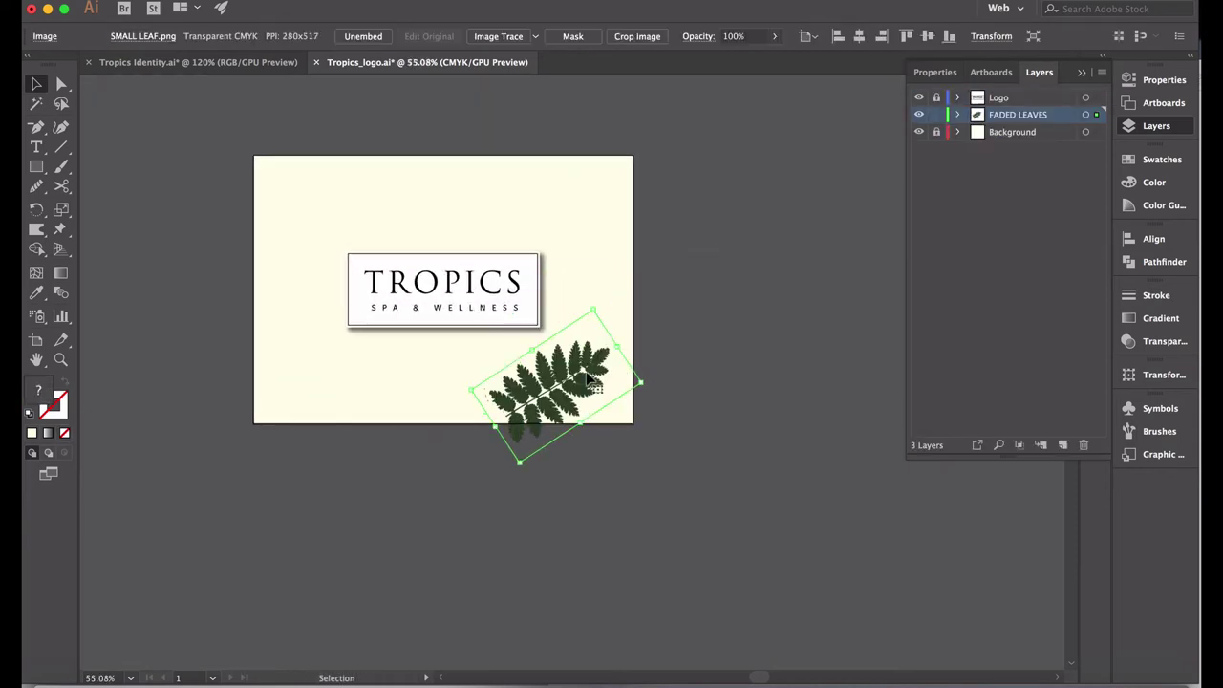
Step: Copy the leaf to the artboard's upper-right corner and set the opacity of both leaves to 40%
left_click_drag(636, 389, 656, 203)
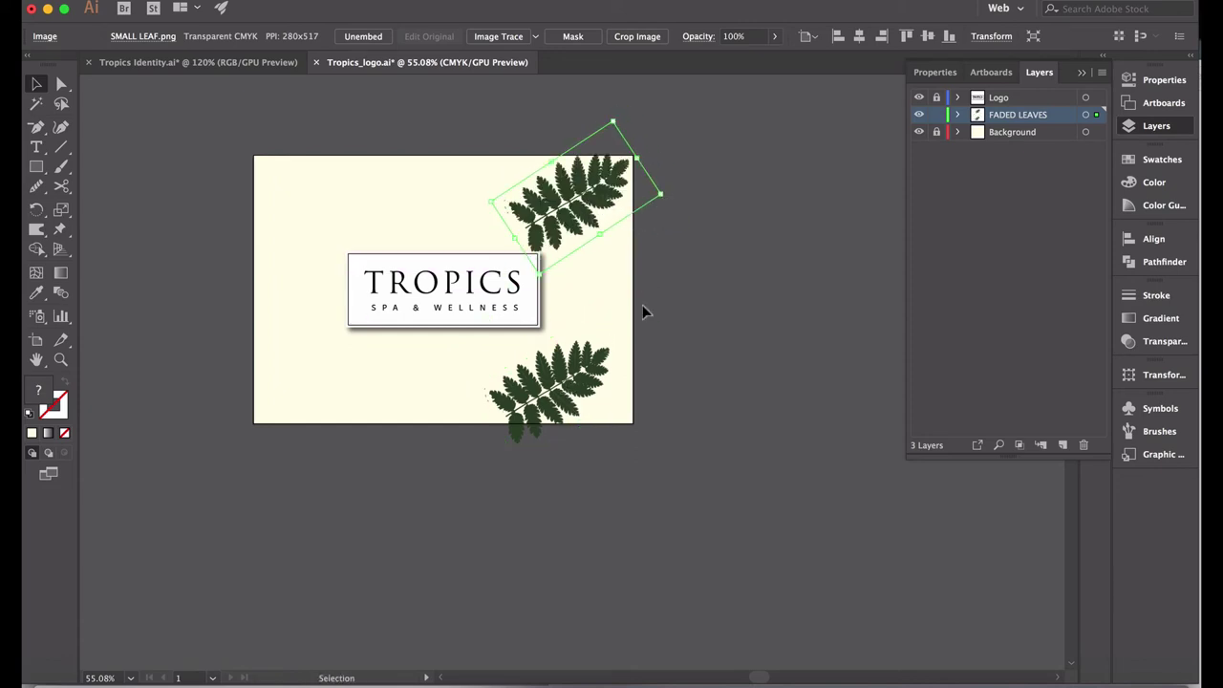
left_click(578, 375, "shift")
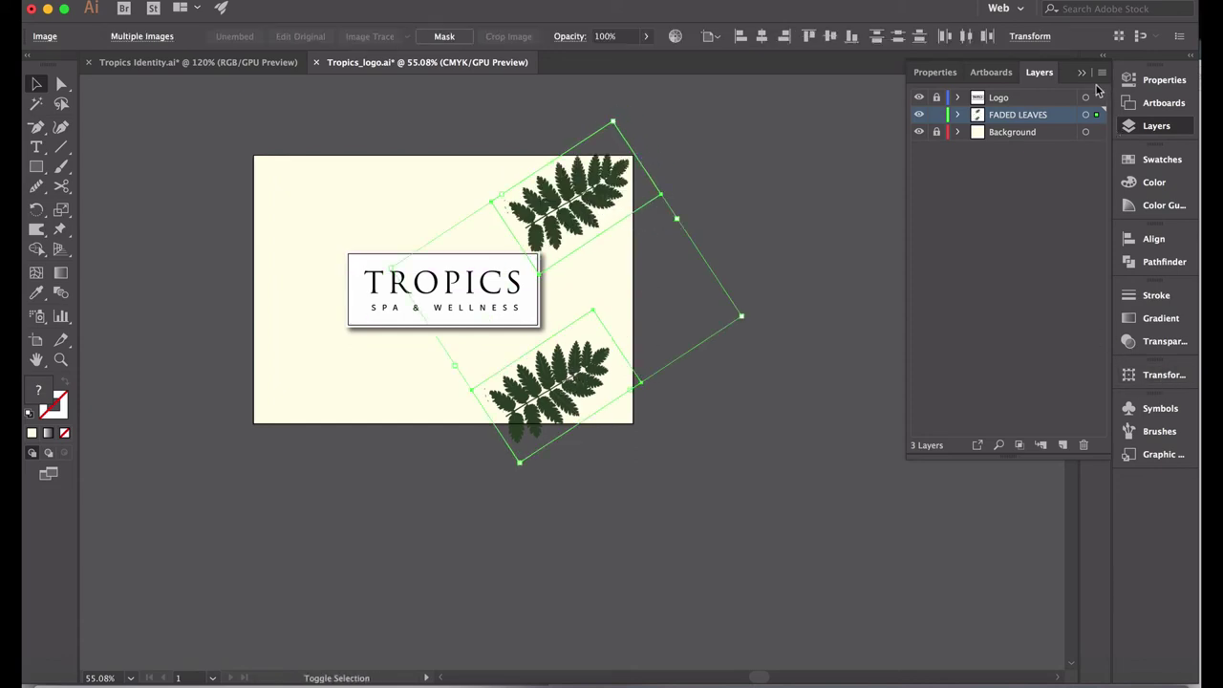
left_click(1082, 73)
left_click(1097, 353)
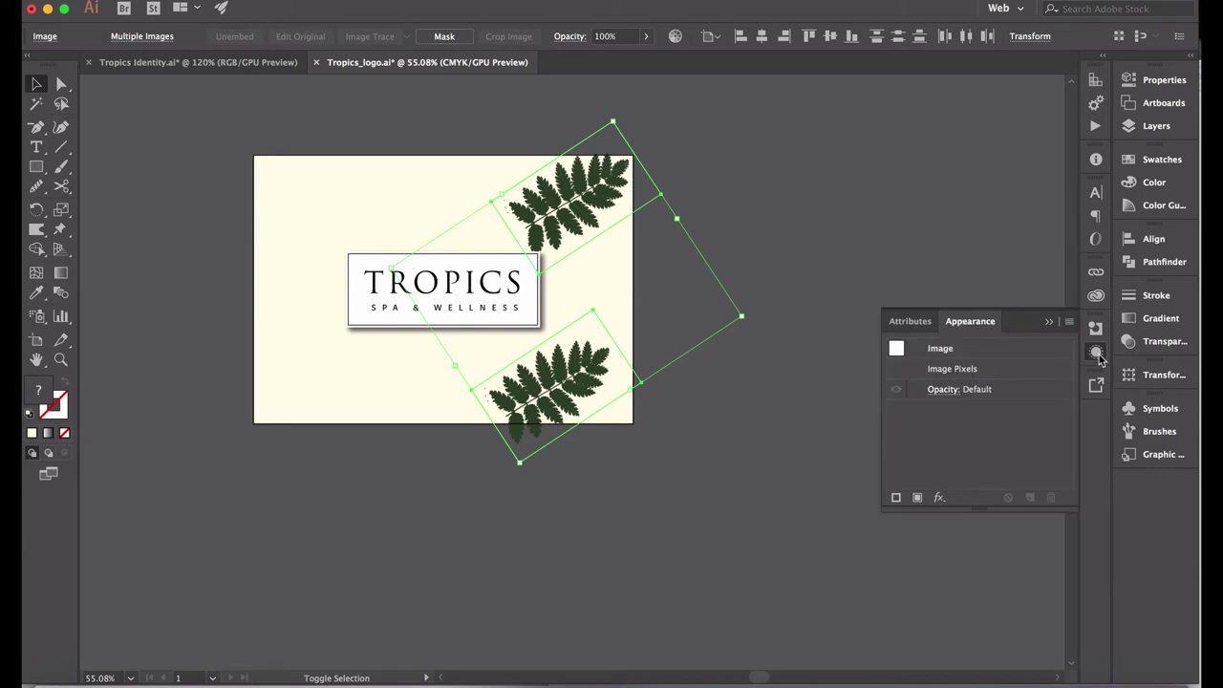
left_click(950, 392)
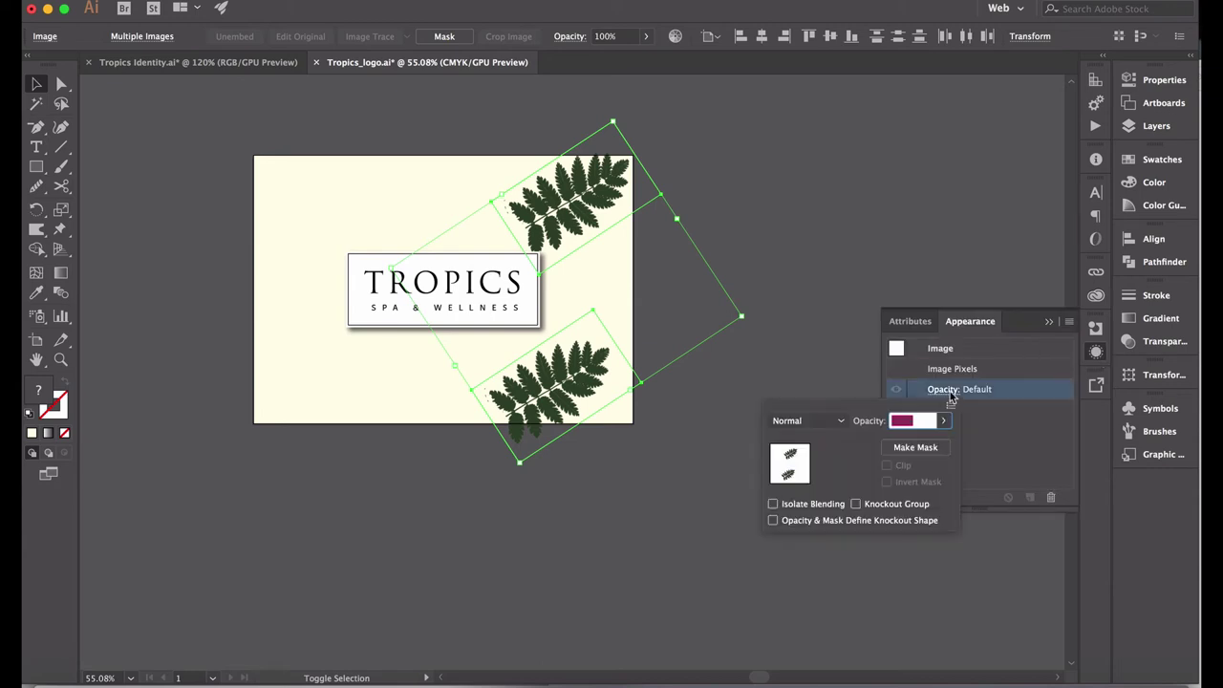
left_click(815, 426)
left_click(815, 428)
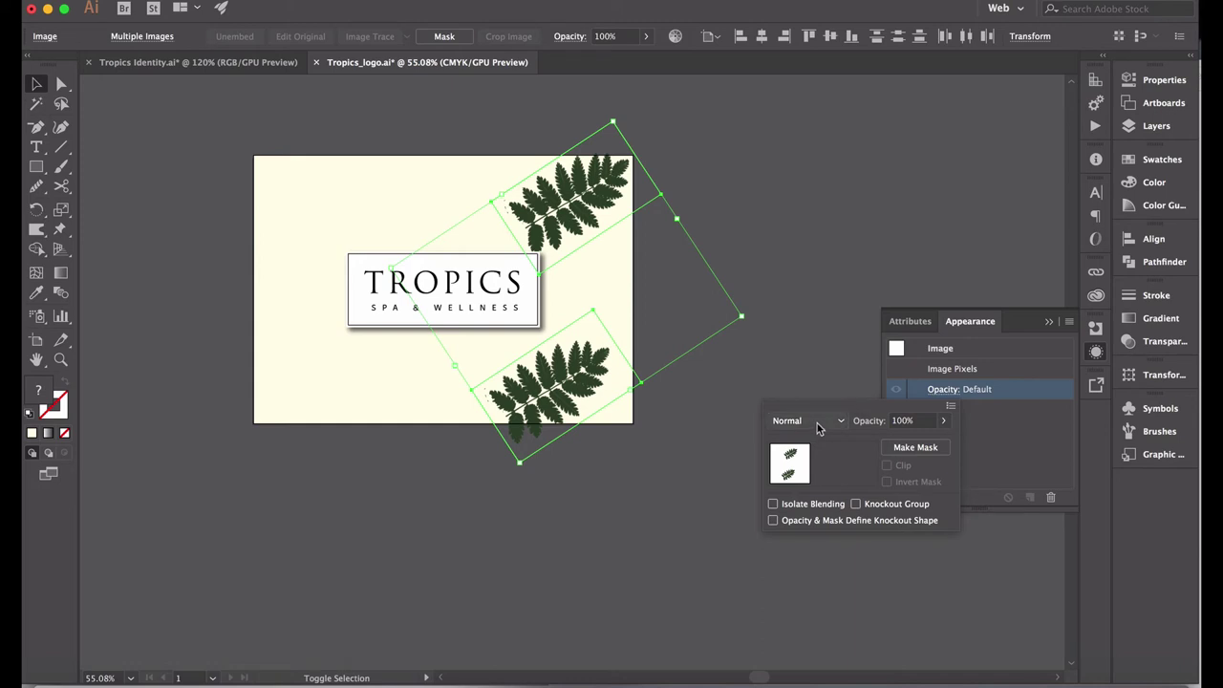
left_click(923, 422)
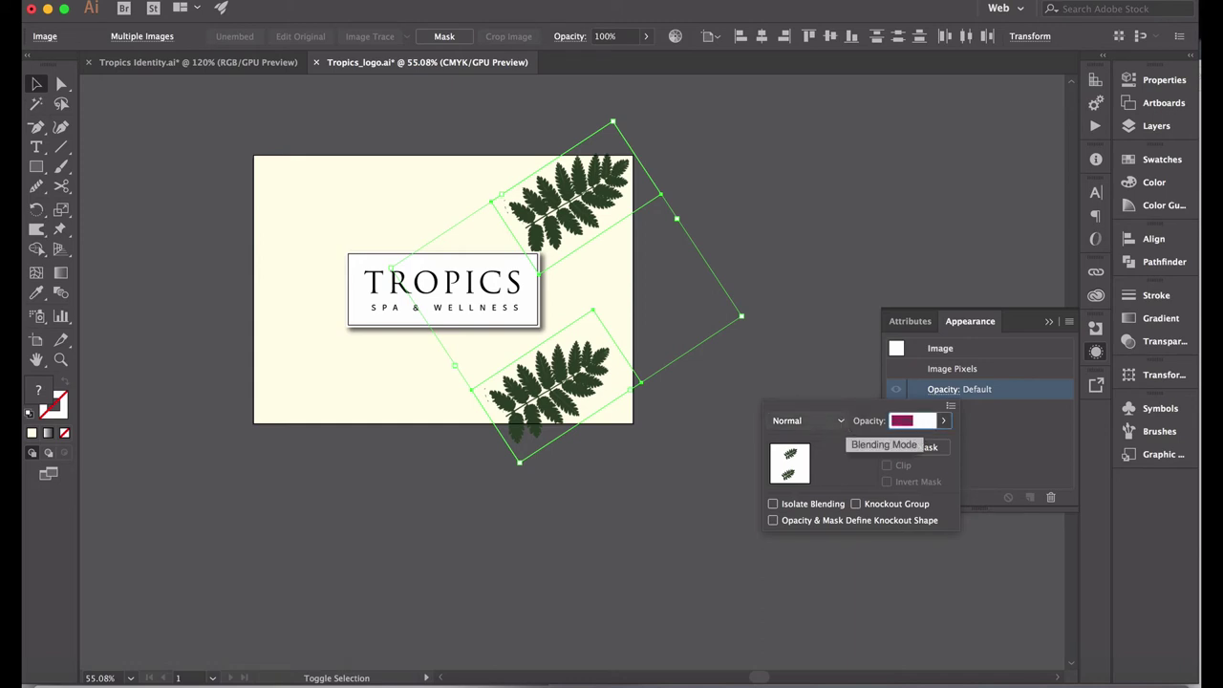
type("40")
key("Return")
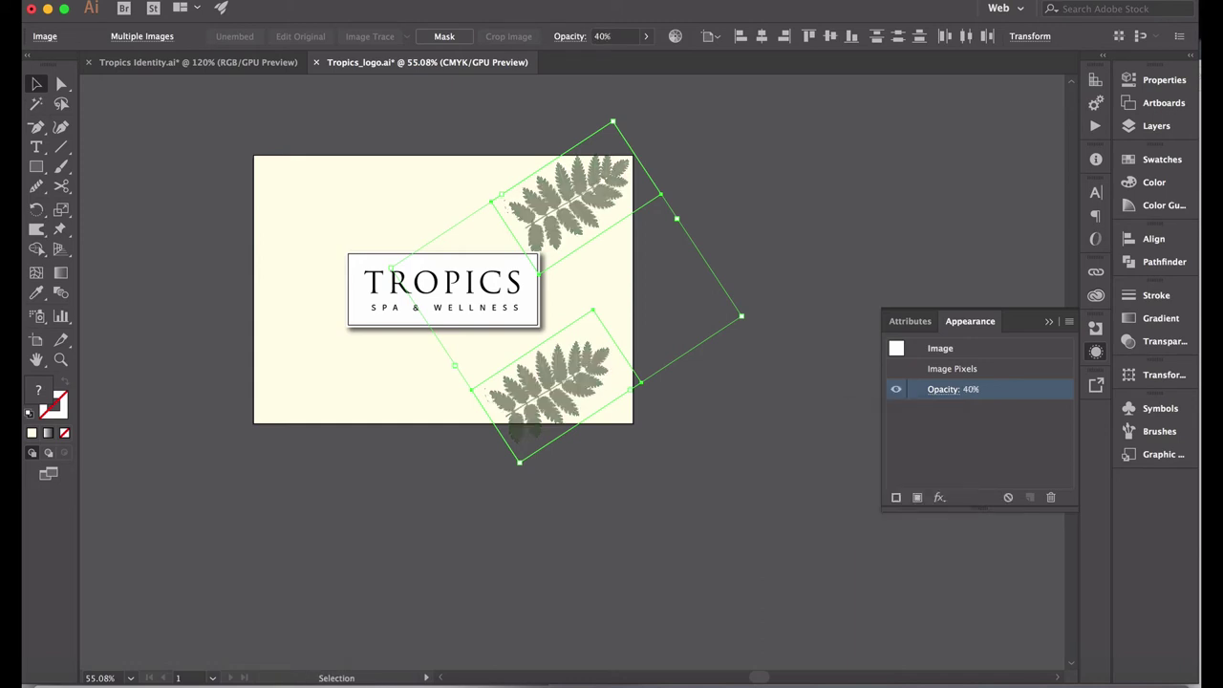
Step: Set the opacity of both selected leaves to 30%
left_click(948, 390)
left_click(898, 421)
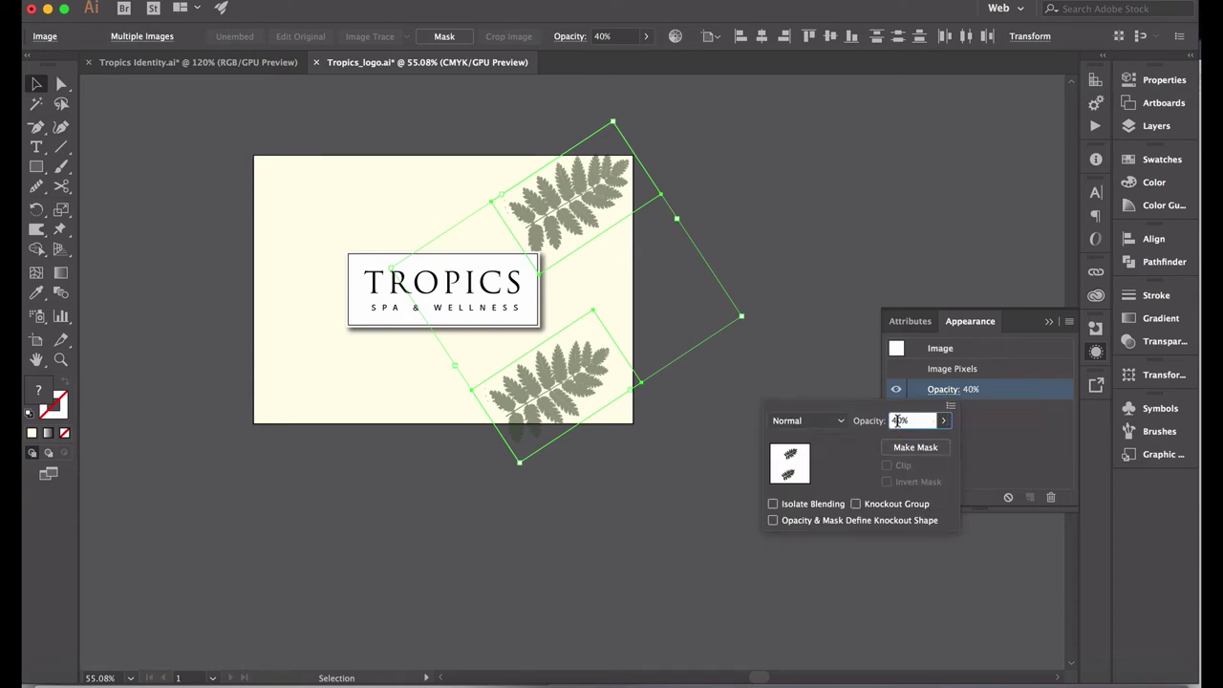
type("3")
key("Return")
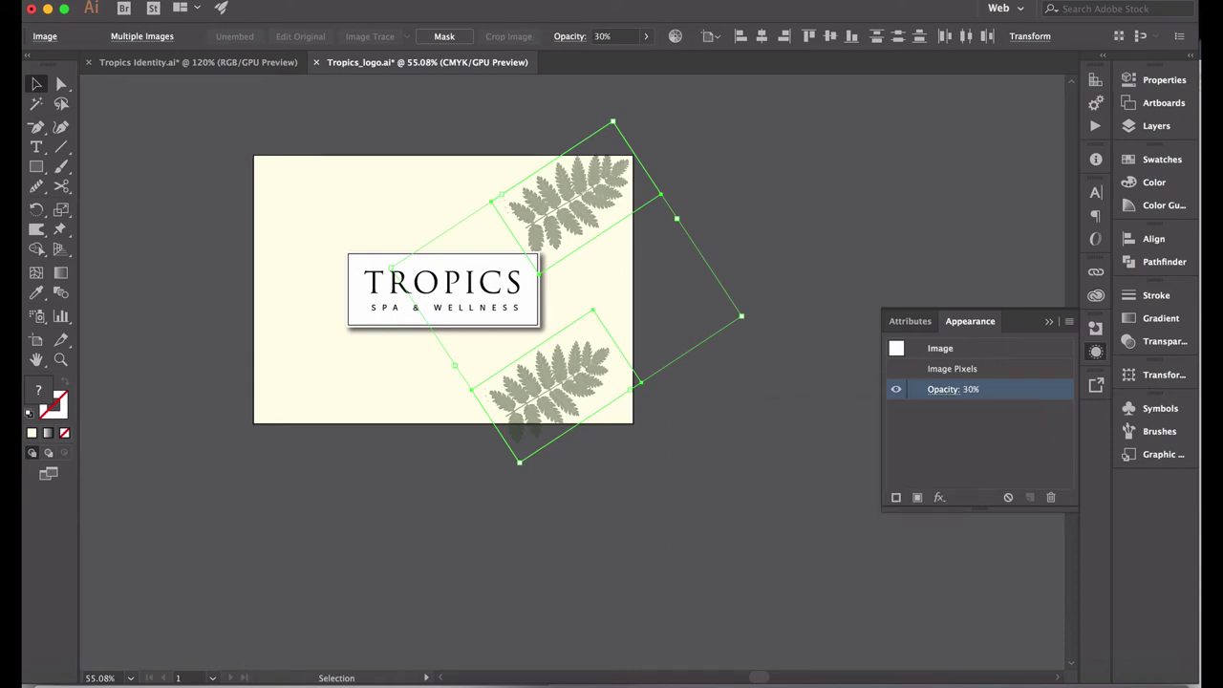
Step: Move and rotate the upper leaf to the logo's upper left, and put a rotated copy in the artboard's lower-left corner
left_click(739, 250)
left_click_drag(598, 200, 336, 352)
left_click_drag(423, 354, 315, 286)
left_click_drag(350, 347, 325, 397)
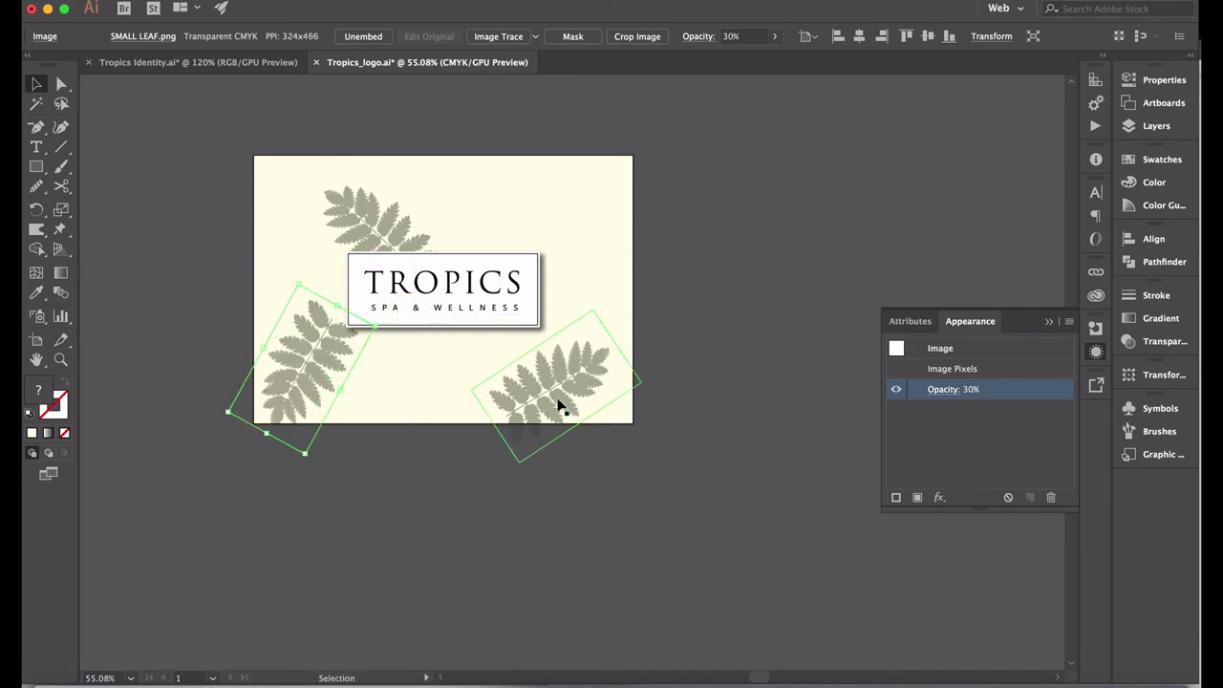
Step: Add three smaller, rotated leaf copies at the artboard's upper right, right of the logo and along the bottom edge
left_click_drag(560, 404, 567, 216)
left_click_drag(522, 277, 583, 295)
left_click_drag(607, 222, 437, 412)
left_click(663, 297)
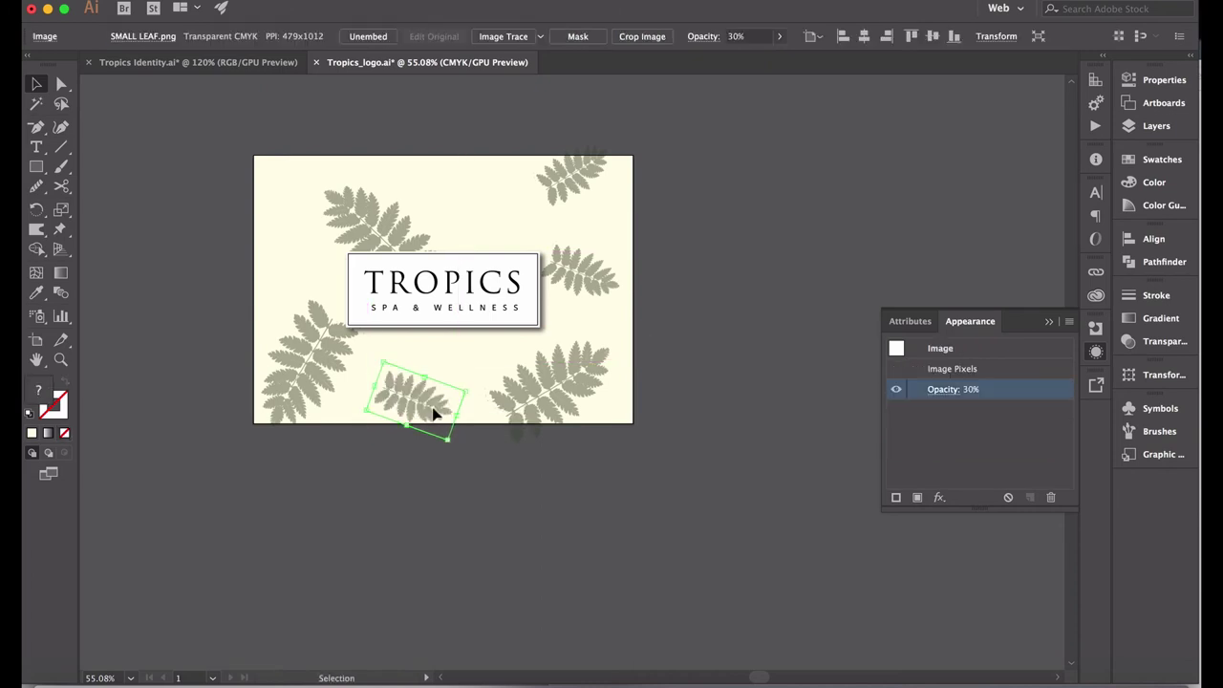
Step: Rotate the small leaf on the bottom edge and shift the upper-left leaf closer to the artboard's corner
left_click_drag(357, 405, 380, 522)
left_click(555, 508)
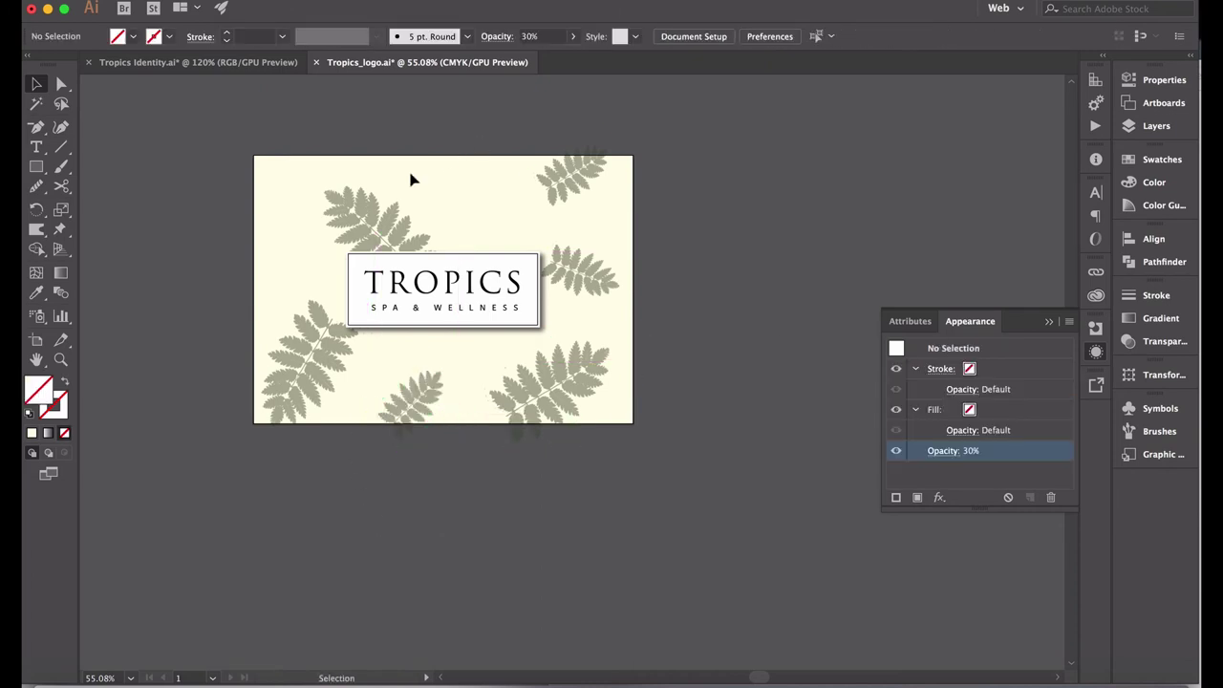
left_click_drag(413, 180, 392, 156)
left_click(772, 183)
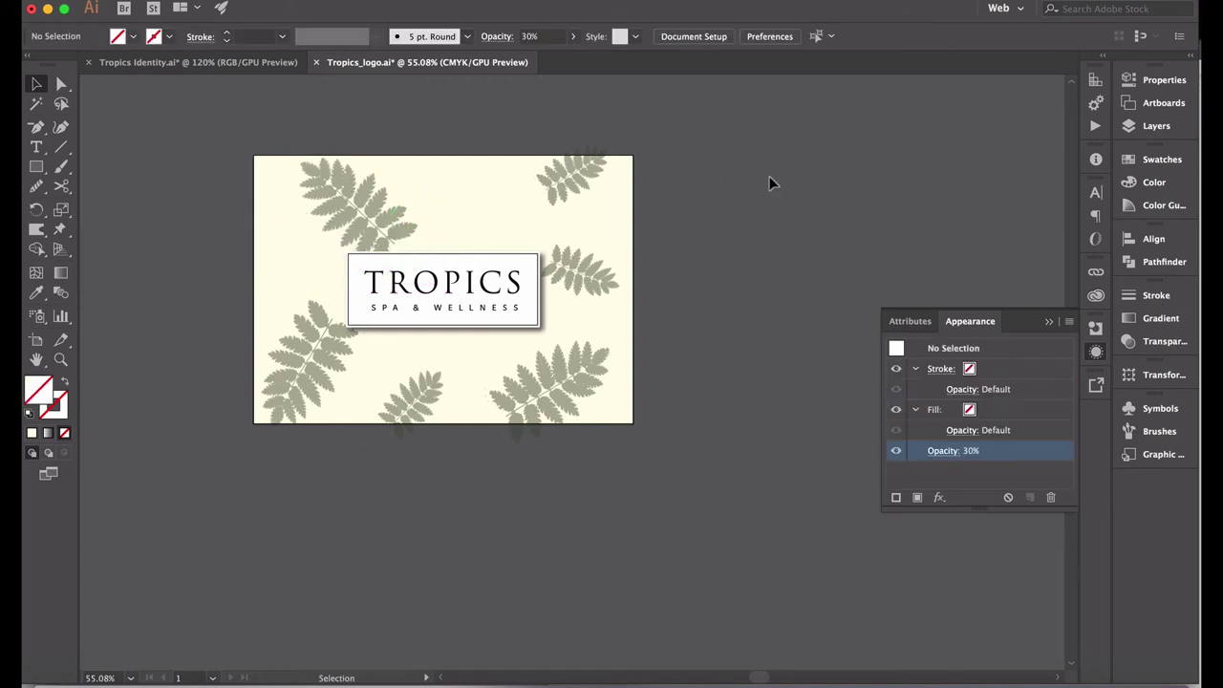
Step: Lock the FADED LEAVES layer and add a layer named THIN LEAVES above it
left_click(1146, 127)
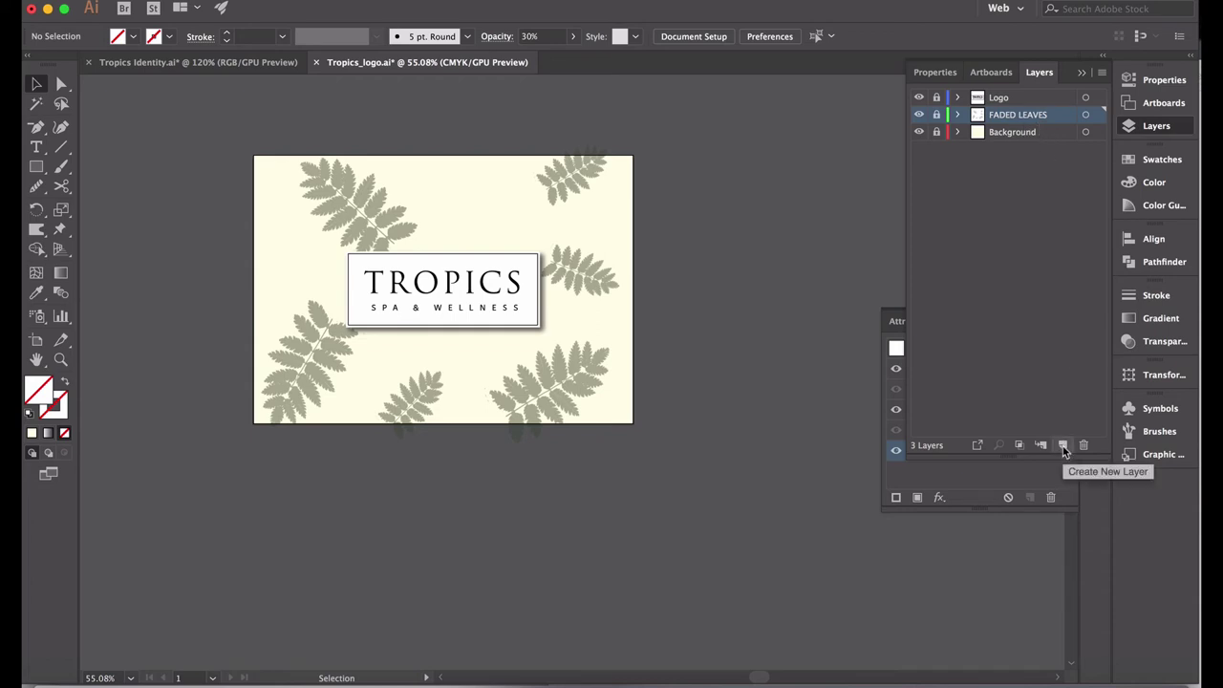
left_click(1063, 446)
double_click(1013, 115)
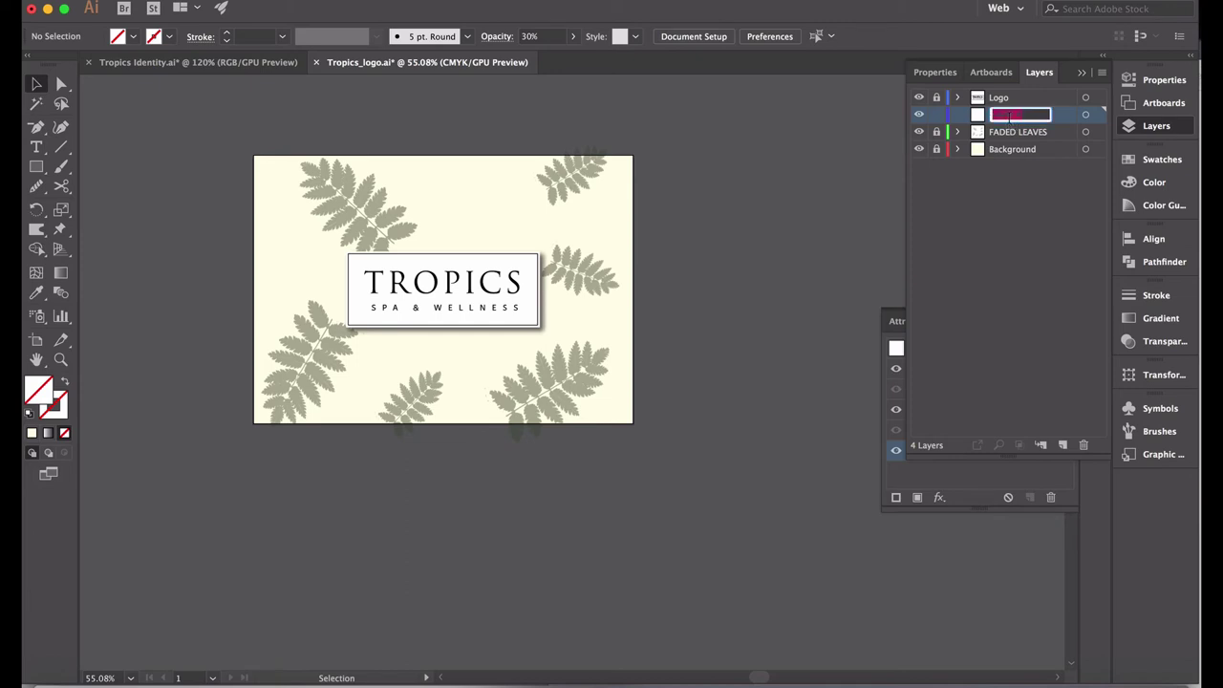
type("THIN LEAVES")
key("Return")
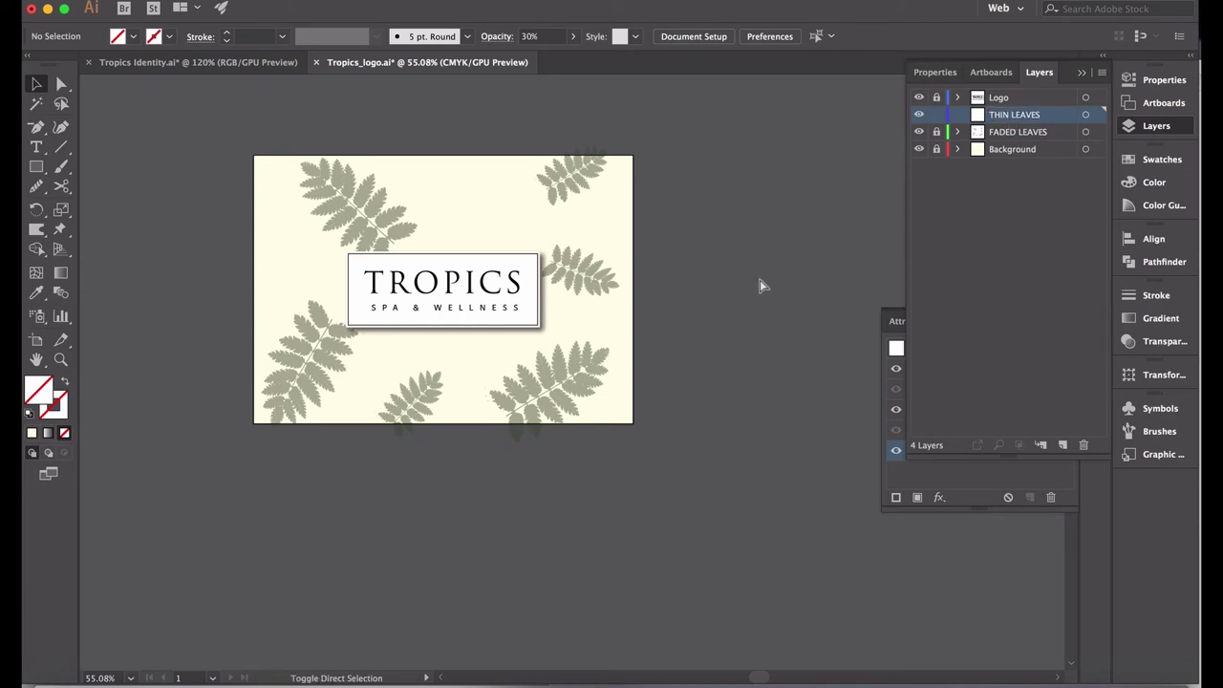
Step: Place green_leaves_PNG3675 copy copy.png on the THIN LEAVES layer and size it to rise from behind the top of the logo
key("shift+super+p")
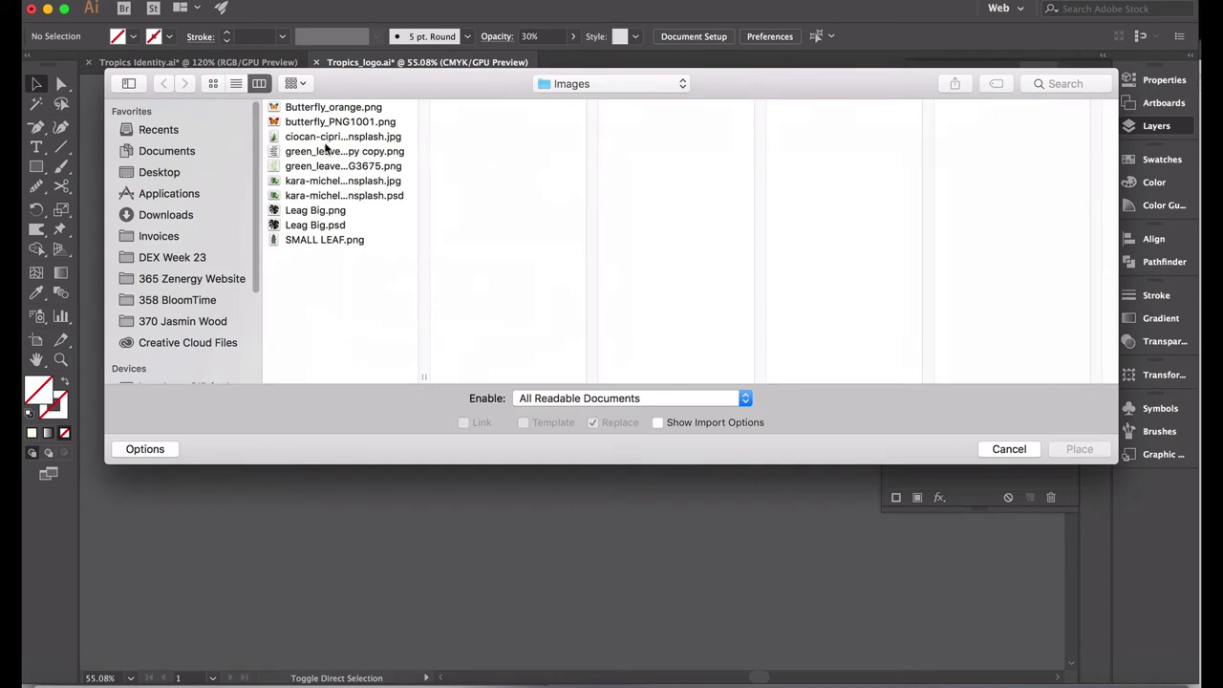
left_click(312, 154)
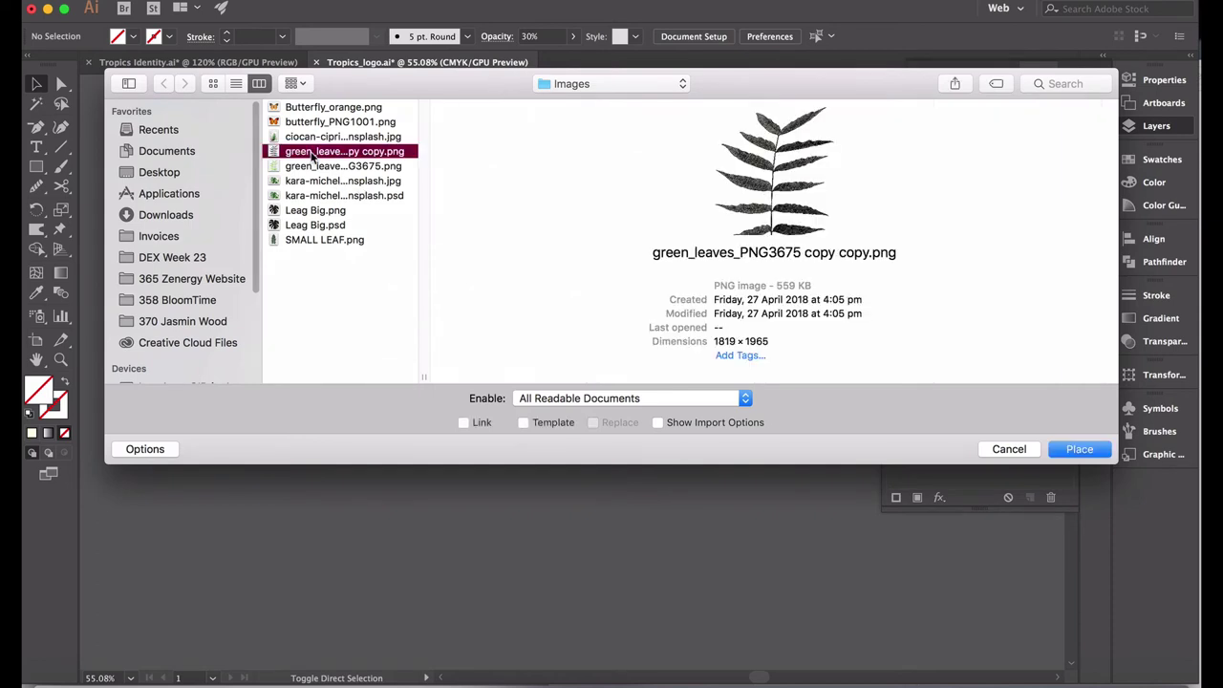
double_click(312, 154)
left_click(294, 172)
left_click_drag(400, 208, 462, 192)
left_click_drag(530, 346, 492, 298)
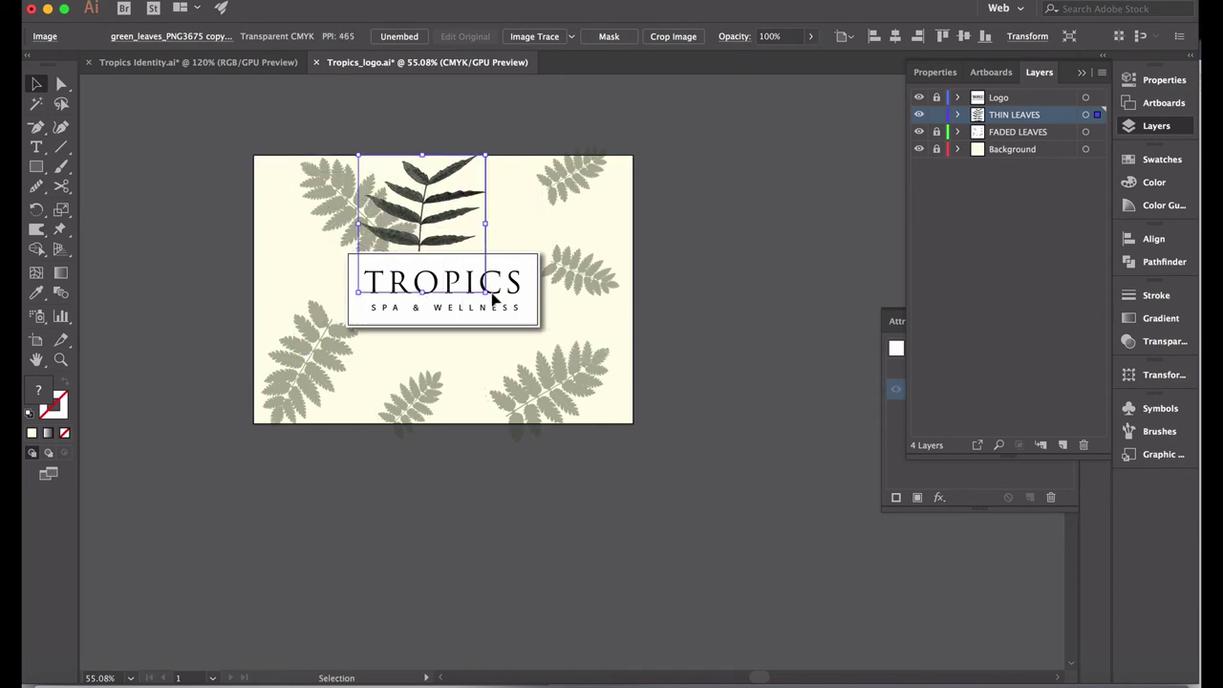
left_click_drag(446, 215, 475, 227)
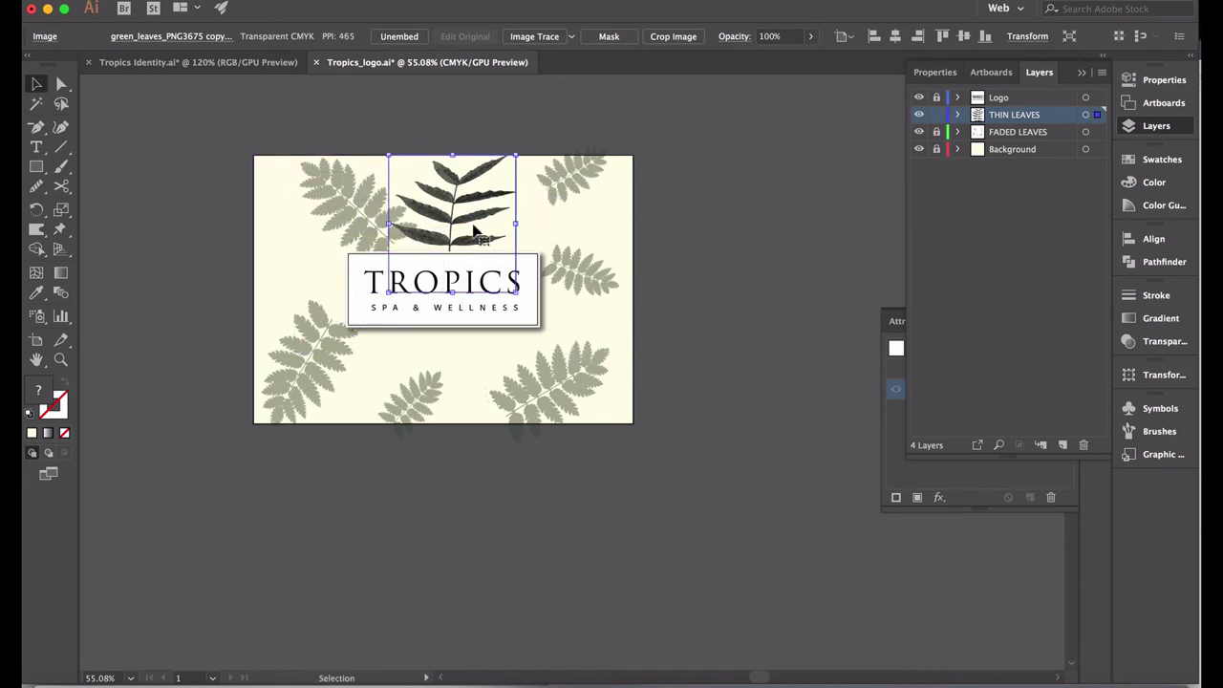
Step: Add a copy of the thin leaf left of the logo and rotate it to point toward the artboard's upper-left corner
key("super+equal")
scroll(475, 230, "up", 3)
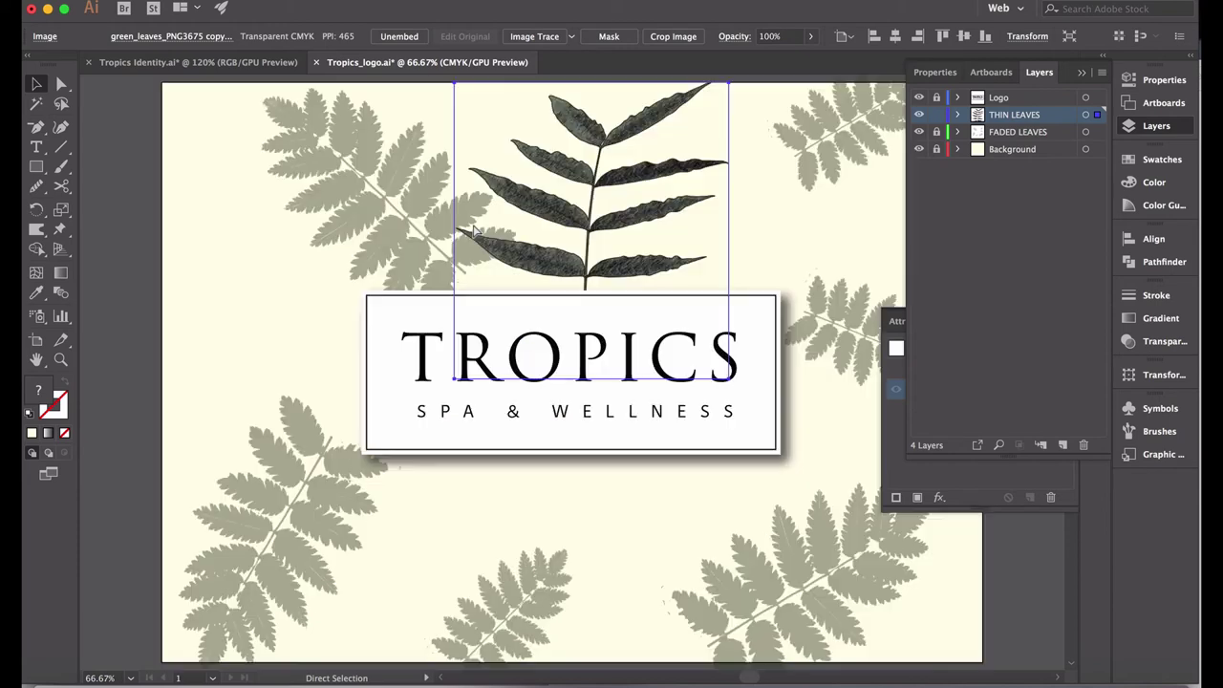
left_click_drag(618, 222, 351, 312)
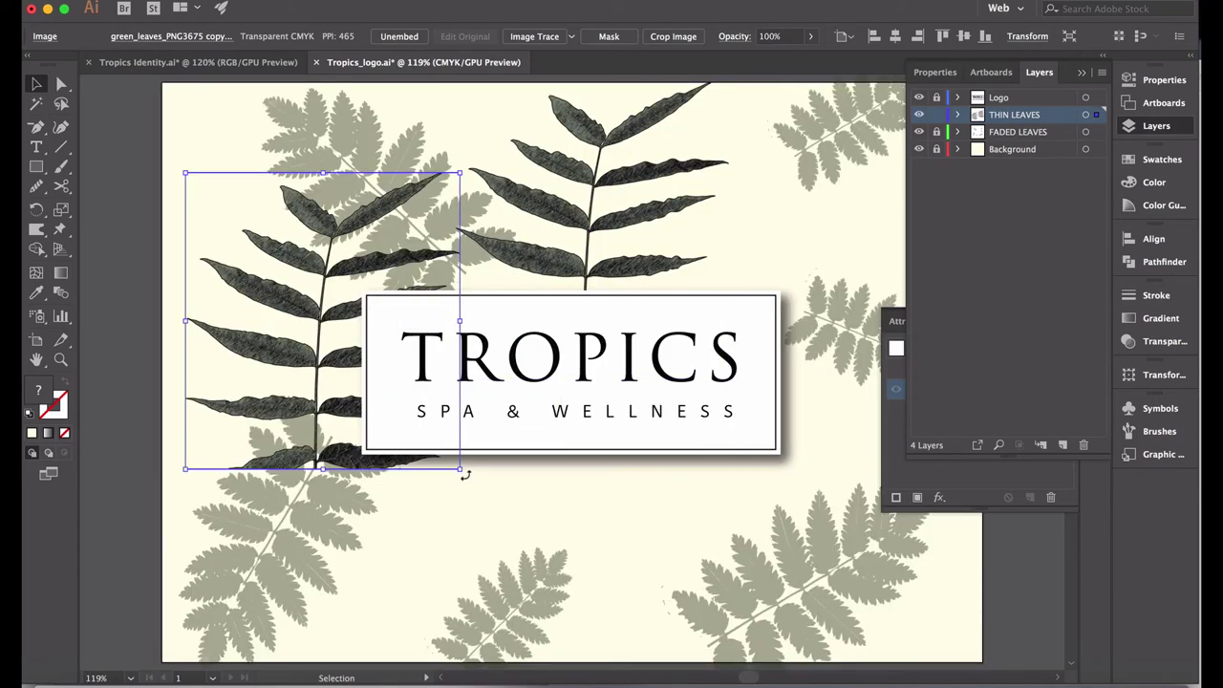
left_click_drag(462, 475, 616, 330)
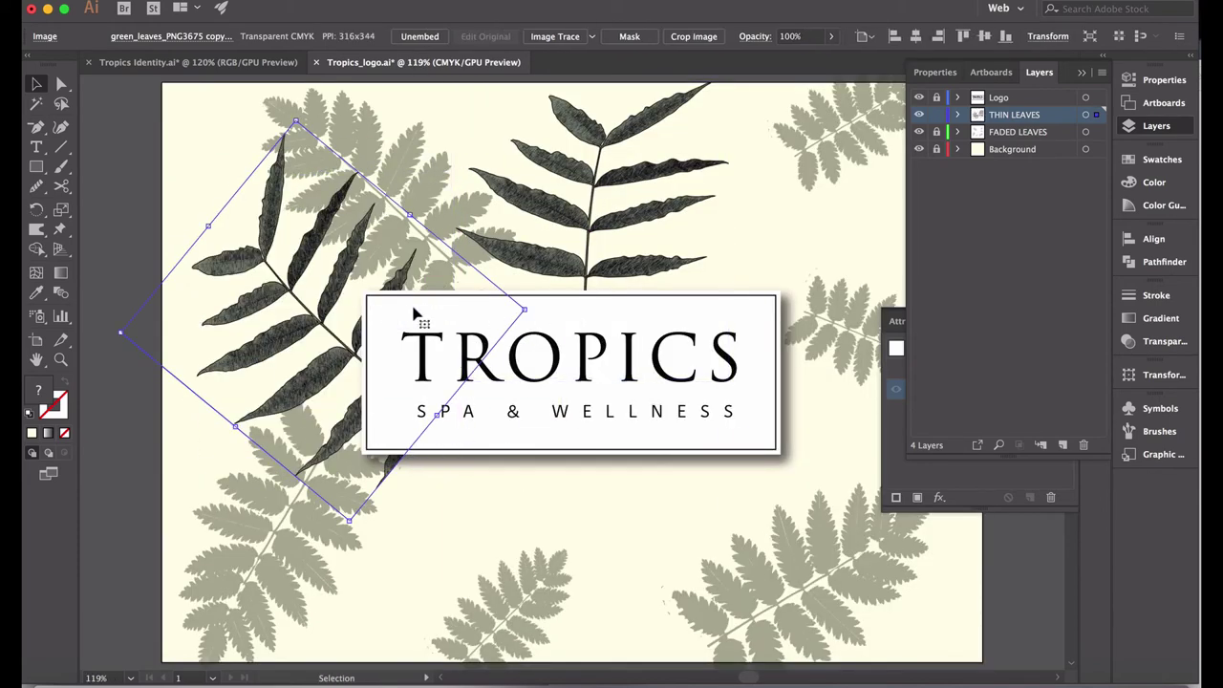
left_click_drag(340, 304, 291, 301)
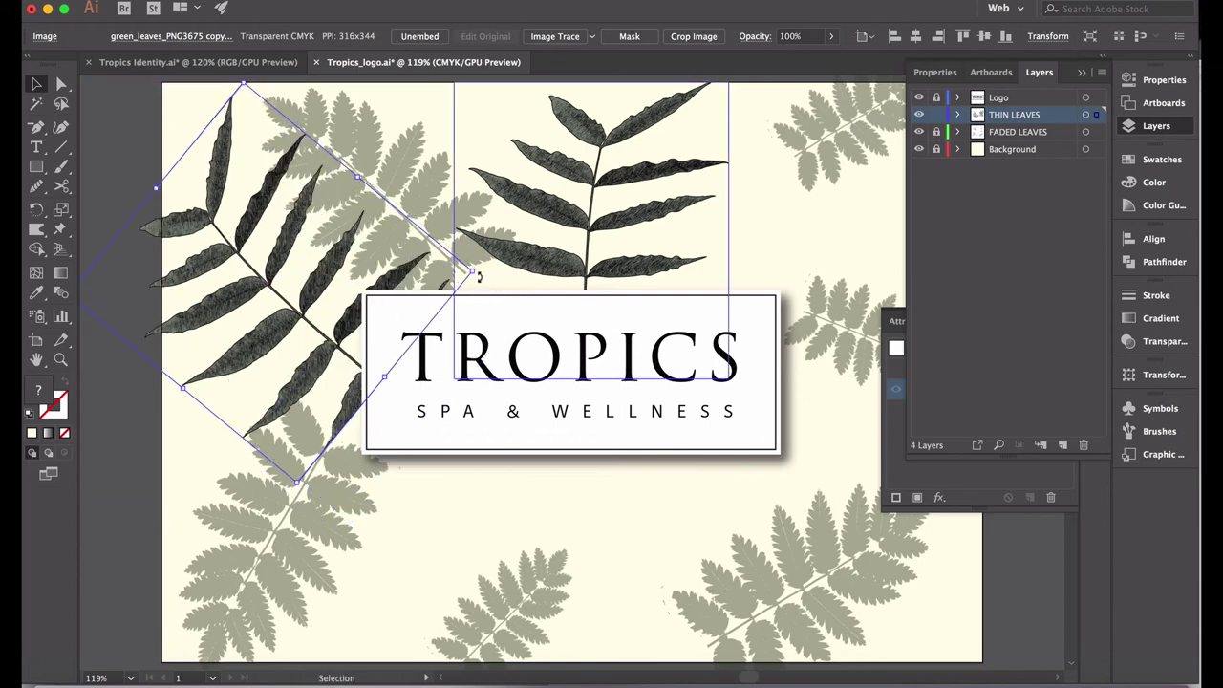
Step: Shrink the left thin leaf at the artboard's edge and add a rotated copy emerging below the logo's lower-left corner
left_click_drag(475, 271, 515, 544)
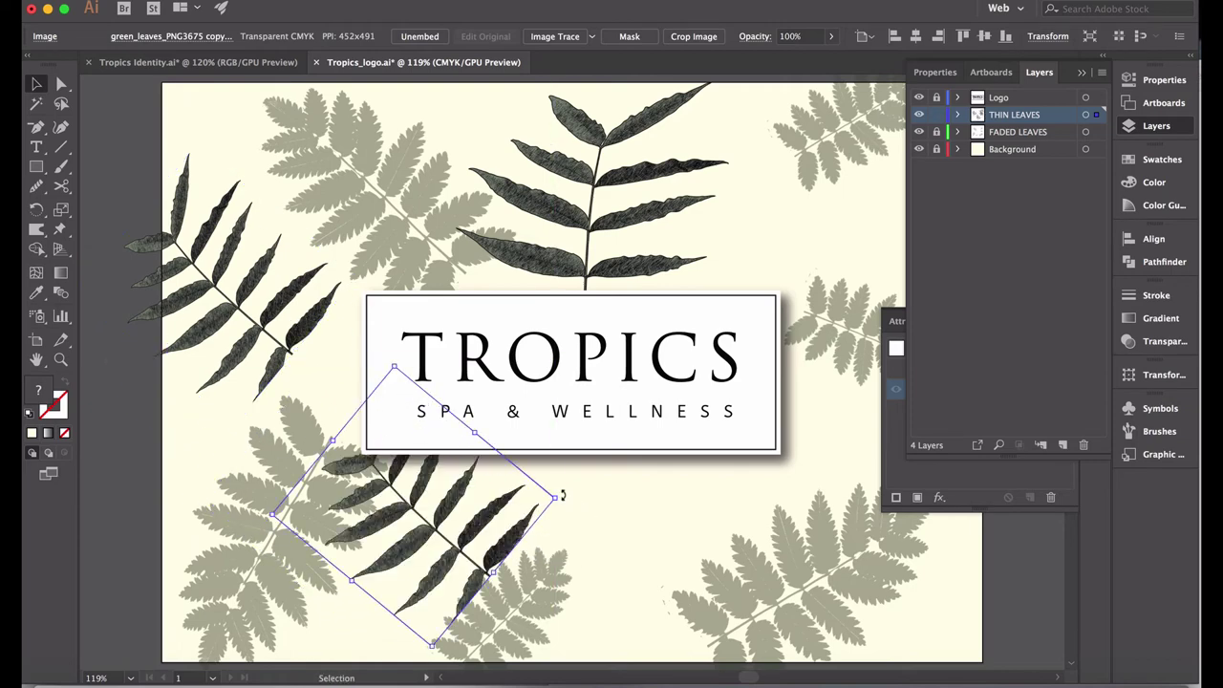
left_click_drag(562, 496, 561, 521)
scroll(633, 554, "right", 5)
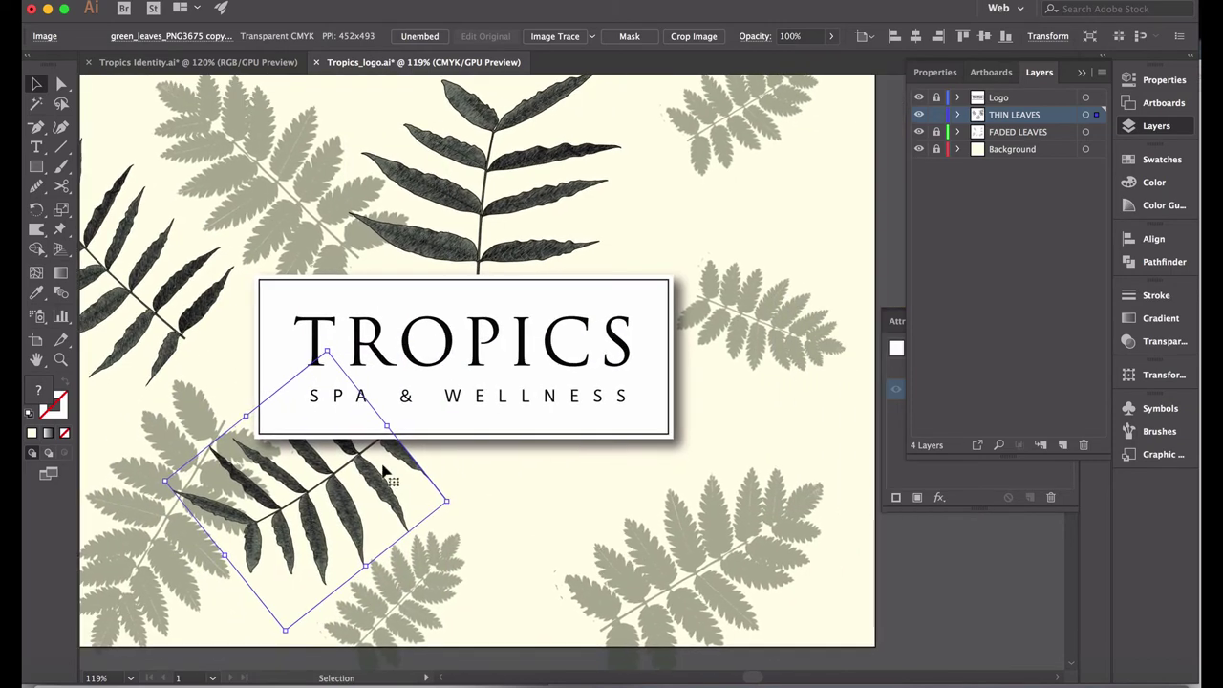
Step: Copy the lower thin leaf to the logo's lower-right corner and rotate it to point down toward the artboard's right edge
left_click_drag(384, 474, 858, 506, "alt")
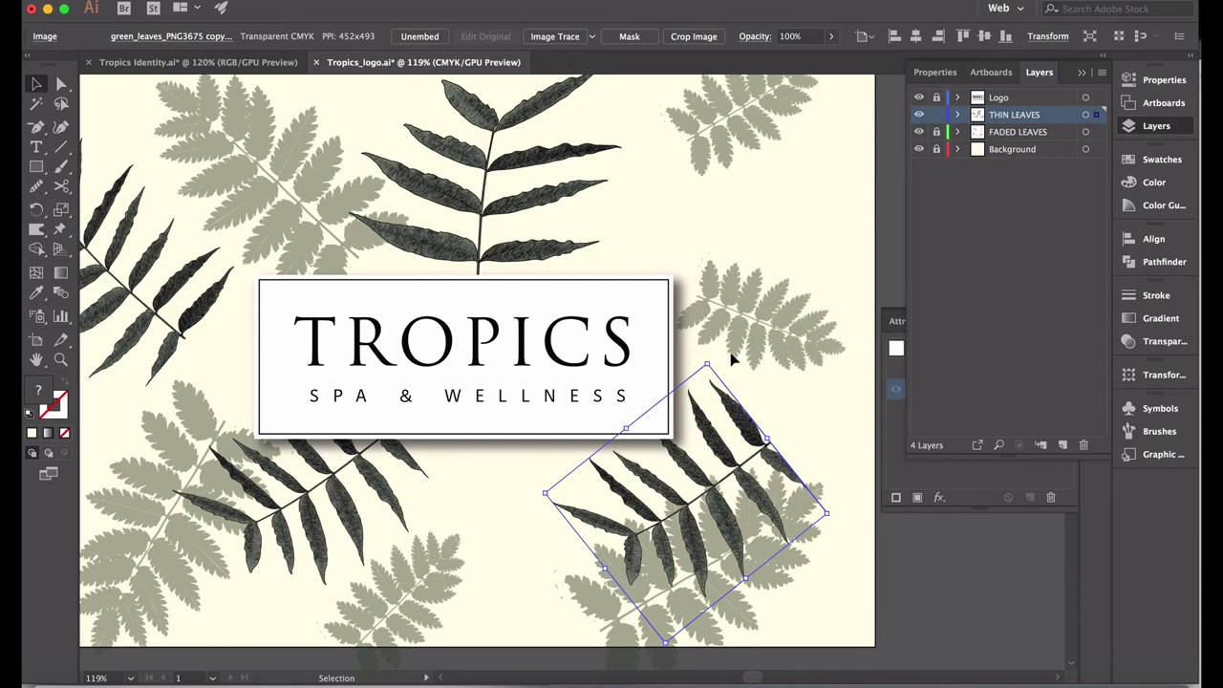
left_click_drag(708, 361, 622, 342)
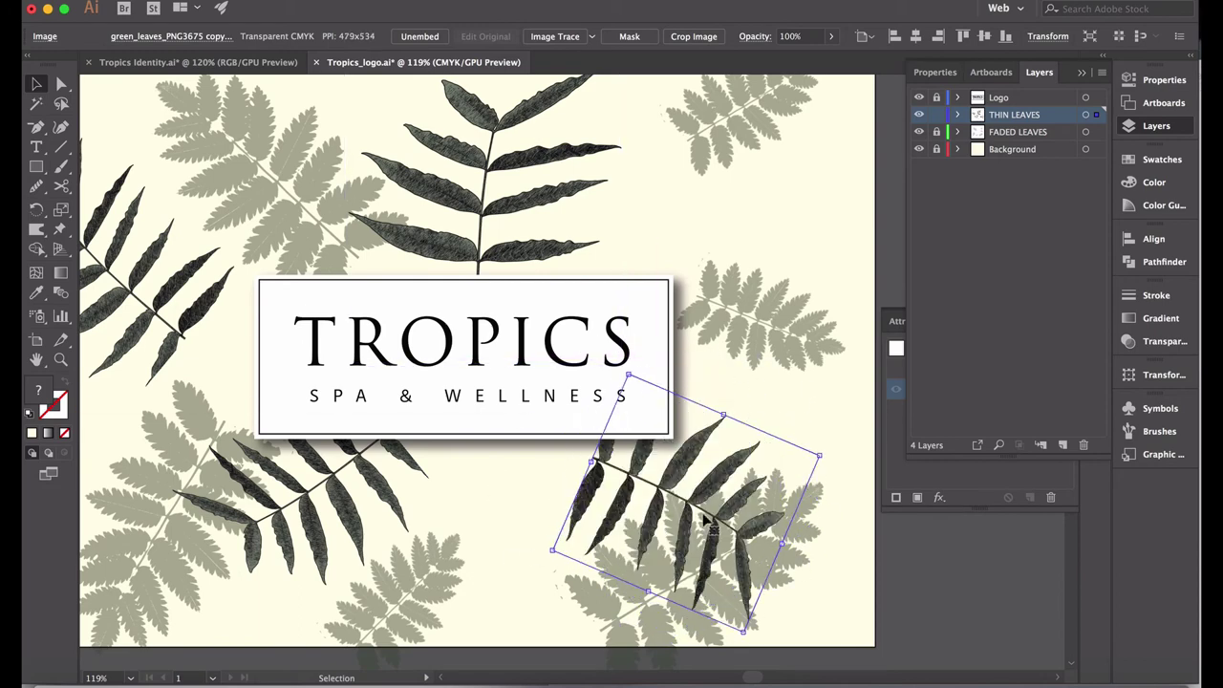
left_click_drag(705, 524, 772, 470)
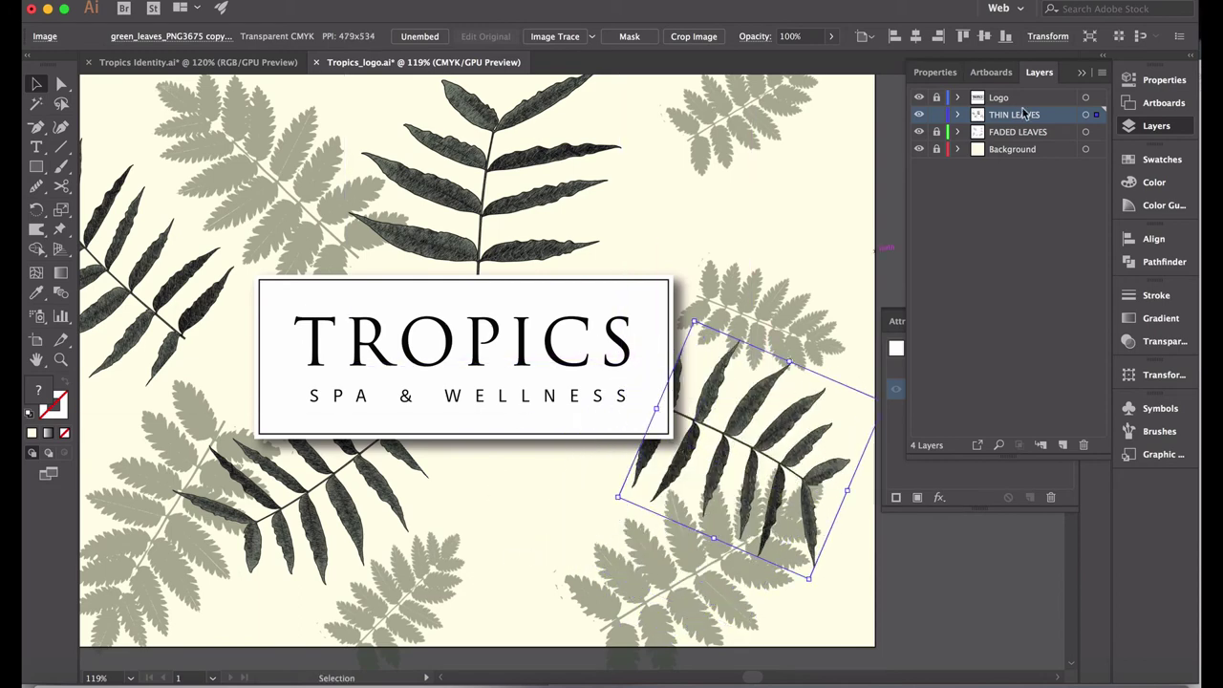
Step: Lock the THIN LEAVES layer and add a layer named SMALL LEAVES above it
left_click(939, 115)
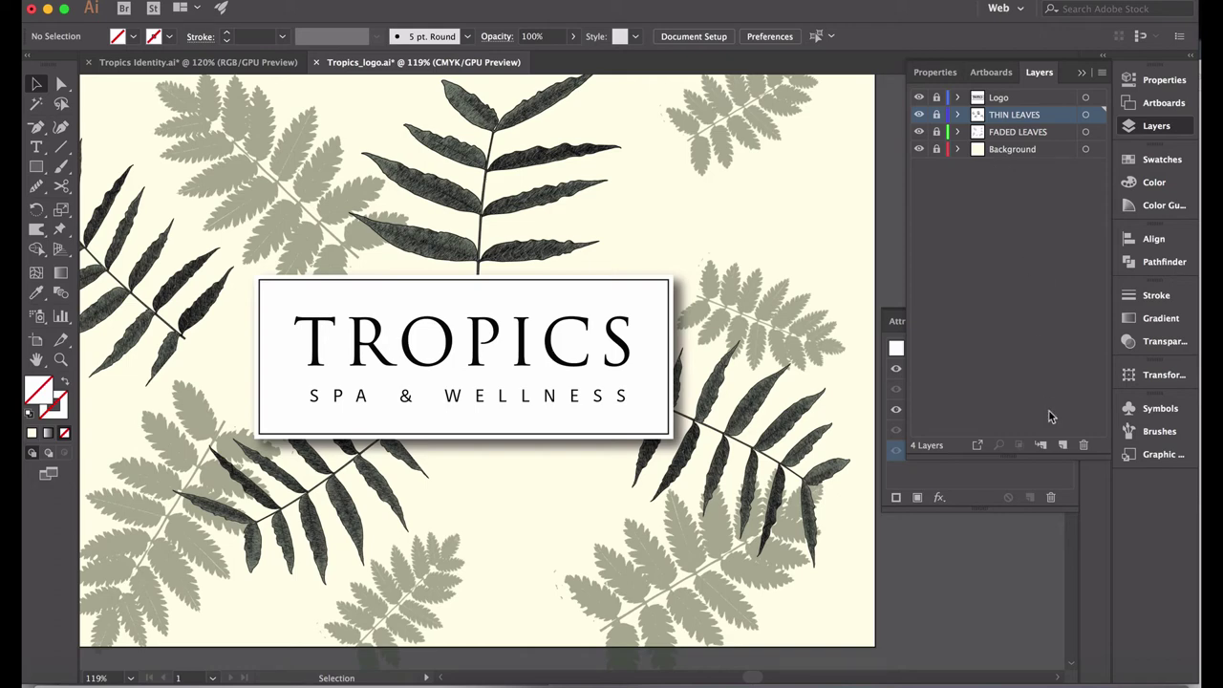
left_click(1062, 445)
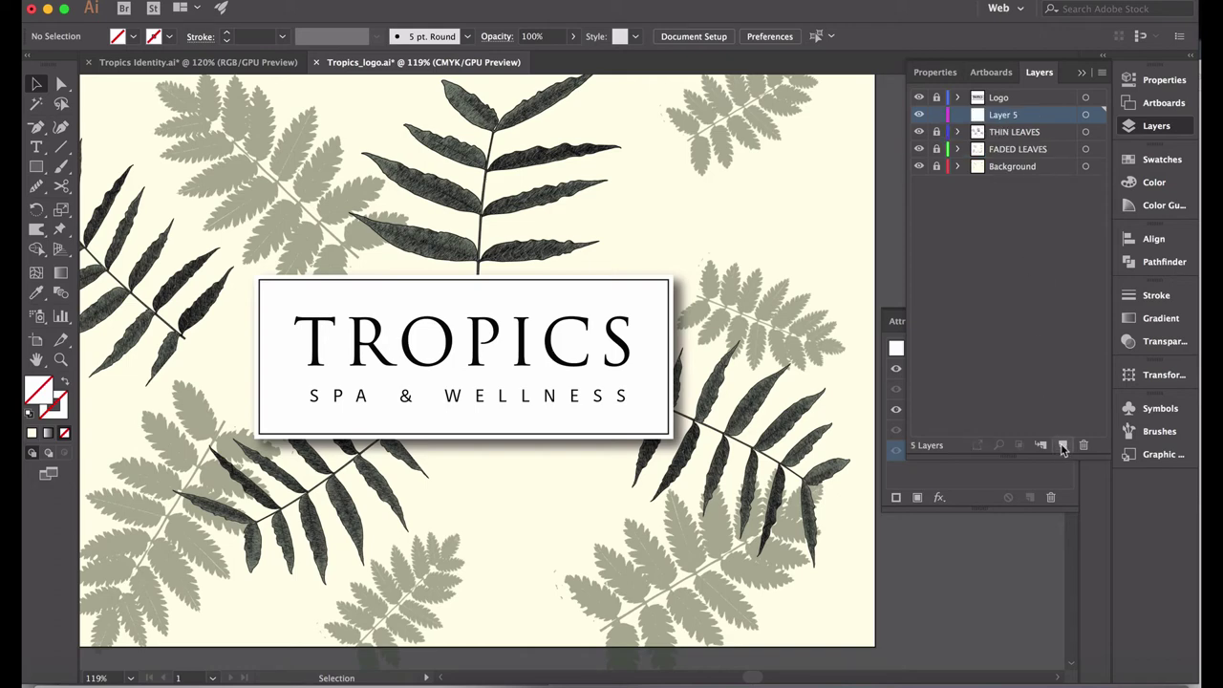
double_click(1003, 115)
type("SMALL LEAVES")
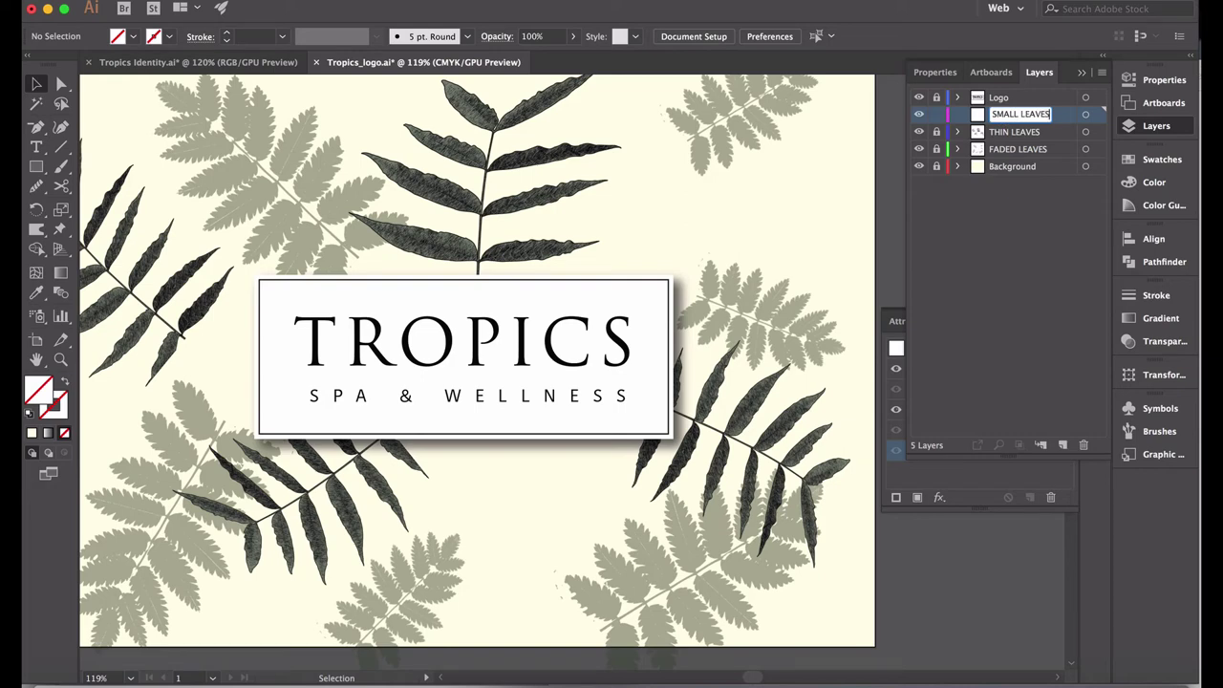
key("Return")
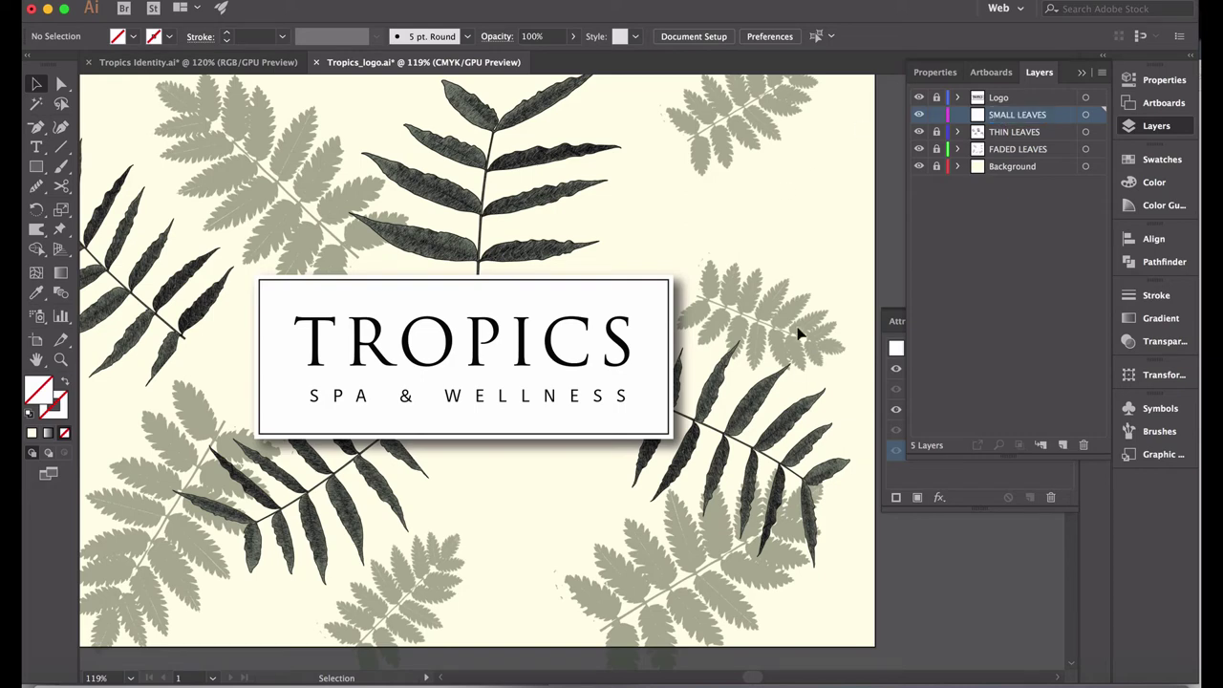
Step: Place the image SMALL LEAF.png on the SMALL LEAVES layer
key("super")
key("super+shift+p")
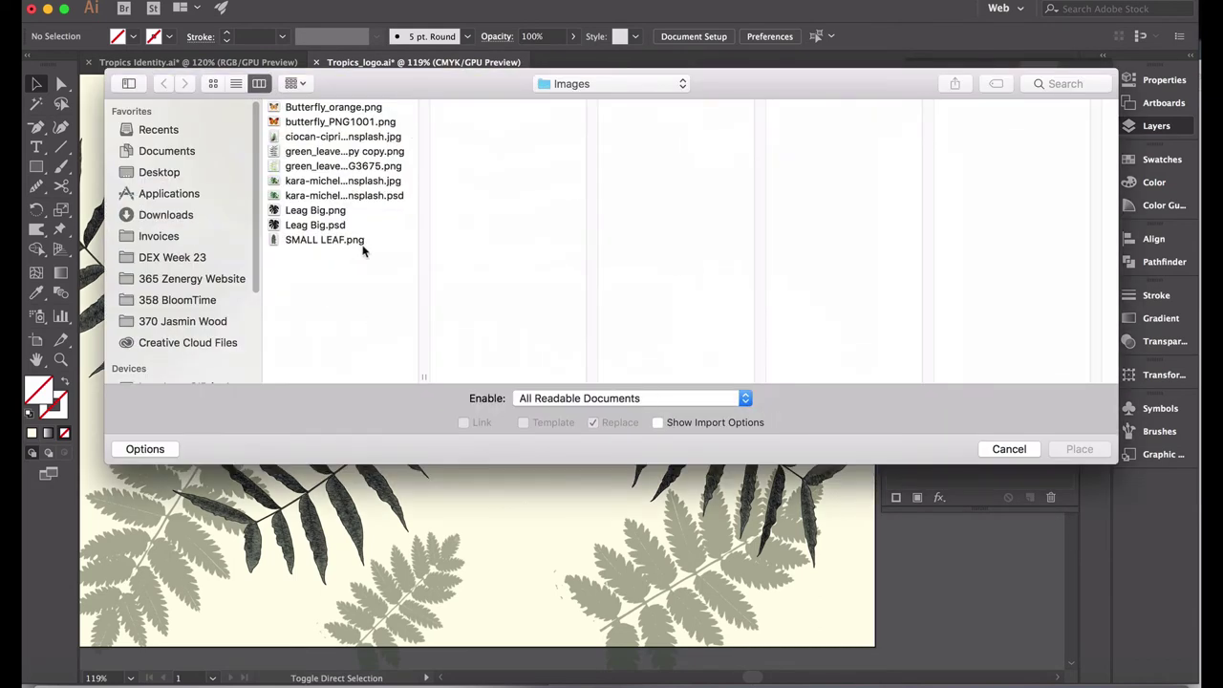
left_click(325, 240)
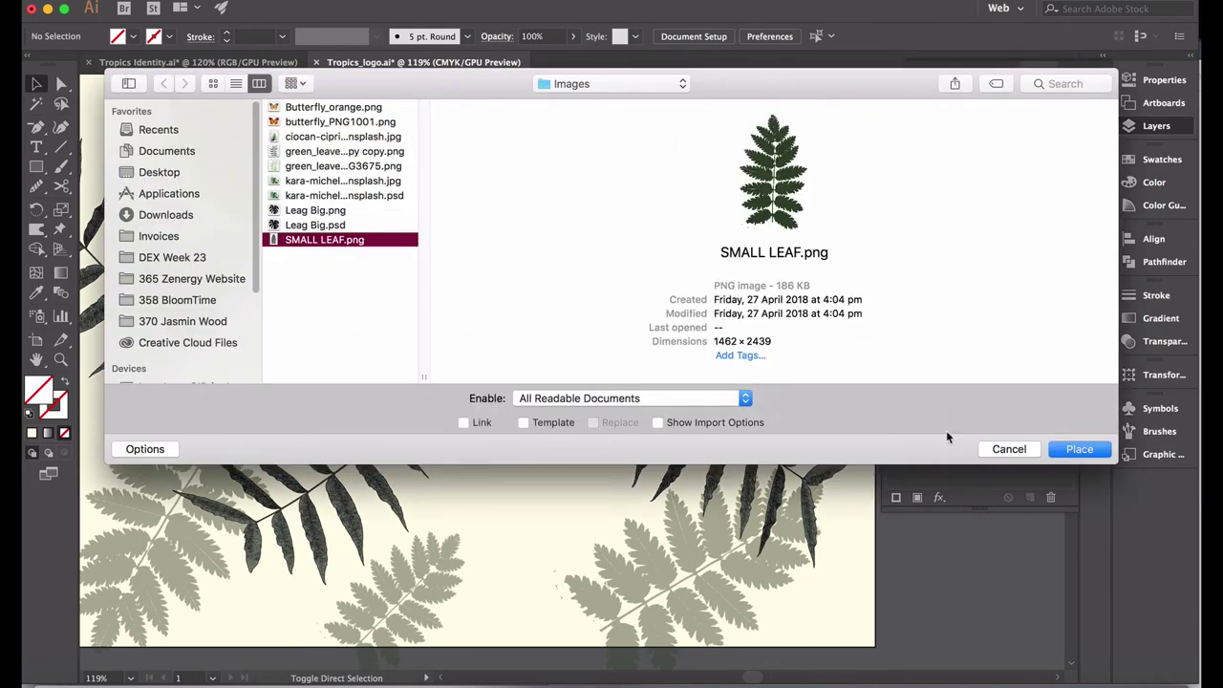
left_click(1065, 450)
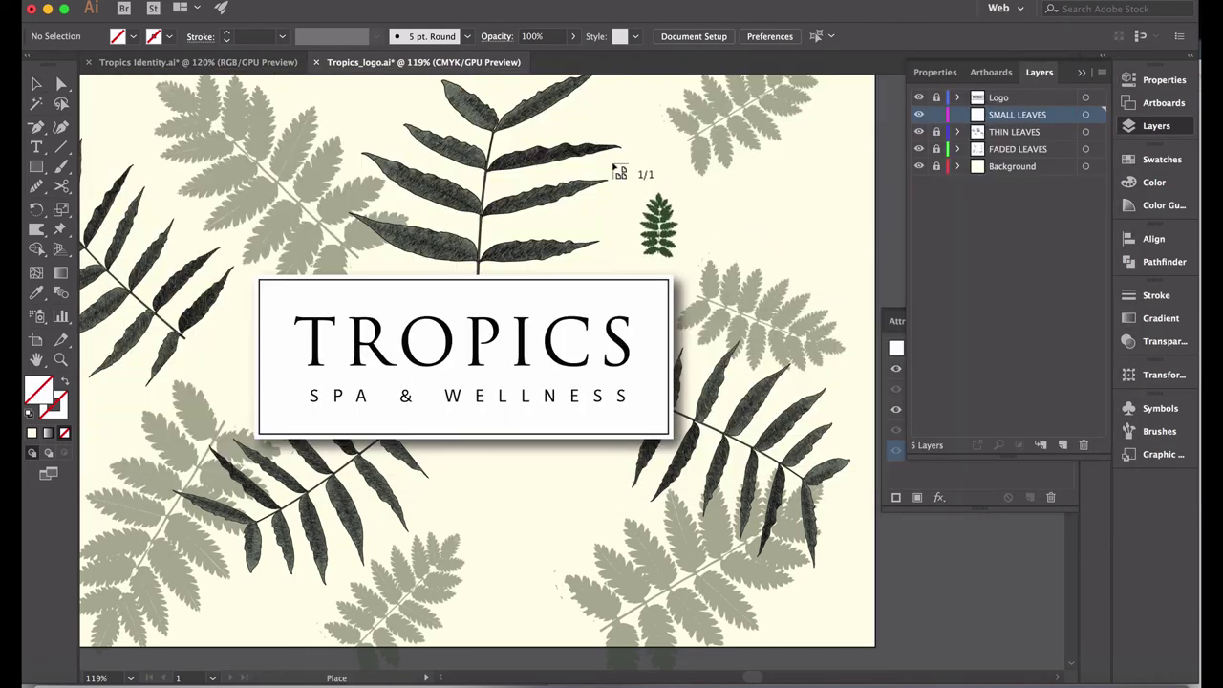
left_click(614, 161)
Step: Scale the small leaf down to a little over half the artboard's height and position it behind the logo's left edge
key("a")
key("v")
key("ctrl+minus")
key("ctrl+minus")
key("ctrl+minus")
key("ctrl+minus")
key("ctrl+minus")
key("ctrl+minus")
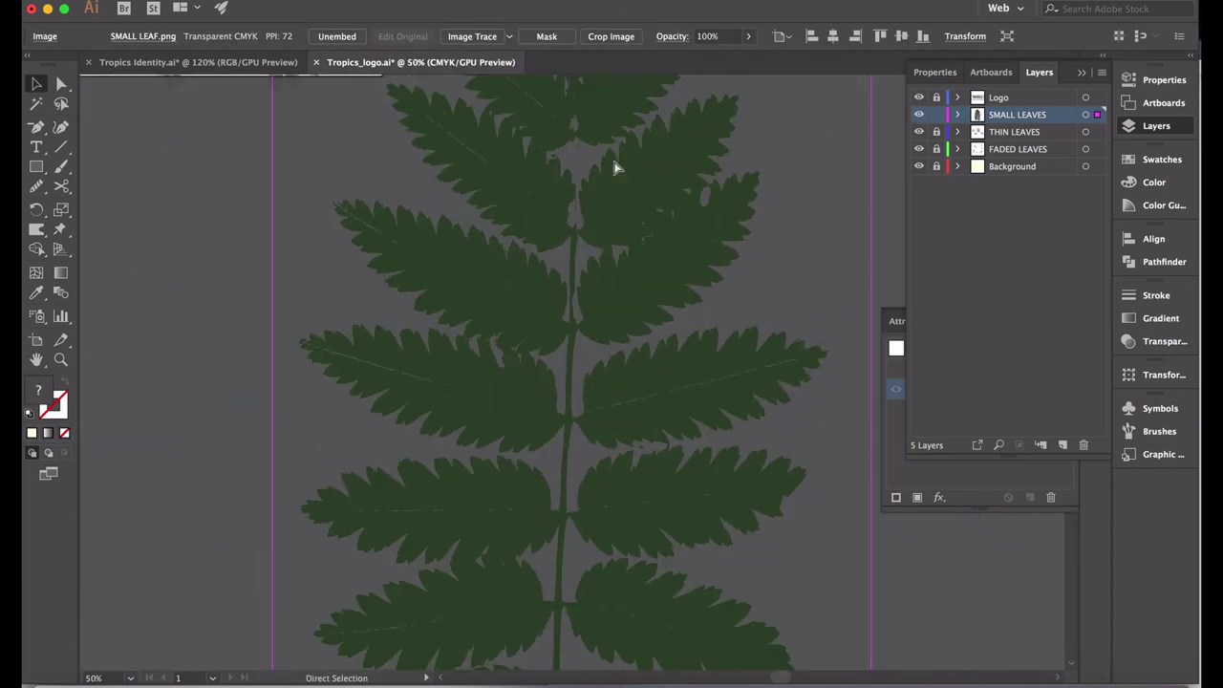
left_click_drag(666, 541, 508, 265)
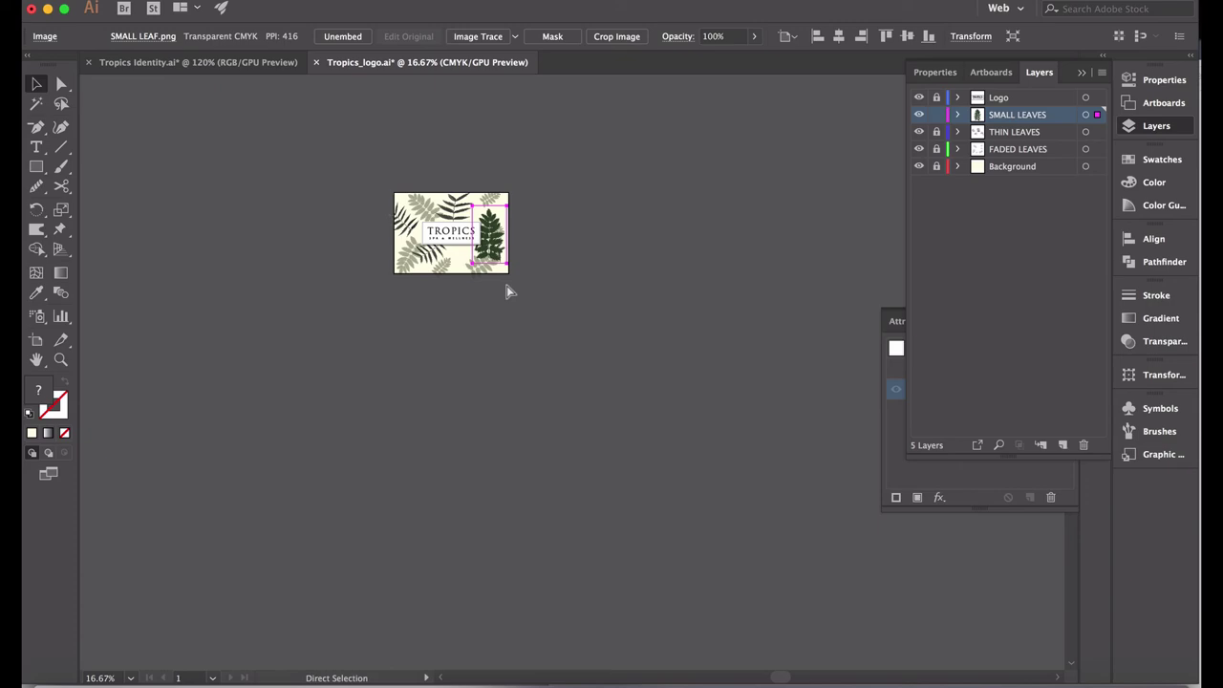
key("ctrl+0")
left_click_drag(812, 289, 296, 156)
left_click_drag(454, 457, 409, 355)
left_click_drag(383, 267, 485, 490)
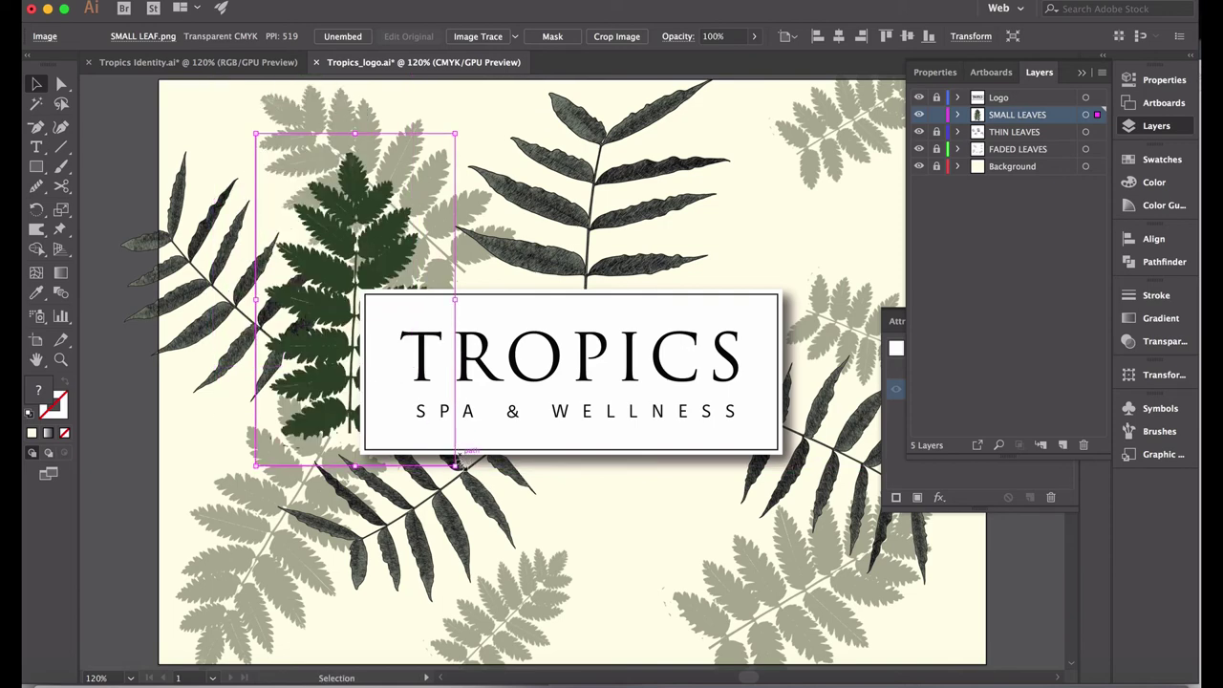
left_click(460, 483)
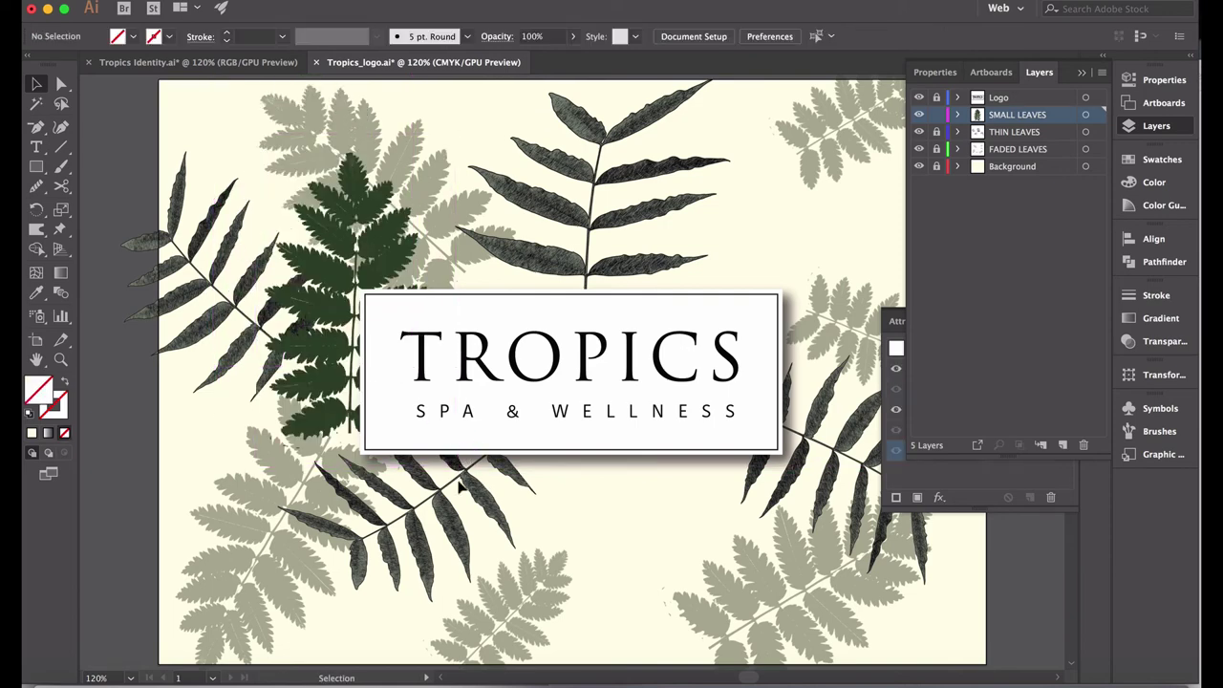
Step: Rotate the small leaf about 45° counterclockwise and tuck it behind the logo so its base shows below the lower edge
left_click(361, 277)
left_click_drag(458, 126, 304, 103)
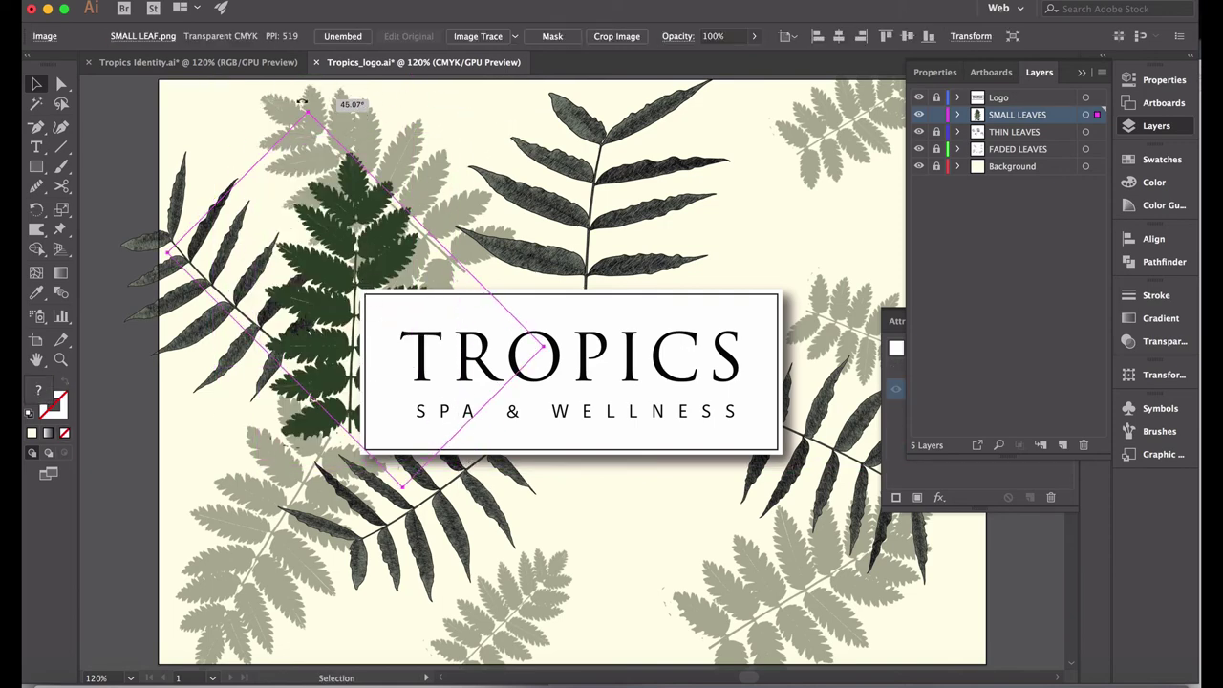
left_click_drag(350, 248, 439, 403)
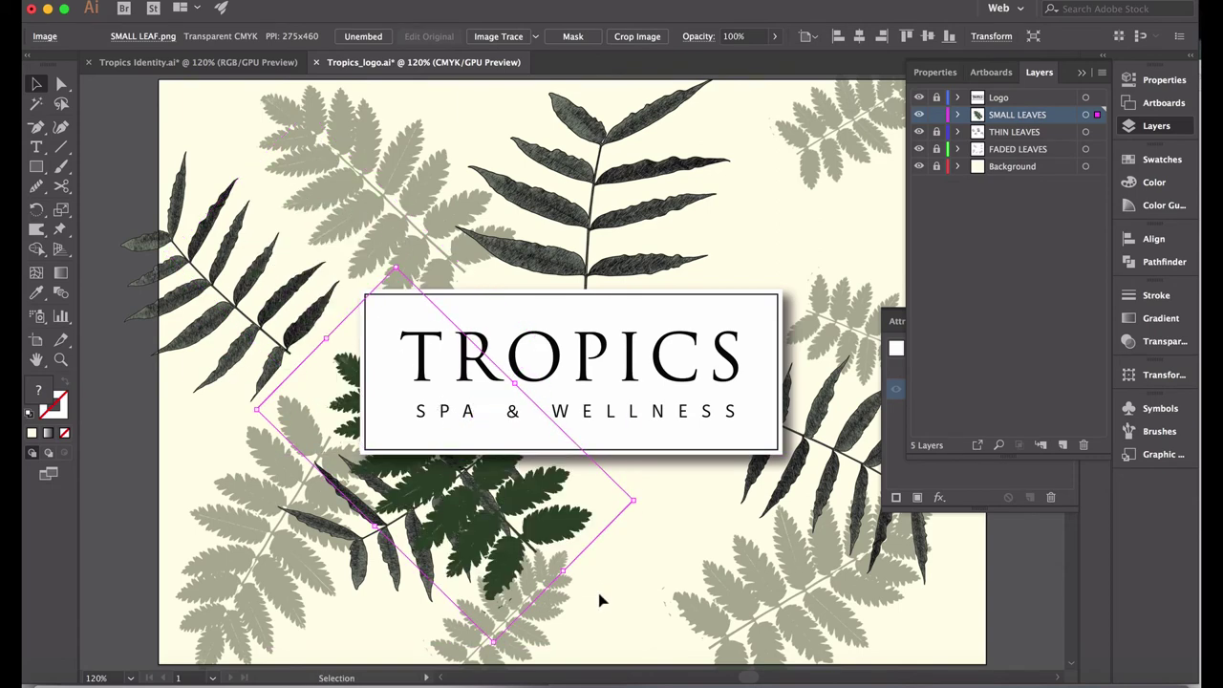
left_click_drag(545, 535, 685, 513)
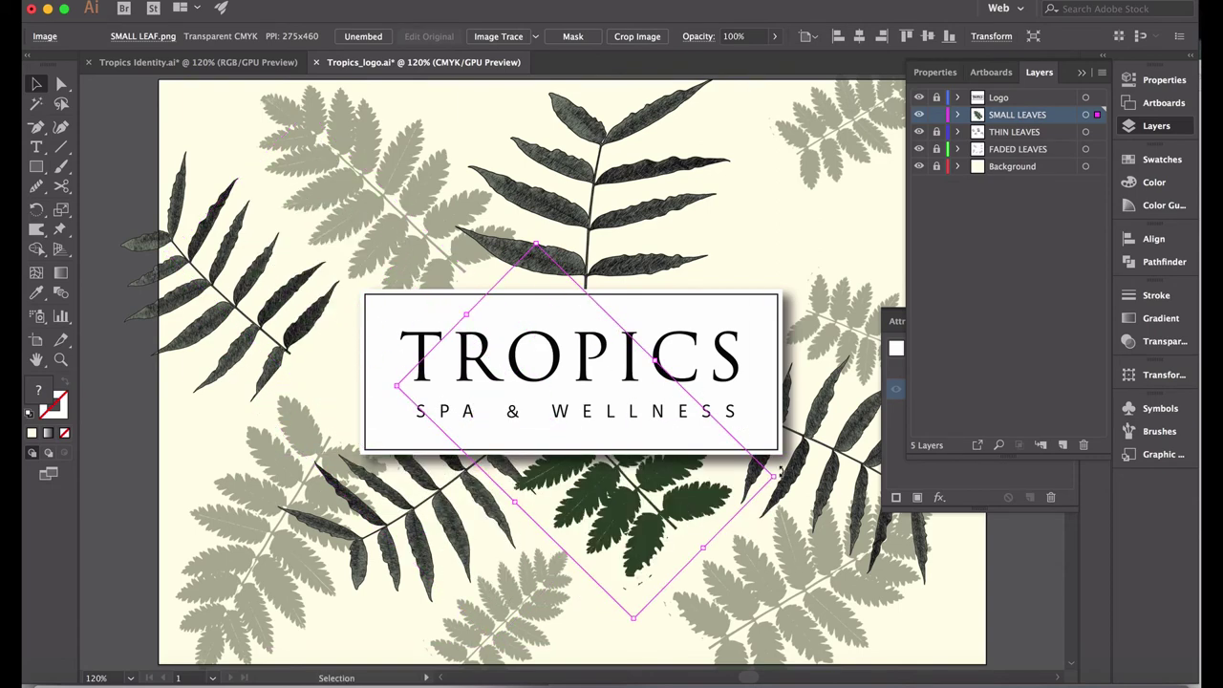
Step: Add two small-leaf copies, one hanging down above the logo's right half and one on the artboard's left edge pointing toward the logo
left_click_drag(712, 412, 749, 221)
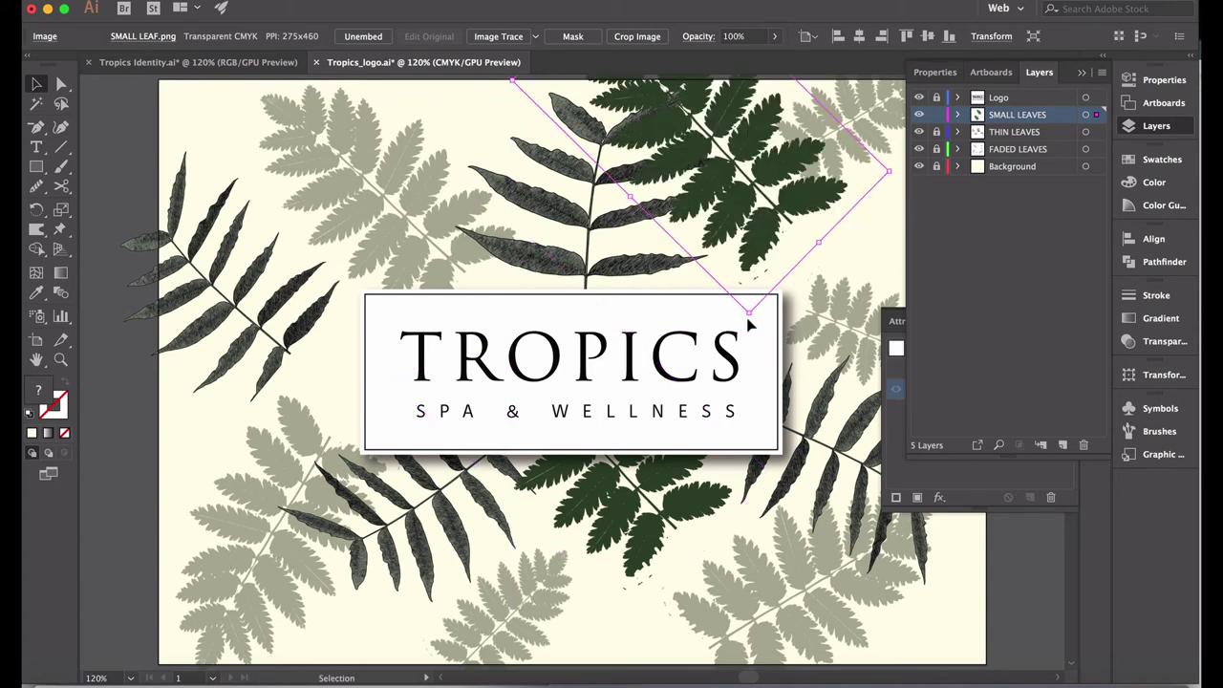
left_click_drag(750, 325, 847, 221)
left_click_drag(757, 322, 898, 123)
scroll(898, 122, "down", 5)
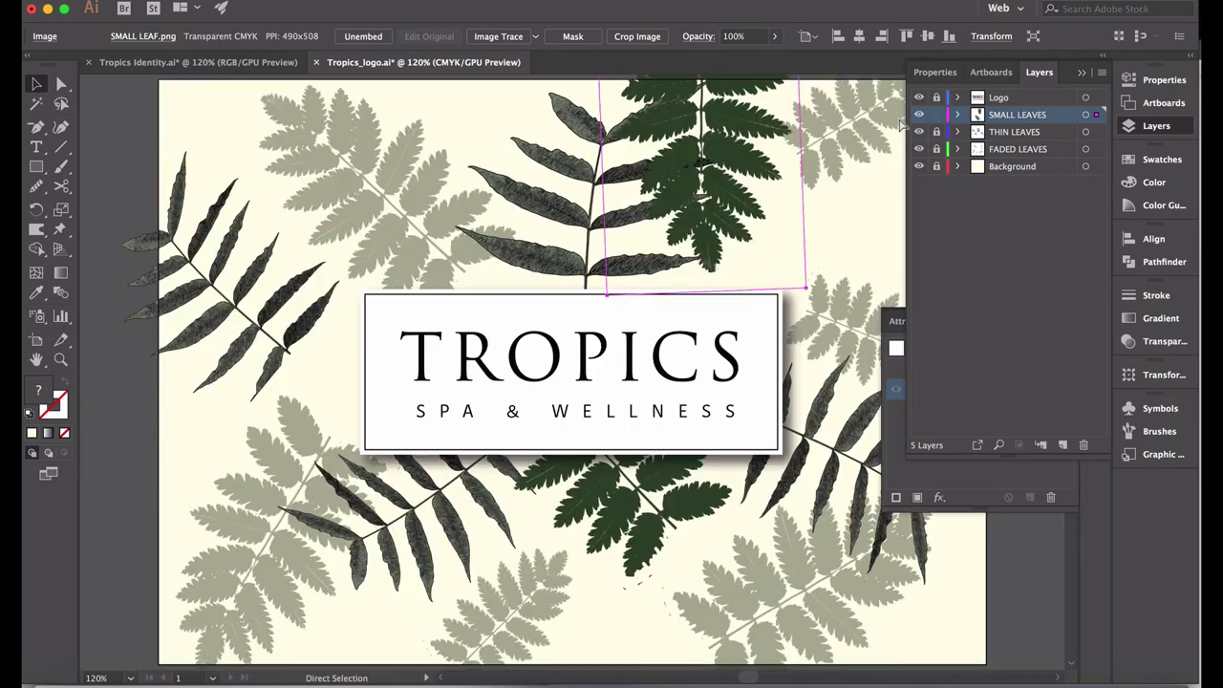
left_click_drag(718, 246, 199, 574)
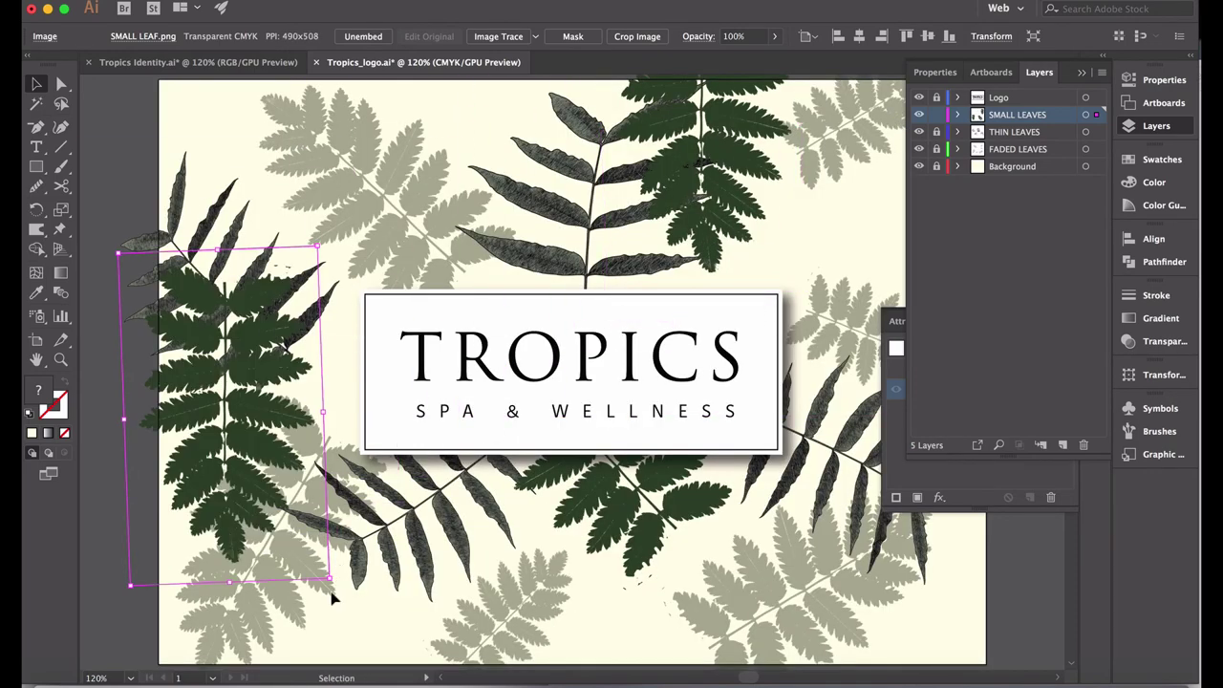
left_click_drag(334, 585, 384, 362)
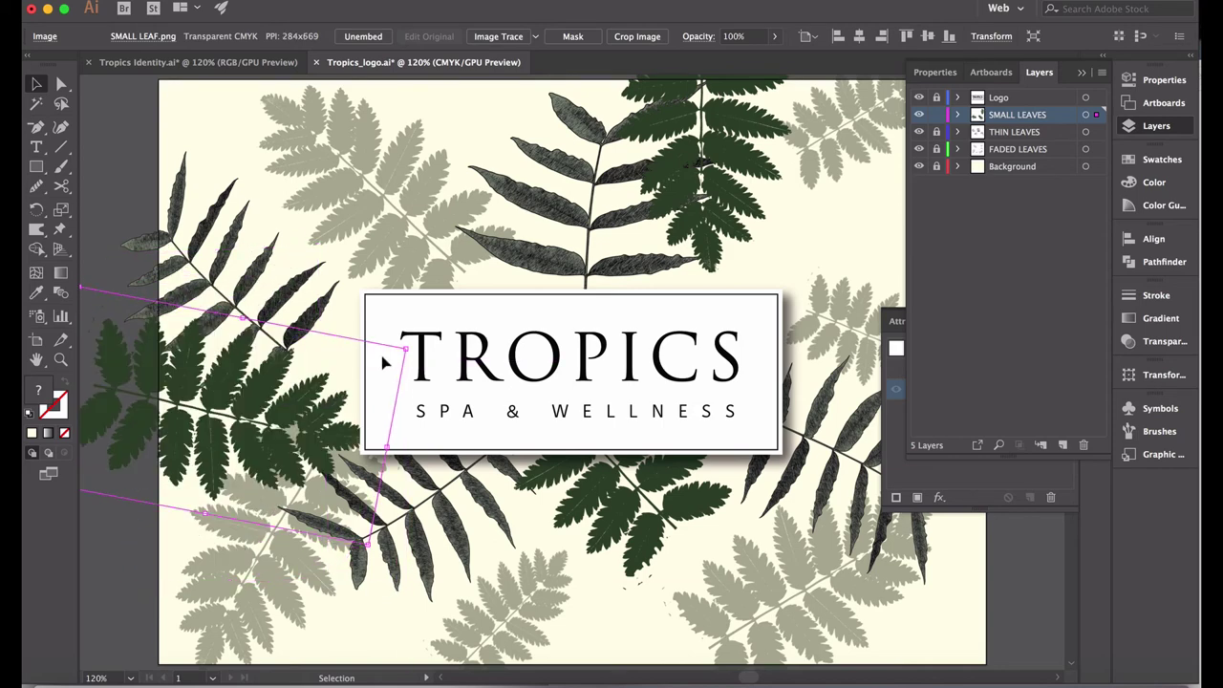
Step: Lock the SMALL LEAVES layer and add a layer named BIG LEAVES above it
left_click(144, 201)
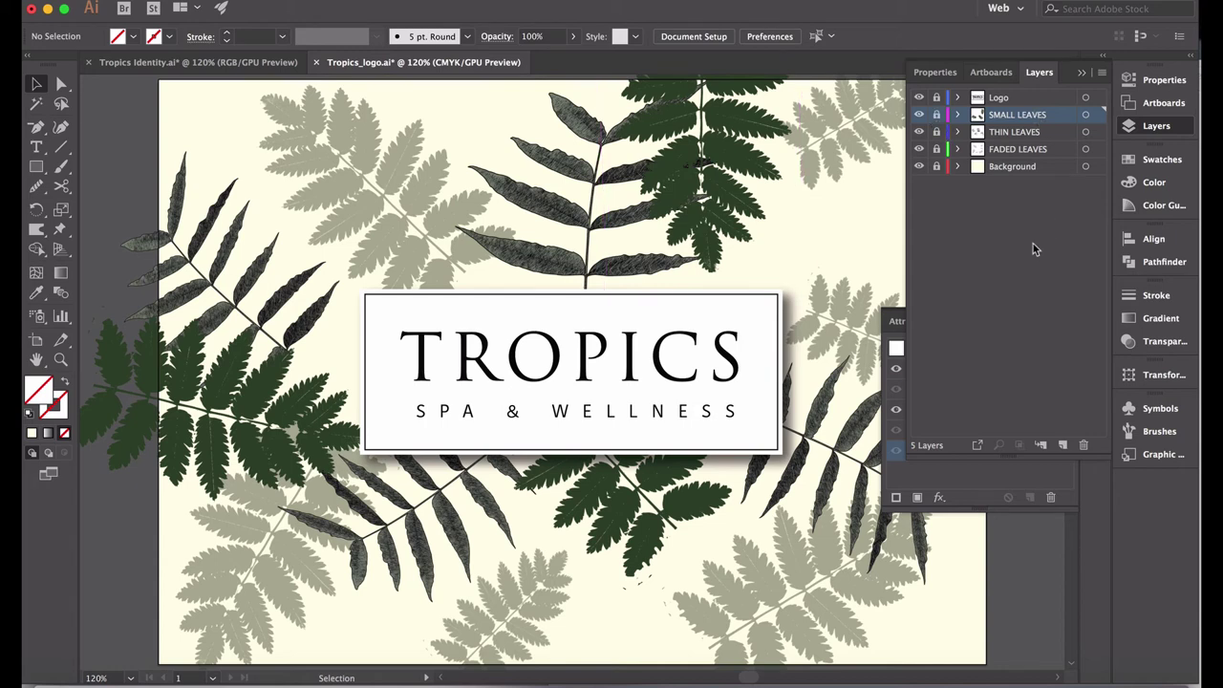
left_click(1062, 445)
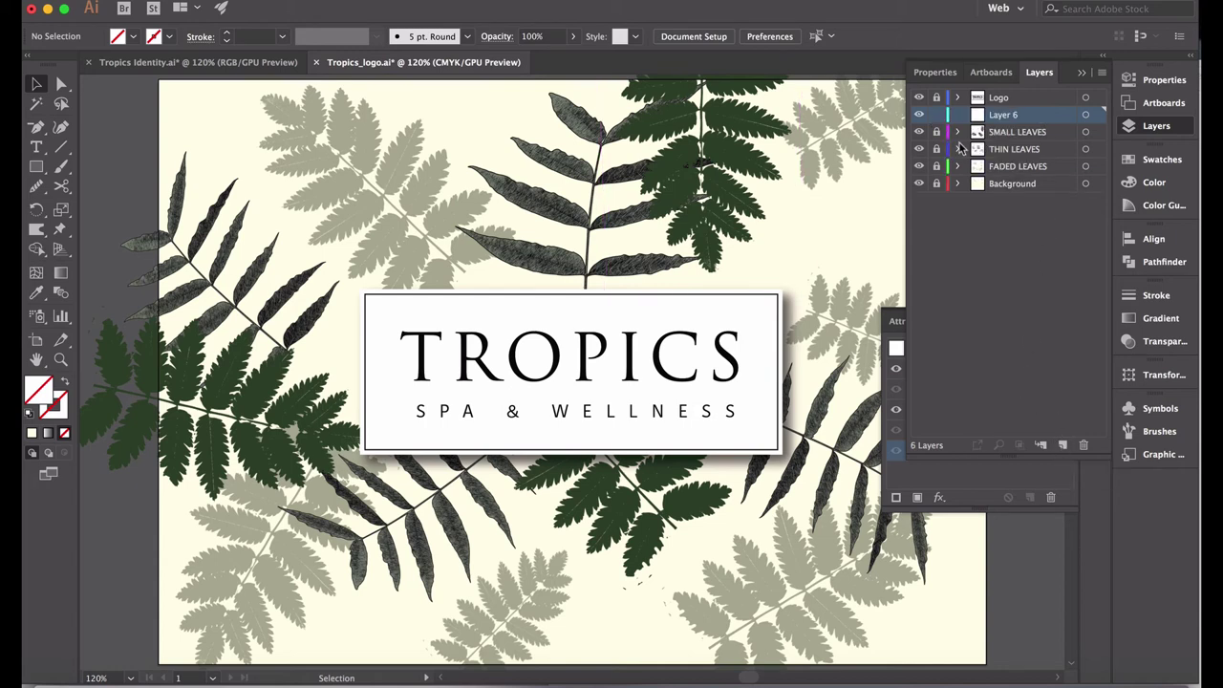
double_click(1010, 116)
type("BIG")
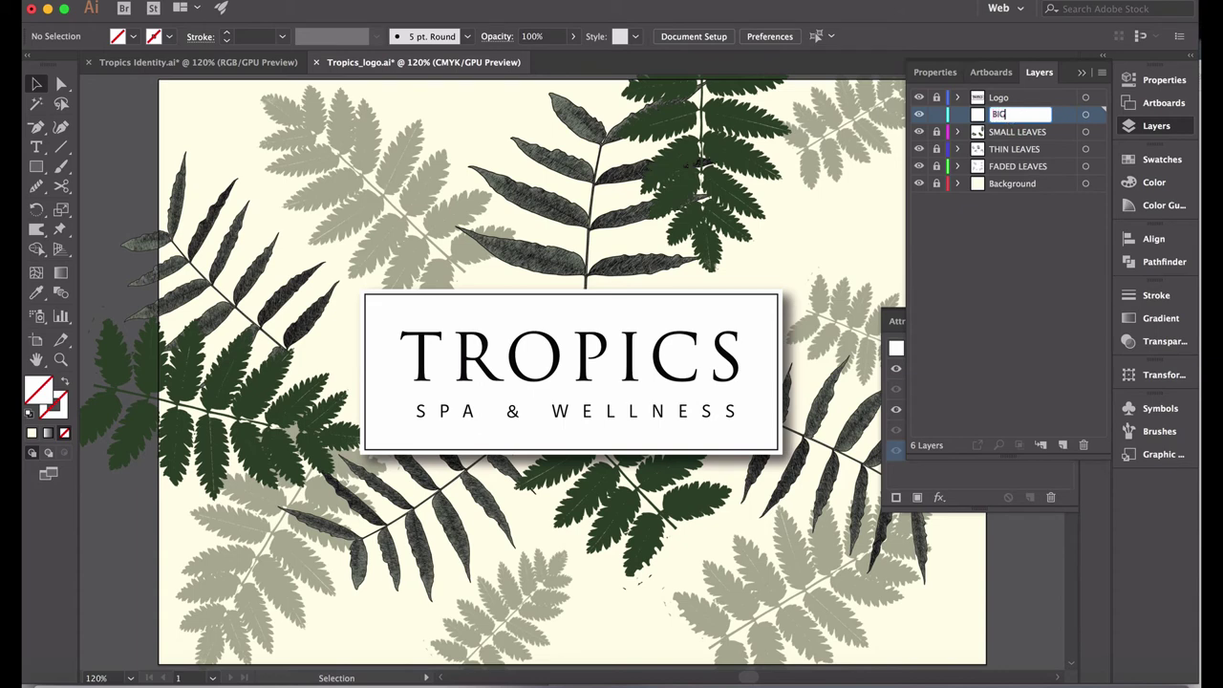
type(" LEAVES")
key("Return")
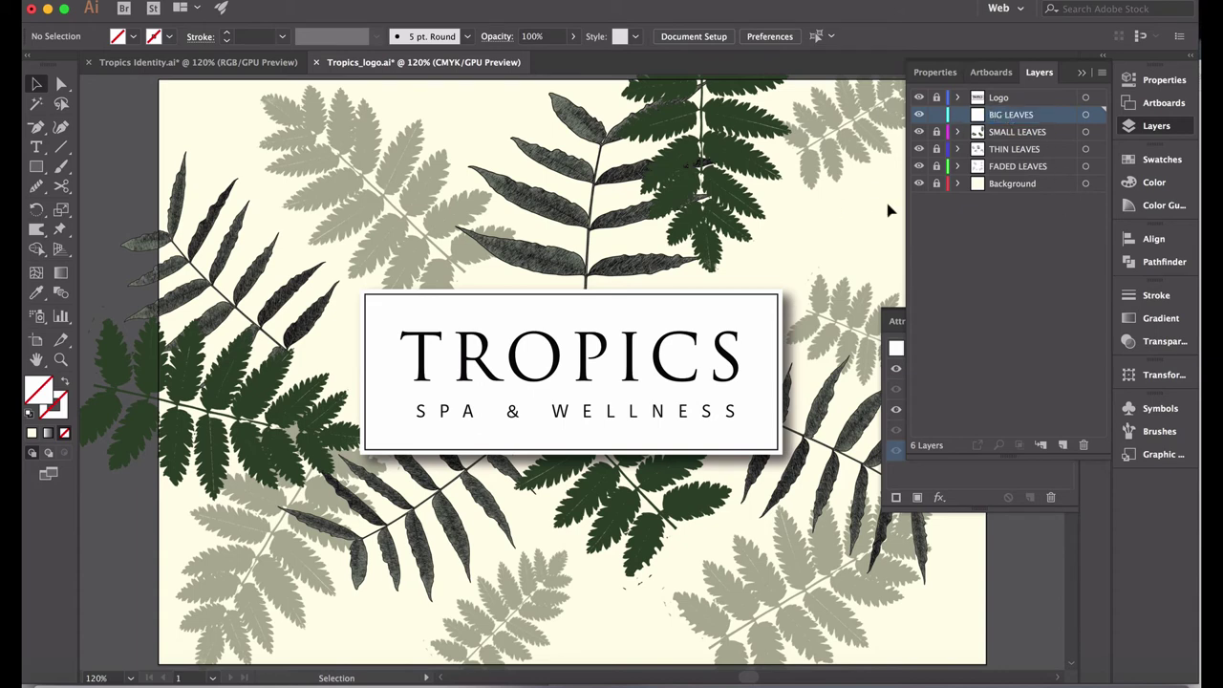
Step: Place the image Leag Big.png, unlinked, on the BIG LEAVES layer
left_click(1083, 73)
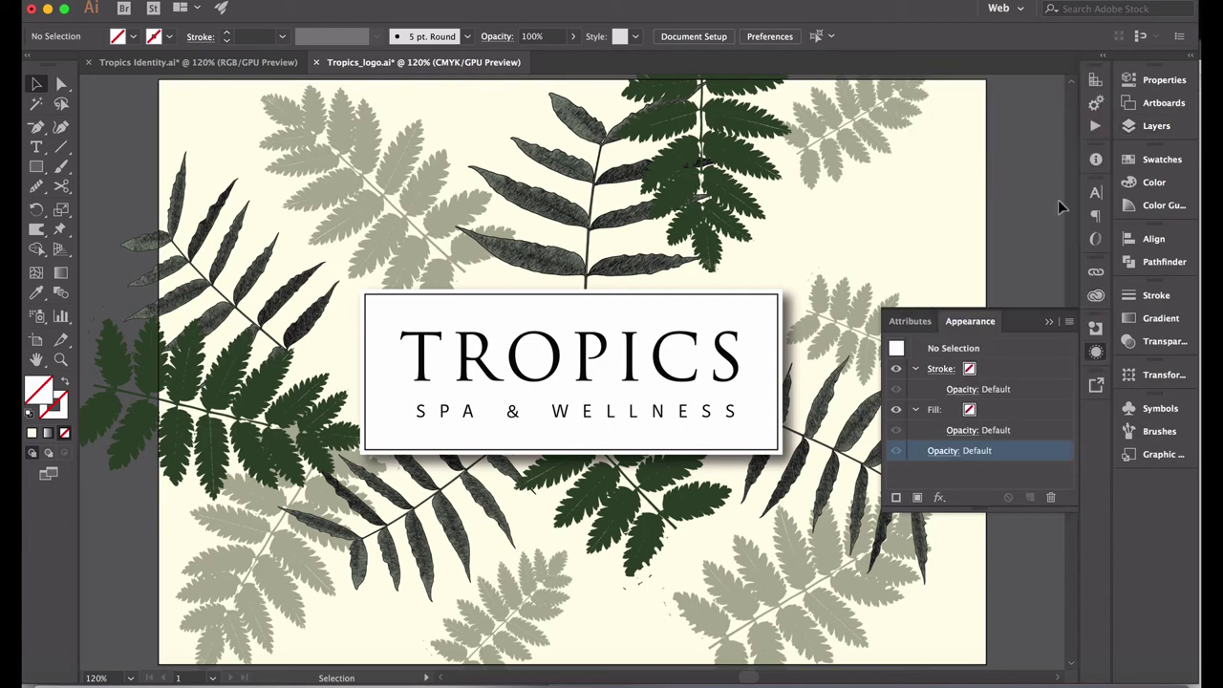
left_click(1048, 323)
key("super+shift+p")
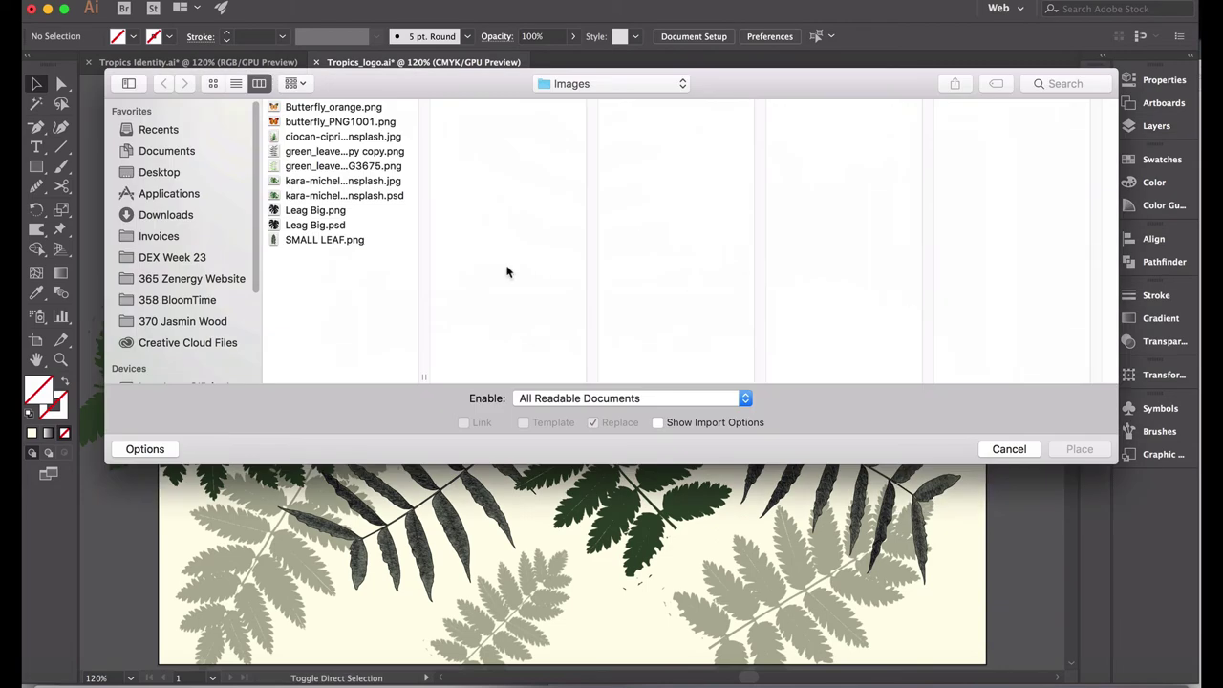
left_click(335, 215)
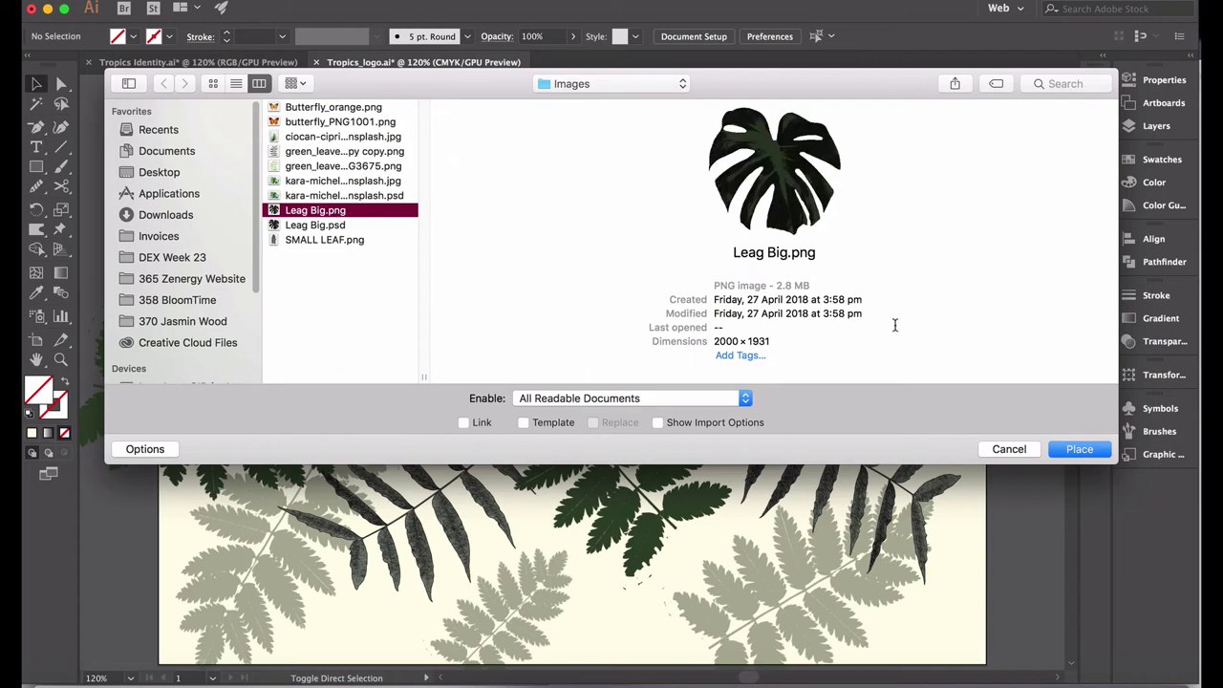
left_click(1080, 449)
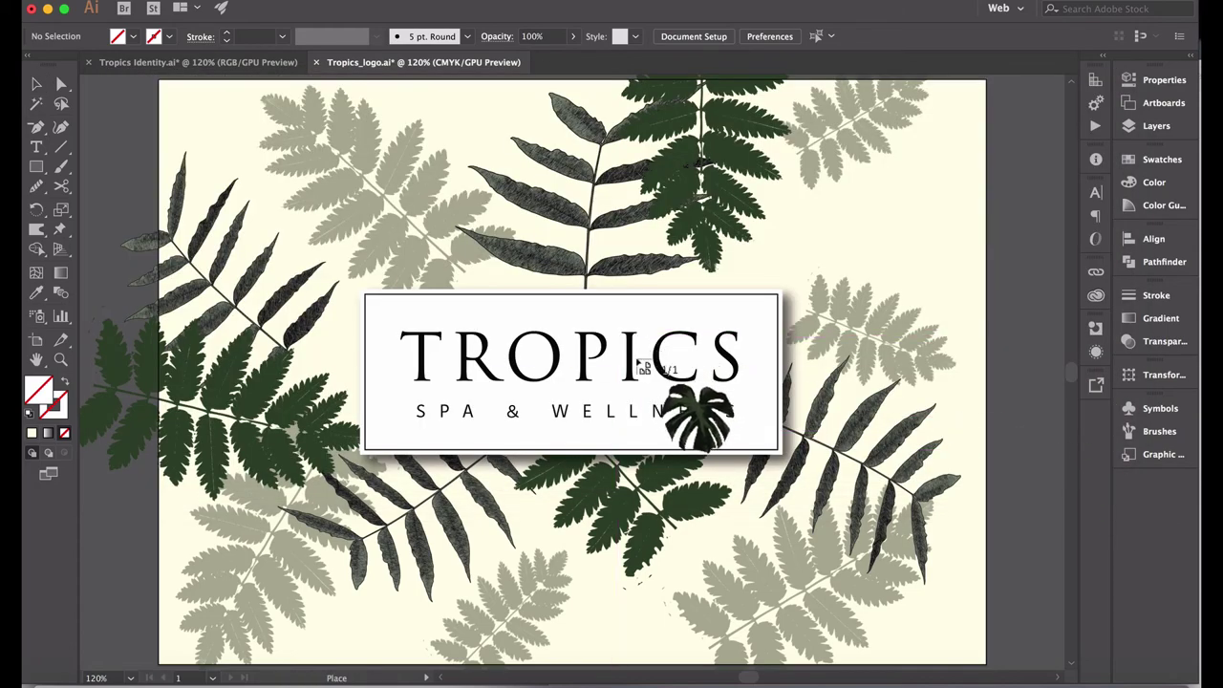
left_click(640, 361)
Step: Scale the big leaf down to a little over half the artboard's height and move it behind the logo's right half
key("super+minus")
key("super+minus")
key("super+minus")
key("super+minus")
key("super+minus")
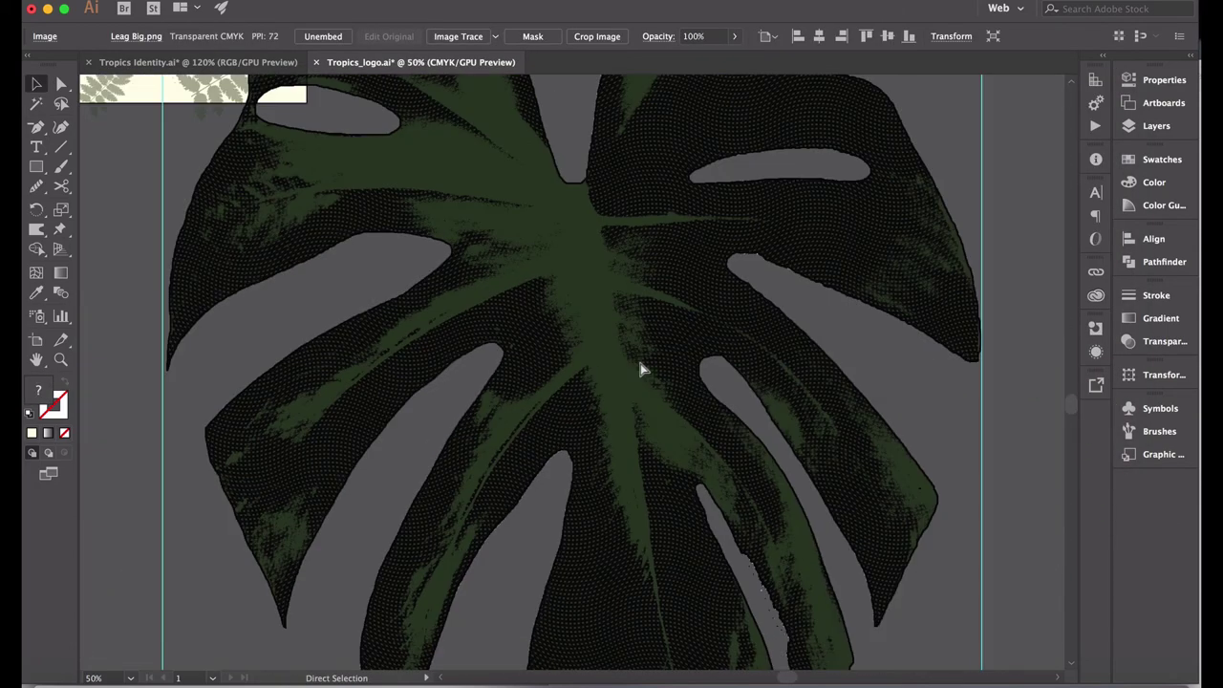
key("super+minus")
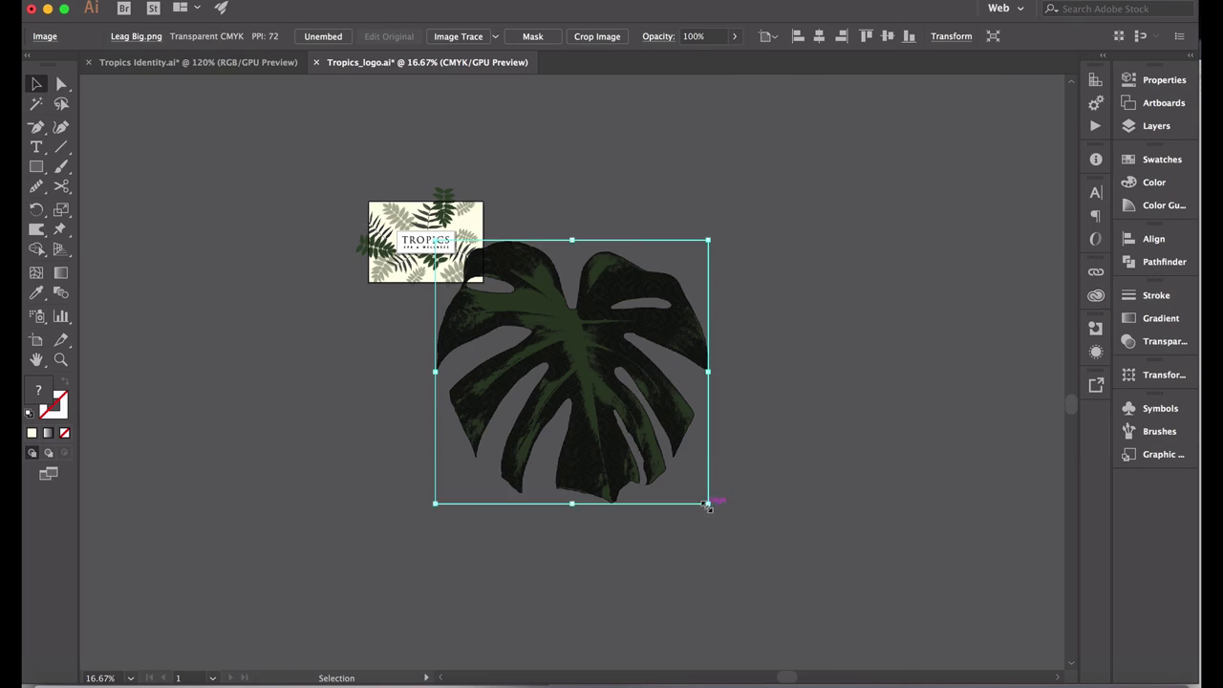
left_click_drag(708, 504, 469, 296)
left_click_drag(644, 300, 575, 225)
scroll(770, 354, "up", 3)
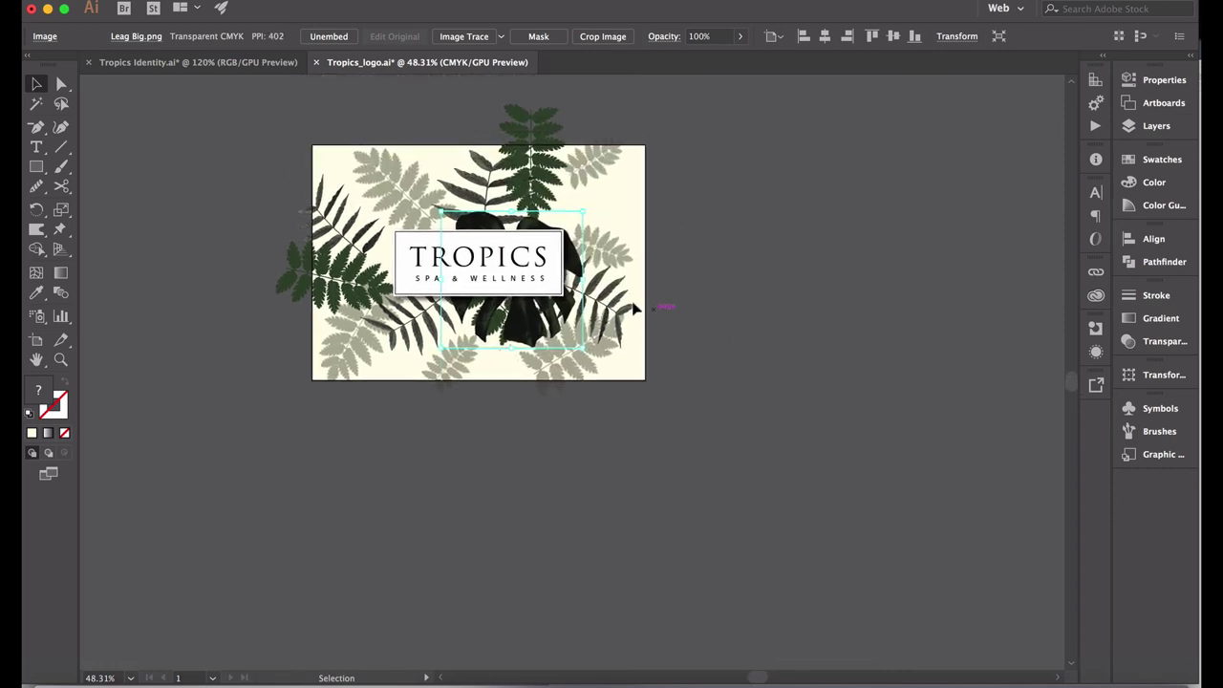
Step: Set the big leaf behind the logo's lower-right corner and add two rotated copies along the logo's upper edge
left_click_drag(551, 327, 485, 216)
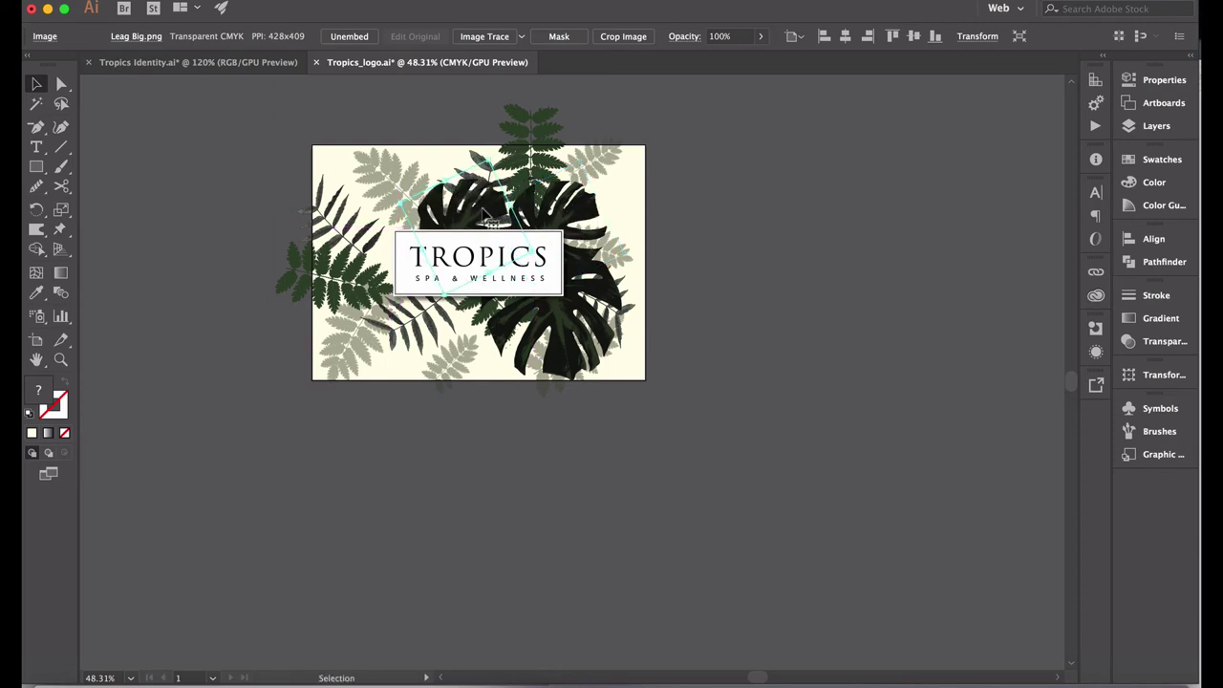
key("super+0")
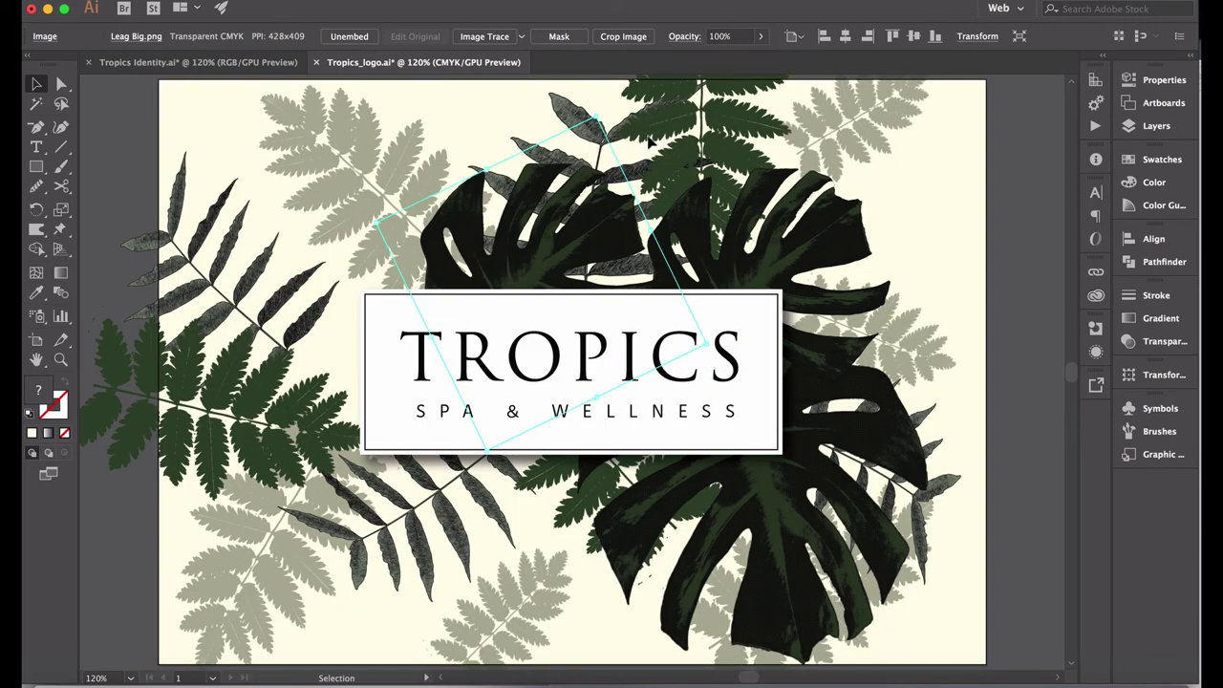
left_click_drag(599, 113, 623, 126)
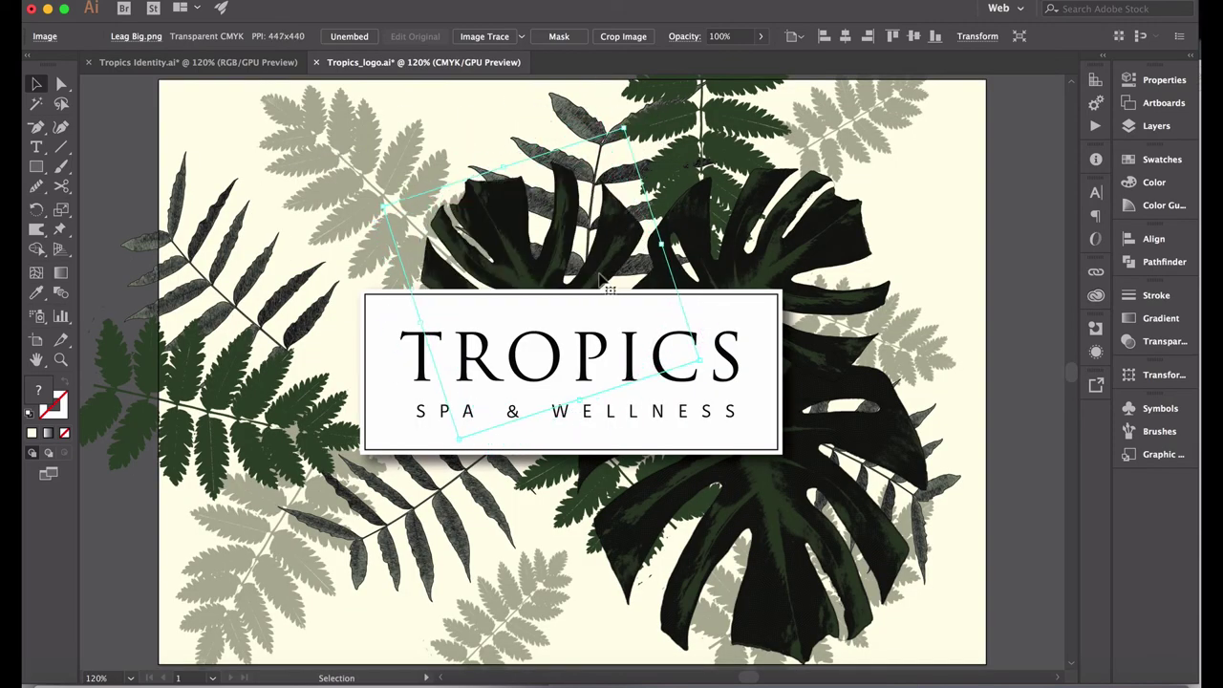
Step: Add two more rotated big-leaf copies, one behind the logo's left edge and one behind its lower-left corner
left_click_drag(589, 283, 392, 286)
left_click_drag(544, 368, 324, 350)
left_click_drag(440, 495, 510, 621)
left_click_drag(631, 366, 508, 410)
left_click_drag(475, 519, 346, 268)
left_click_drag(481, 208, 449, 237)
Step: Shift the upper-right big leaf slightly outward and raise the upper-left big leaf a little above the logo
left_click(774, 247)
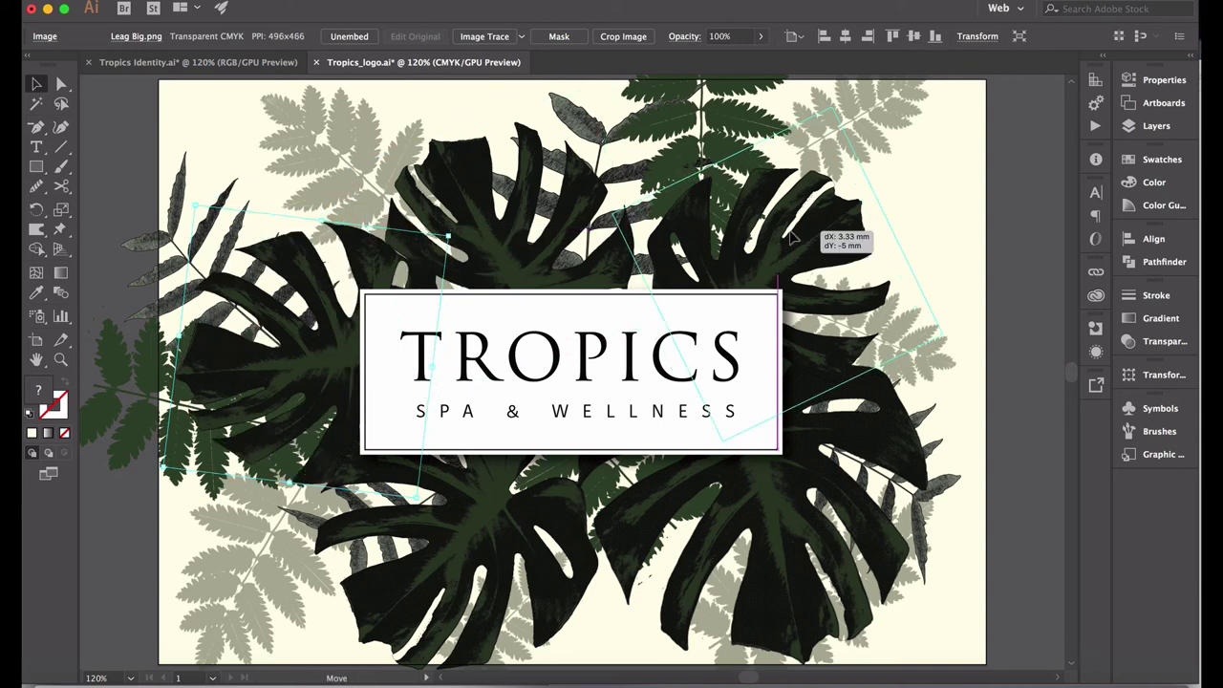
left_click_drag(527, 243, 541, 209)
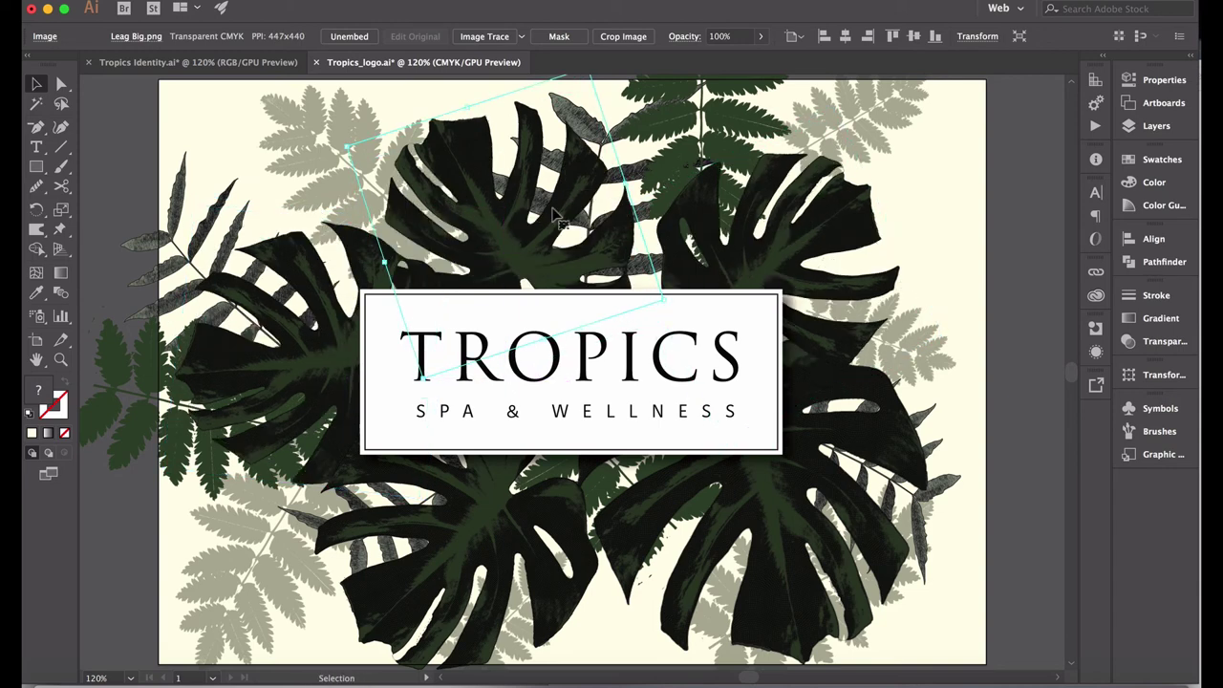
left_click(990, 301)
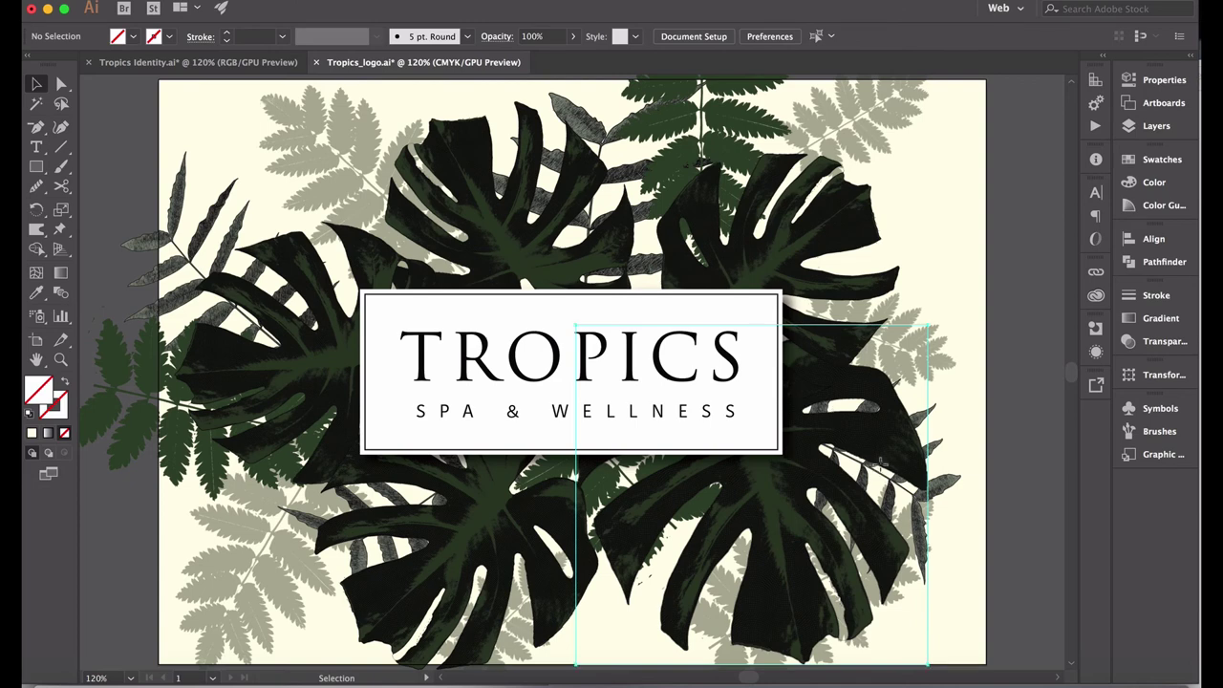
Step: Scale down the two big leaves below the logo and reposition them so they clear each other beneath its lower edge
left_click(825, 368)
left_click_drag(925, 325, 857, 392)
left_click_drag(823, 457, 832, 456)
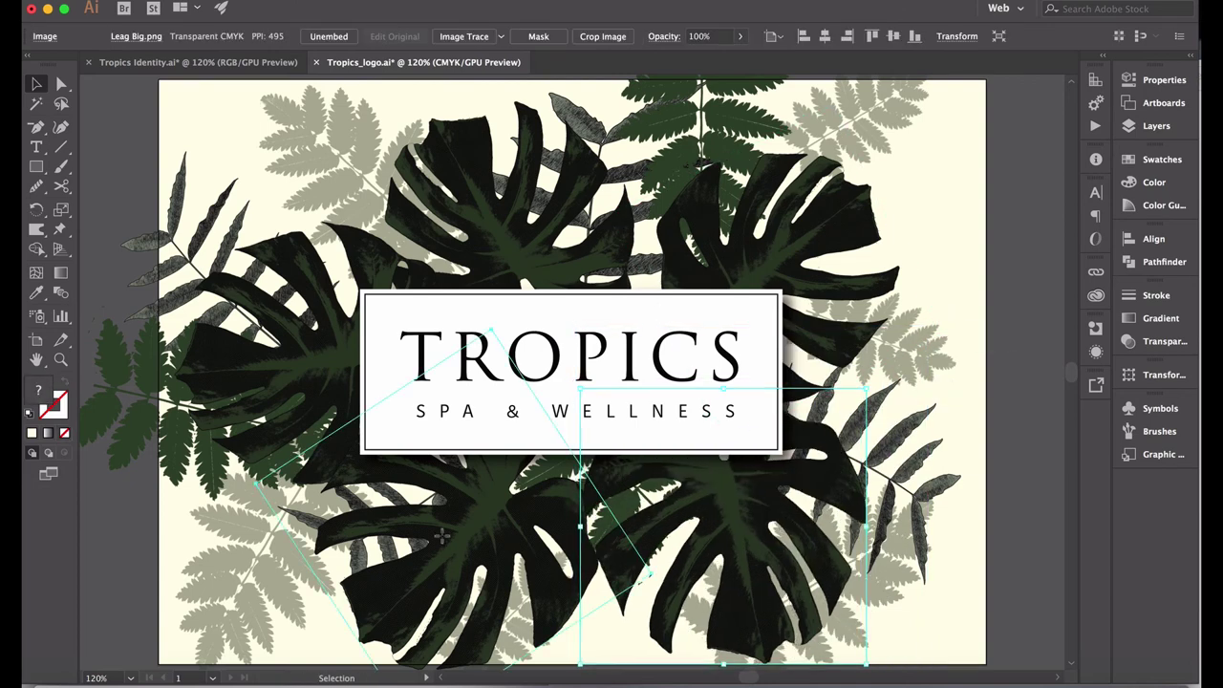
left_click(450, 547)
left_click_drag(490, 331, 478, 392)
left_click_drag(445, 538, 438, 504)
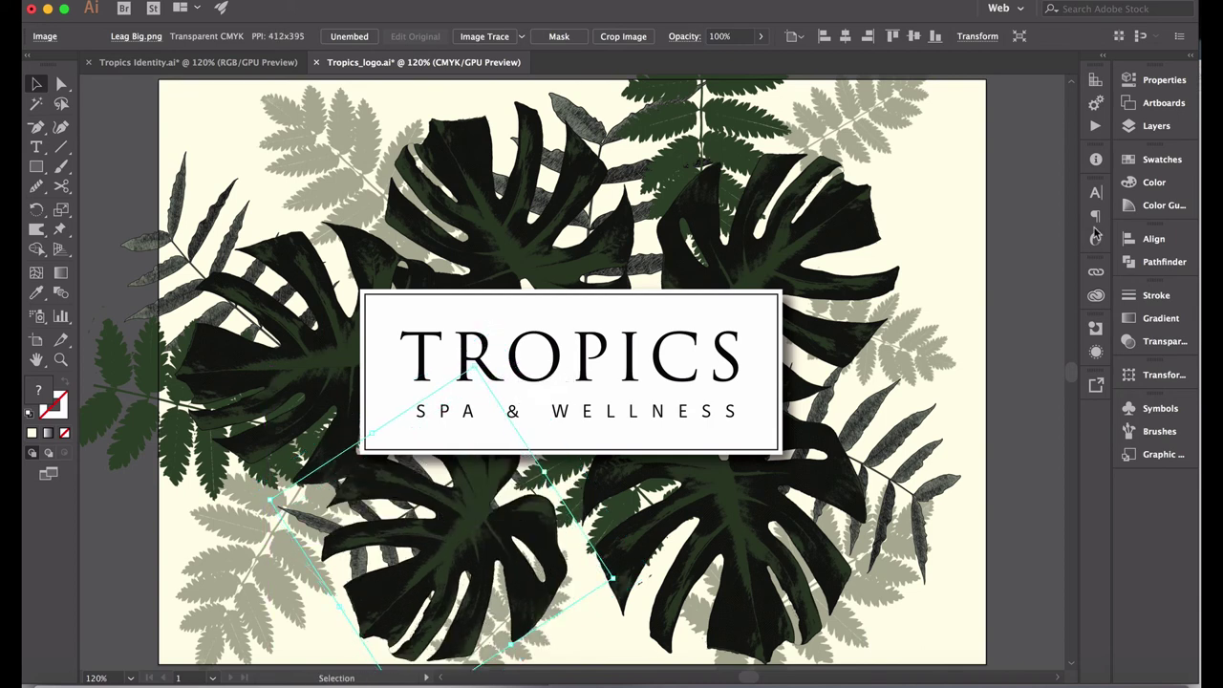
Step: Lock the BIG LEAVES layer, then on SMALL LEAVES shrink the left-edge leaf and lower it below the left big leaf
left_click(1143, 130)
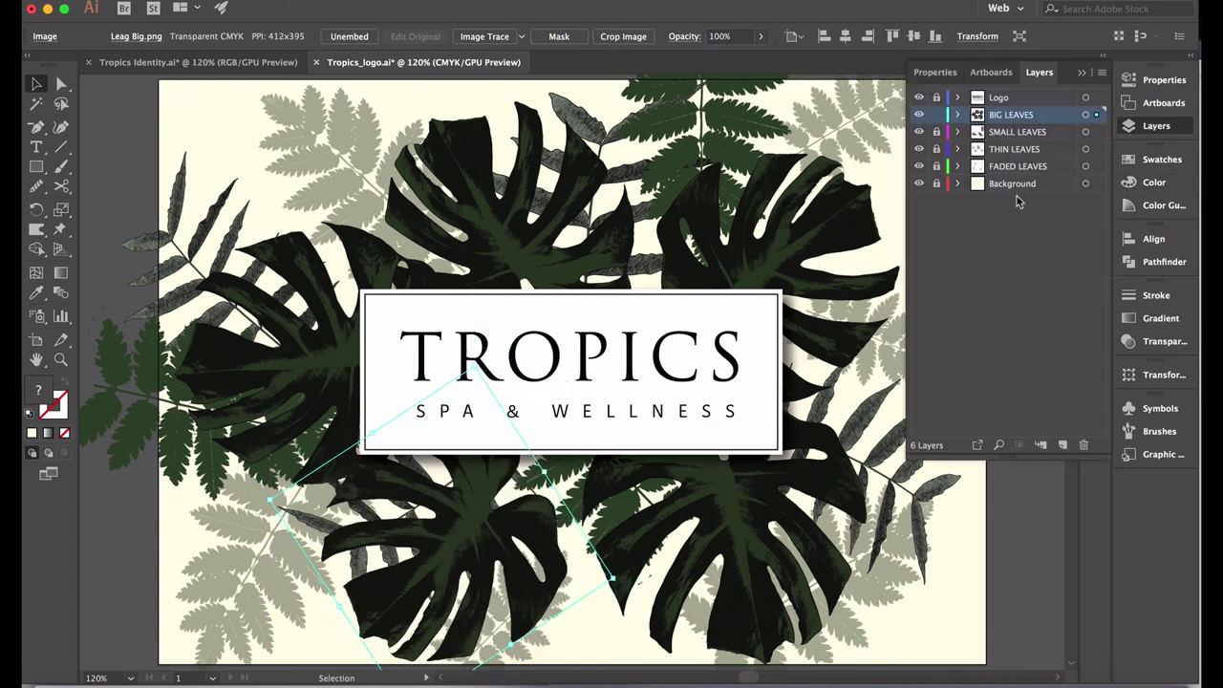
left_click(937, 115)
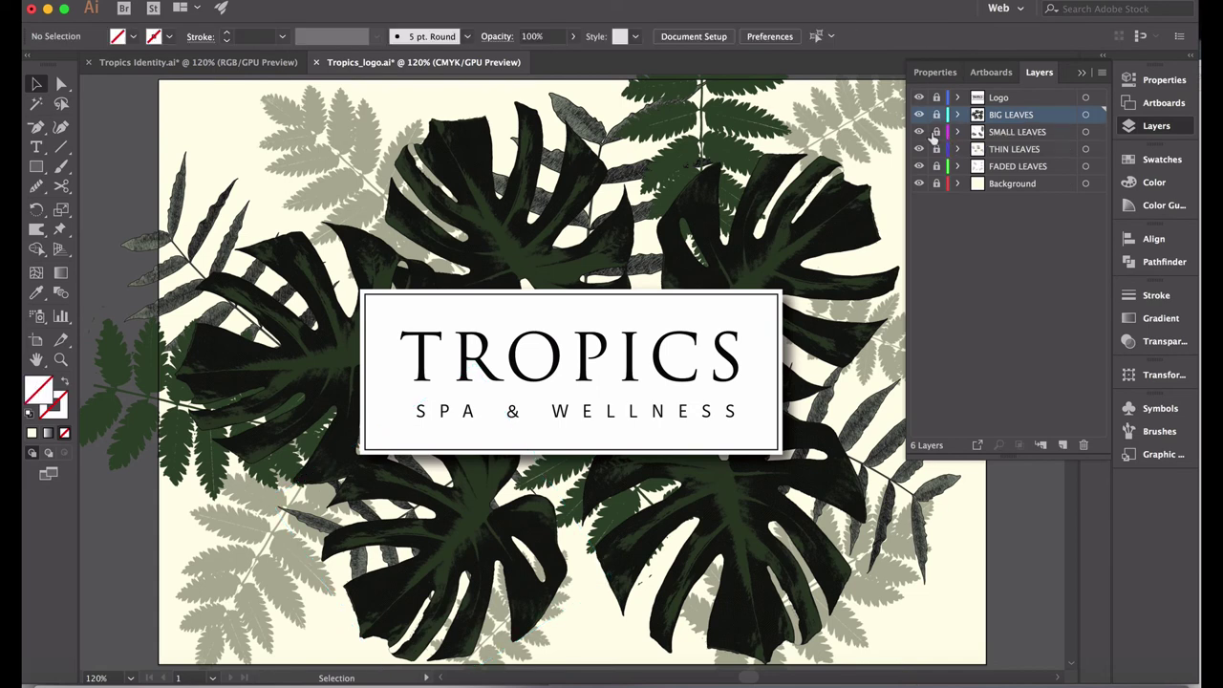
left_click(1013, 132)
left_click_drag(252, 442, 274, 532)
left_click_drag(423, 435, 325, 470)
left_click_drag(272, 524, 258, 520)
Step: Shrink the small leaf hanging from the artboard's upper edge and add a copy of it near the upper-left corner
left_click(698, 171)
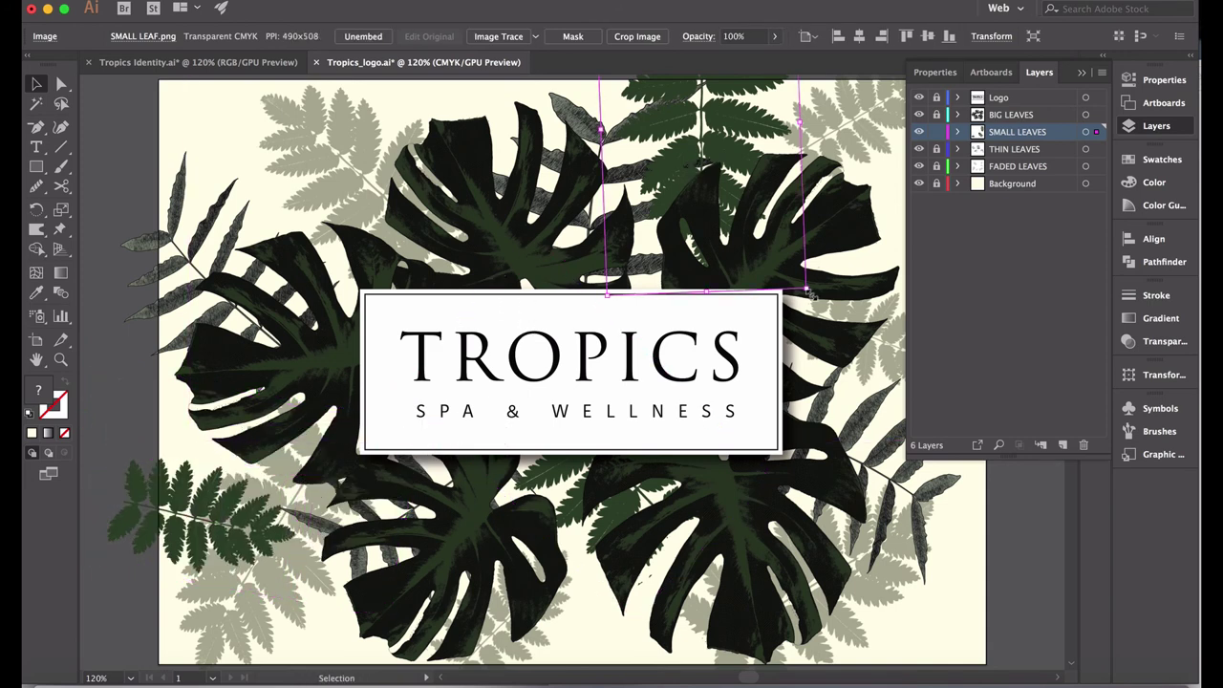
left_click_drag(809, 294, 756, 216)
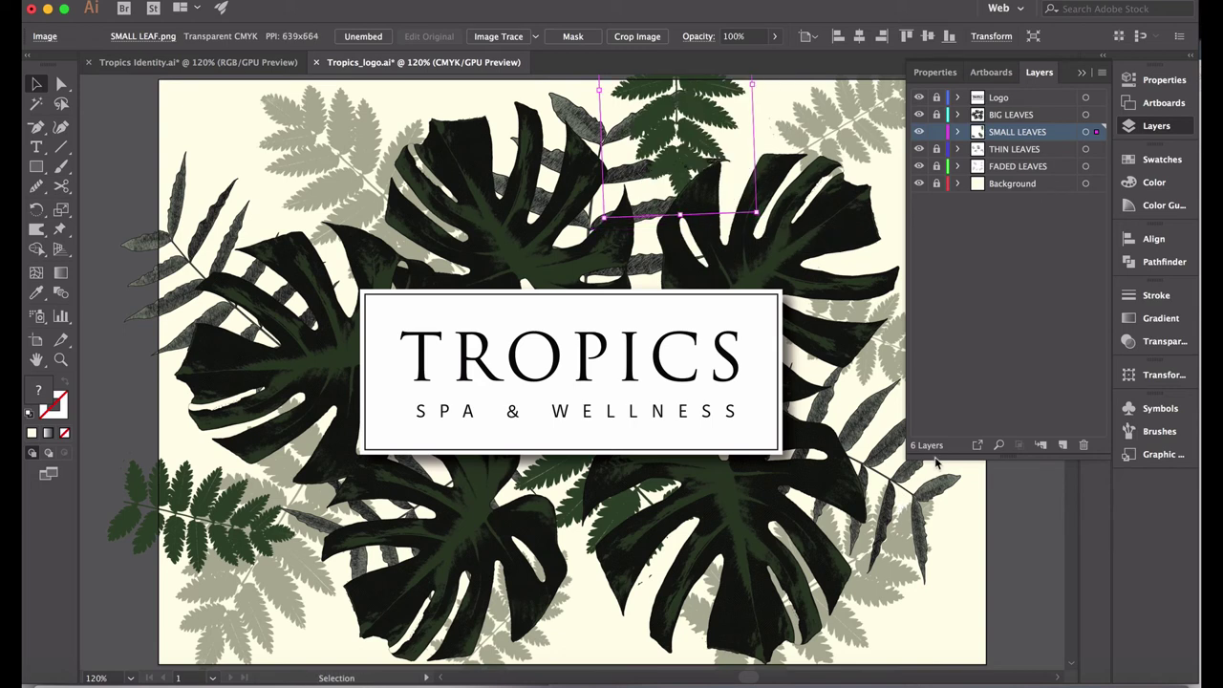
left_click_drag(683, 158, 334, 99)
Step: Scale down the small leaf below the logo and move it over the artboard's lower edge between the two big leaves
left_click(525, 334)
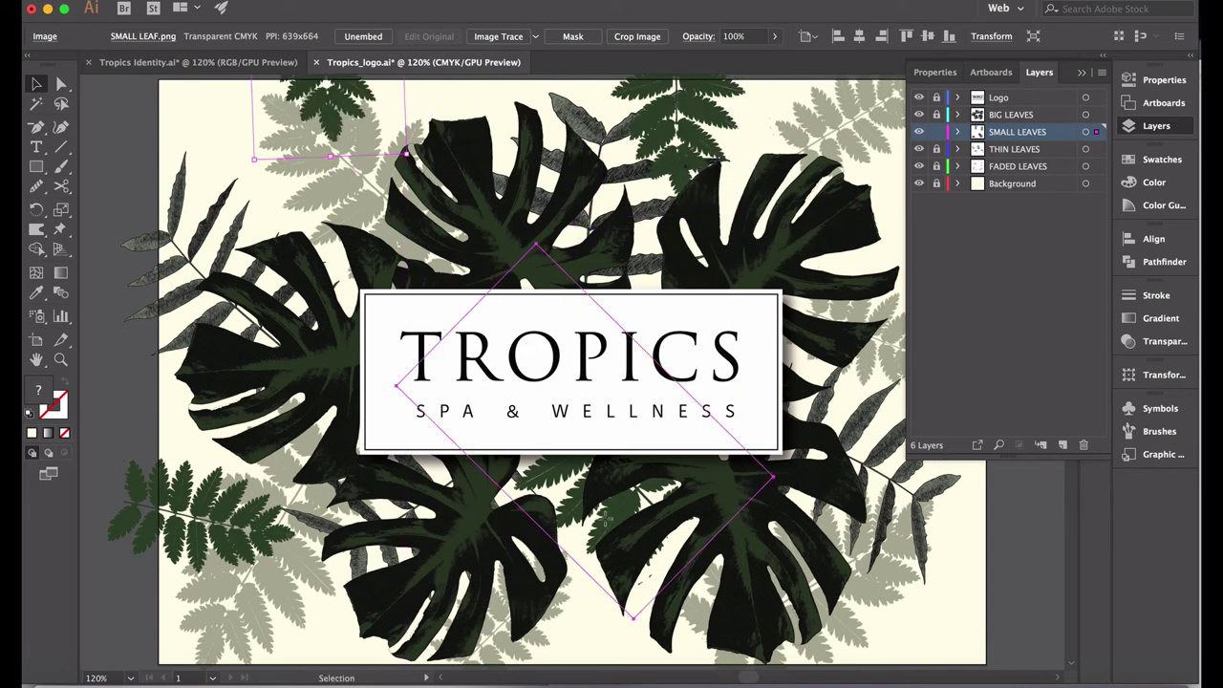
left_click_drag(604, 524, 619, 652)
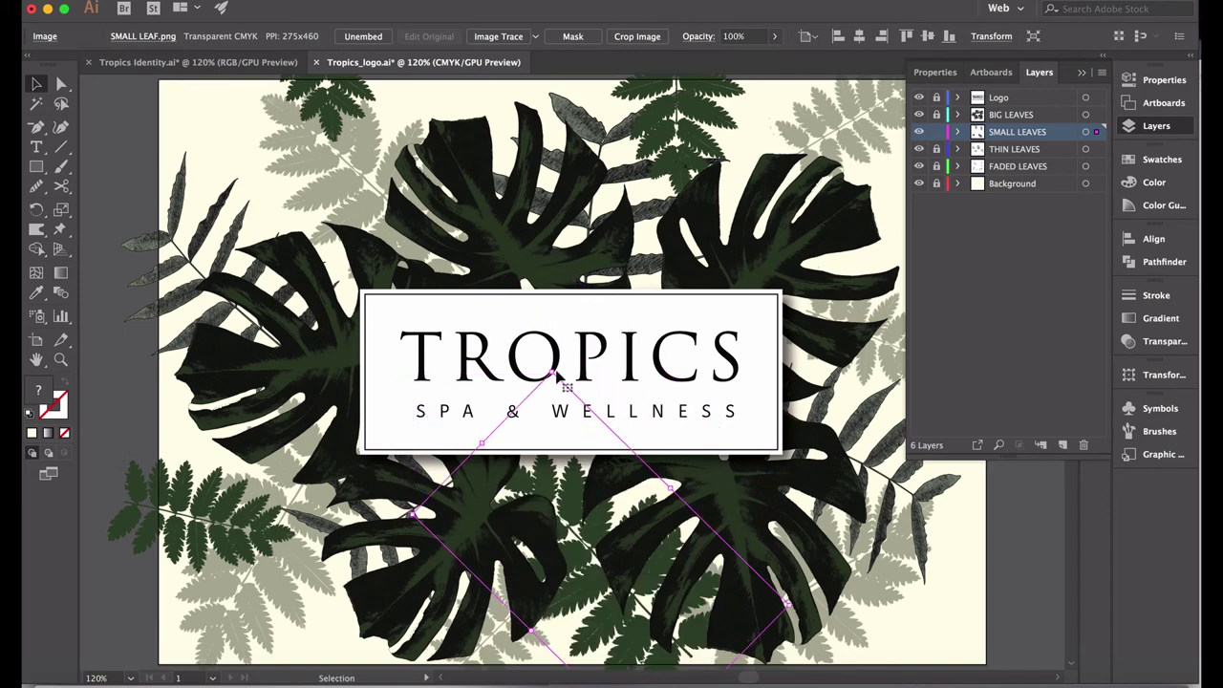
left_click_drag(552, 374, 570, 449)
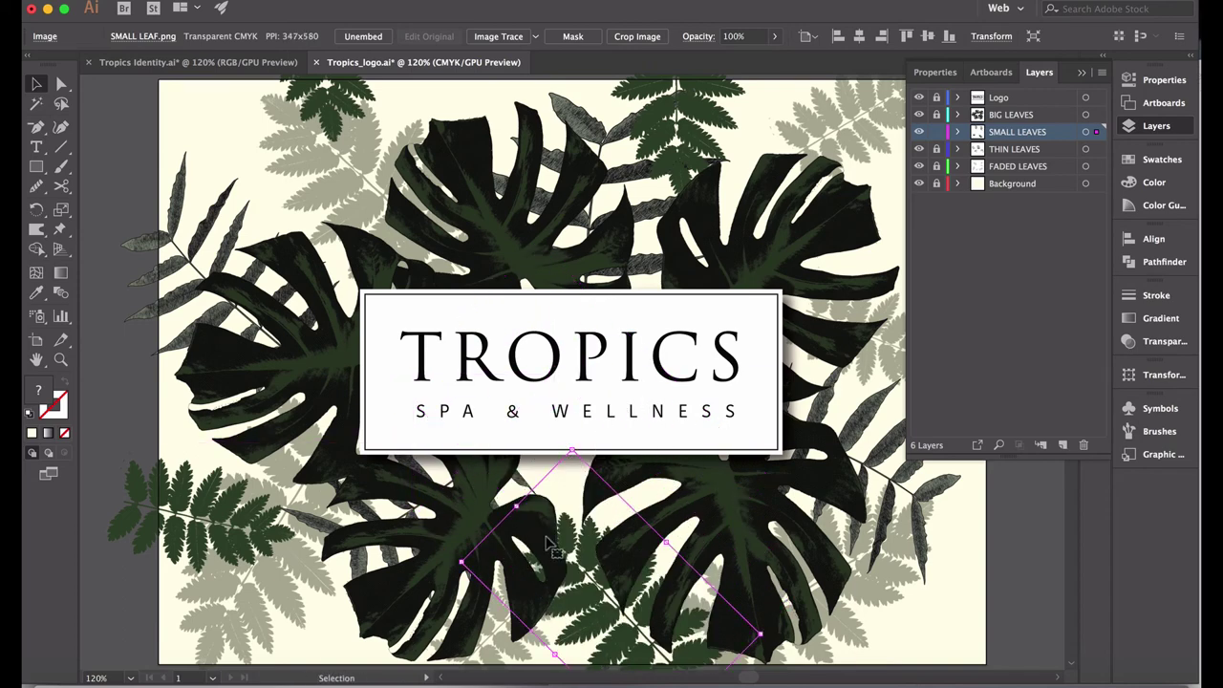
left_click_drag(604, 540, 606, 592)
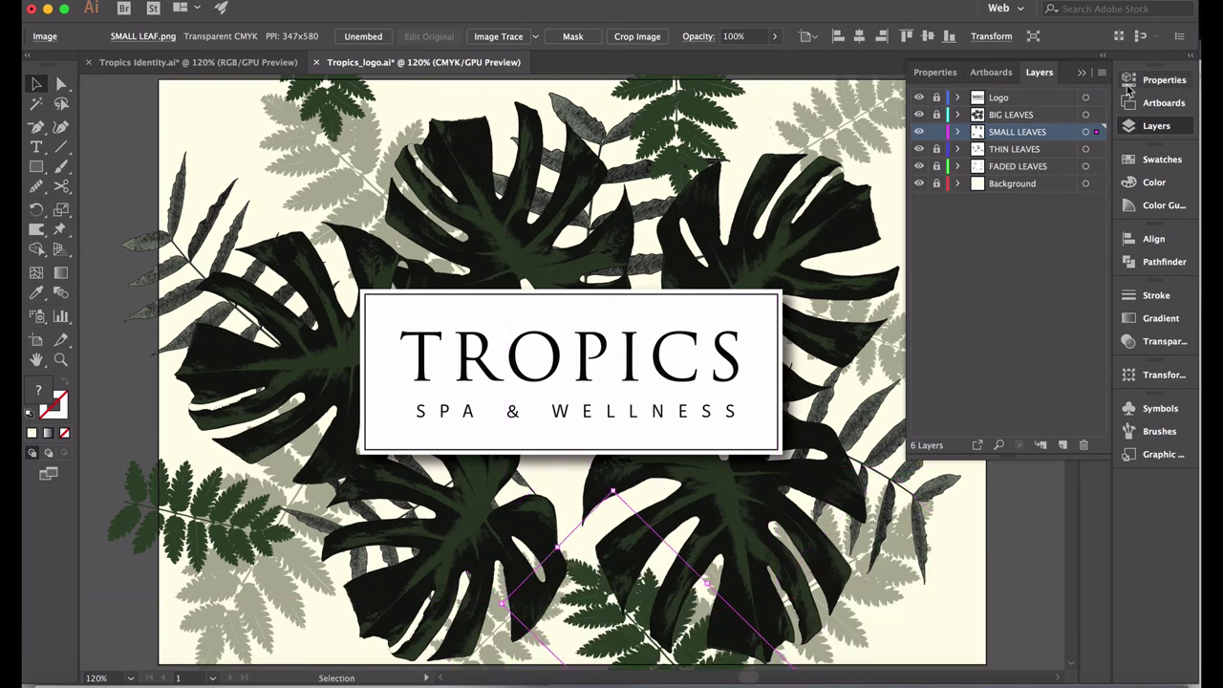
key("super+shift+a")
Step: Unlock the THIN LEAVES layer, move the right-hand thin leaf outward over the artboard edge, and add a copy in the upper-right corner
left_click(1005, 151)
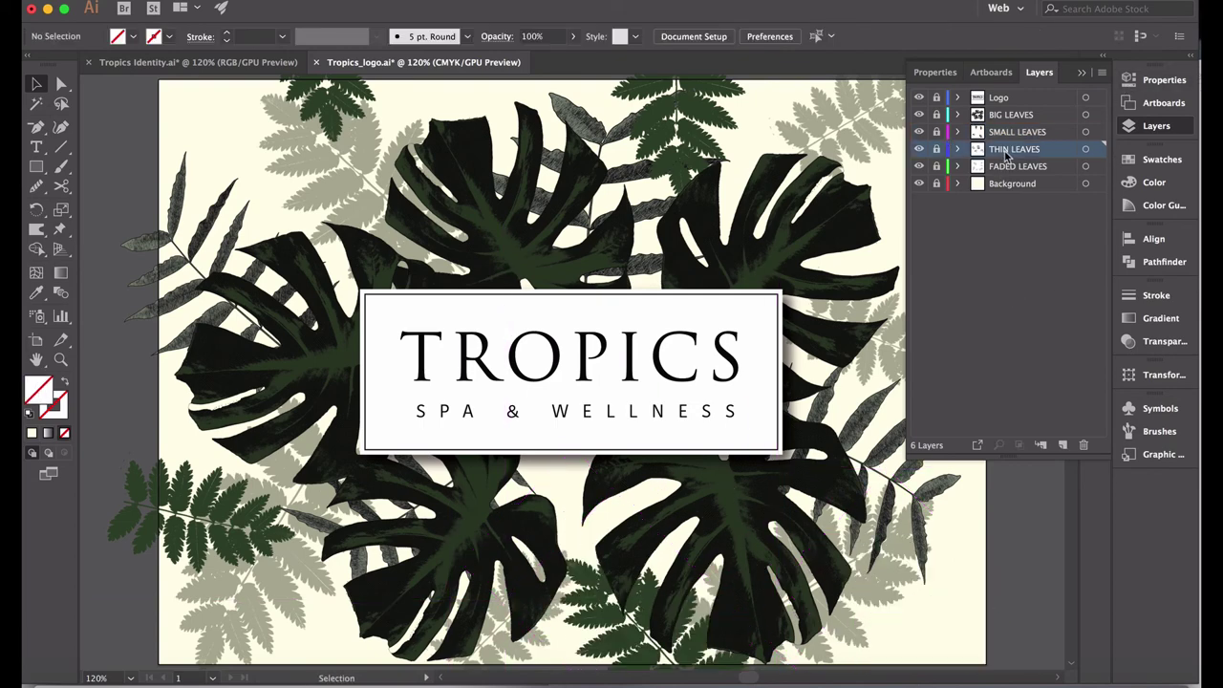
key("super+minus")
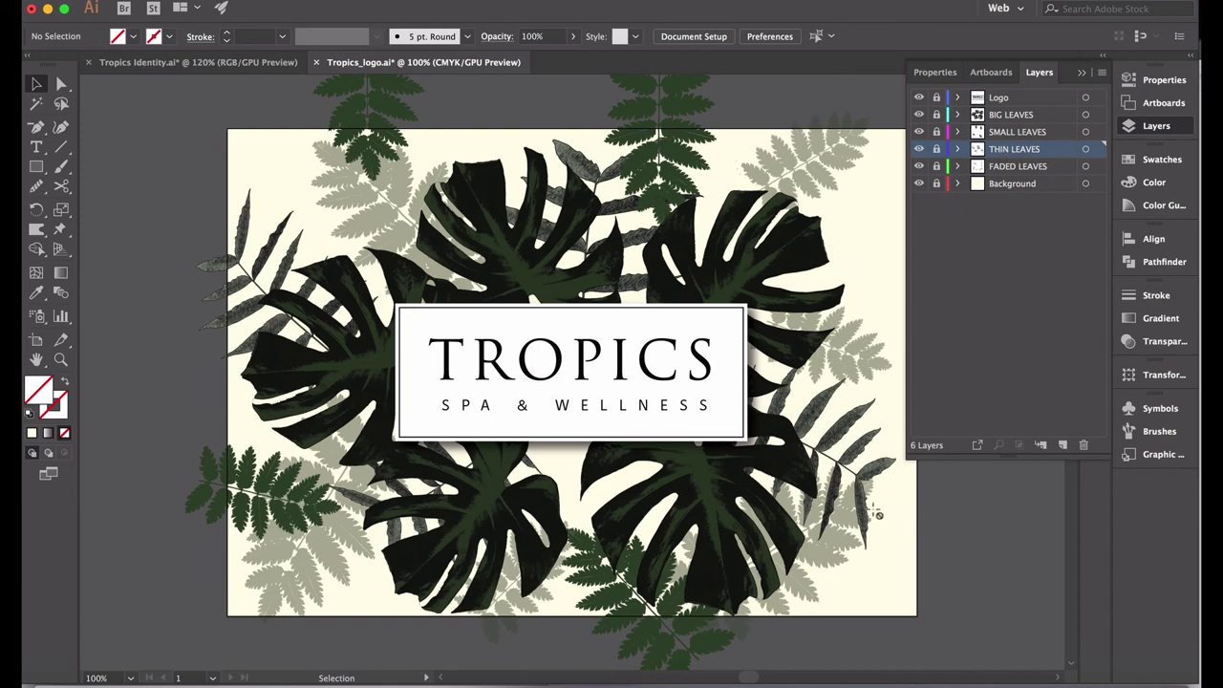
left_click(937, 150)
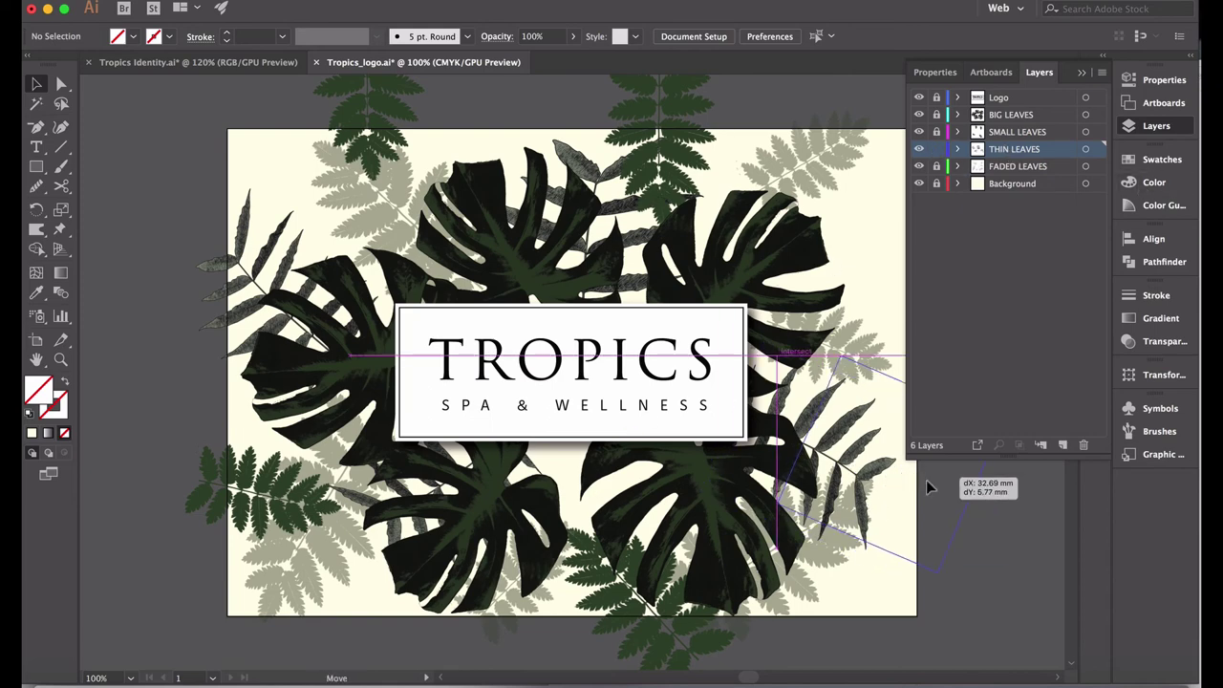
left_click_drag(890, 457, 875, 195)
Step: Scale down the upper-left thin leaf and place a copy of it just below the logo between the two lower big leaves
left_click_drag(268, 251, 385, 223)
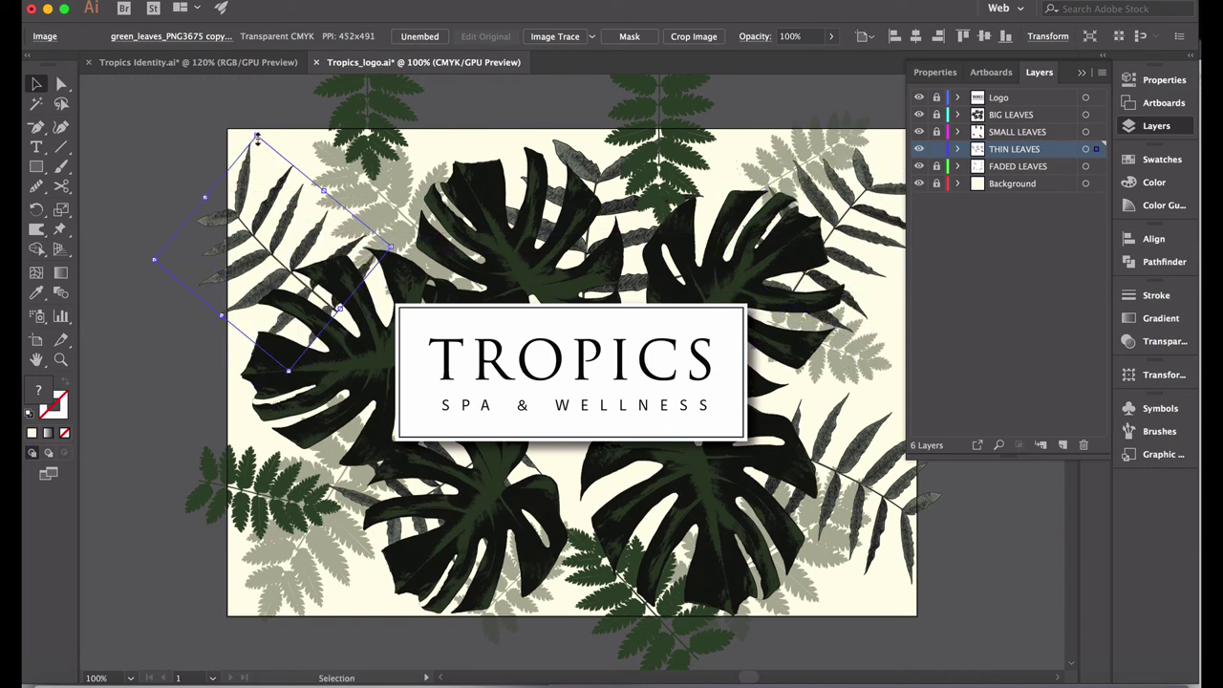
left_click_drag(257, 140, 261, 175)
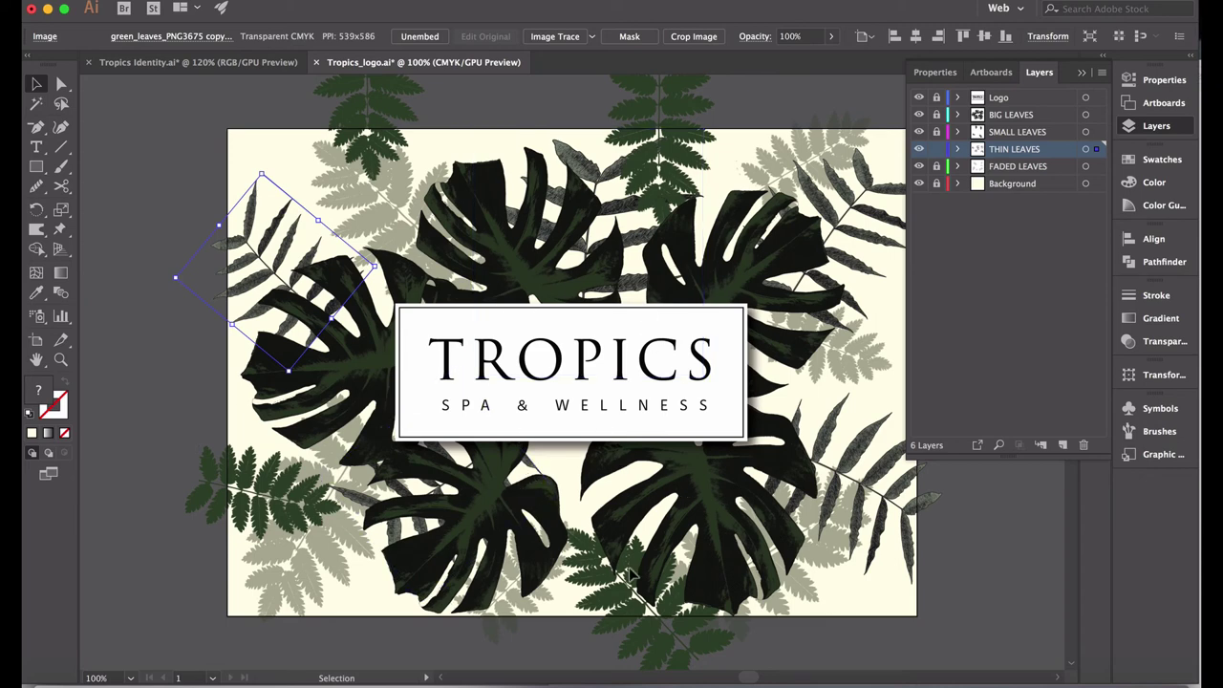
left_click_drag(286, 267, 608, 502)
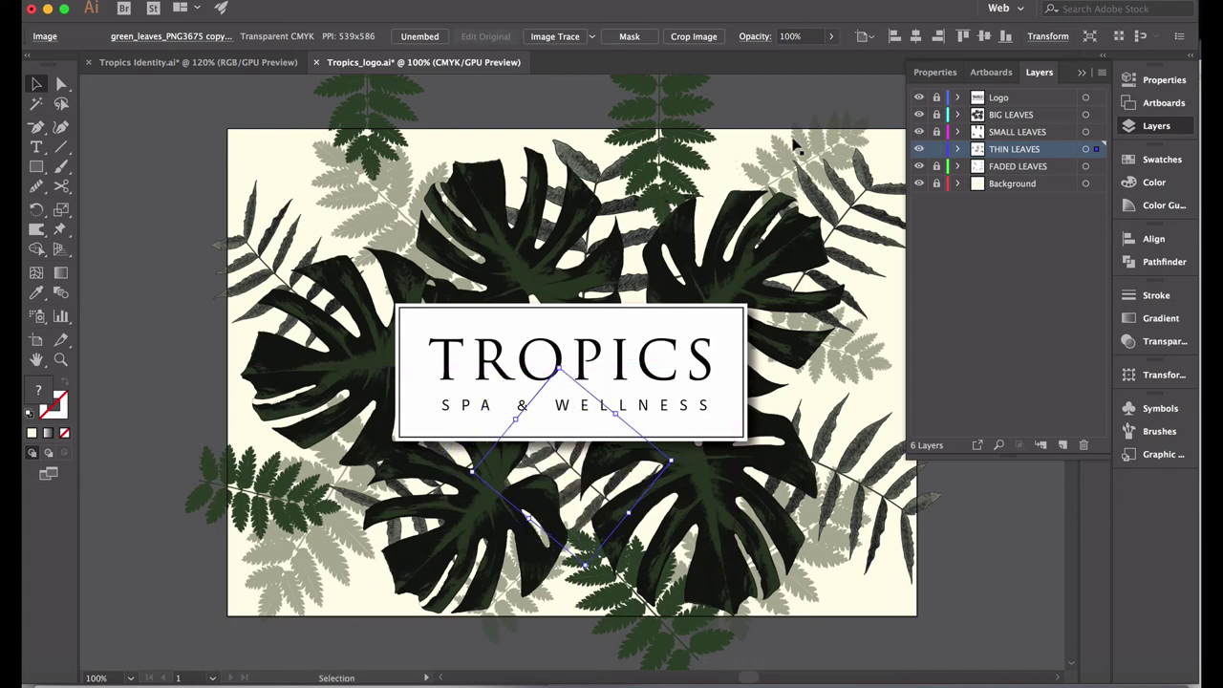
Step: Deselect the artwork and save the Tropics_logo.ai document
left_click(800, 98)
scroll(702, 280, "right", 2)
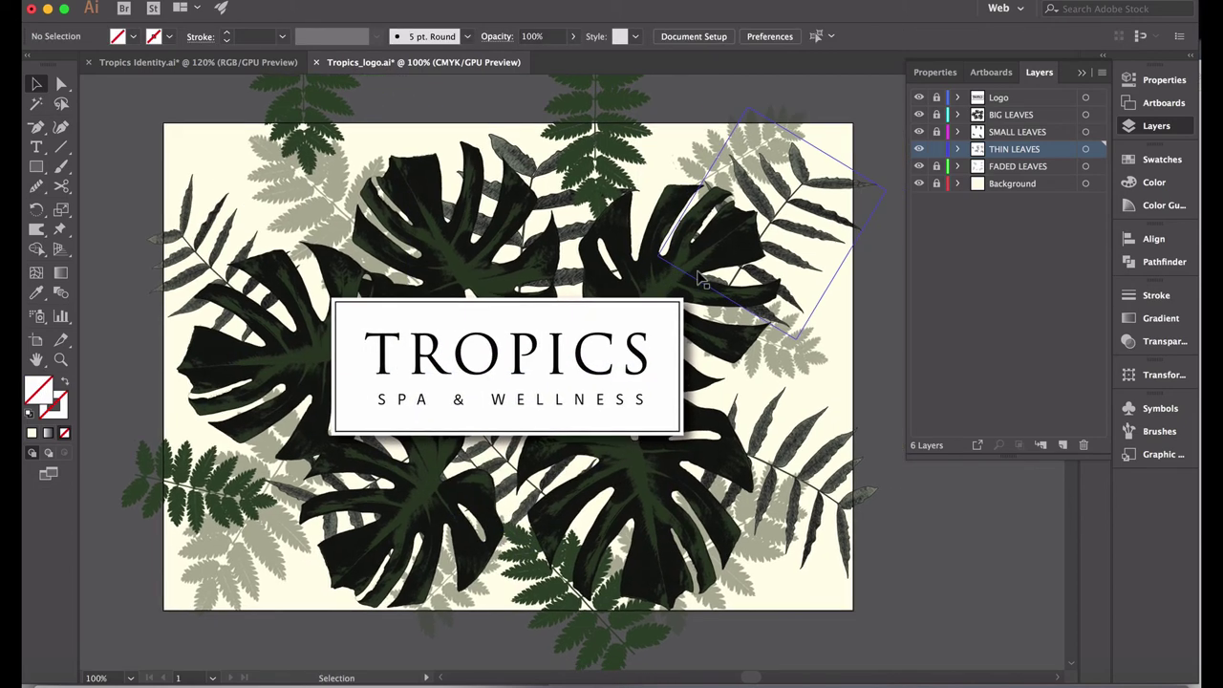
scroll(703, 280, "right", 2)
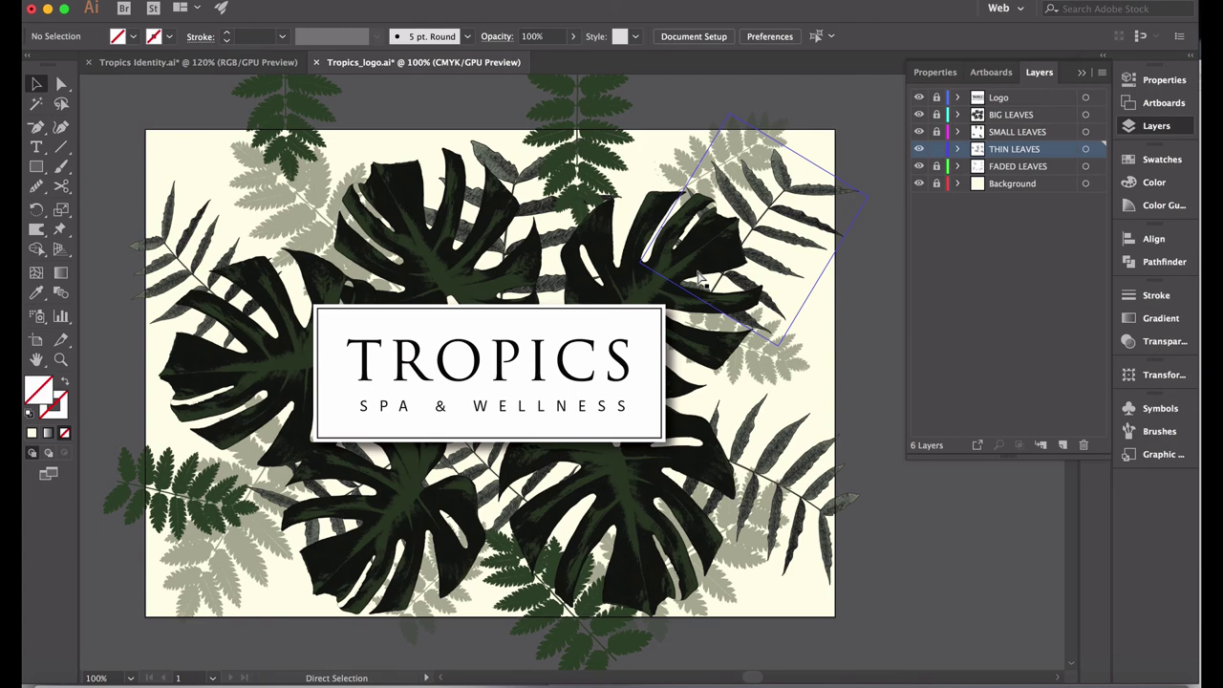
key("super+s")
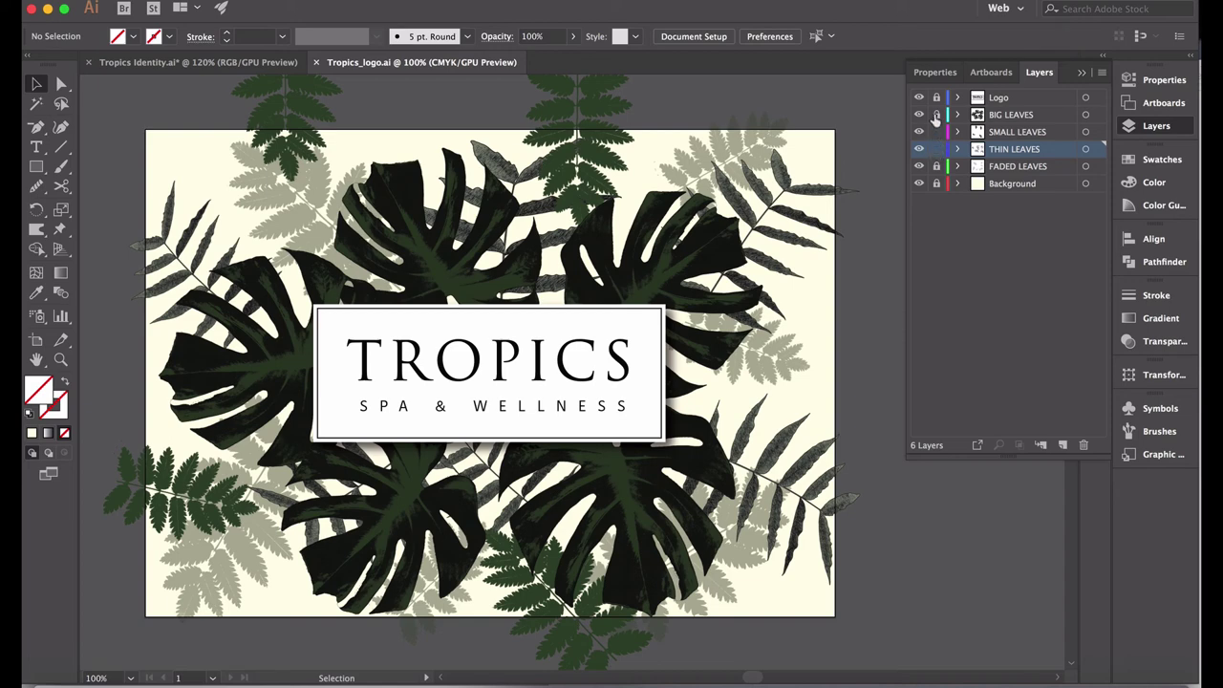
Step: Lock THIN LEAVES, unlock FADED LEAVES, and add a 297 × 210 mm rectangle there, centred horizontally and aligned to the artboard's upper edge
left_click(937, 149)
left_click(936, 166)
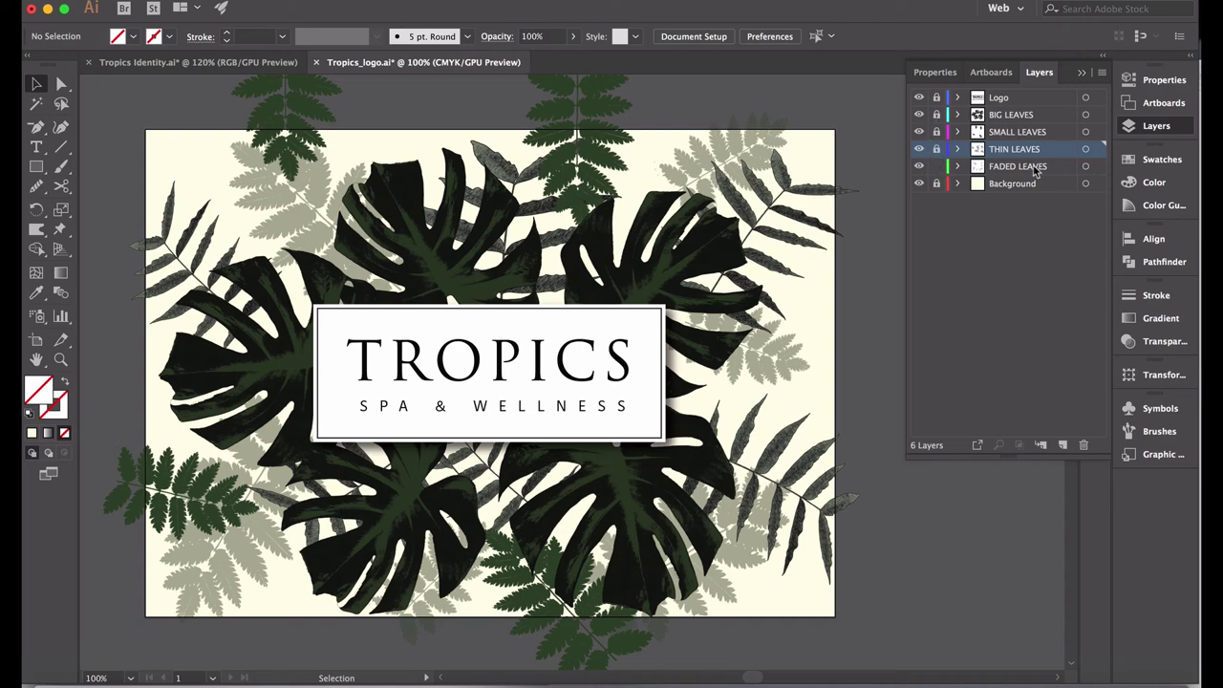
left_click(1037, 168)
left_click(36, 166)
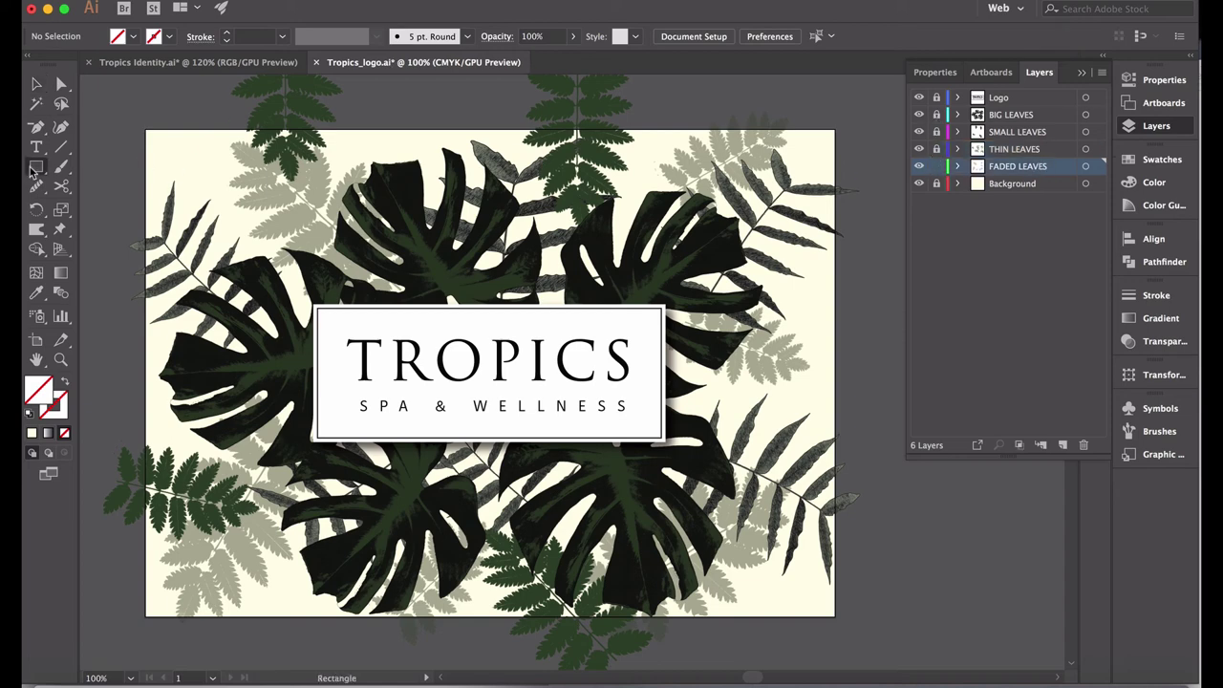
left_click(509, 329)
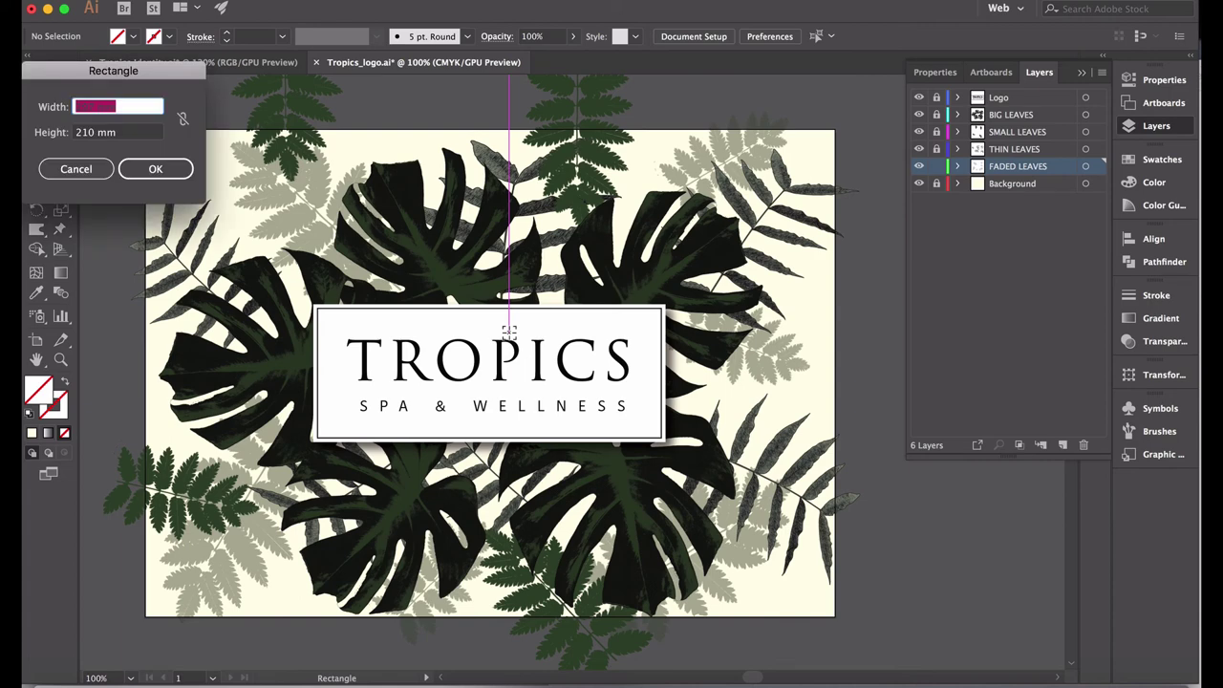
type("297")
key("Return")
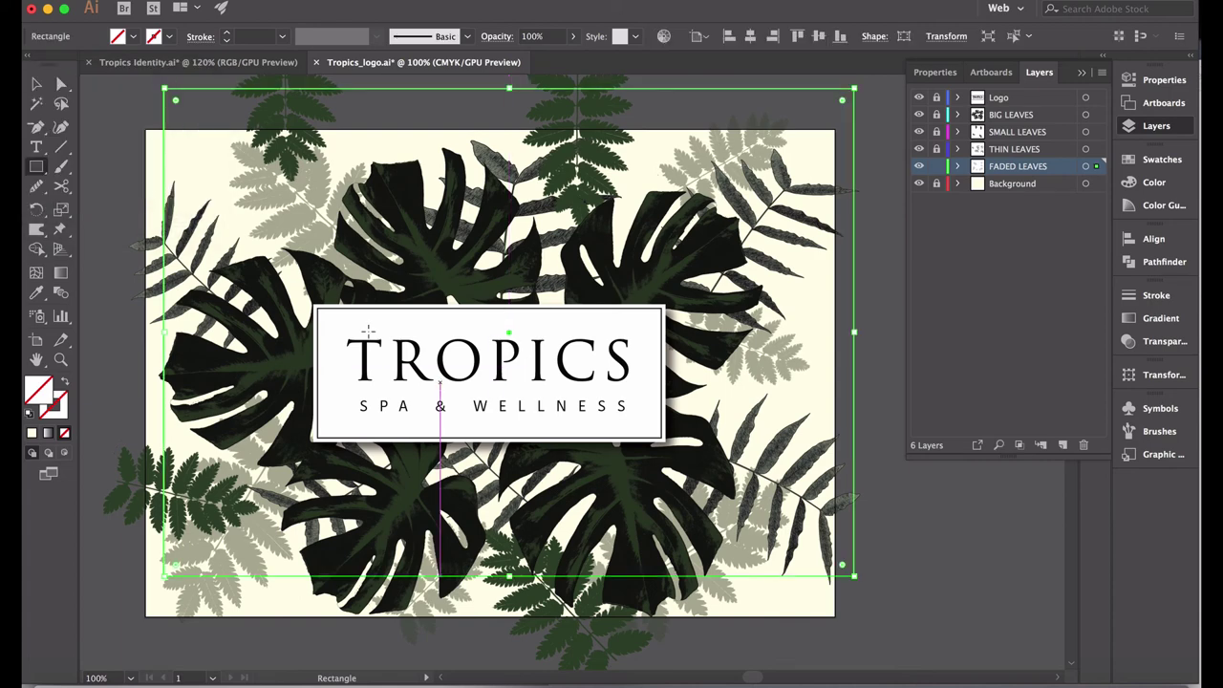
left_click(38, 86)
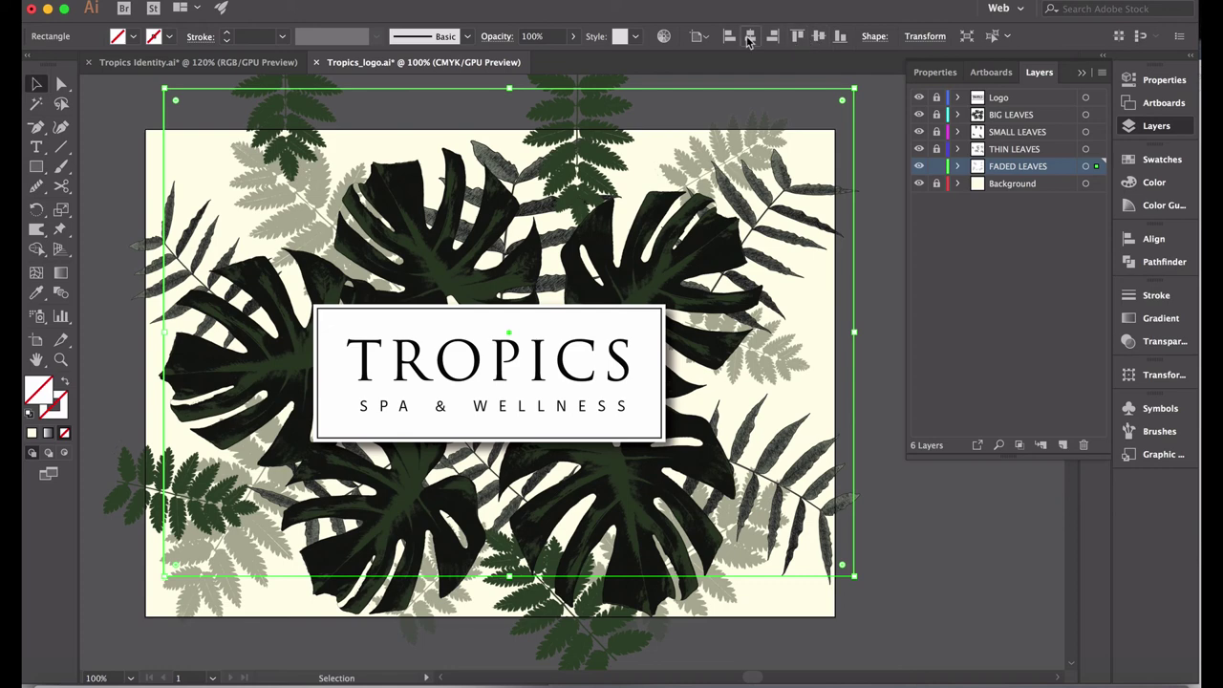
left_click(750, 37)
left_click(796, 37)
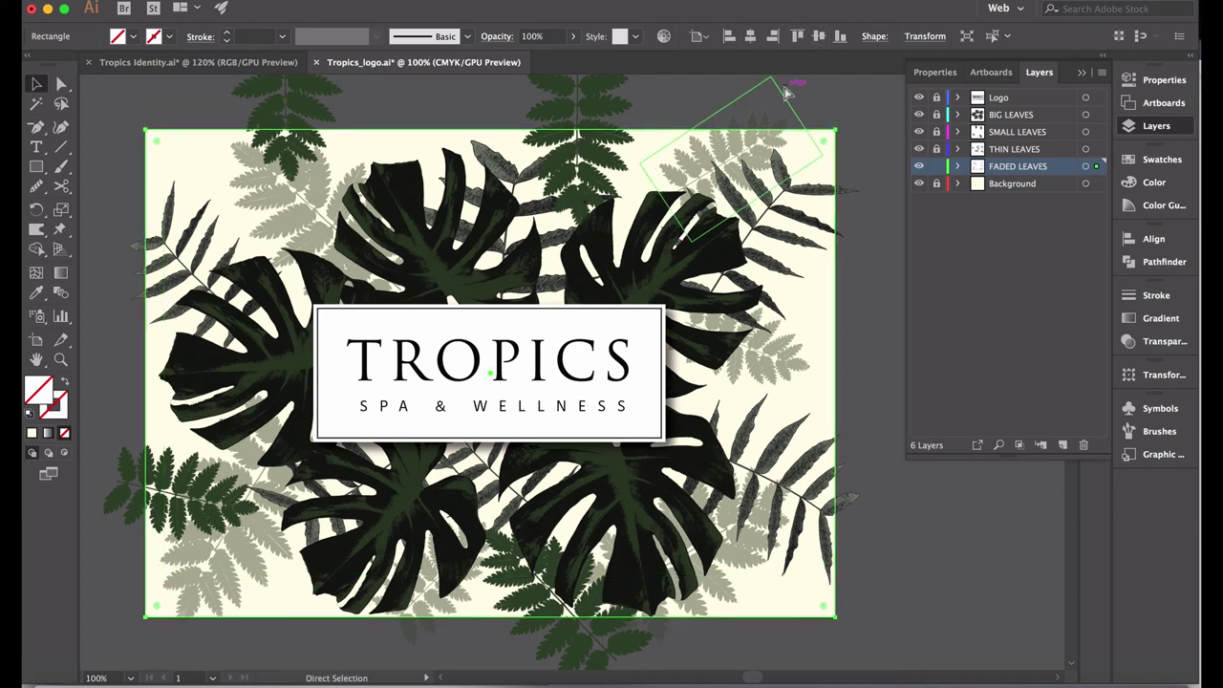
Step: Select the FADED LEAVES artwork together with its rectangle, make a clipping mask from them, and deselect
key("super+minus")
key("super+minus")
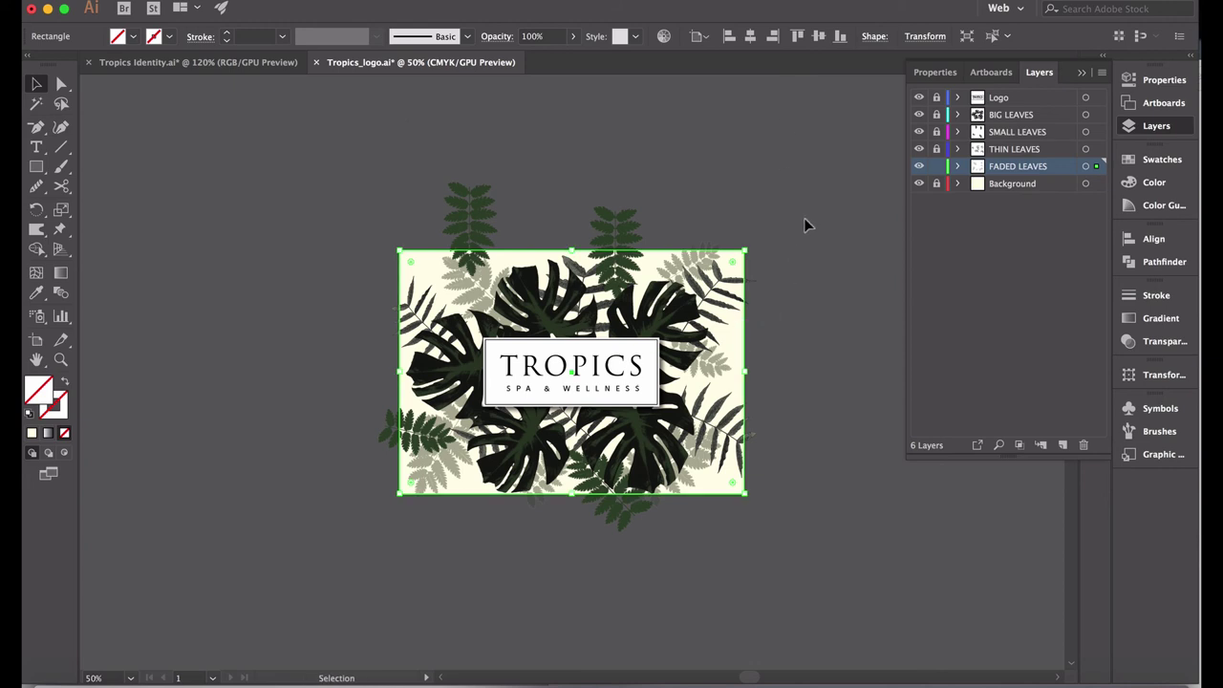
left_click(373, 497, "shift")
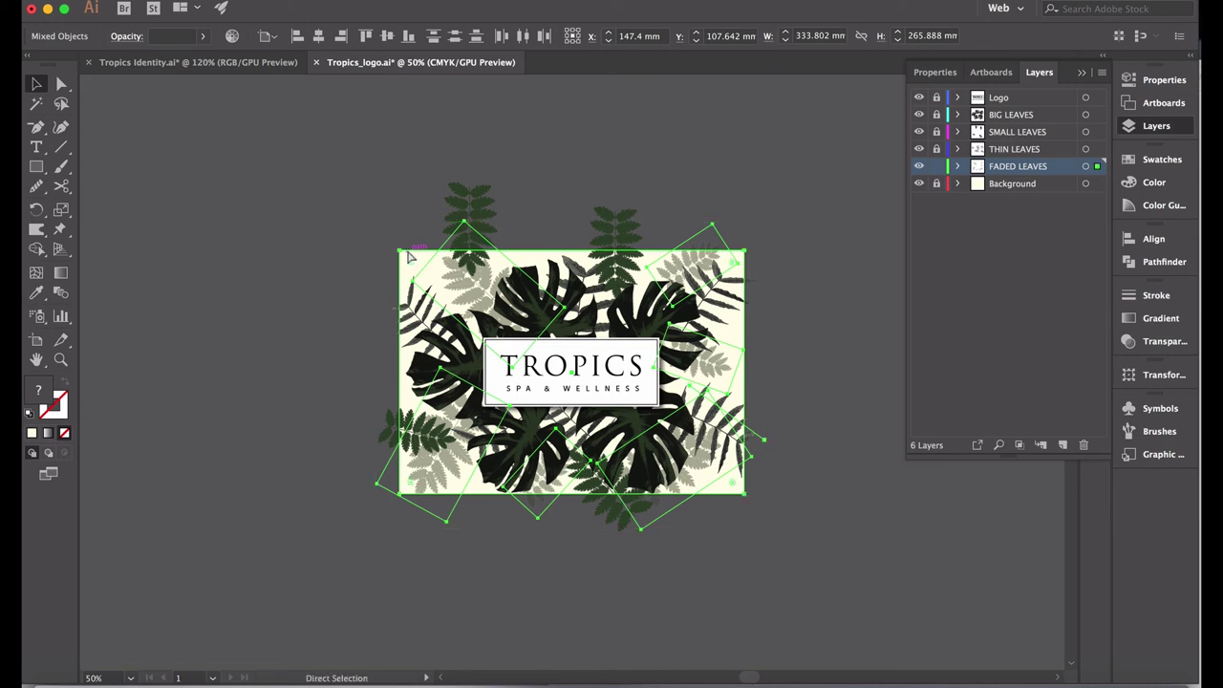
key("super+7")
left_click(808, 302)
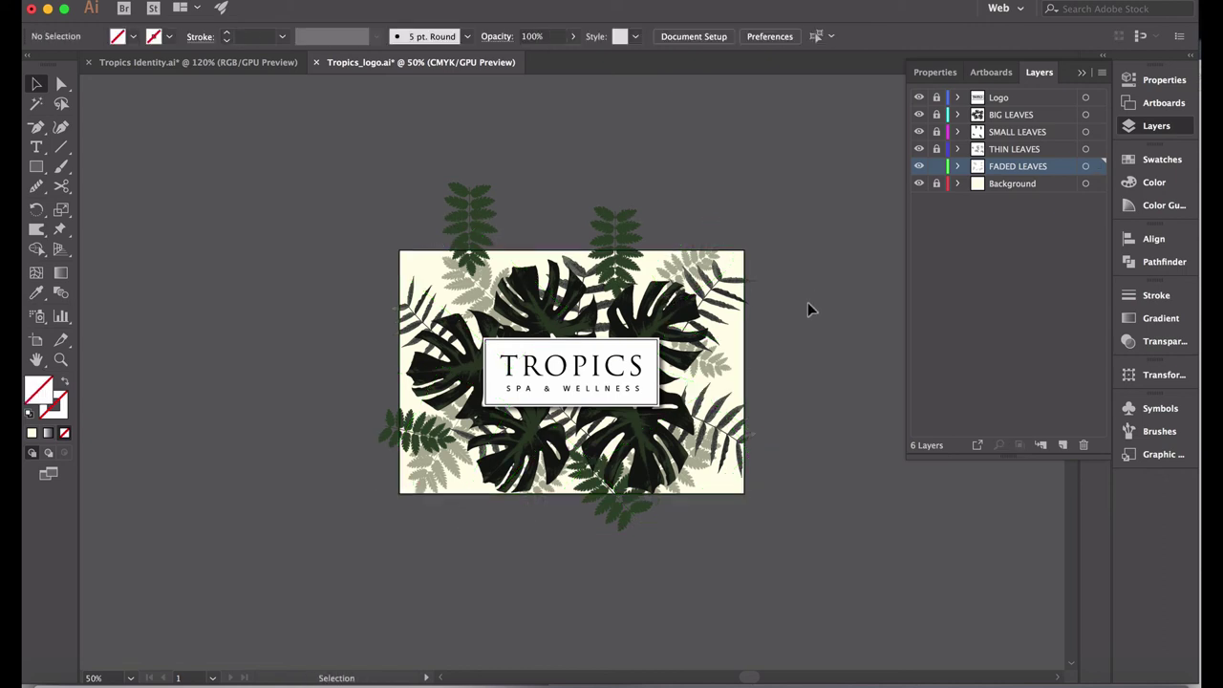
Step: Lock FADED LEAVES, unlock THIN LEAVES, and add a 297 × 210 mm rectangle on it that matches the artboard
left_click(937, 149)
left_click(1002, 153)
left_click(38, 167)
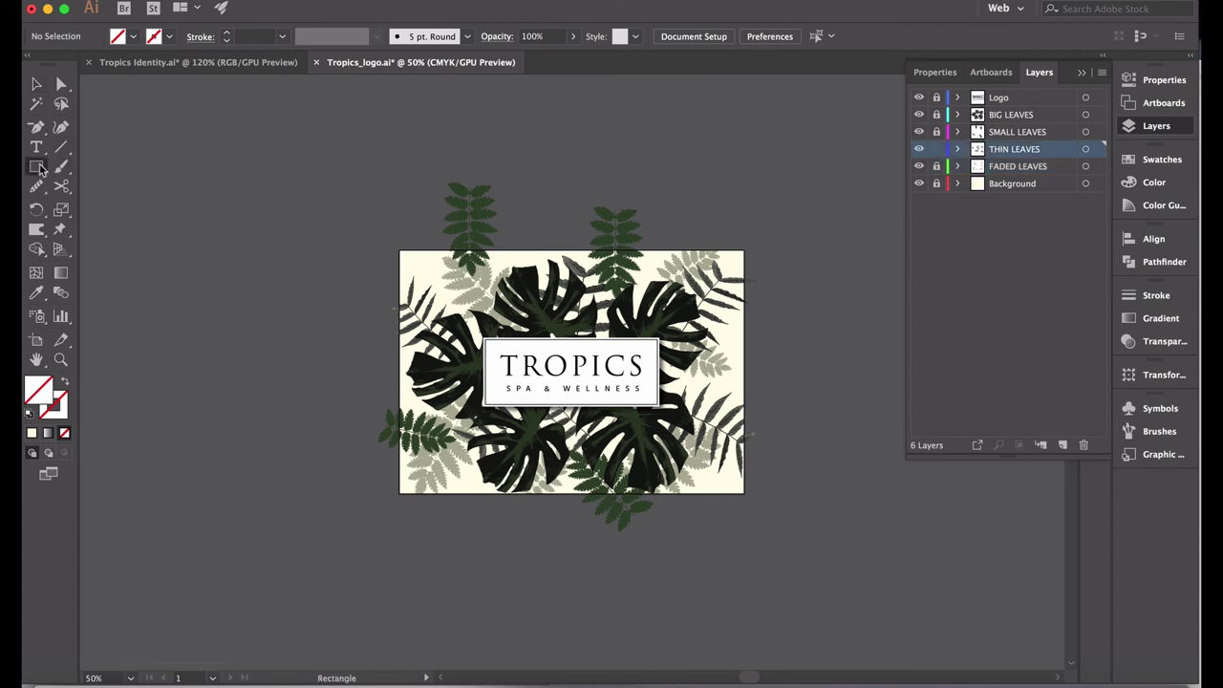
left_click(587, 357)
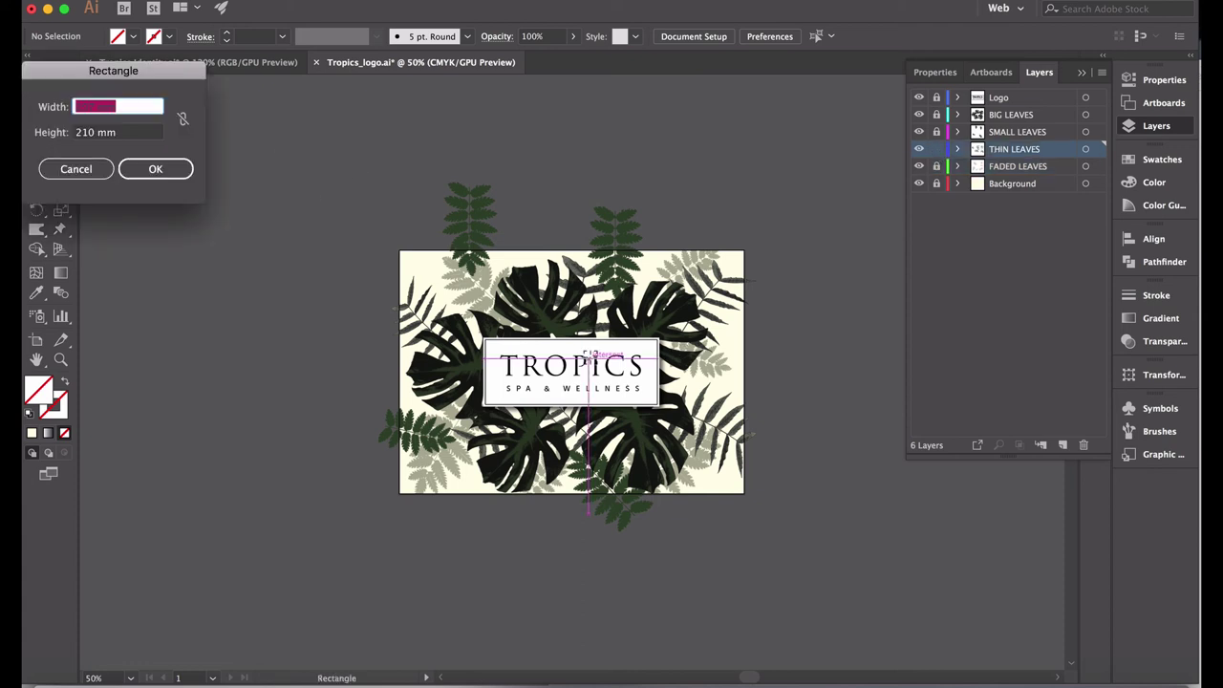
key("Return")
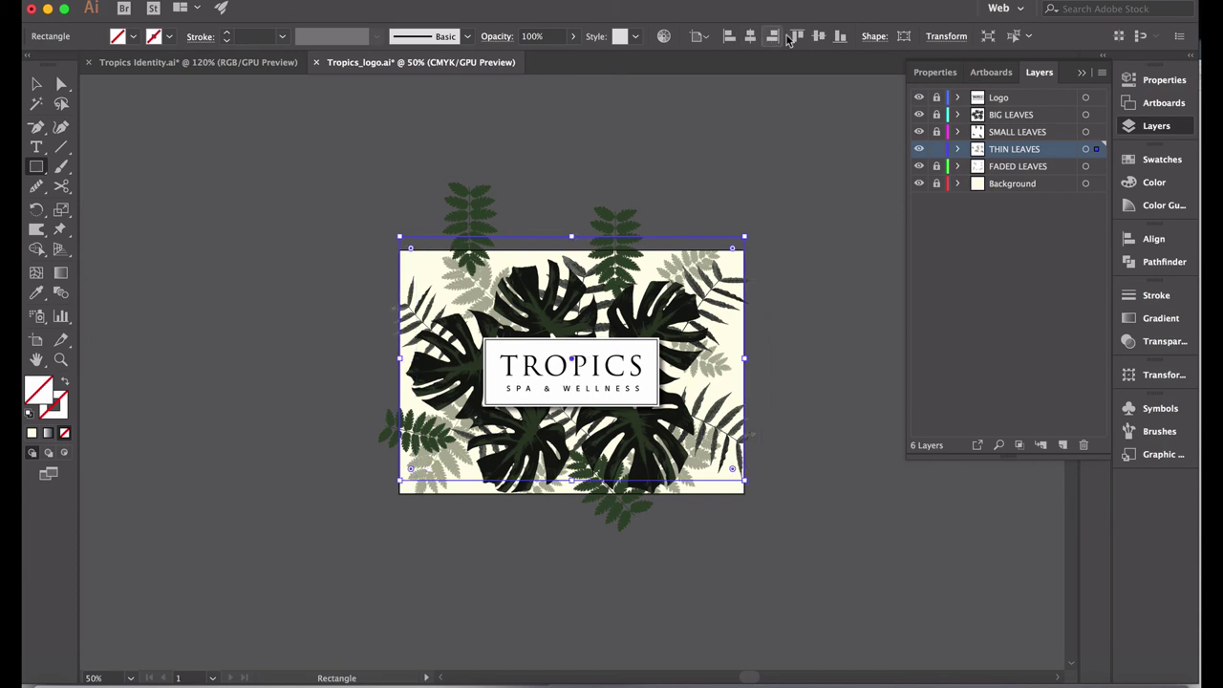
left_click(796, 37)
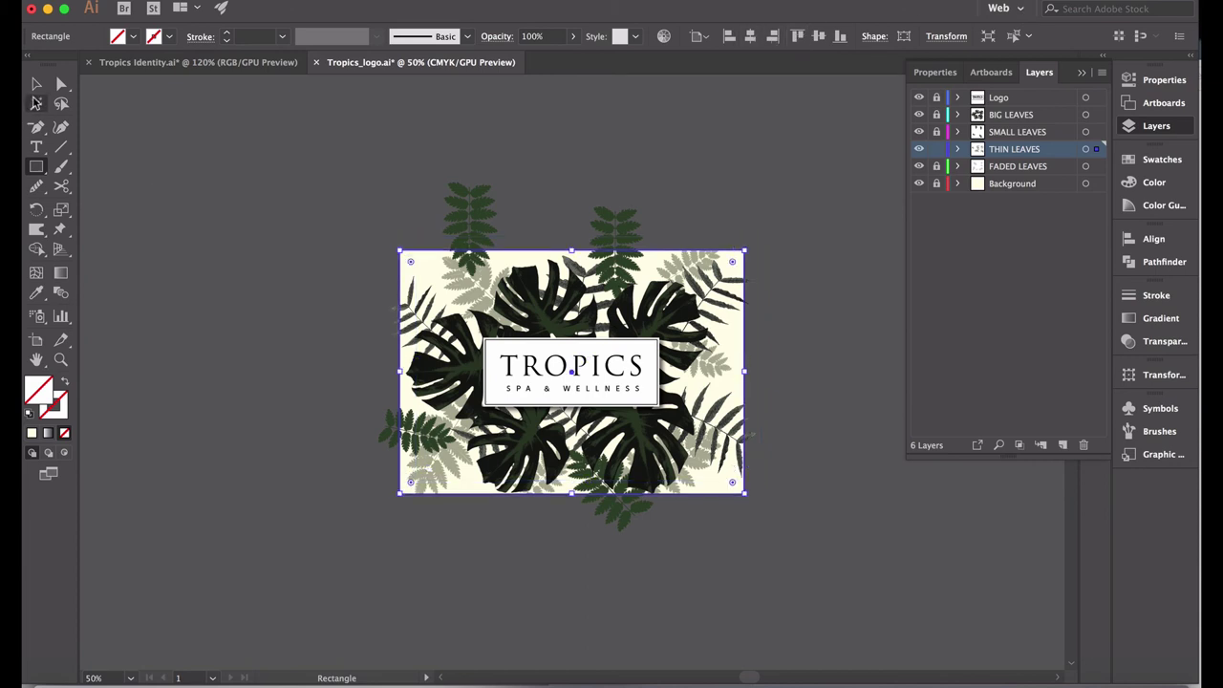
Step: Select all THIN LEAVES artwork with its rectangle and clip it to the artboard area with a clipping mask
left_click(39, 84)
key("super+a")
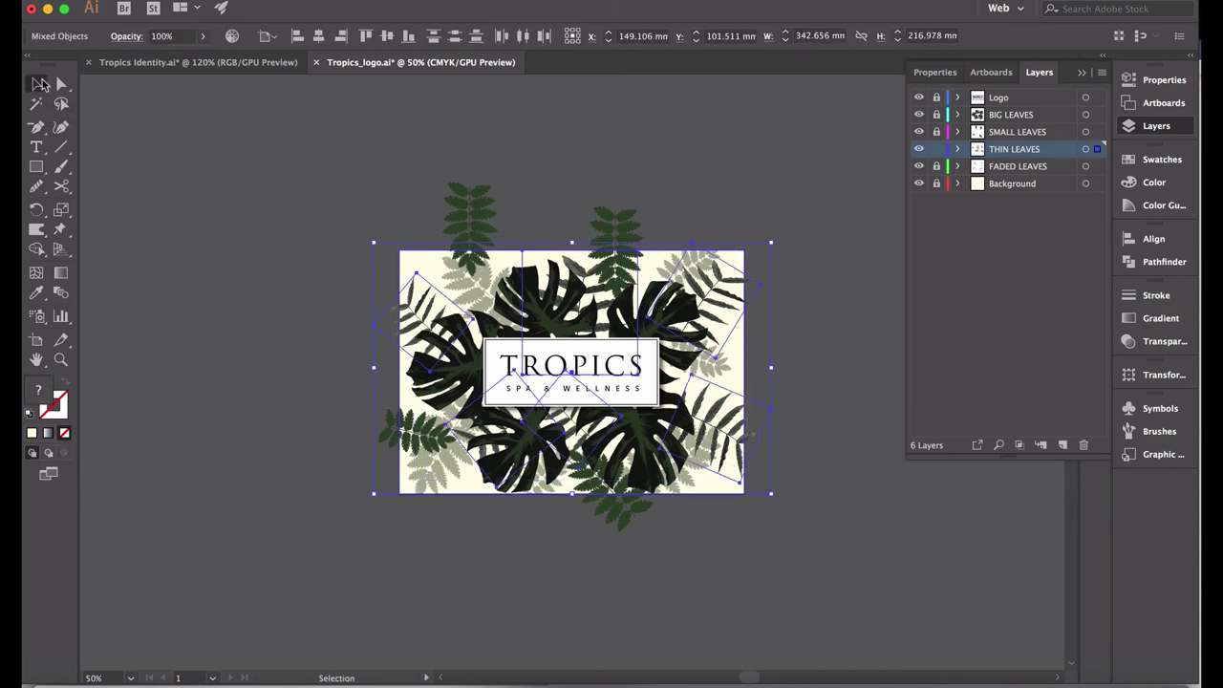
key("super+7")
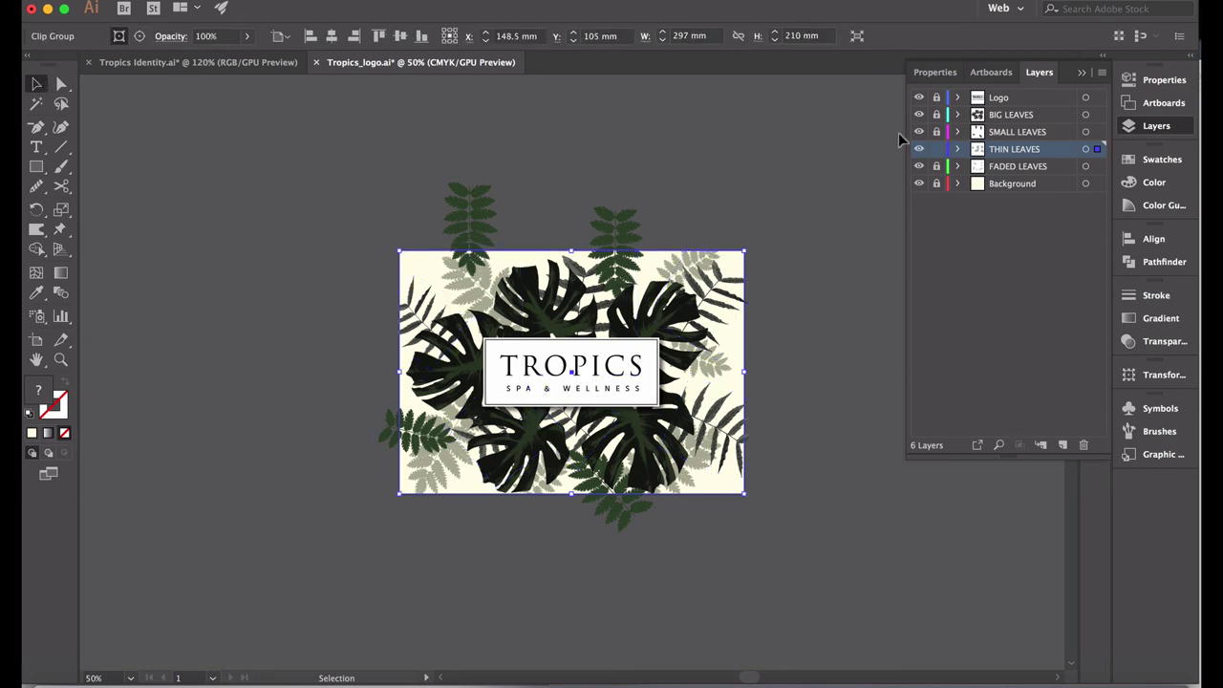
Step: Lock THIN LEAVES, unlock SMALL LEAVES, and add a 297 × 210 mm rectangle there, centred horizontally and aligned to the artboard's upper edge
left_click(936, 132)
left_click(936, 149)
left_click(1004, 132)
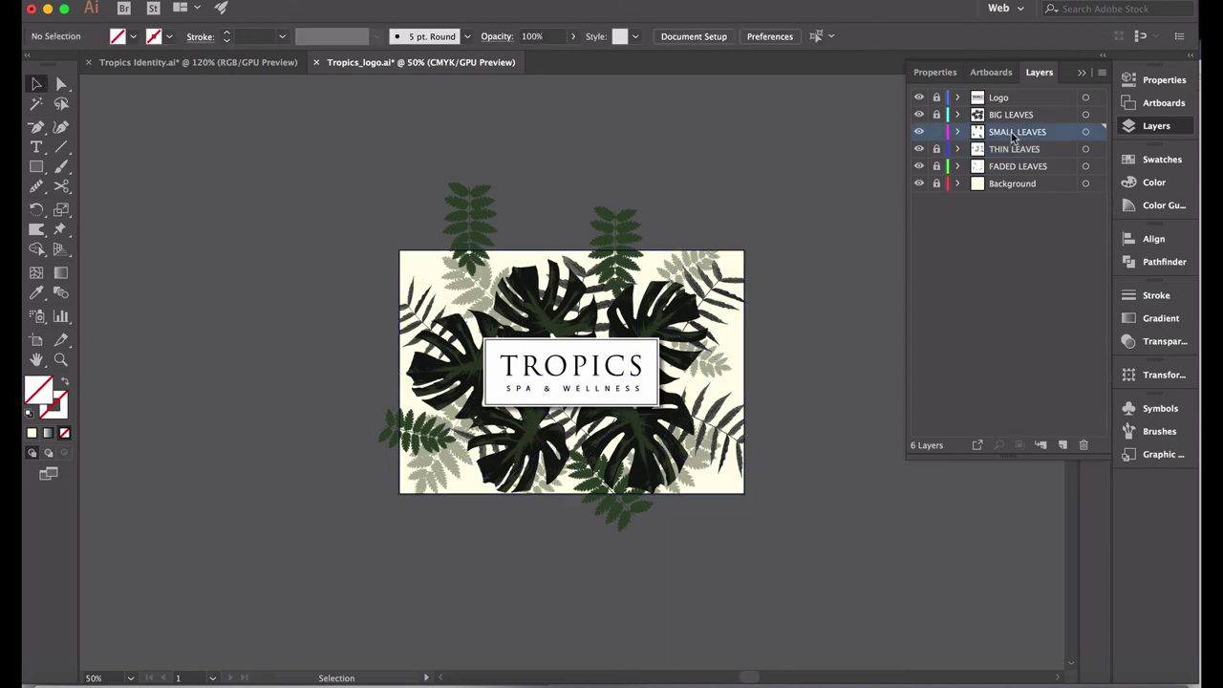
left_click(36, 166)
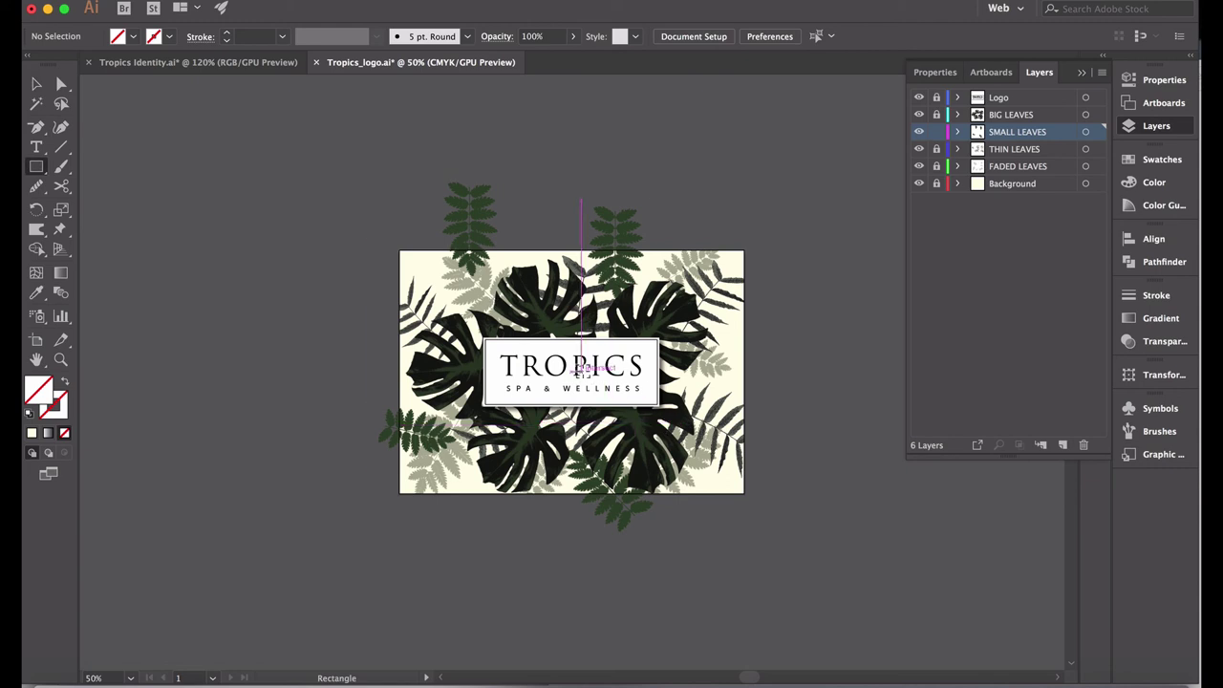
left_click(574, 367)
type("297")
key("Return")
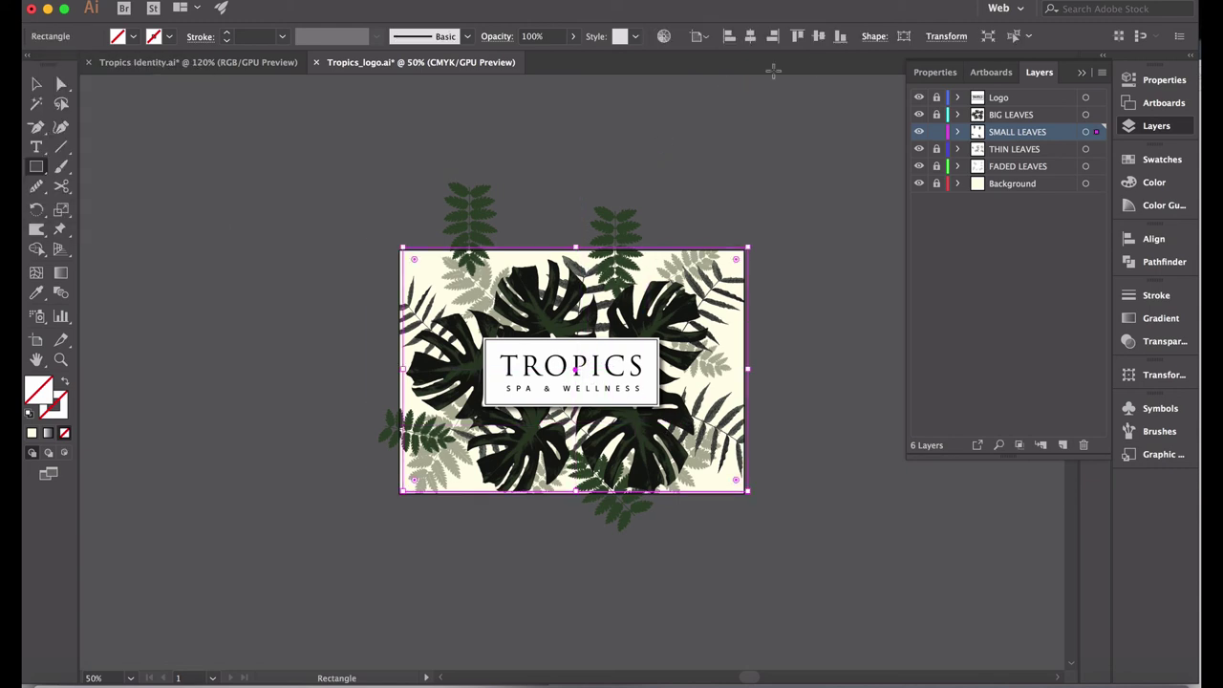
left_click(750, 36)
left_click(798, 36)
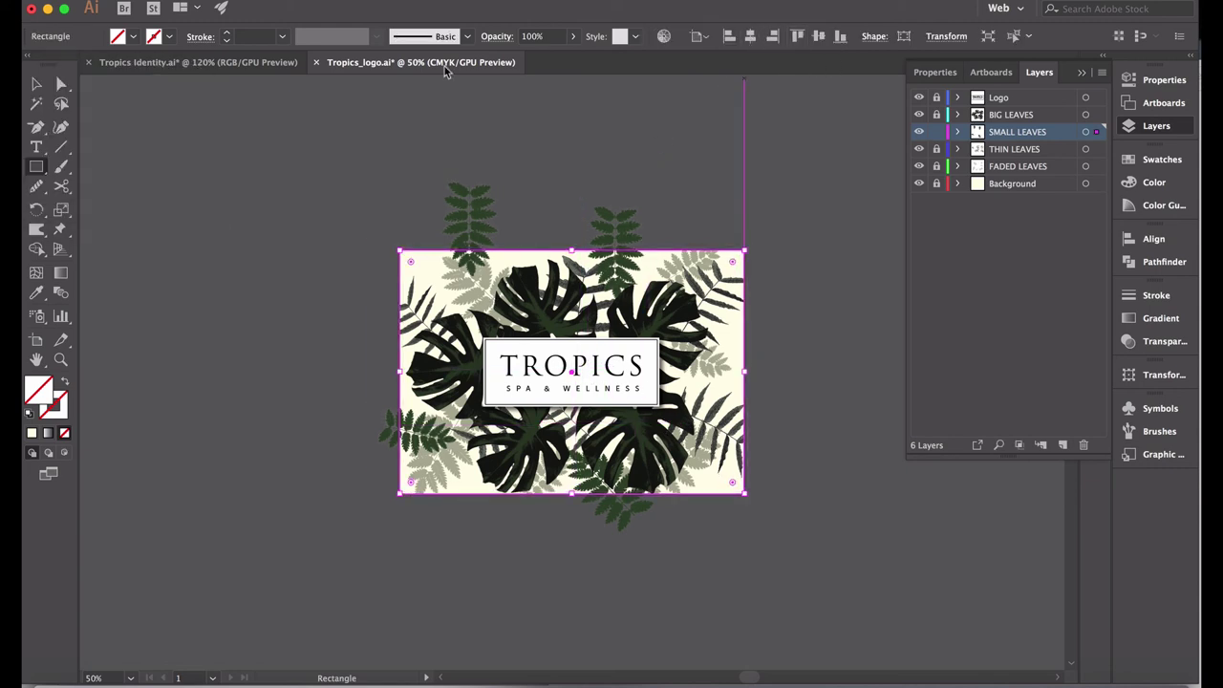
Step: Make a clipping mask from all SMALL LEAVES artwork and its rectangle, and deselect the result
key("super+a")
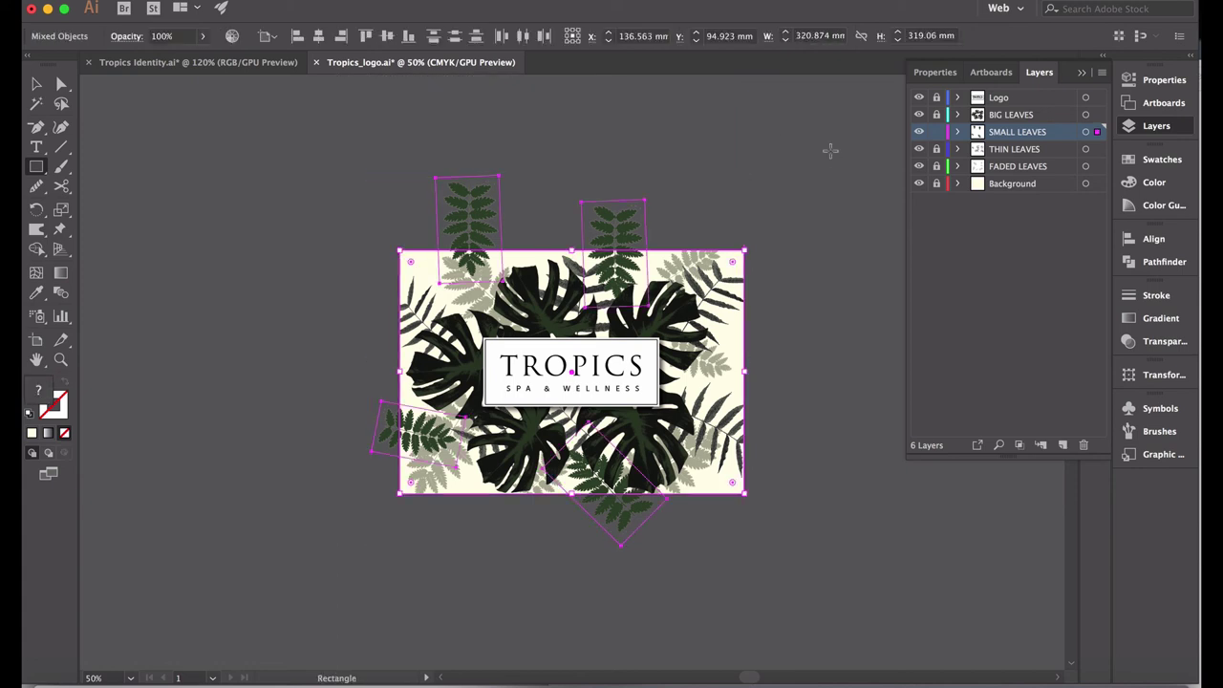
key("super+7")
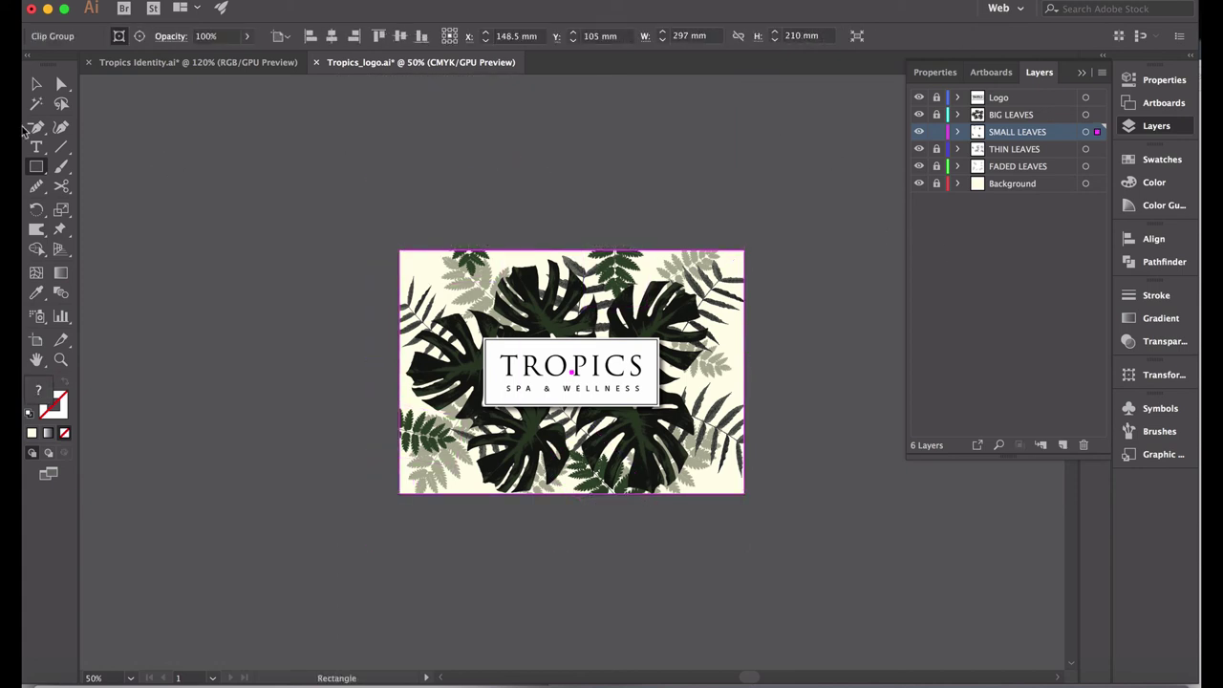
left_click(36, 84)
left_click(612, 227)
Step: Try to move the upper-left small leaf slightly outward from outside its clip group
key("z")
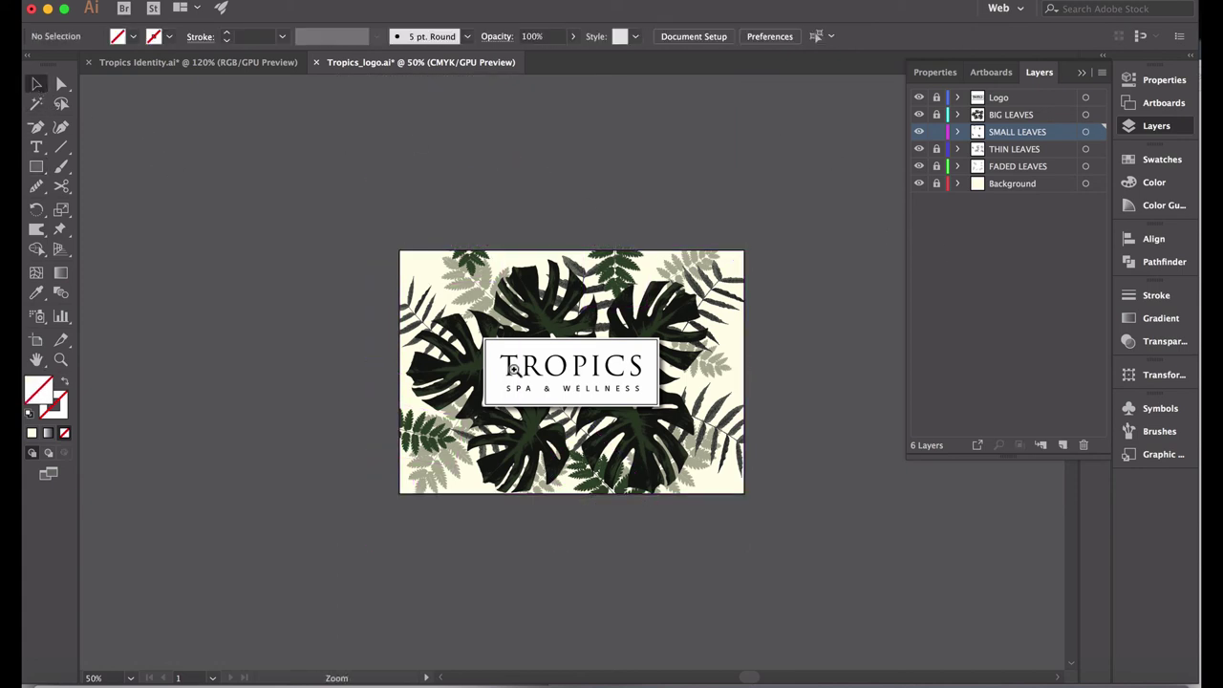
left_click_drag(509, 462, 646, 377)
key("v")
left_click(447, 134)
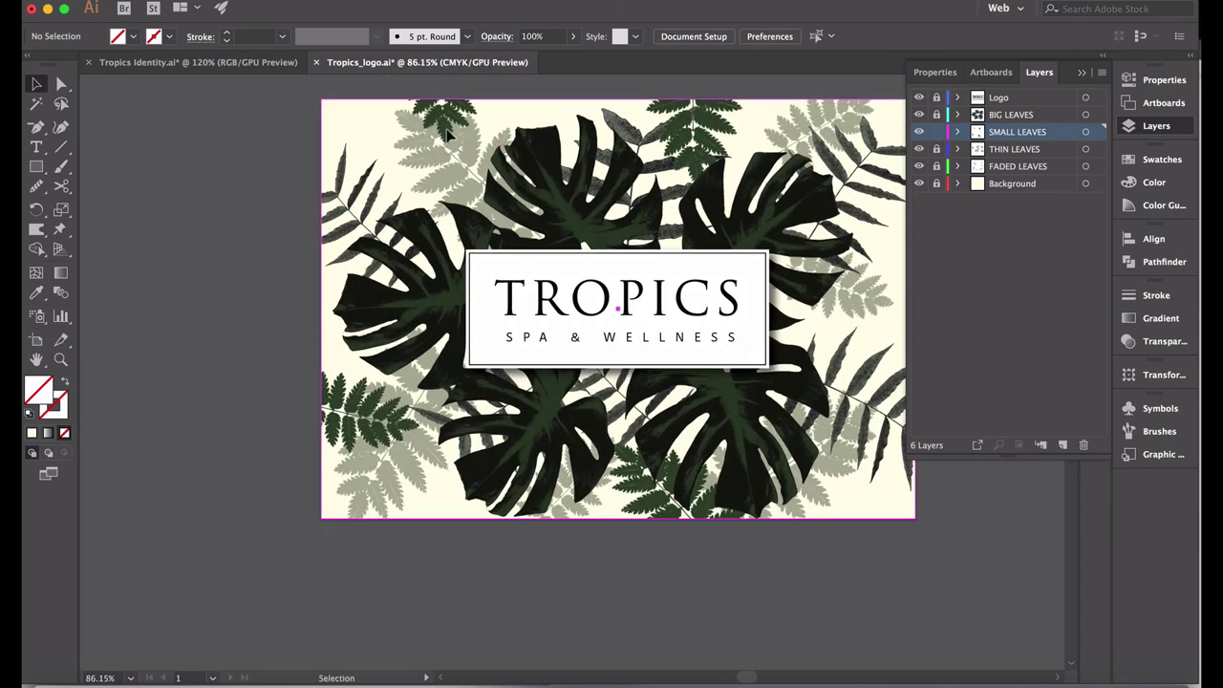
left_click_drag(447, 133, 435, 133)
key("ctrl+z")
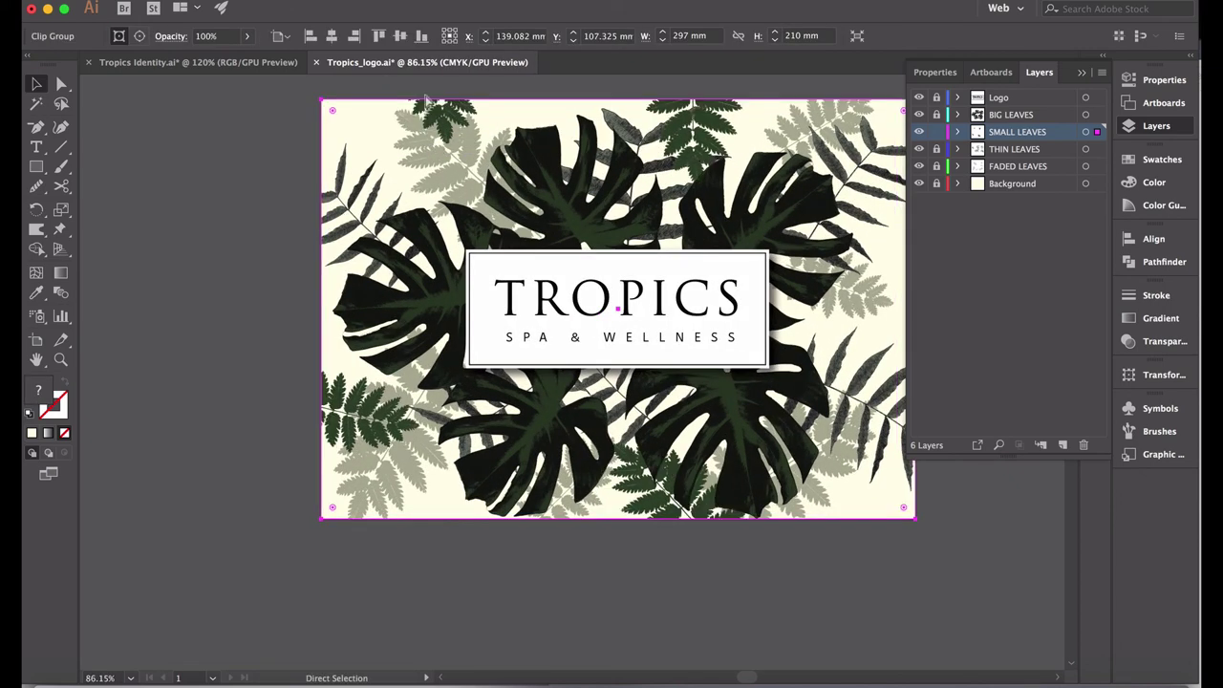
key("ctrl+shift+a")
Step: Inside the SMALL LEAVES clip group, move the upper-left leaf down and outward, and shift the upper-middle leaf slightly down
double_click(447, 136)
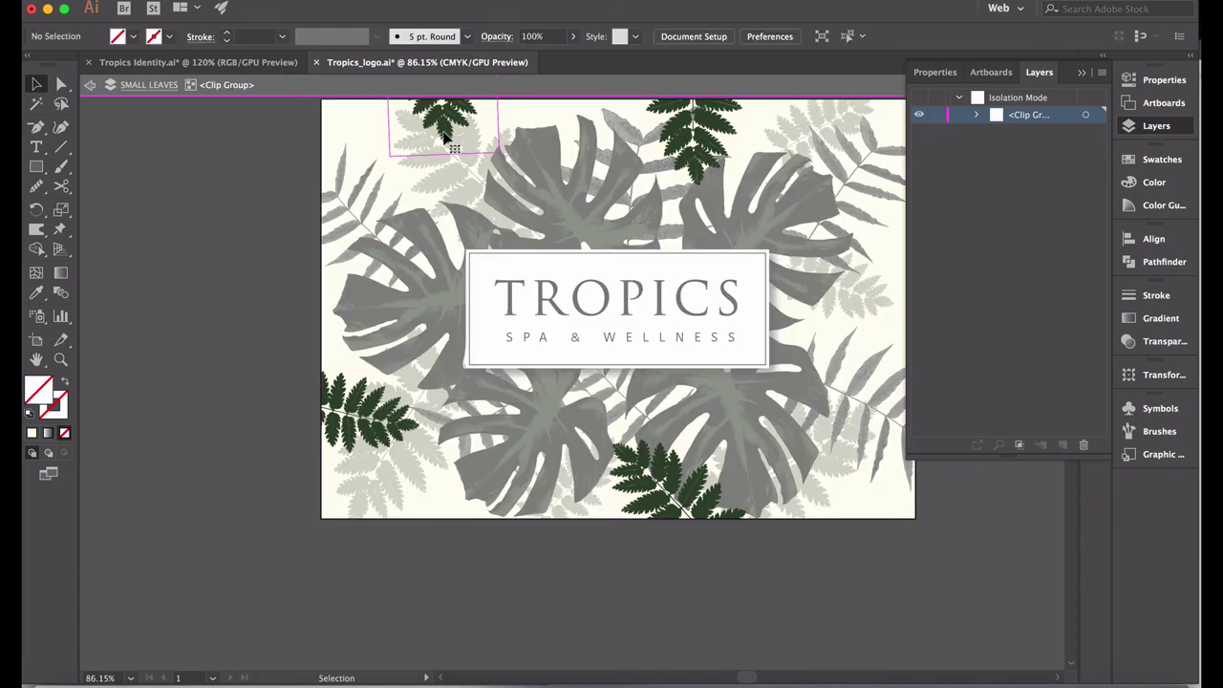
left_click_drag(447, 136, 409, 169)
double_click(219, 204)
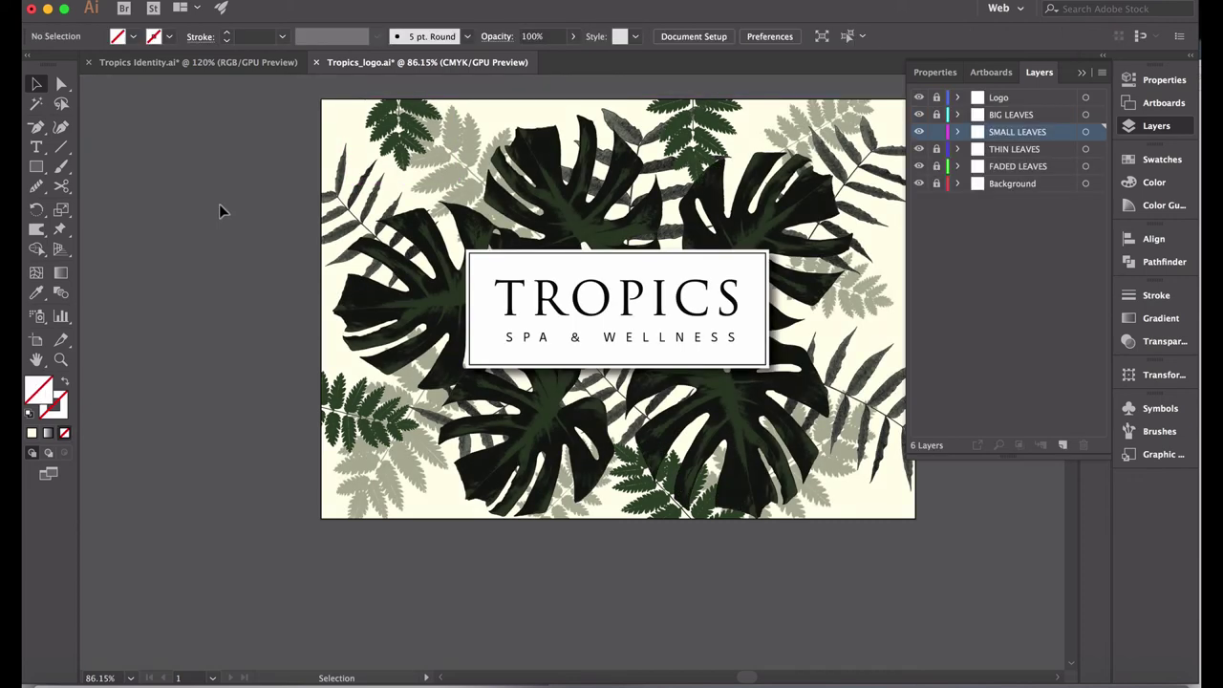
double_click(697, 145)
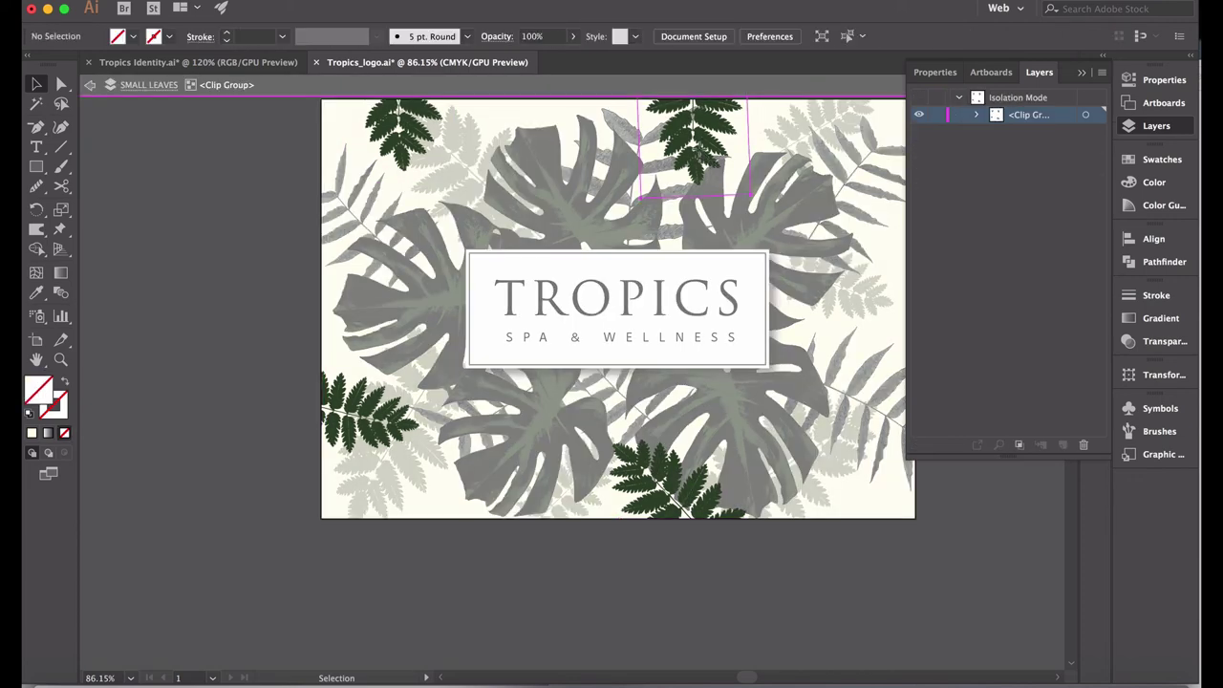
left_click_drag(696, 150, 702, 167)
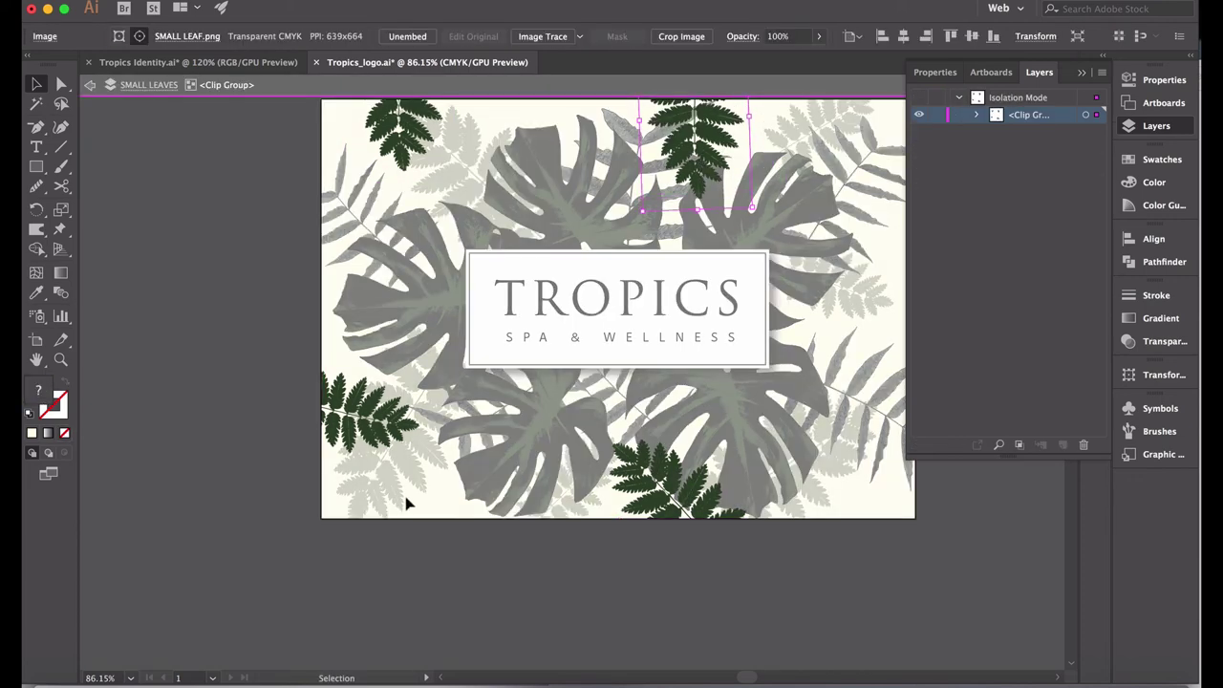
double_click(264, 484)
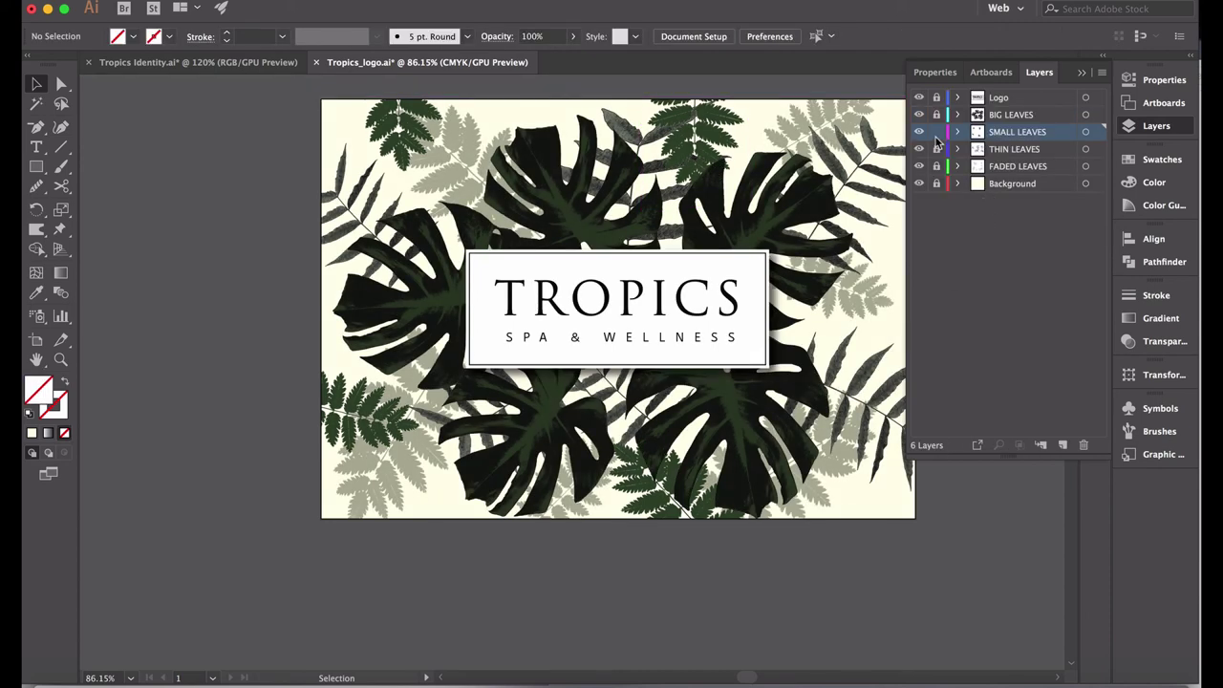
Step: Lock SMALL LEAVES and create a new layer named BUTTERFLIES directly above BIG LEAVES
left_click(1036, 119)
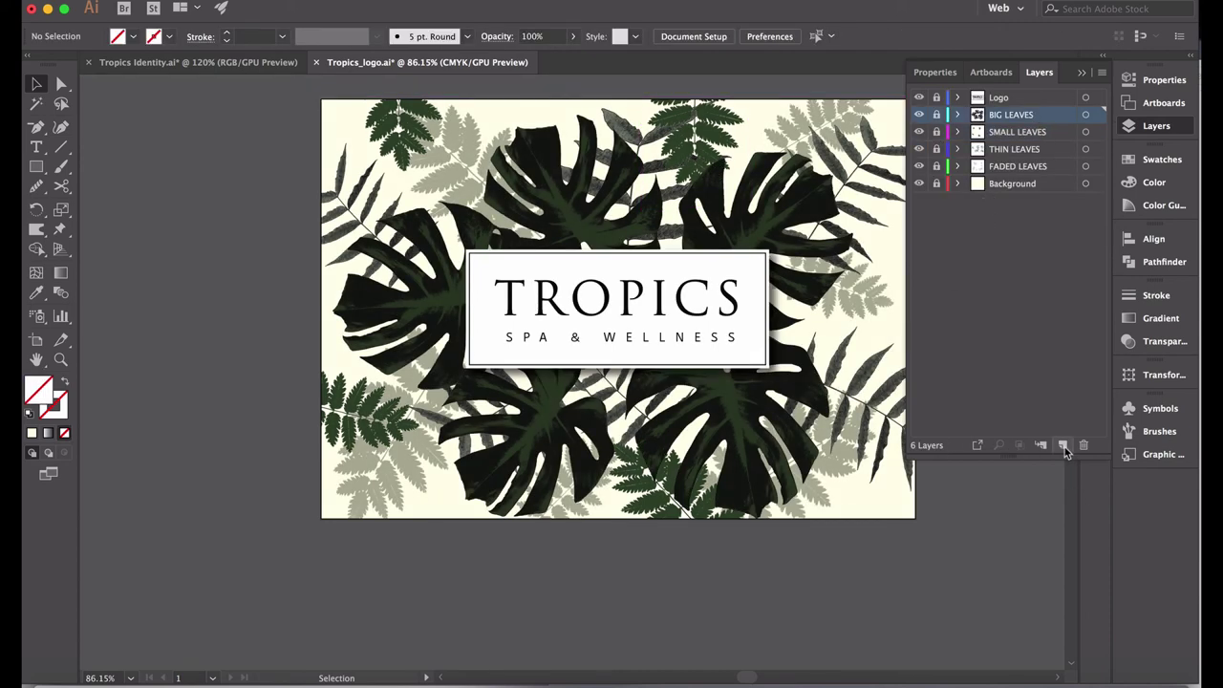
left_click(1067, 451)
double_click(1001, 115)
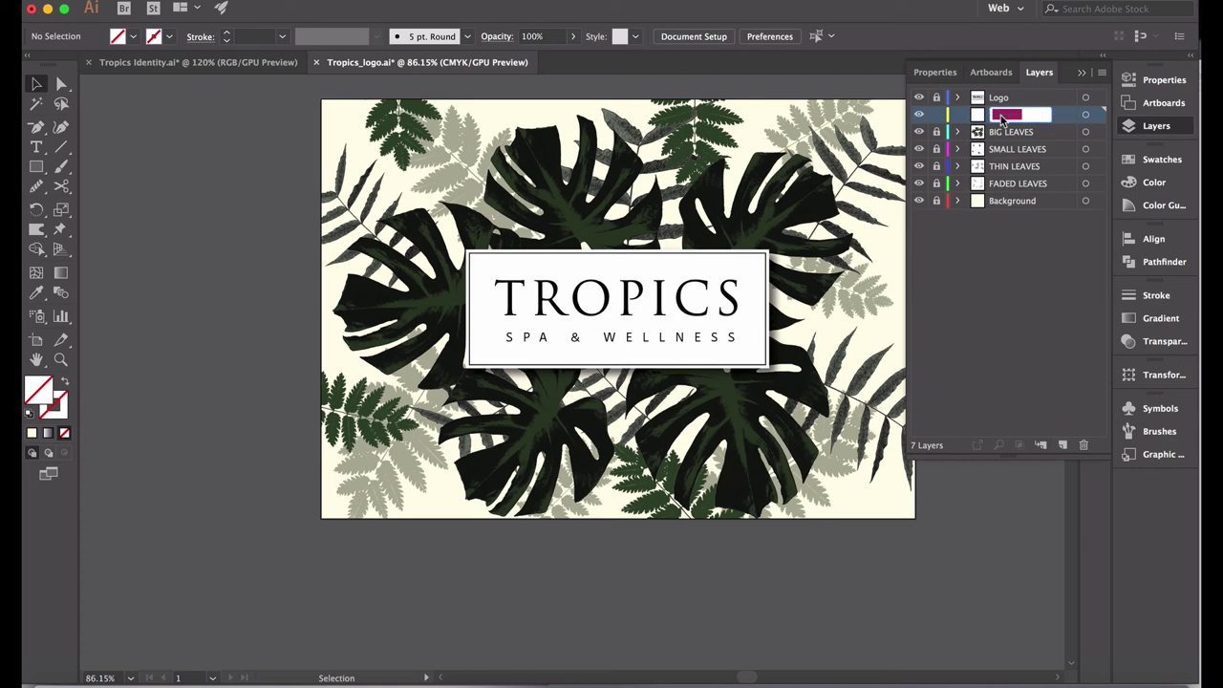
type("BL")
type("TTERFLIES")
key("Return")
Step: Place Butterfly_orange.png at full size on the BUTTERFLIES layer, starting near the artboard's upper-left corner
key("super")
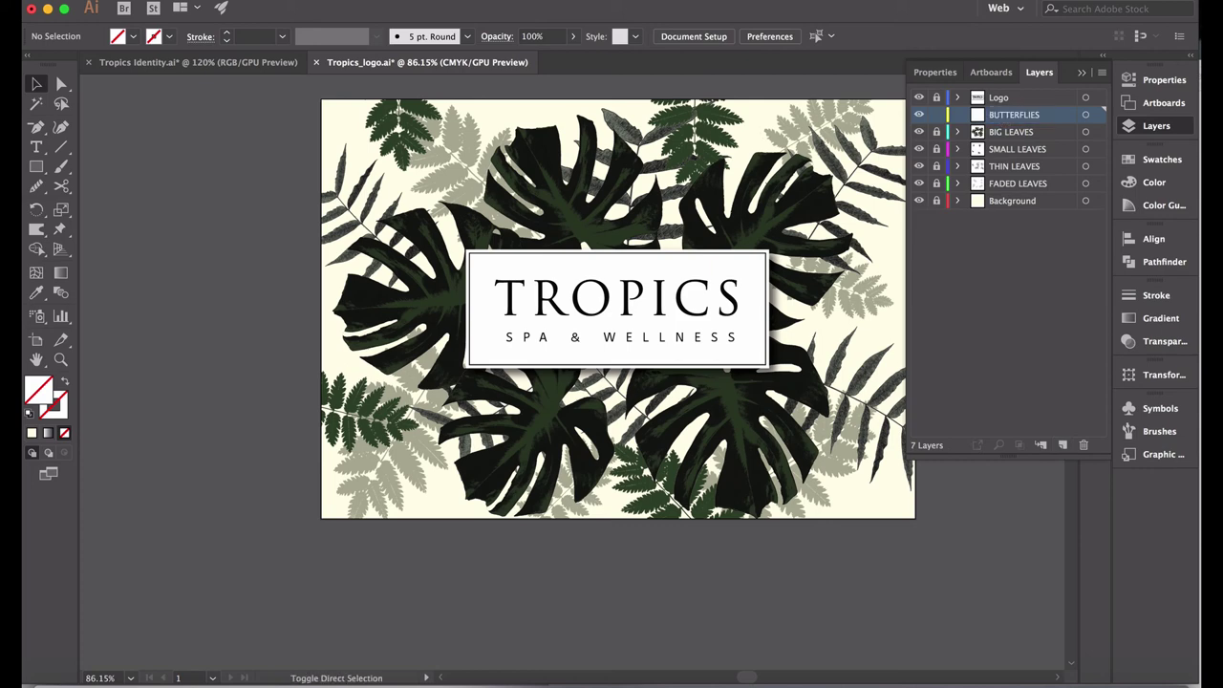
key("super+shift+p")
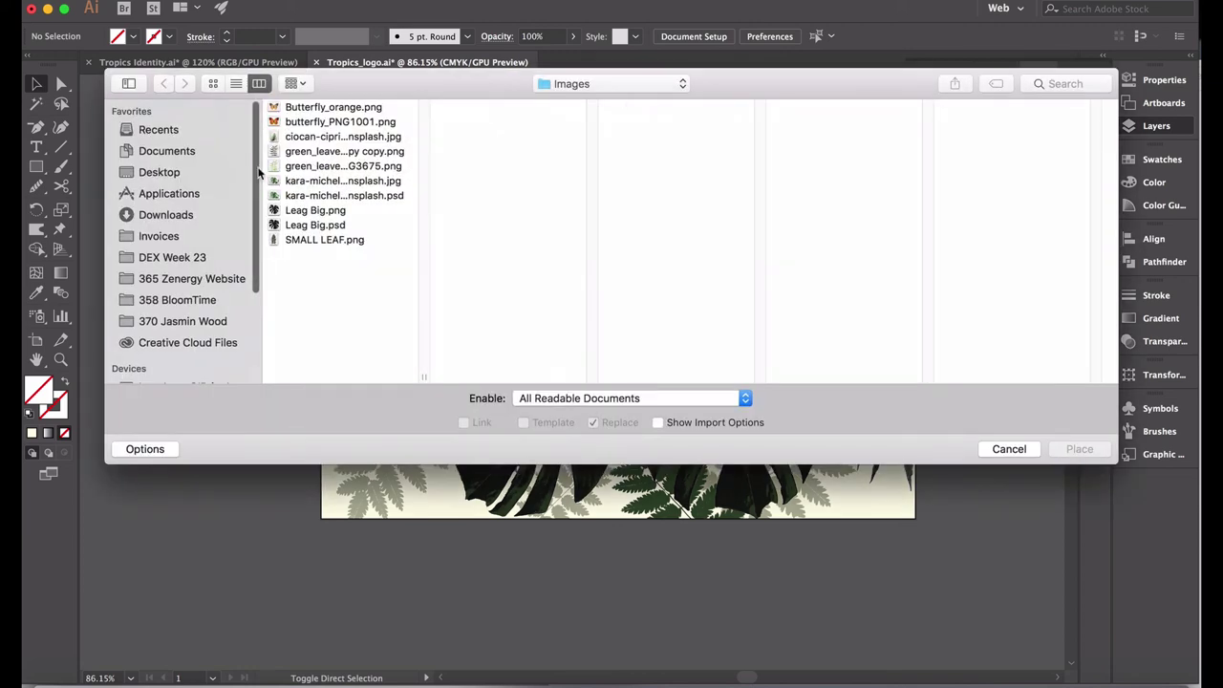
left_click(330, 108)
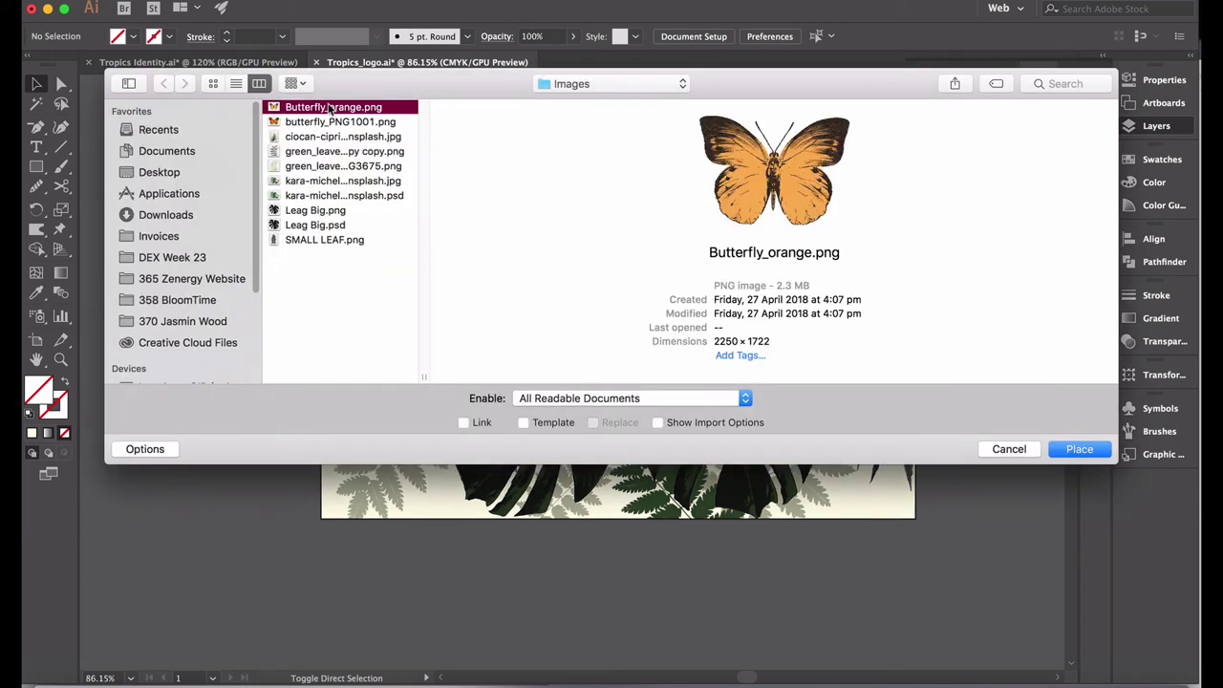
double_click(330, 108)
left_click(321, 113)
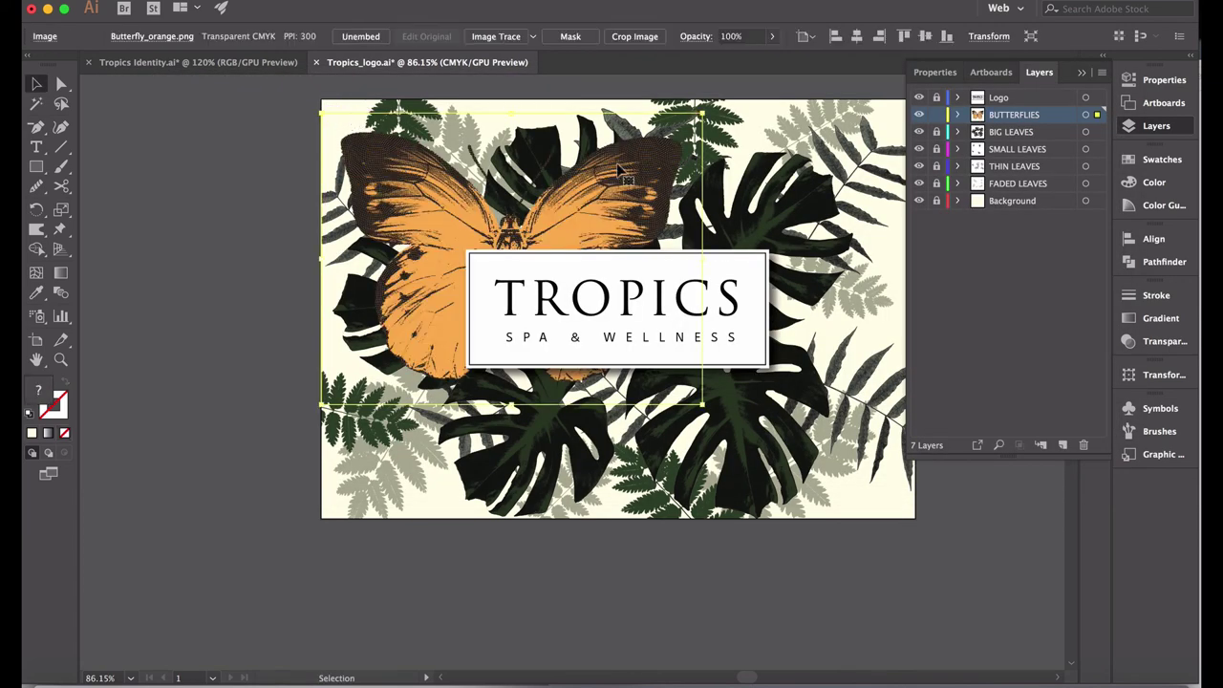
Step: Scale the orange butterfly down to under half size near the artboard's upper-left corner, and move the BUTTERFLIES layer above Logo
left_click_drag(703, 403, 486, 241)
left_click_drag(409, 170, 417, 188)
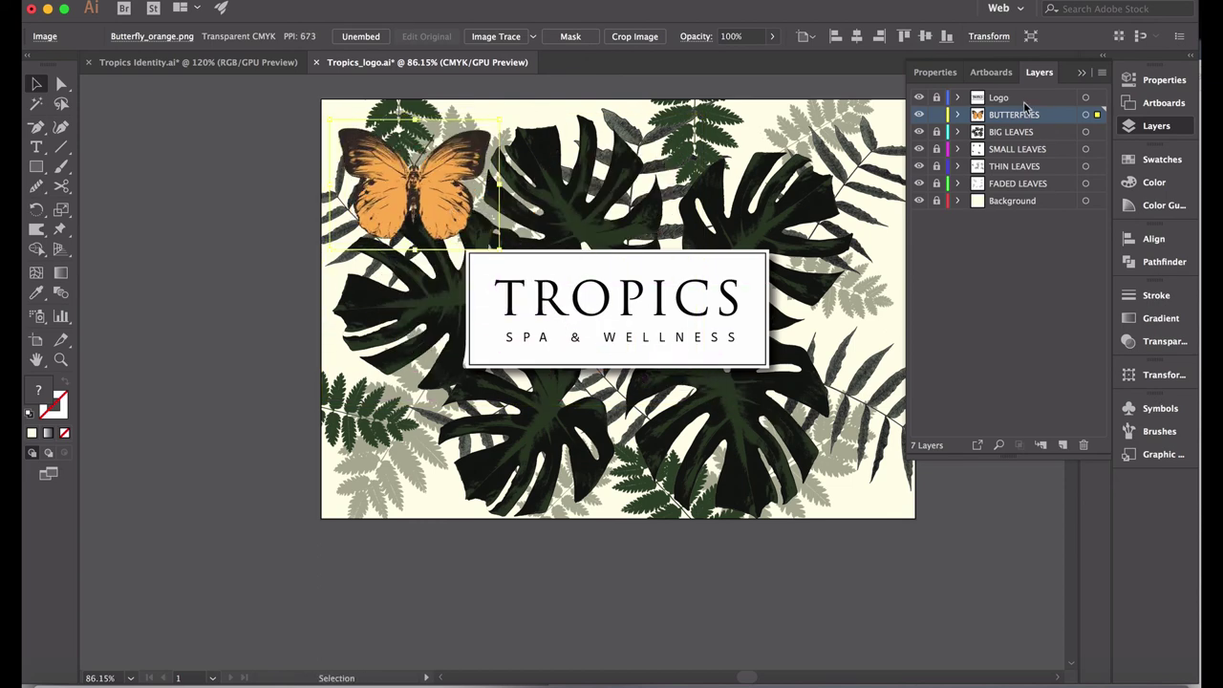
left_click_drag(1025, 109, 1019, 92)
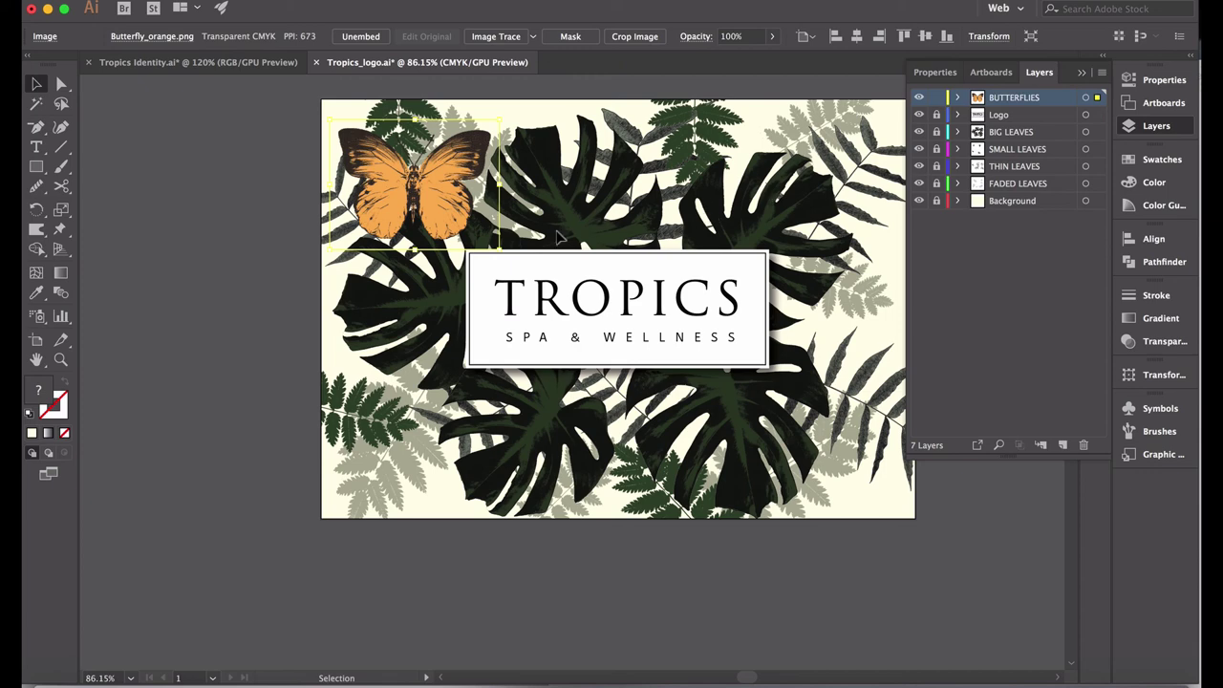
Step: Shrink the orange butterfly further to a small accent and position it above the left big leaf, just below the upper-left small leaf
left_click_drag(498, 250, 432, 190)
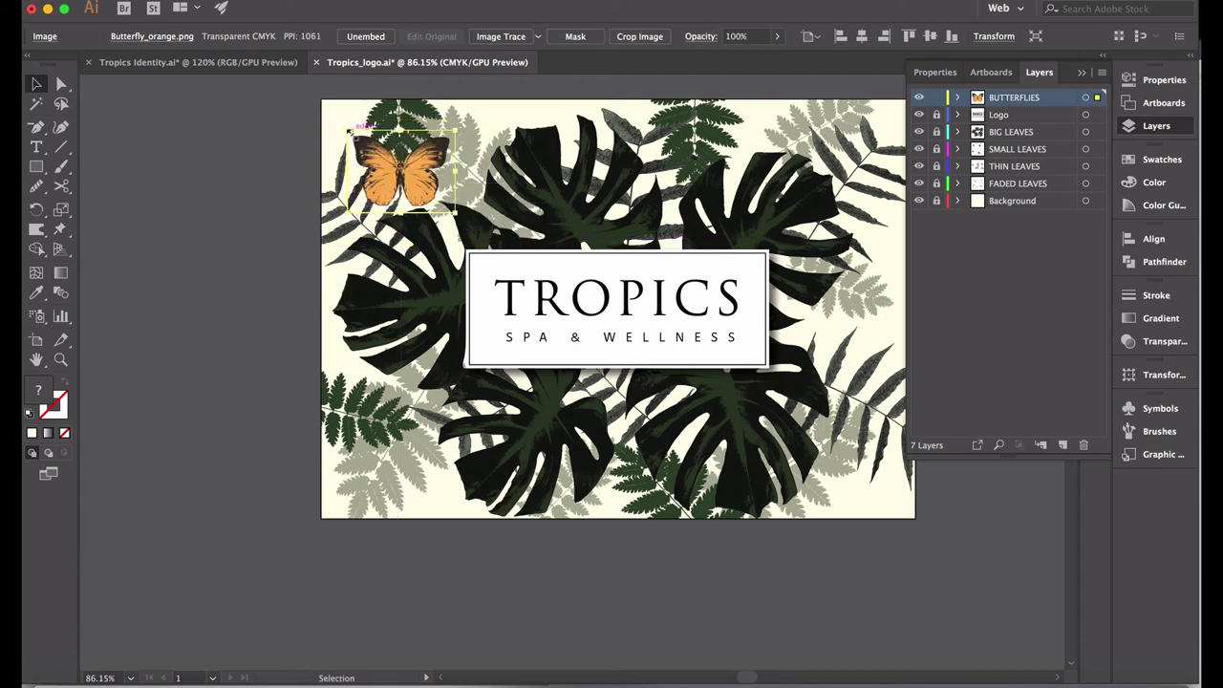
left_click_drag(349, 131, 371, 149)
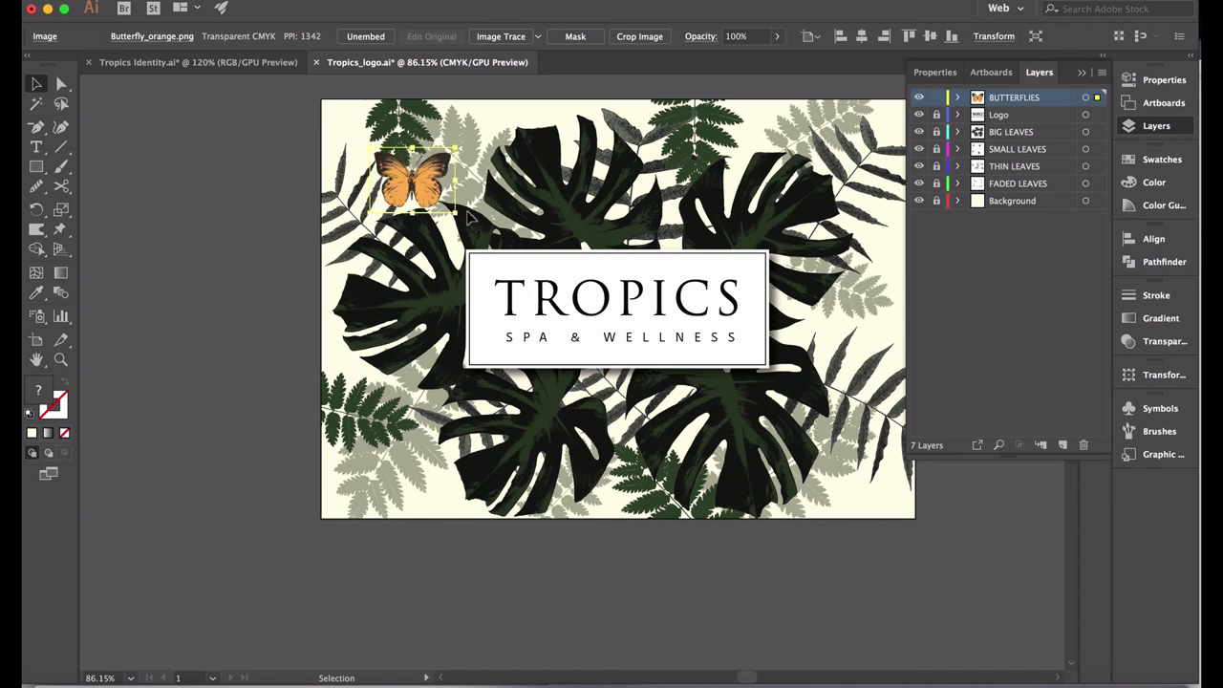
left_click_drag(440, 191, 463, 189)
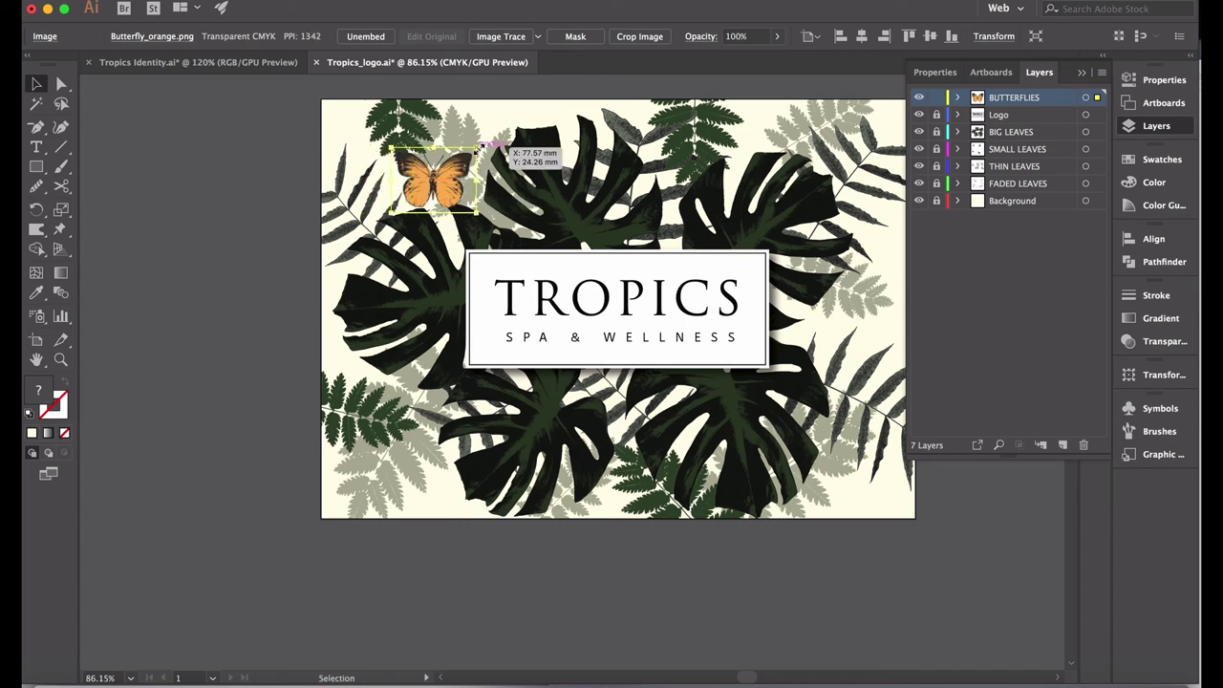
left_click_drag(476, 148, 441, 169)
left_click(394, 122)
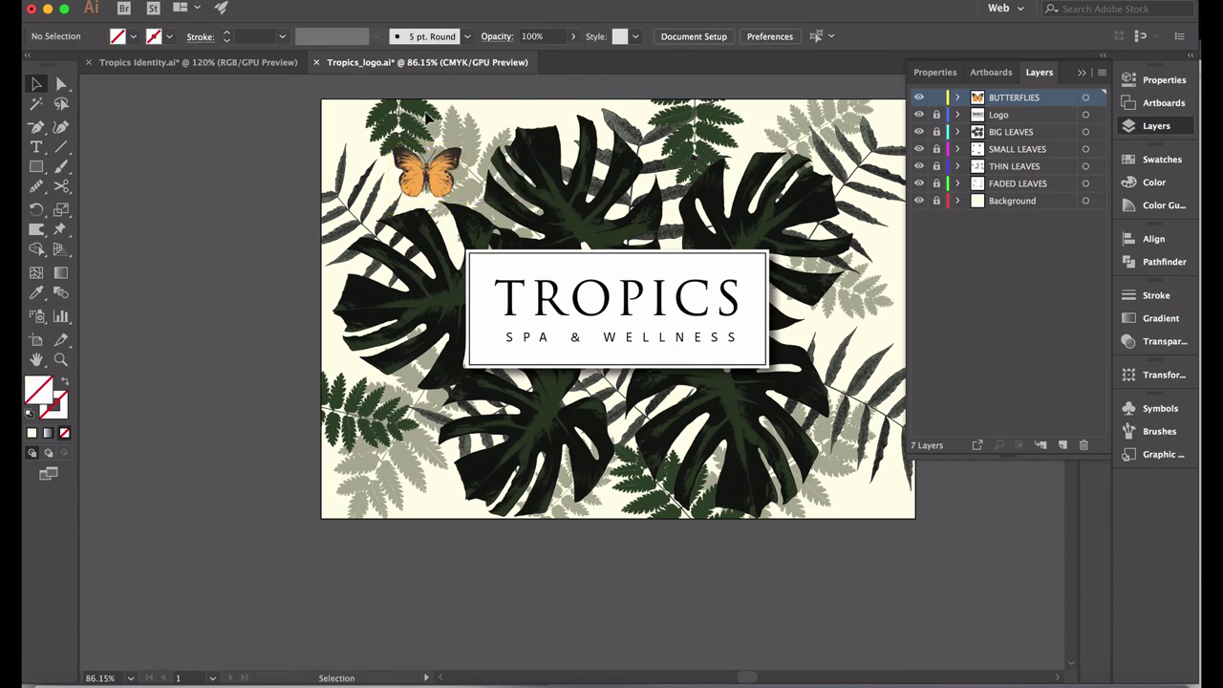
Step: Unlock SMALL LEAVES and, inside its clip group, move the upper-left leaf up and left, away from the butterfly
left_click(936, 149)
left_click(418, 122)
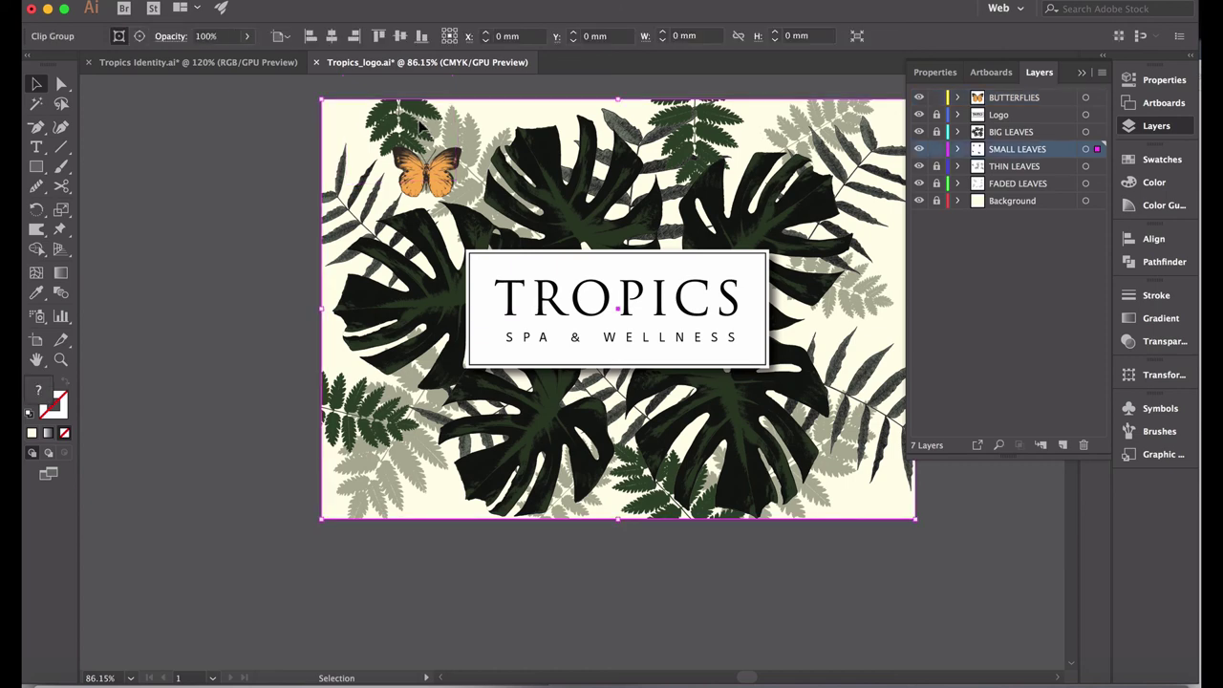
double_click(418, 124)
left_click_drag(420, 125, 397, 116)
double_click(268, 239)
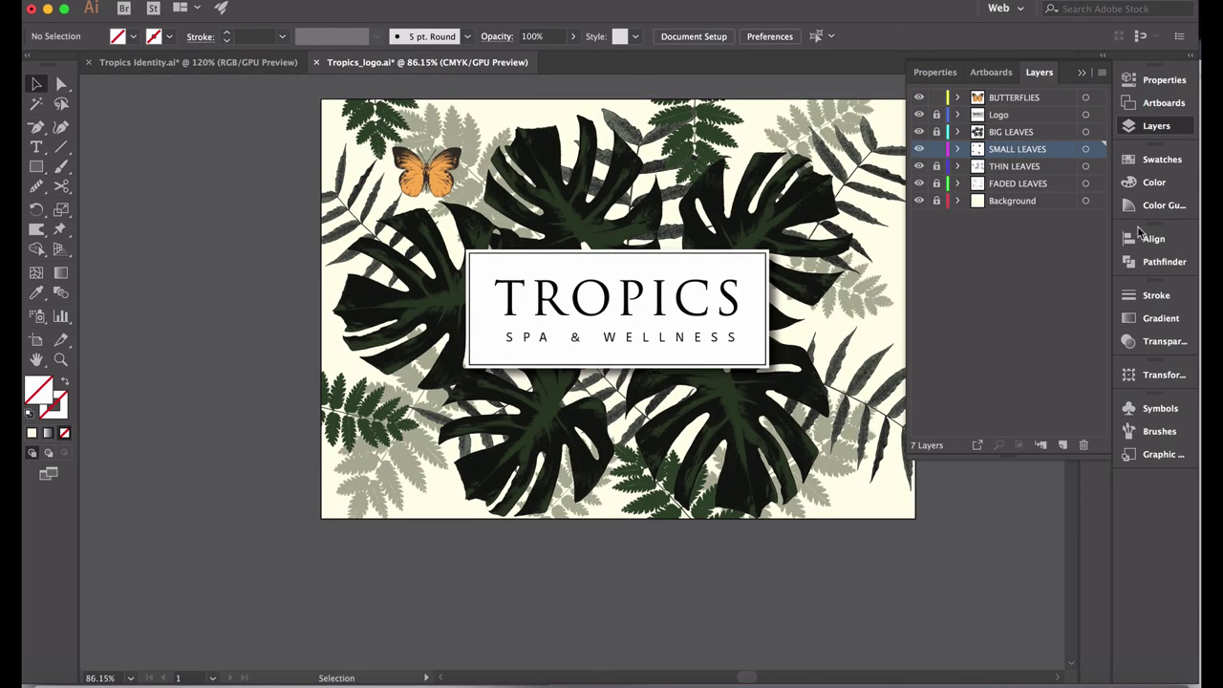
Step: Unlock the FADED LEAVES layer and lock SMALL LEAVES again
left_click(1054, 182)
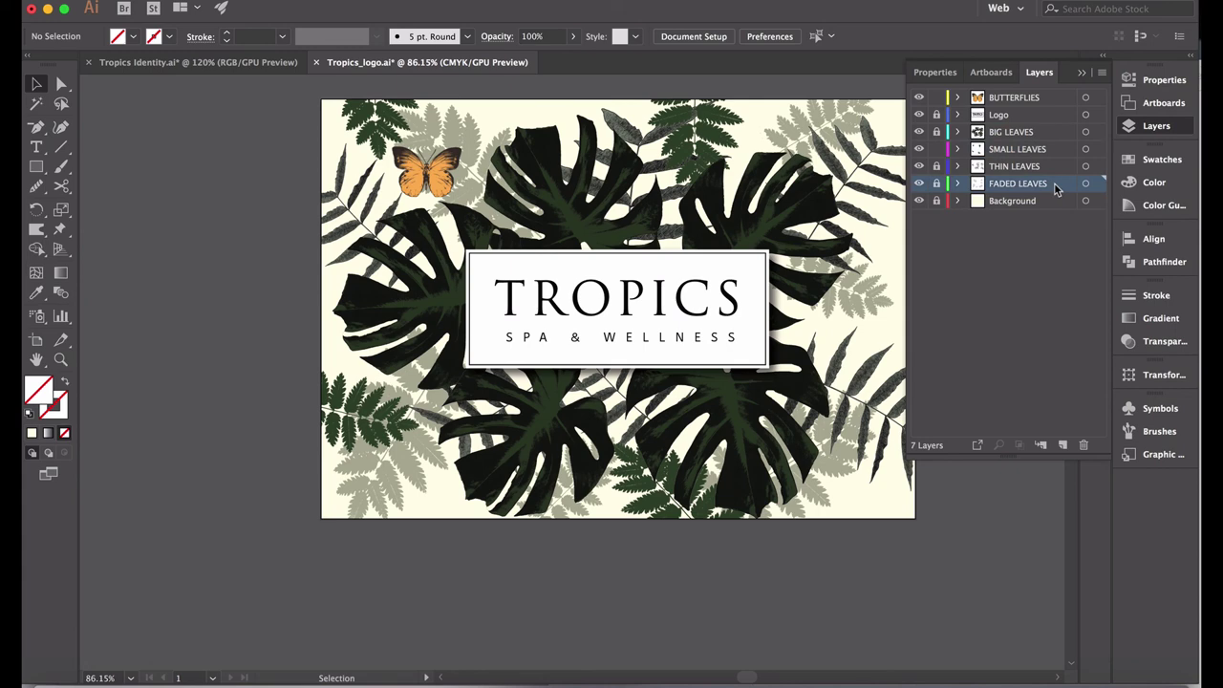
left_click(937, 183)
left_click(936, 148)
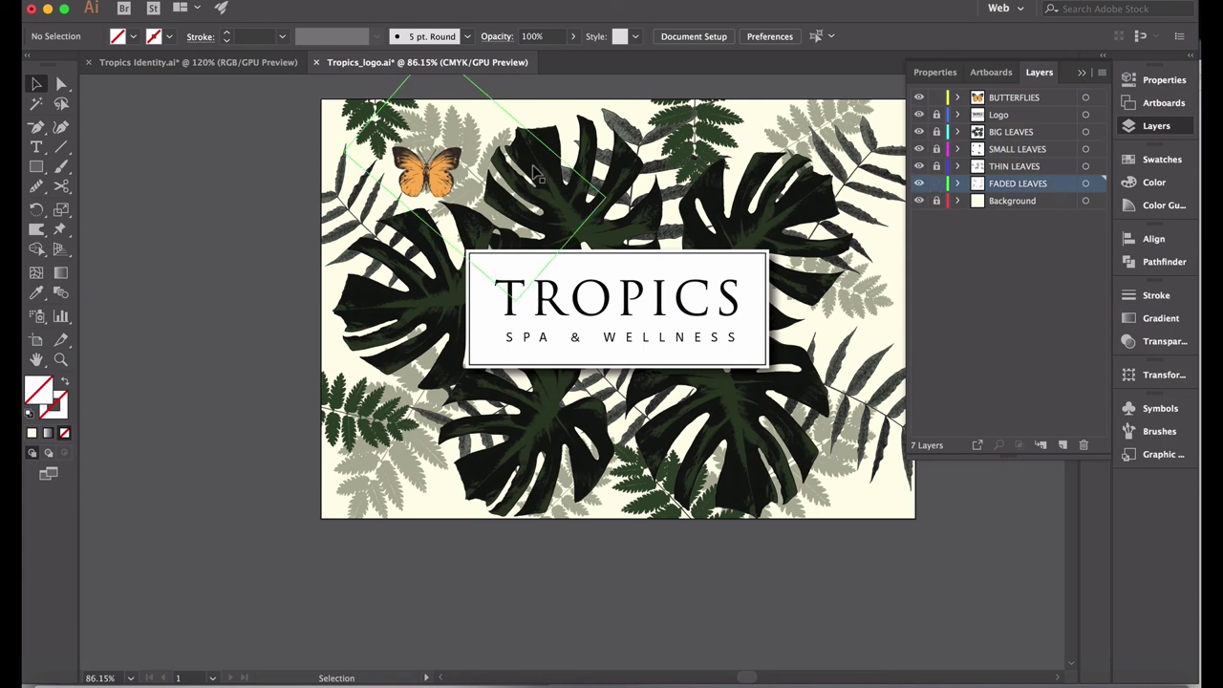
Step: Inspect the fill opacity settings while isolating the FADED LEAVES clip group, and leave isolation
left_click(492, 158)
double_click(473, 153)
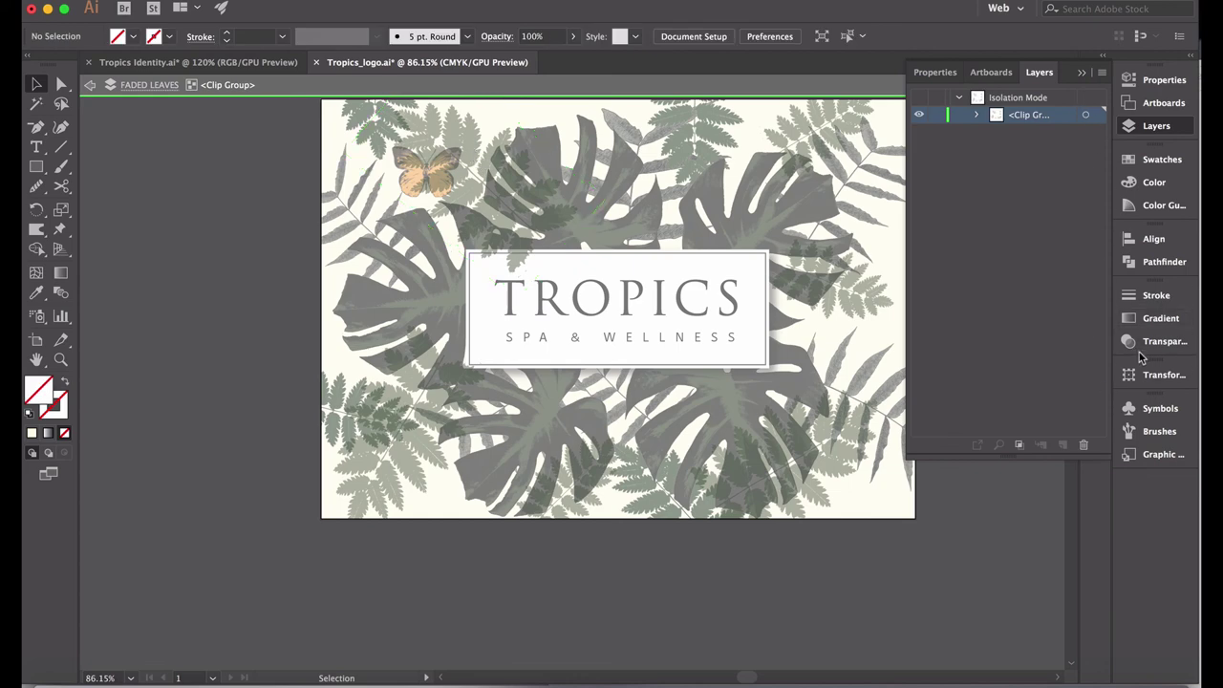
left_click(1081, 72)
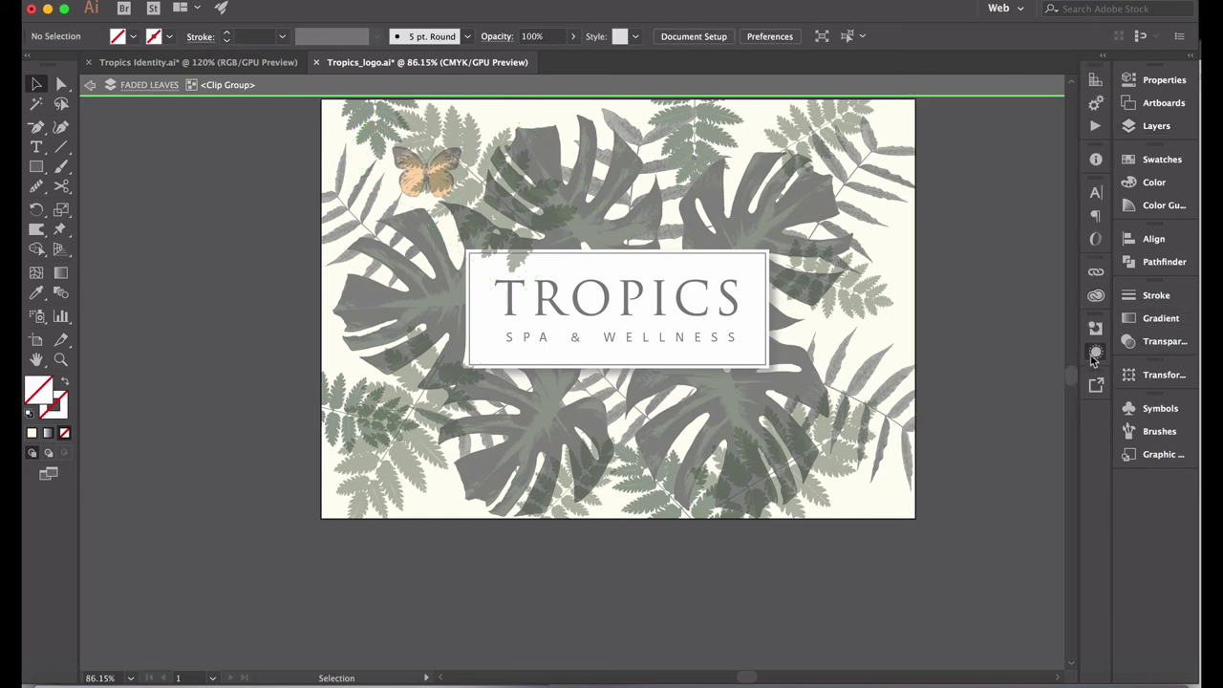
left_click(1095, 353)
left_click(961, 431)
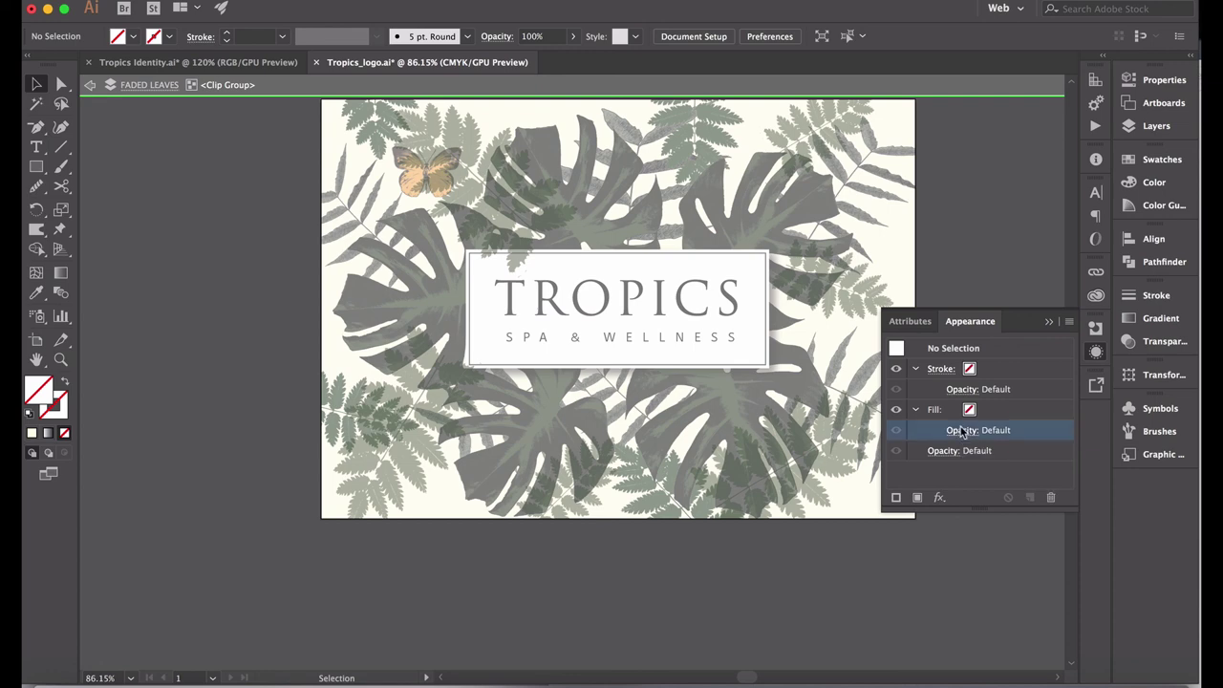
left_click(961, 431)
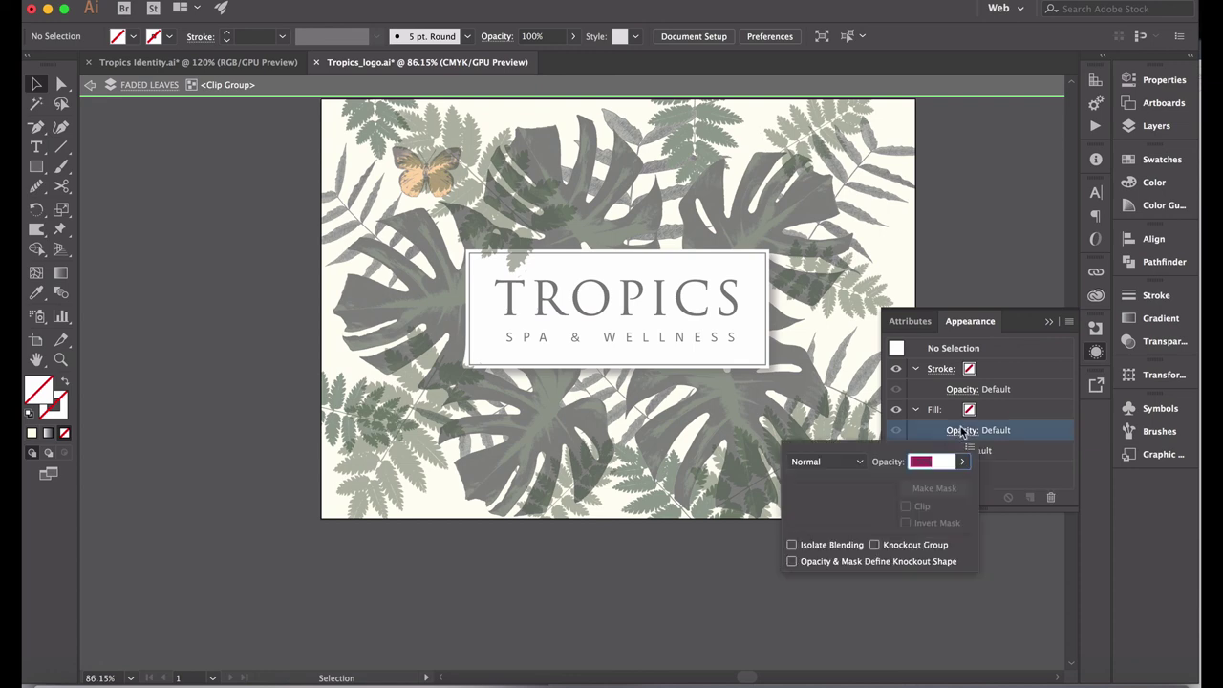
double_click(565, 590)
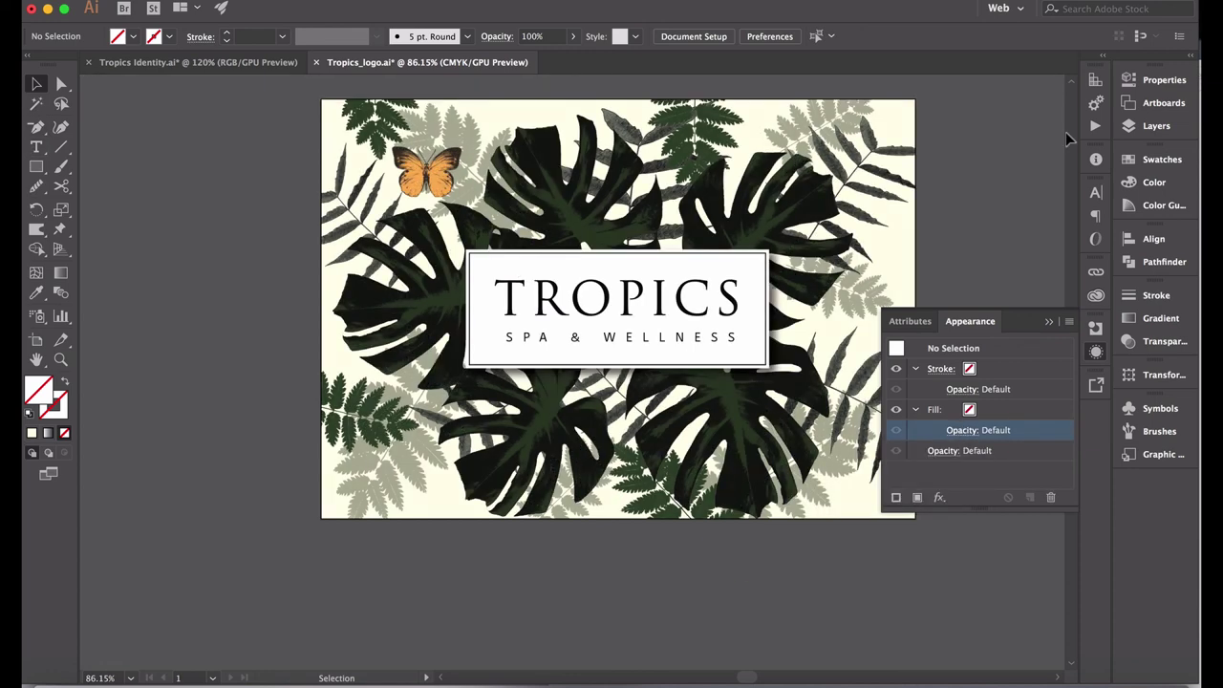
Step: Lock the FADED LEAVES layer and make BUTTERFLIES the active layer
left_click(1133, 135)
left_click(999, 106)
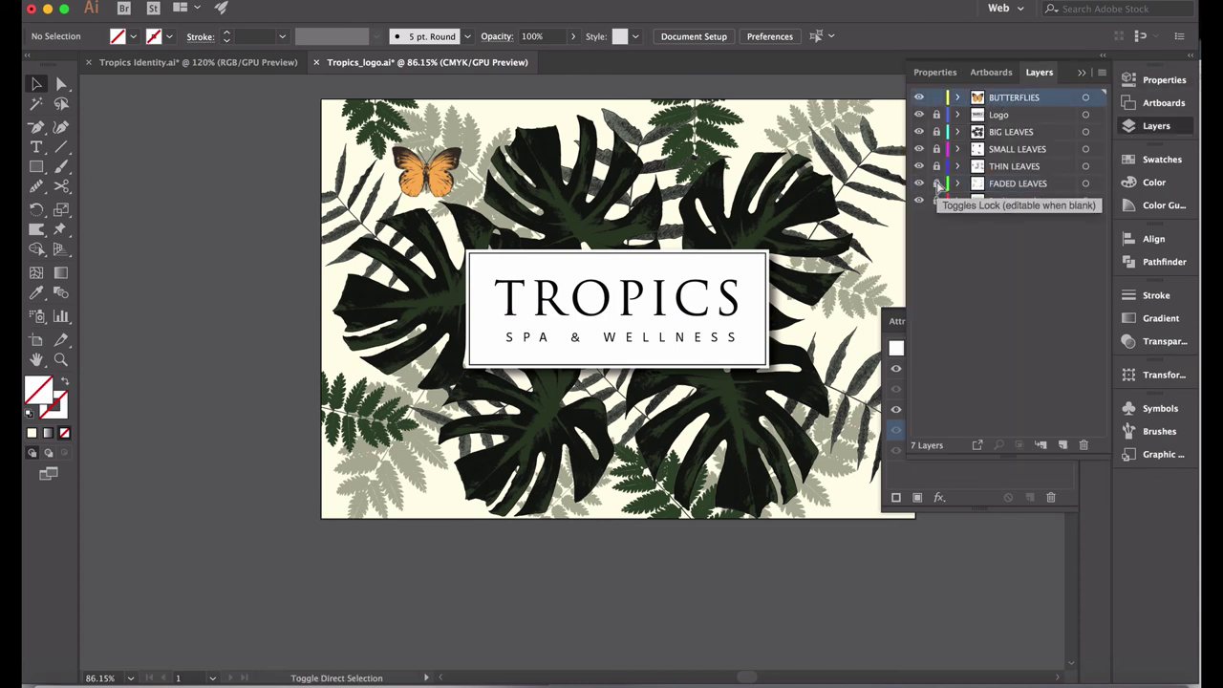
key("super+shift+p")
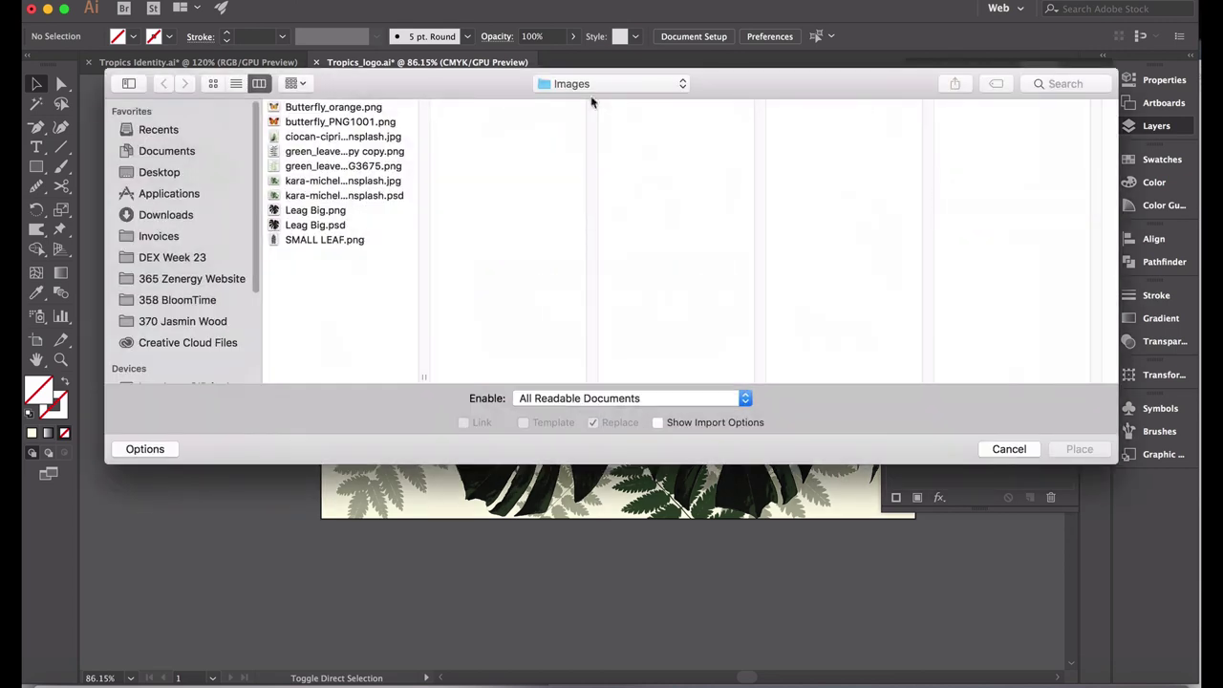
left_click(1009, 449)
Step: Duplicate the orange butterfly onto the lower-right corner of the logo card and rotate the copy slightly clockwise
left_click(445, 187)
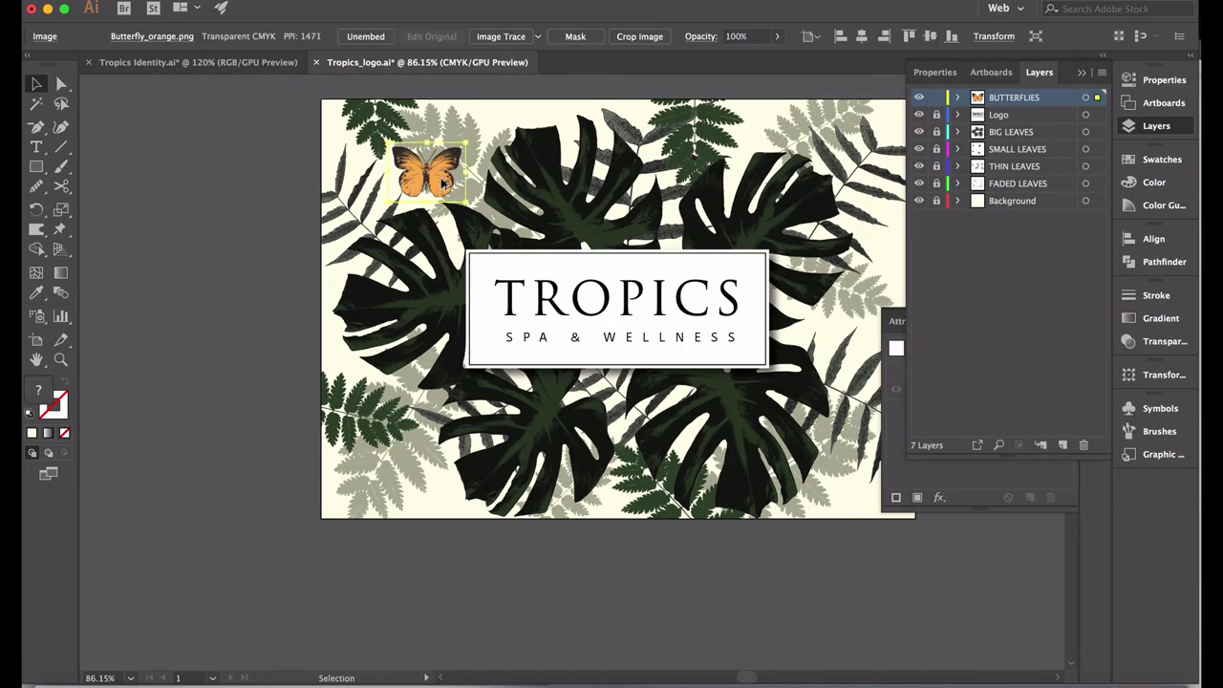
left_click_drag(445, 187, 789, 380)
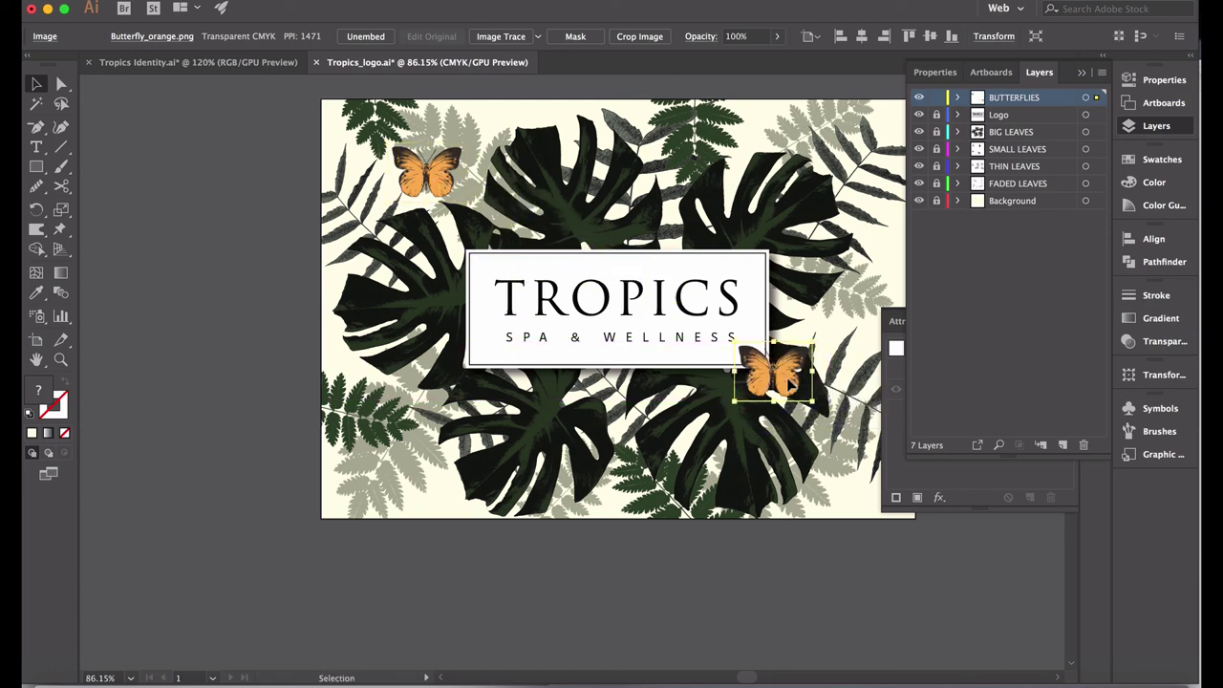
left_click_drag(821, 337, 841, 356)
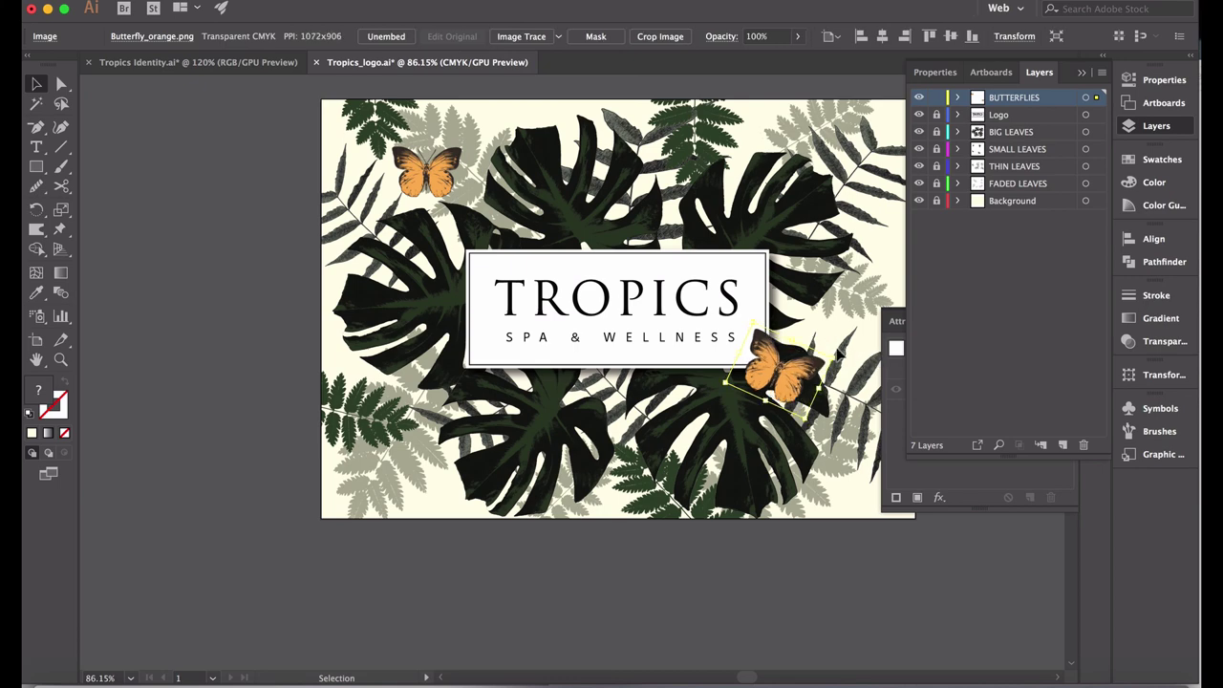
left_click(724, 580)
left_click(789, 378)
left_click(1081, 73)
left_click(1050, 321)
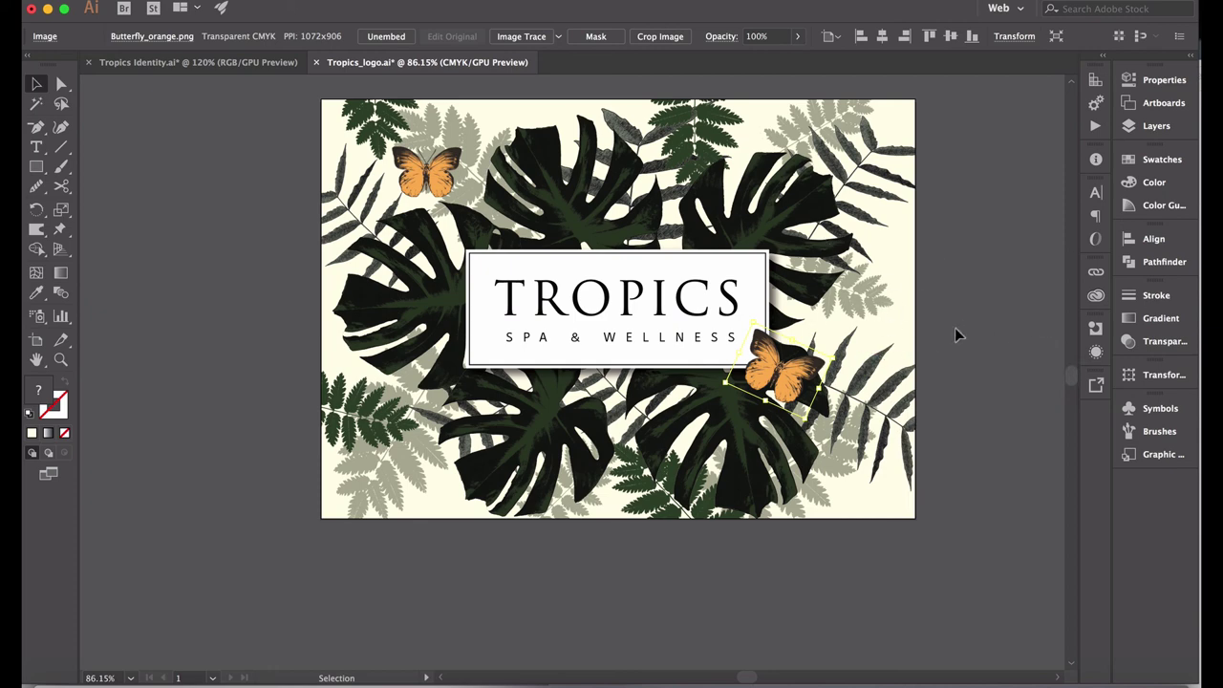
scroll(956, 329, "up", 3)
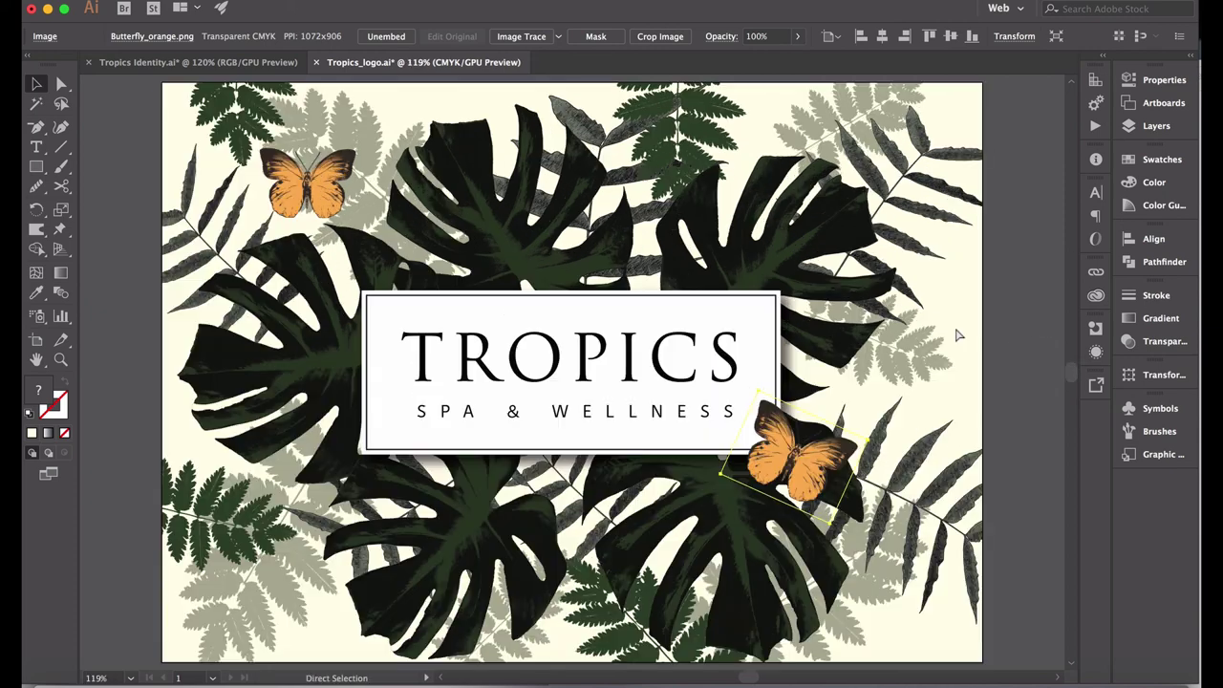
left_click(1046, 376)
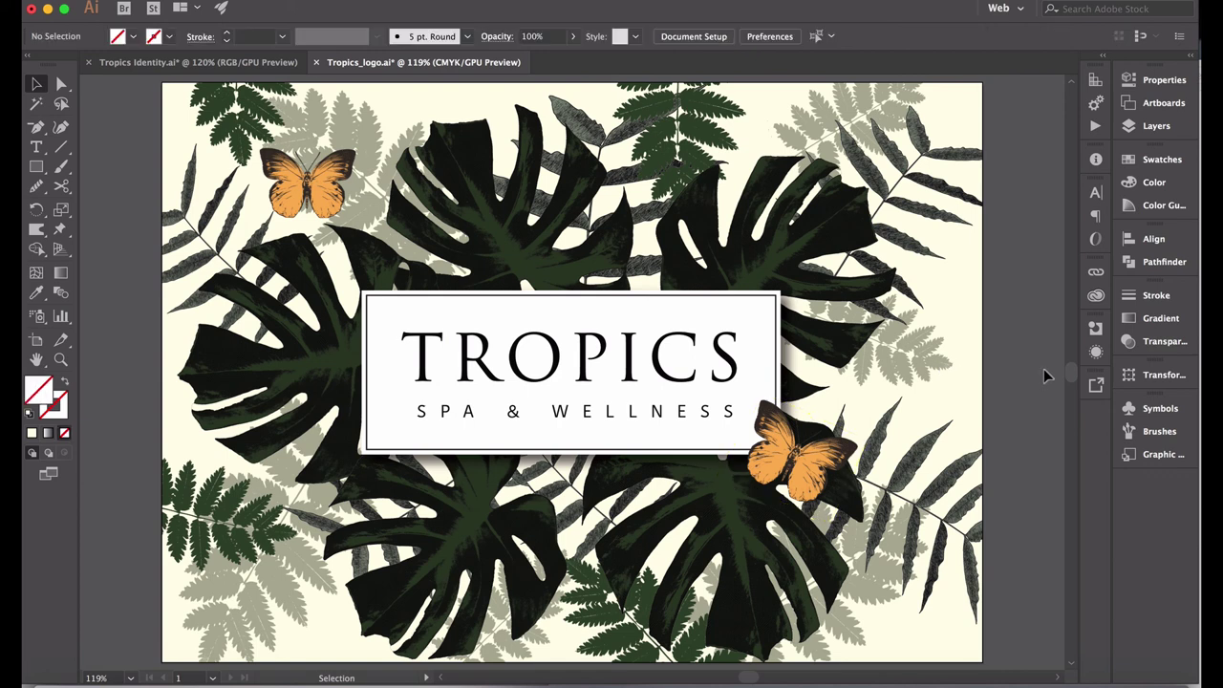